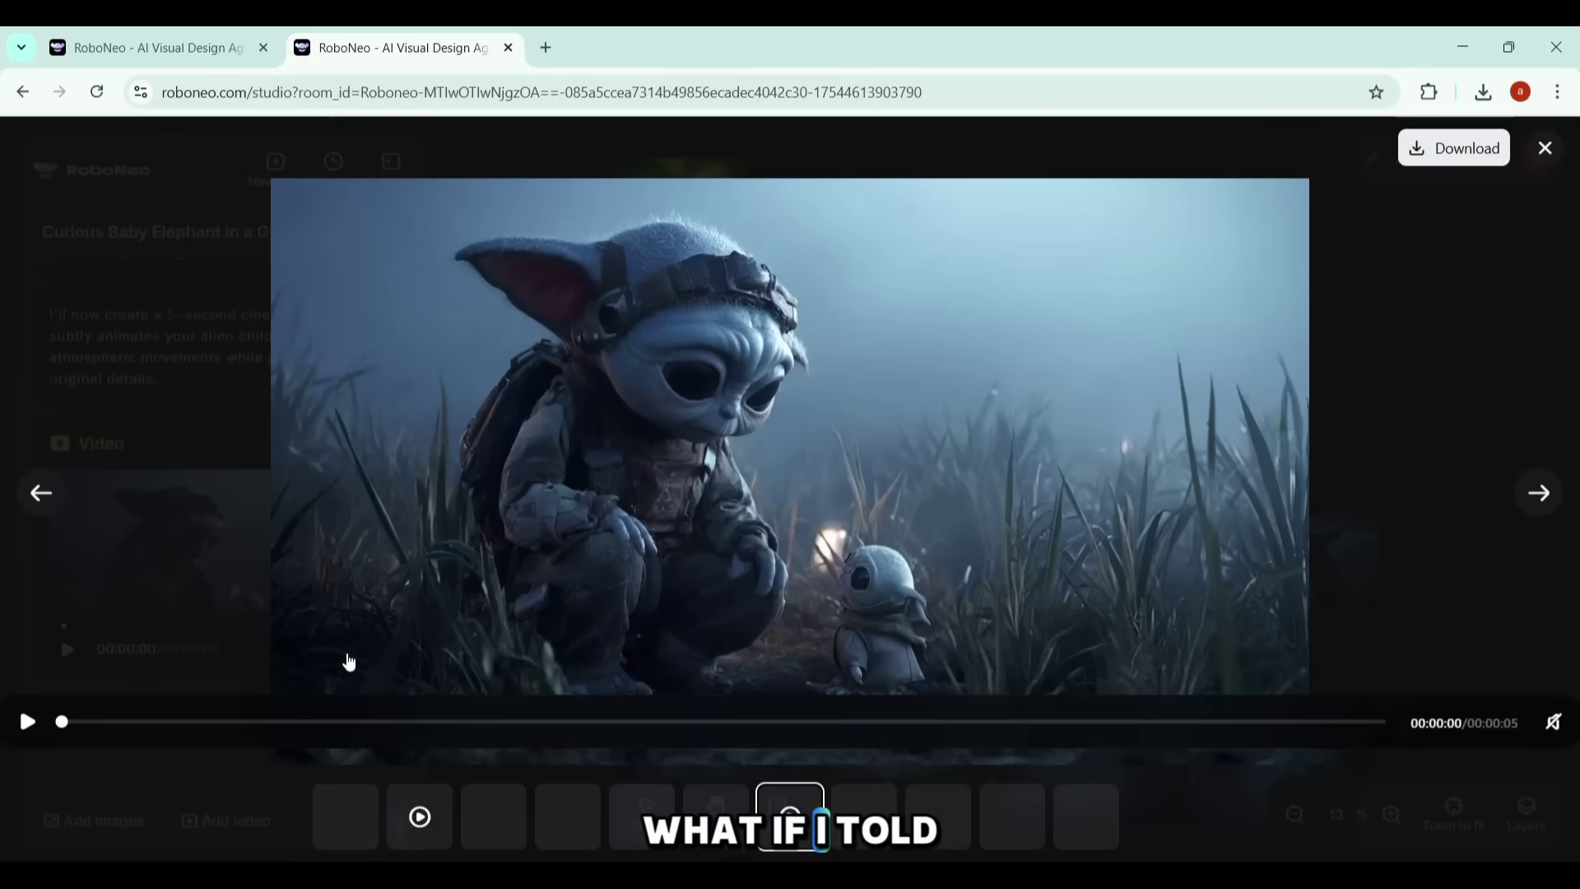
- Start the five-second animated preview of the alien child in the misty jungle
{"action": "left_click", "coordinate": [20, 726]}
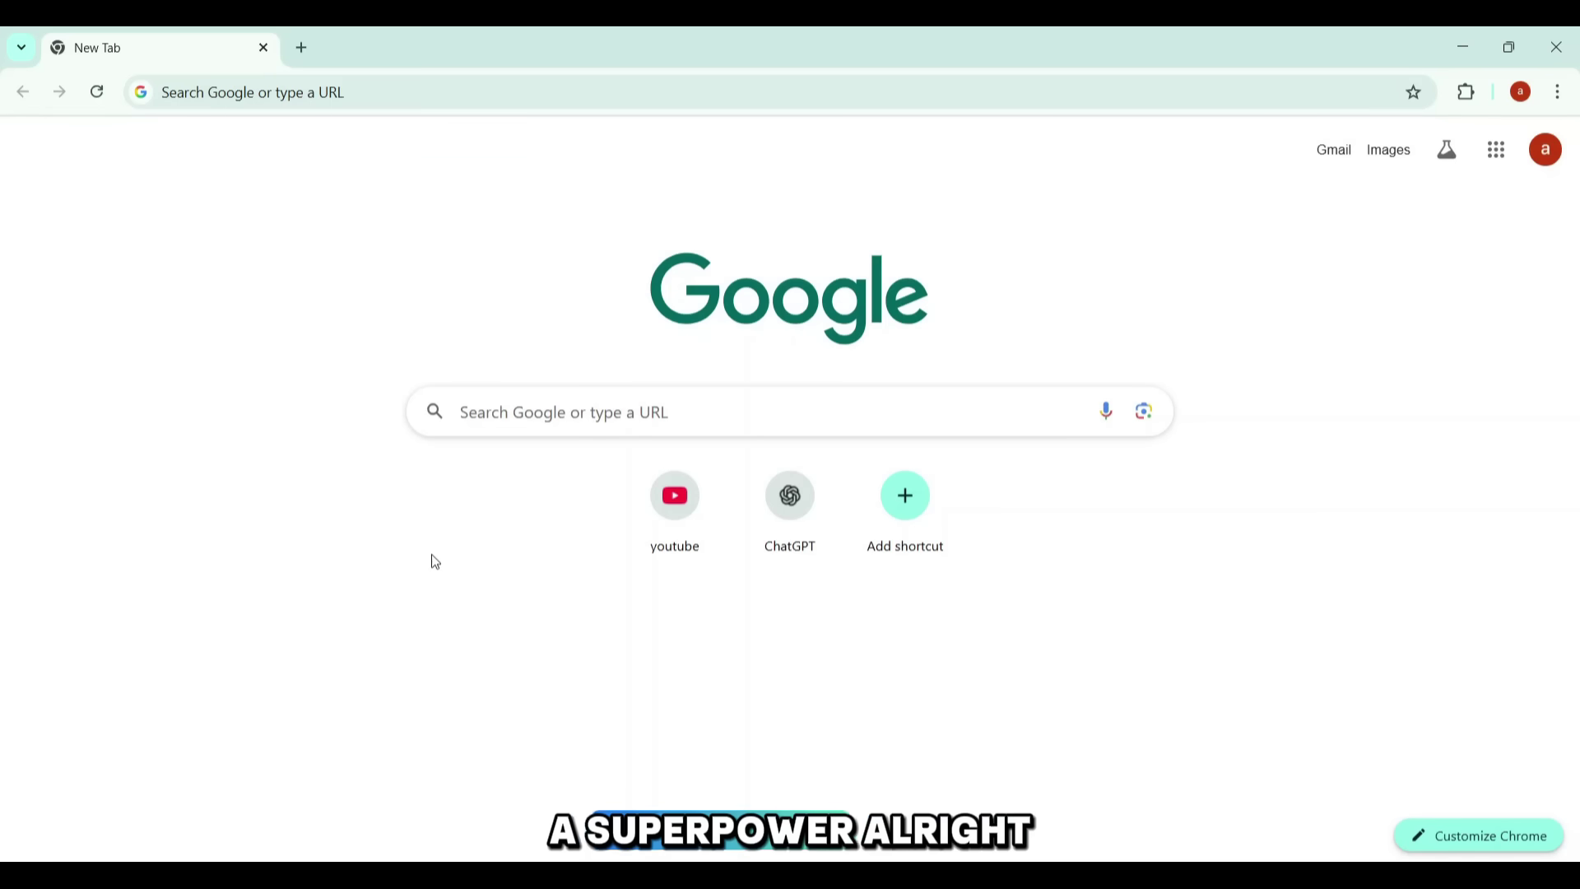
- Search Google for 'vheer' and open the results
{"action": "left_click", "coordinate": [548, 412]}
{"action": "type", "text": "vheer"}
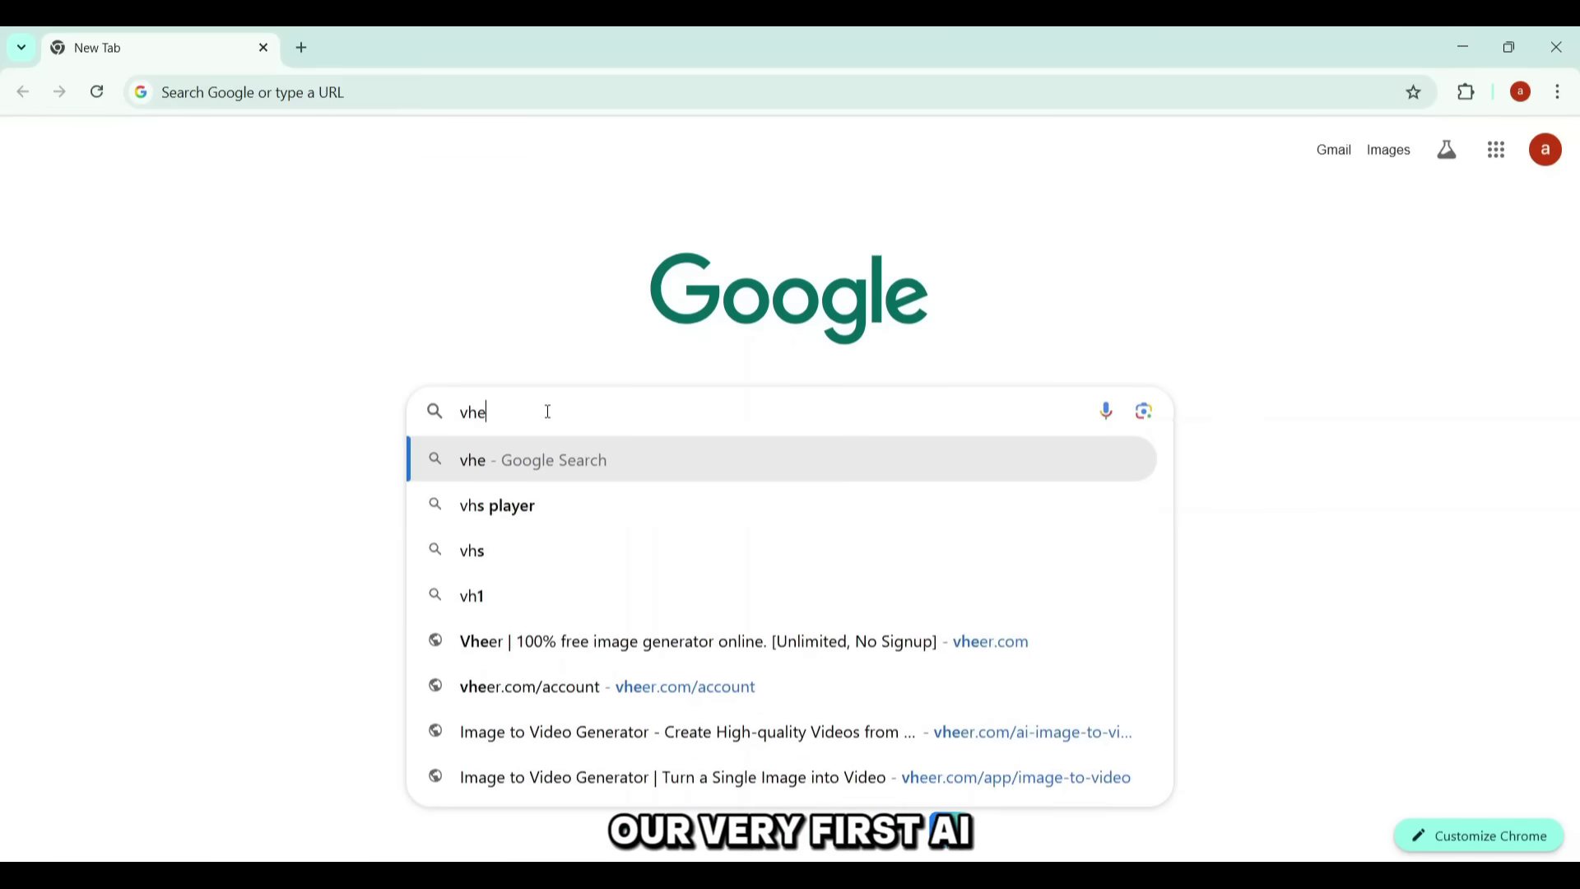
{"action": "left_click", "coordinate": [511, 505]}
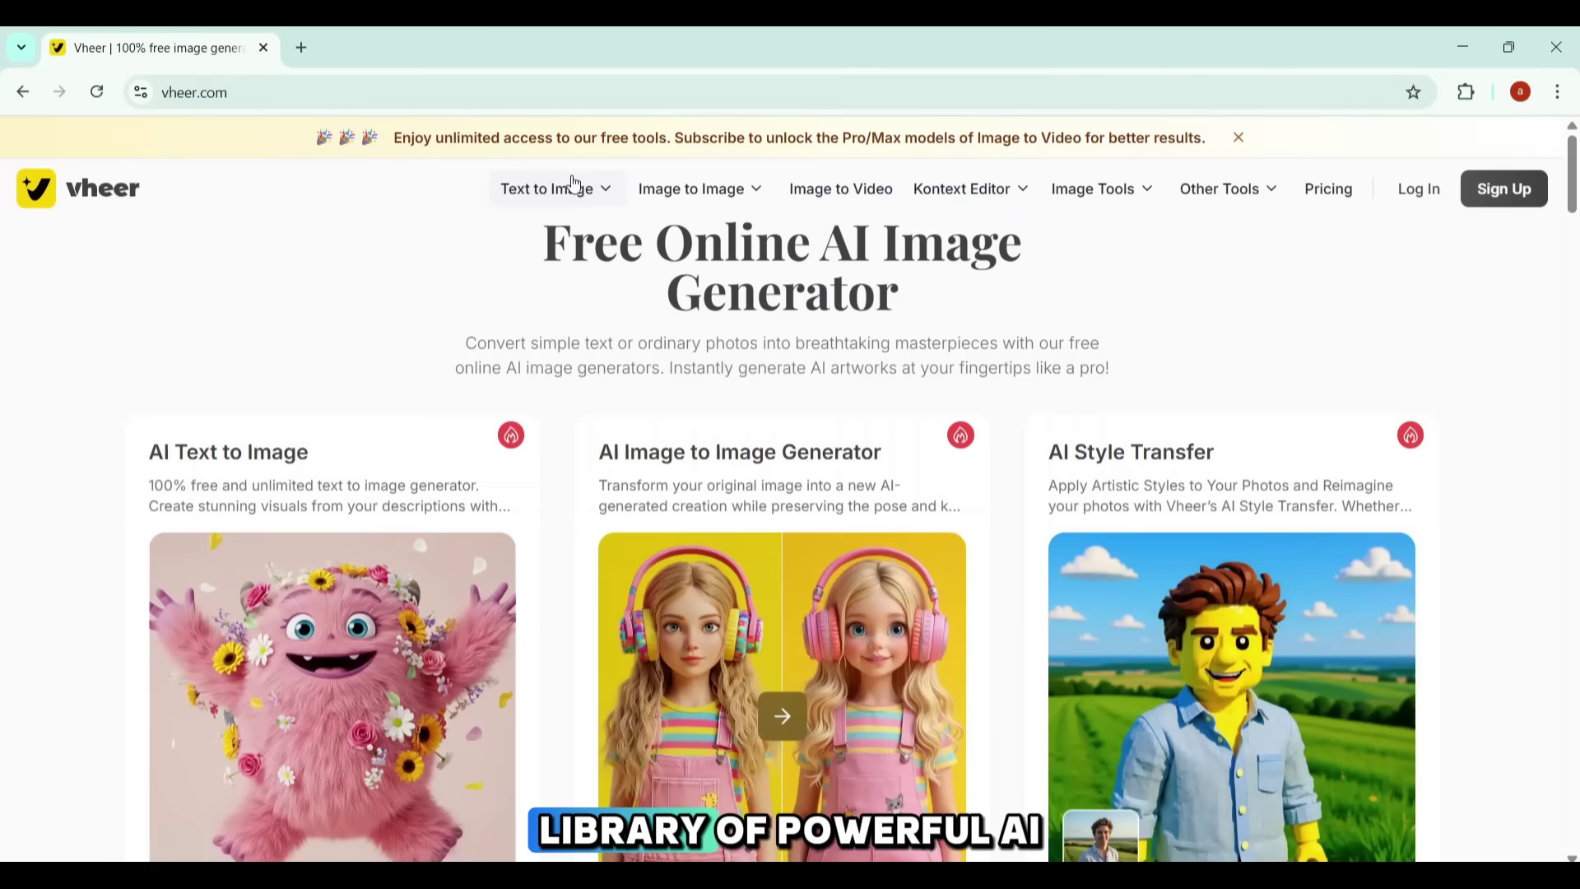
- Browse Vheer's text-to-image generators, then go to the AI Image To Video Generator page
{"action": "left_click", "coordinate": [574, 191]}
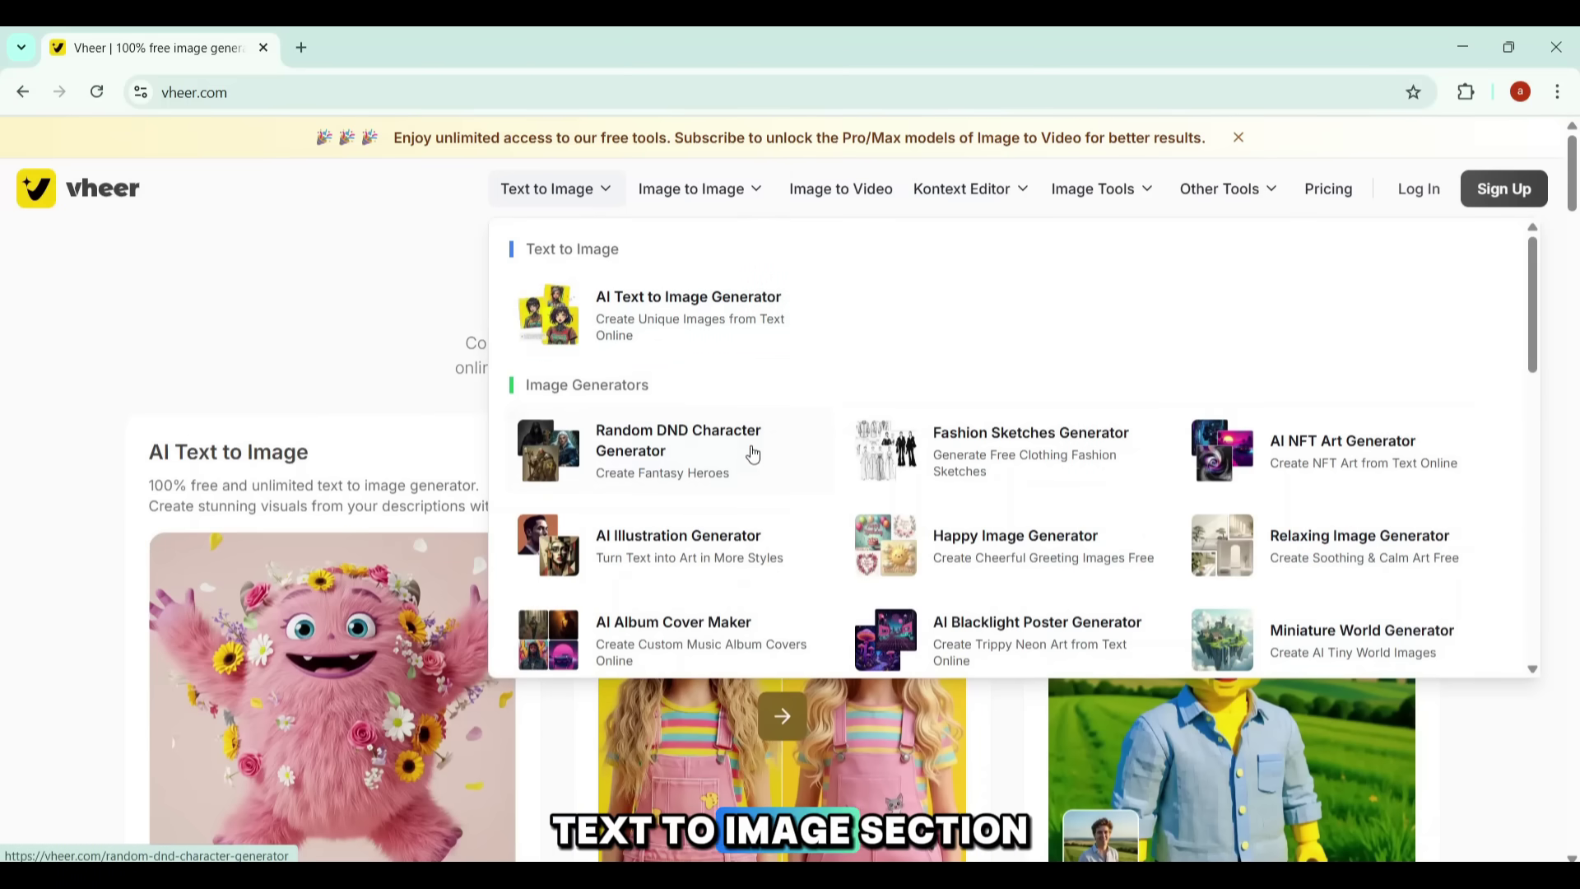
{"action": "scroll", "coordinate": [991, 437], "scroll_direction": "down", "scroll_amount": 1}
{"action": "scroll", "coordinate": [947, 549], "scroll_direction": "down", "scroll_amount": 3}
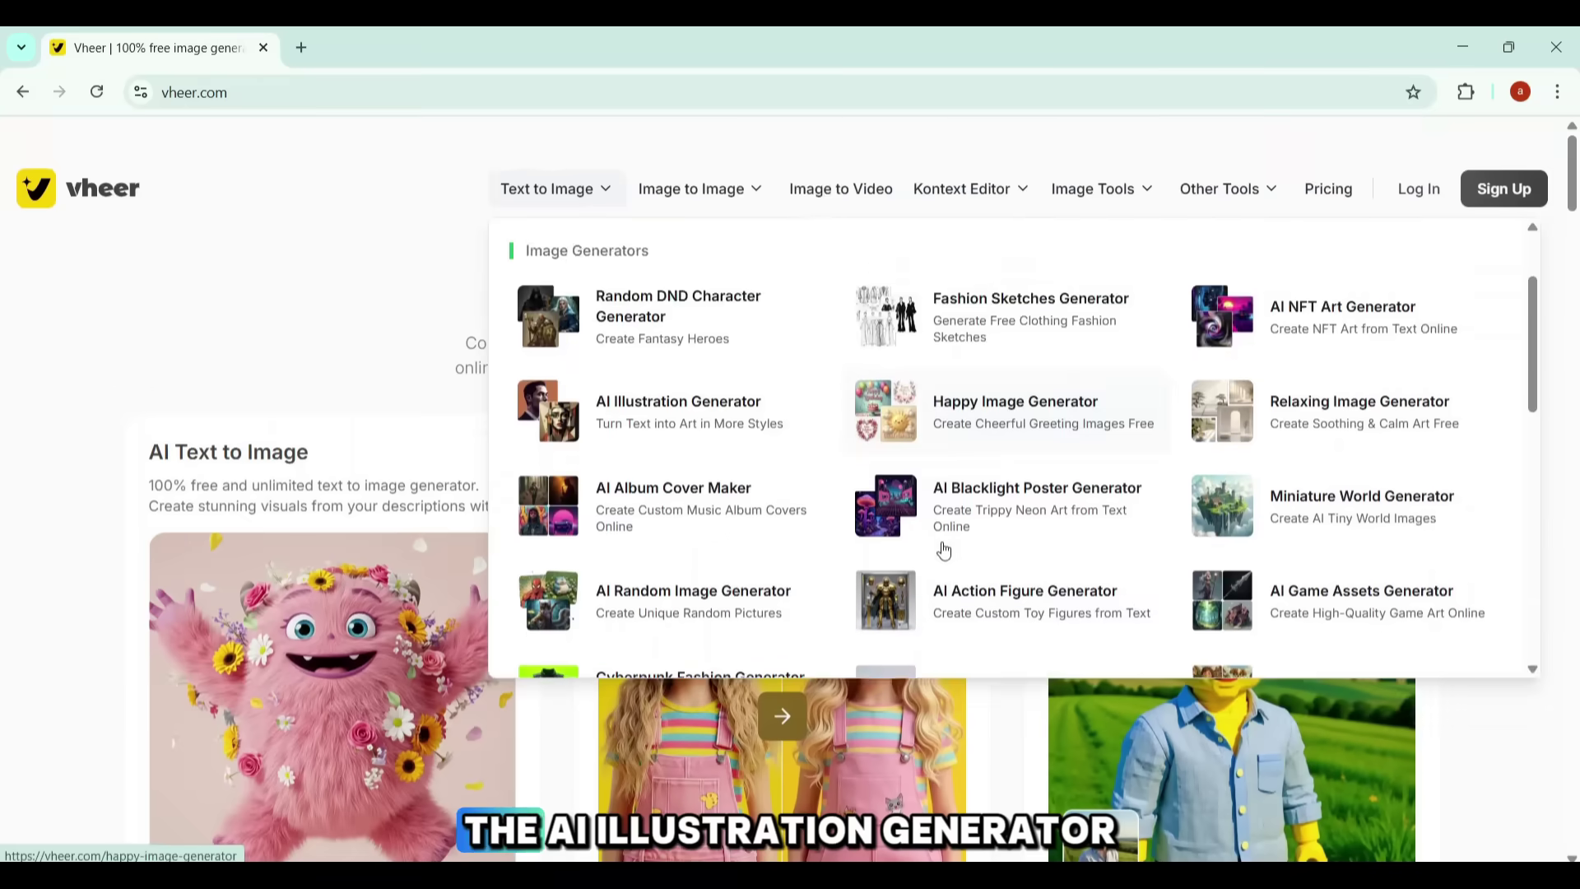
{"action": "scroll", "coordinate": [1031, 570], "scroll_direction": "down", "scroll_amount": 4}
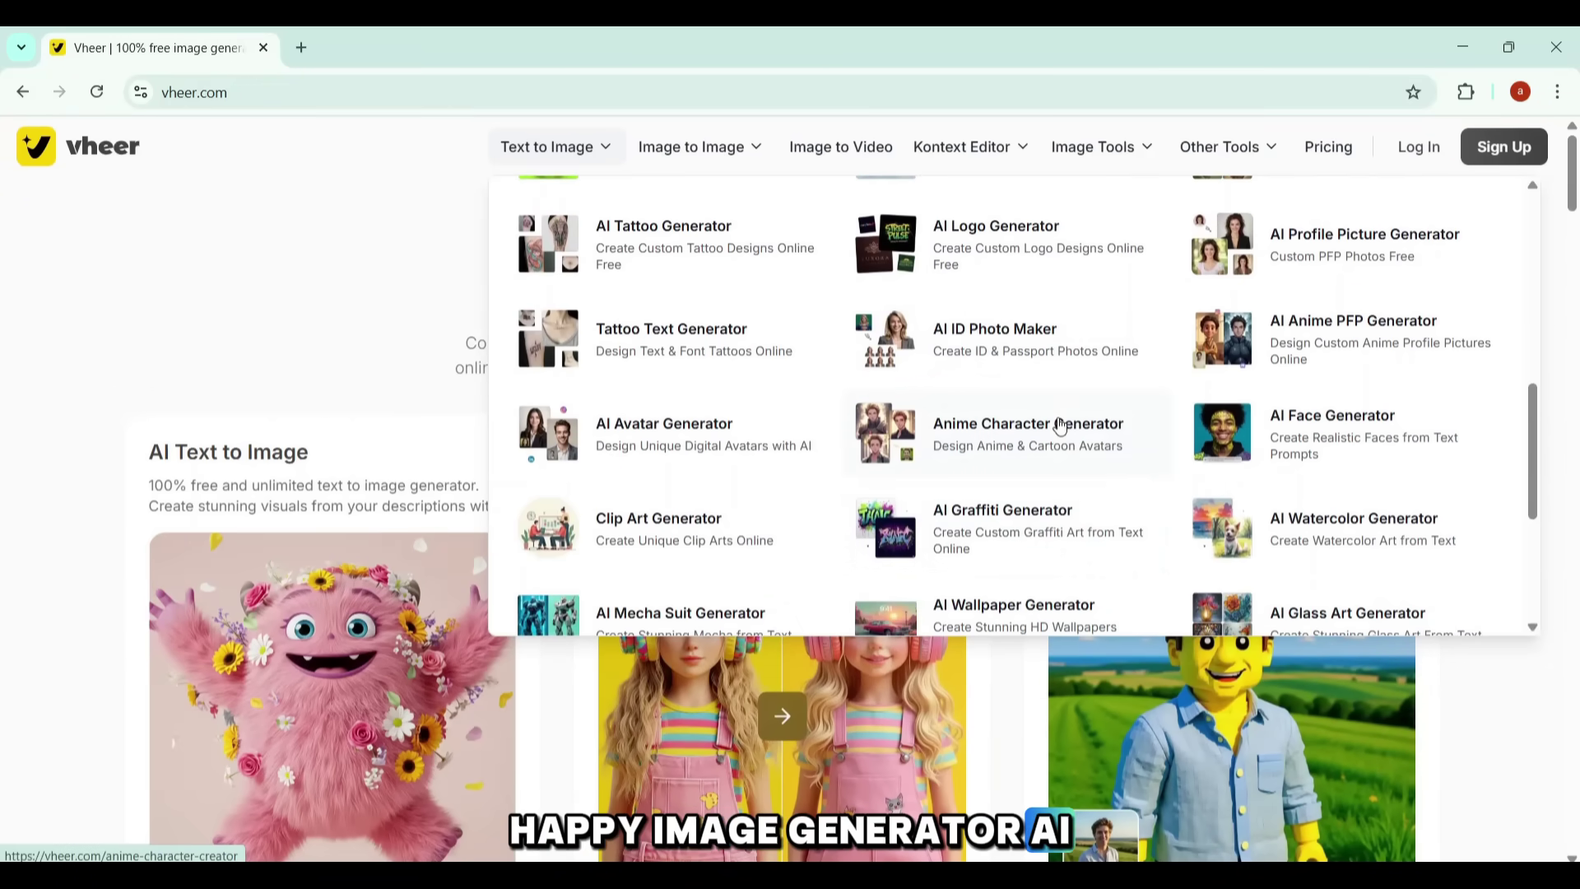
{"action": "scroll", "coordinate": [1060, 426], "scroll_direction": "down", "scroll_amount": 4}
{"action": "scroll", "coordinate": [1060, 425], "scroll_direction": "up", "scroll_amount": 5}
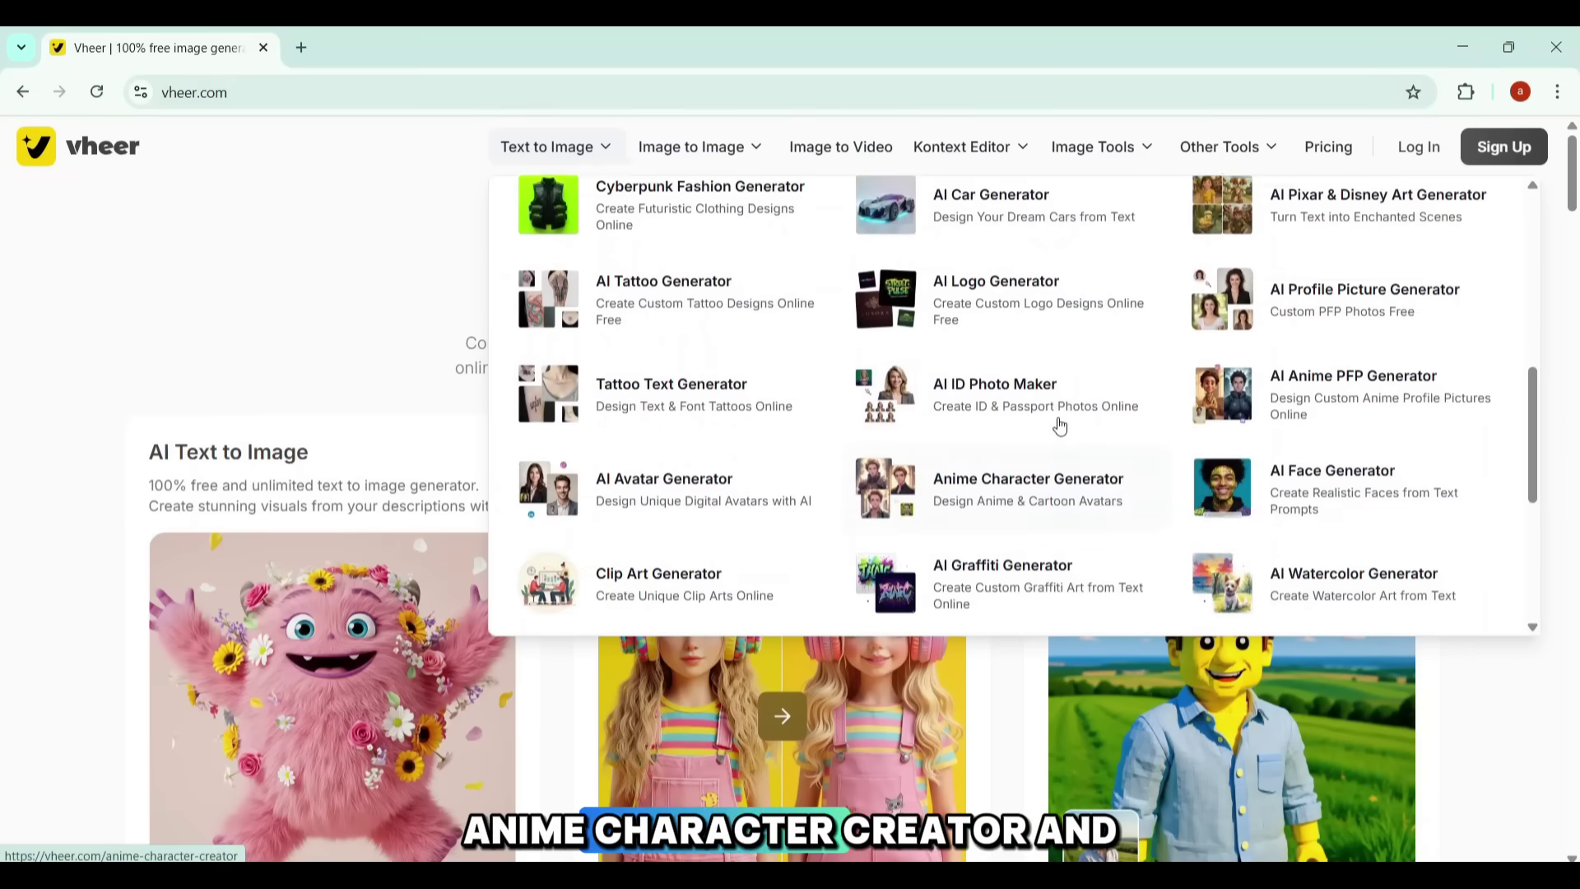
{"action": "scroll", "coordinate": [1060, 425], "scroll_direction": "up", "scroll_amount": 5}
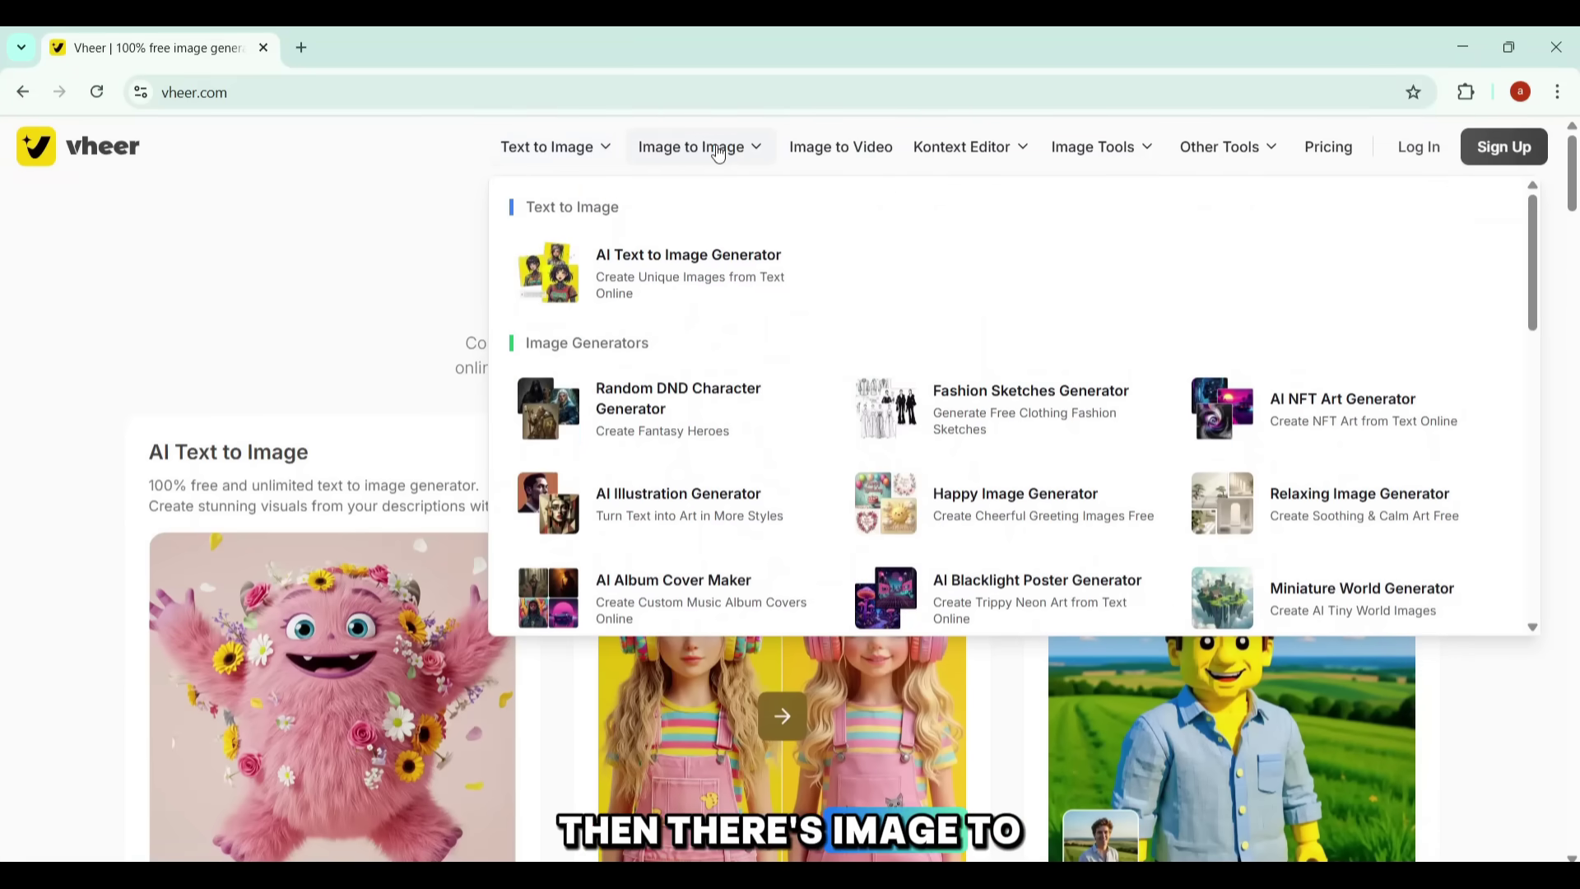
{"action": "mouse_move", "coordinate": [718, 153]}
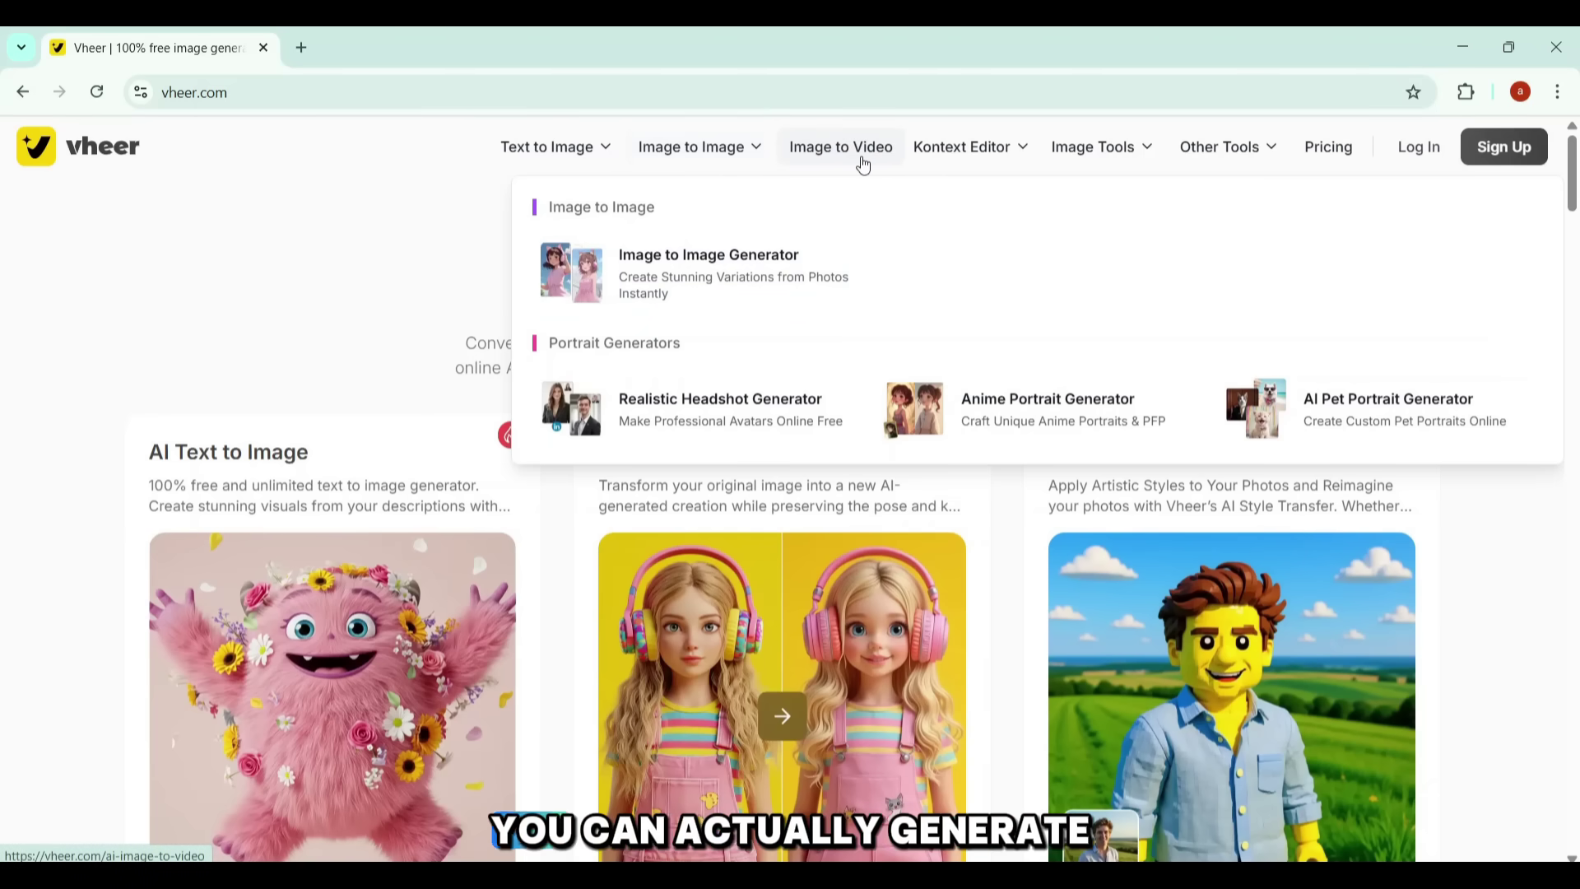
{"action": "left_click", "coordinate": [862, 165]}
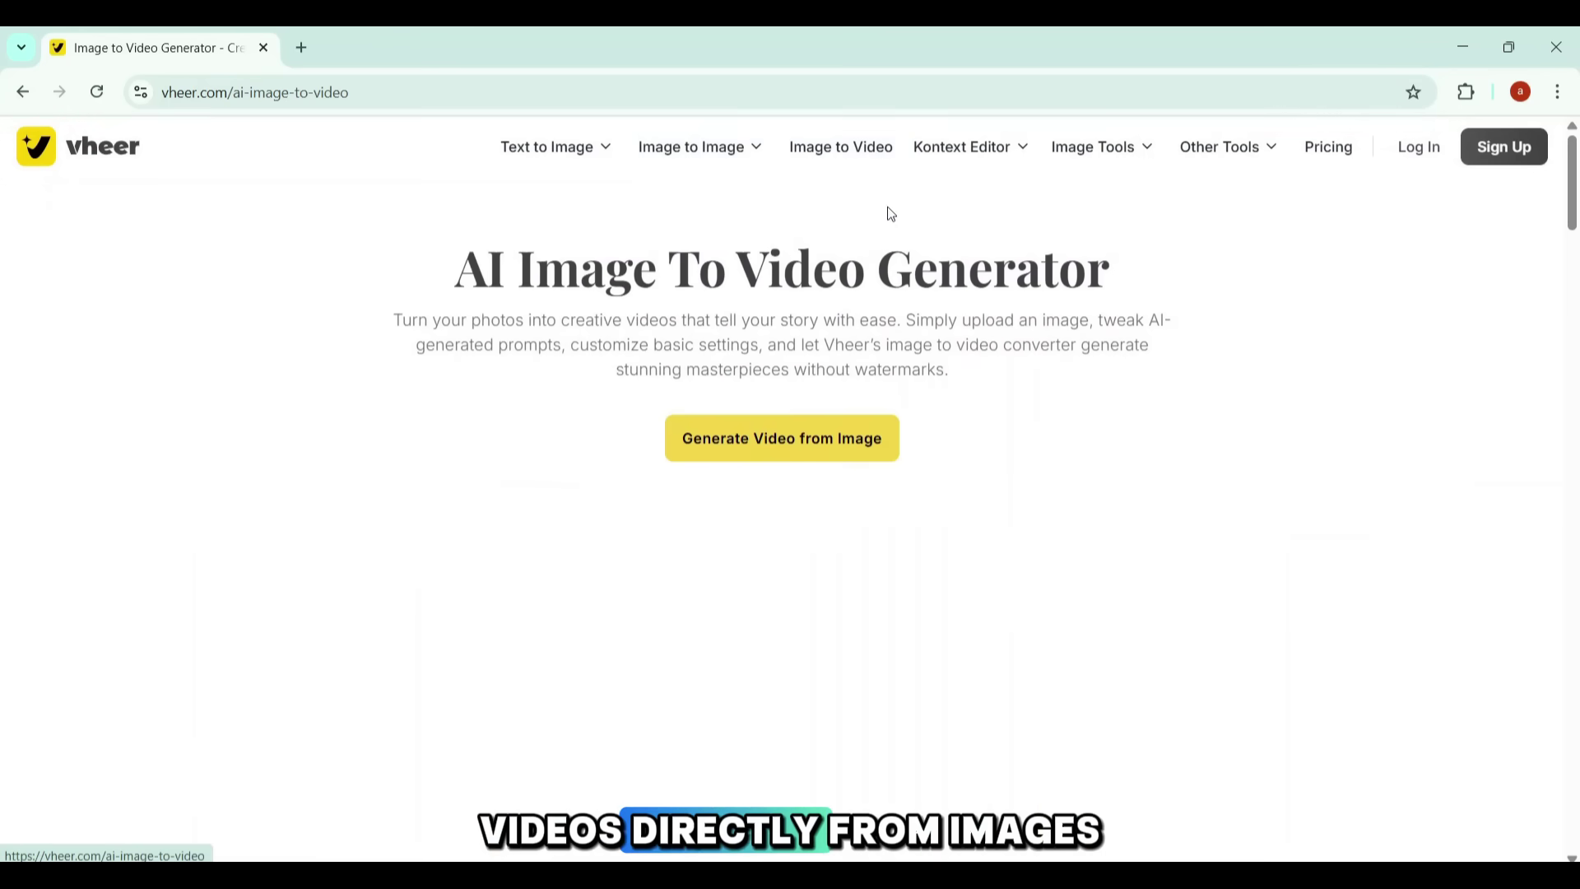
- Look through the Kontext Editor, Image Tools and Other Tools menus, then open the Generate Video from Image workspace
{"action": "left_click", "coordinate": [952, 154]}
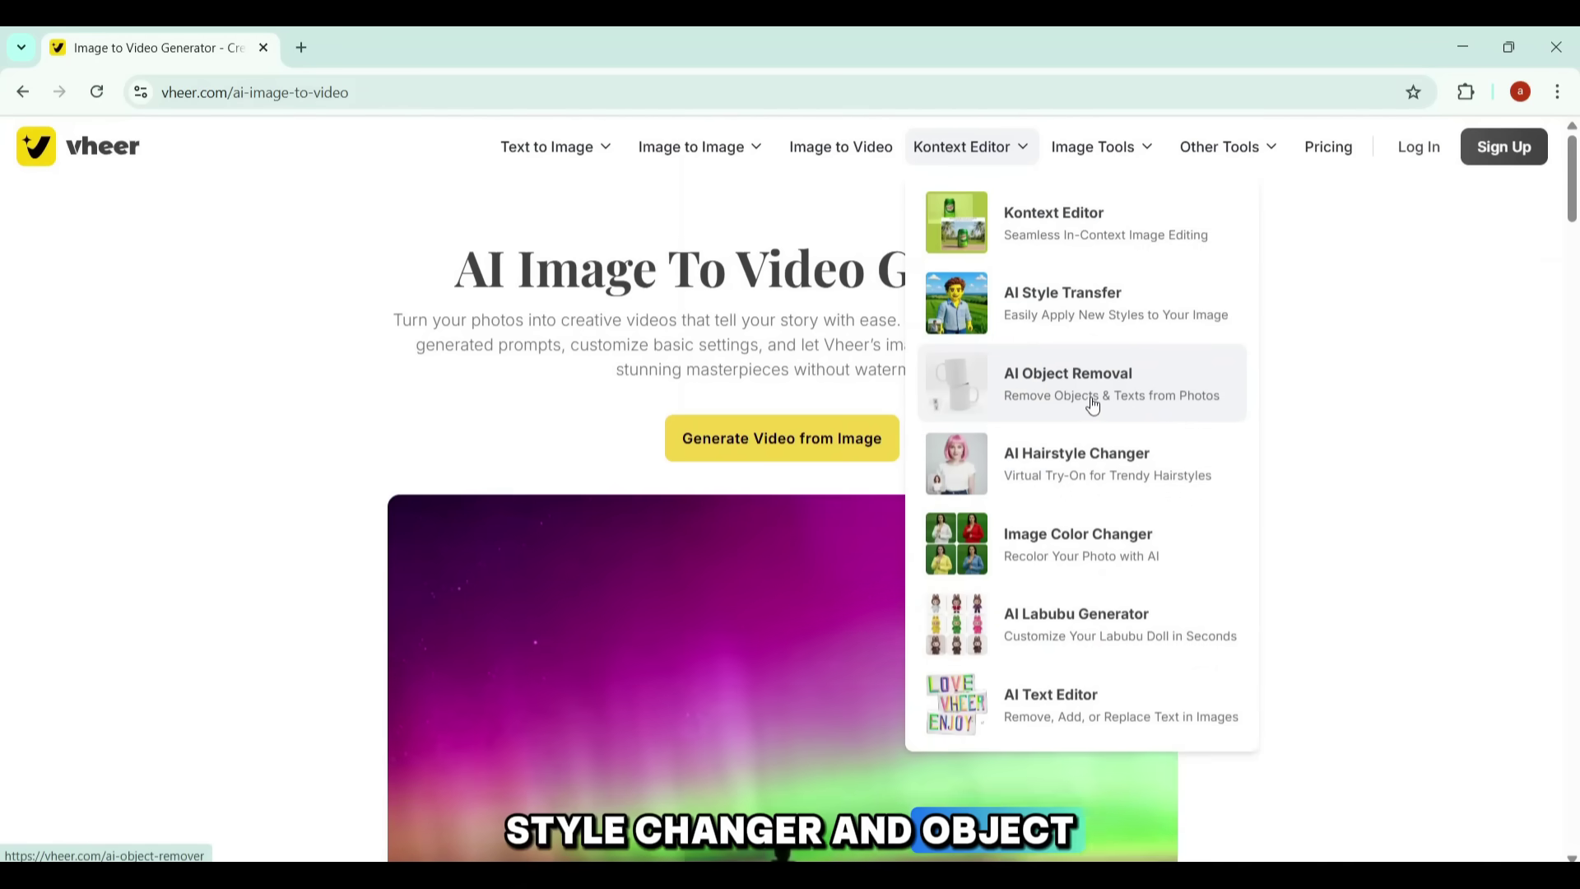
{"action": "left_click", "coordinate": [1100, 150]}
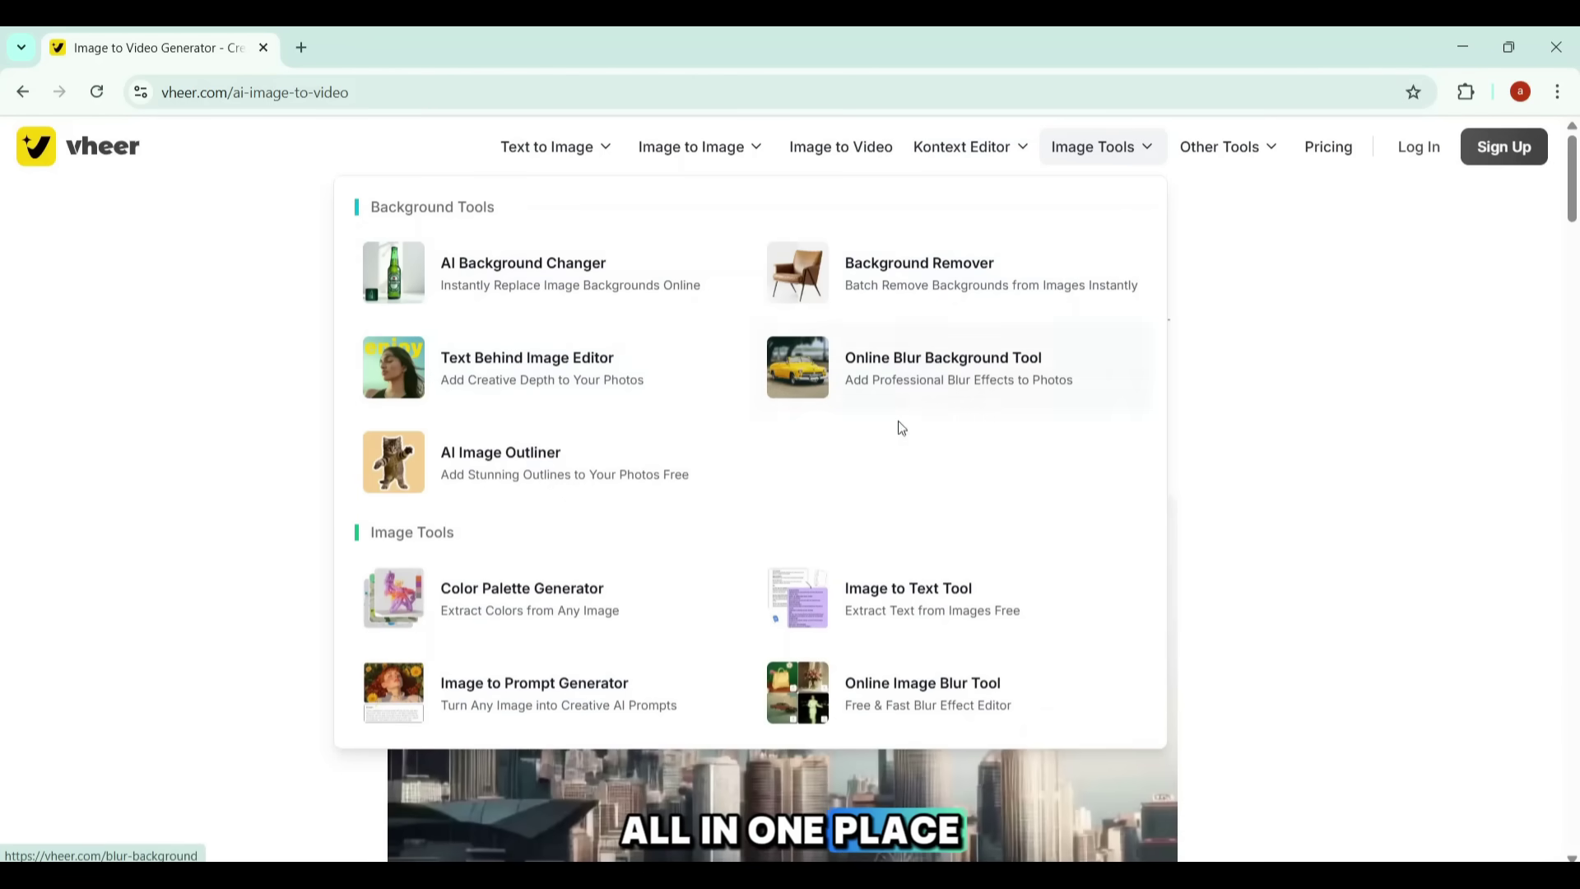
{"action": "mouse_move", "coordinate": [1219, 145]}
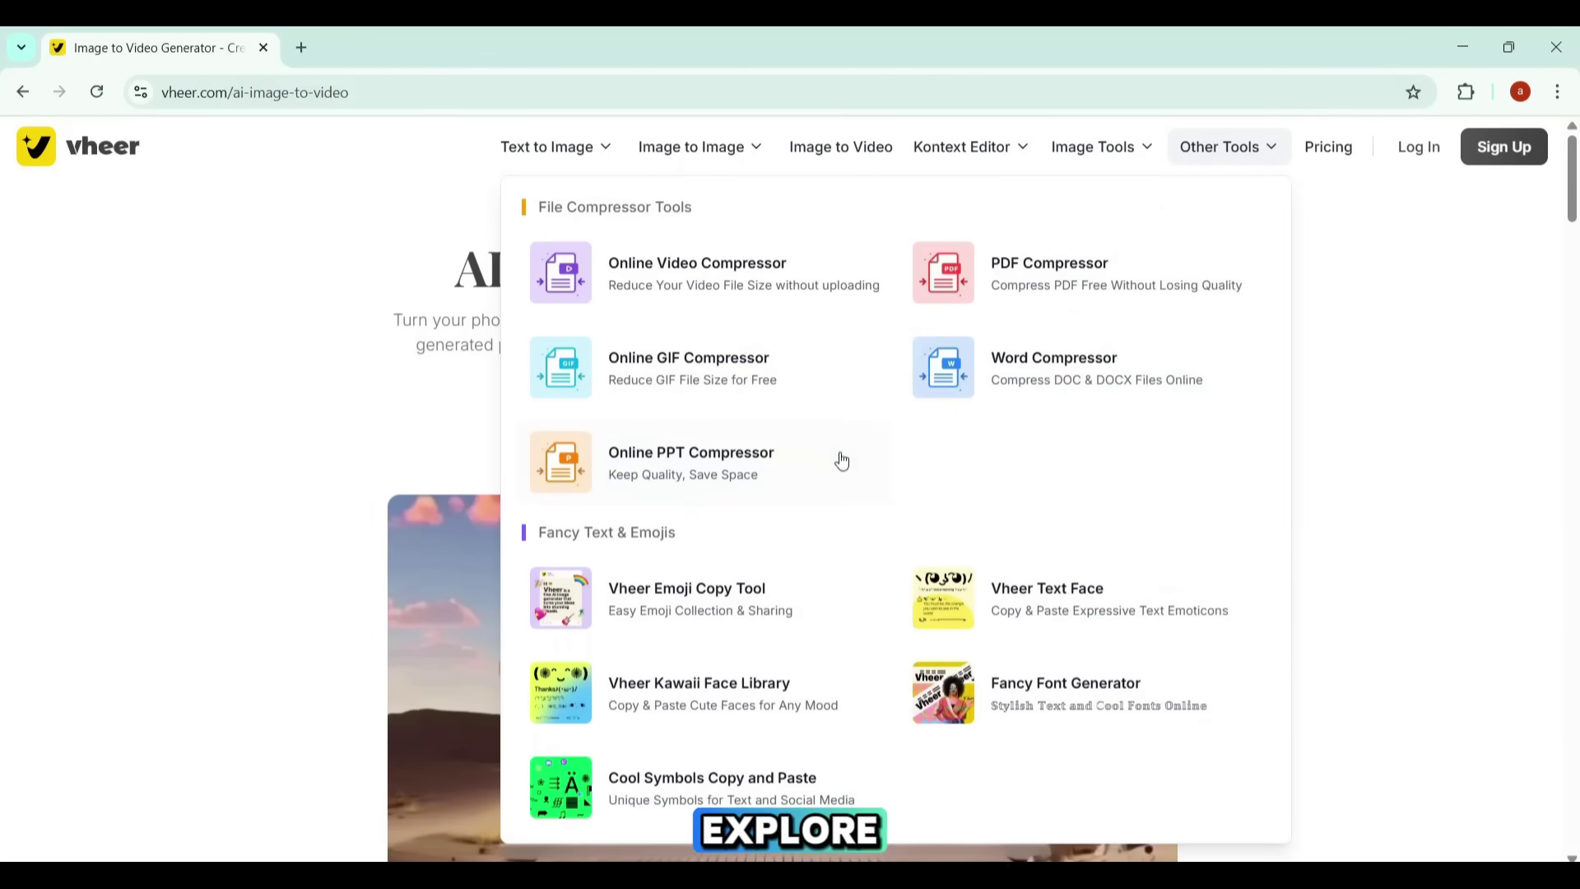
{"action": "left_click", "coordinate": [833, 158]}
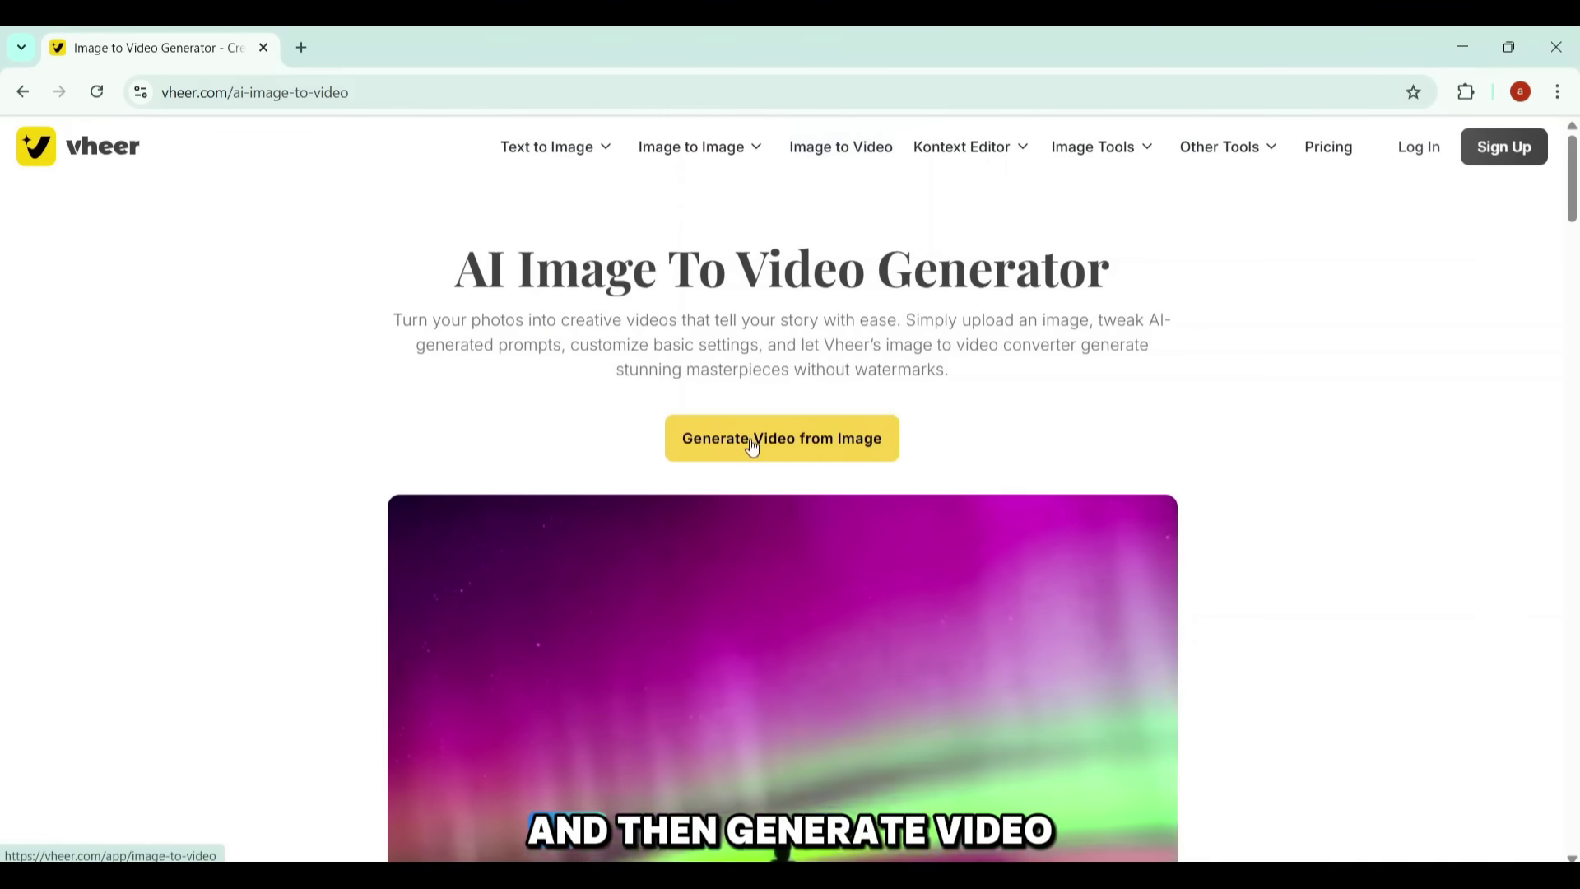
{"action": "left_click", "coordinate": [808, 444]}
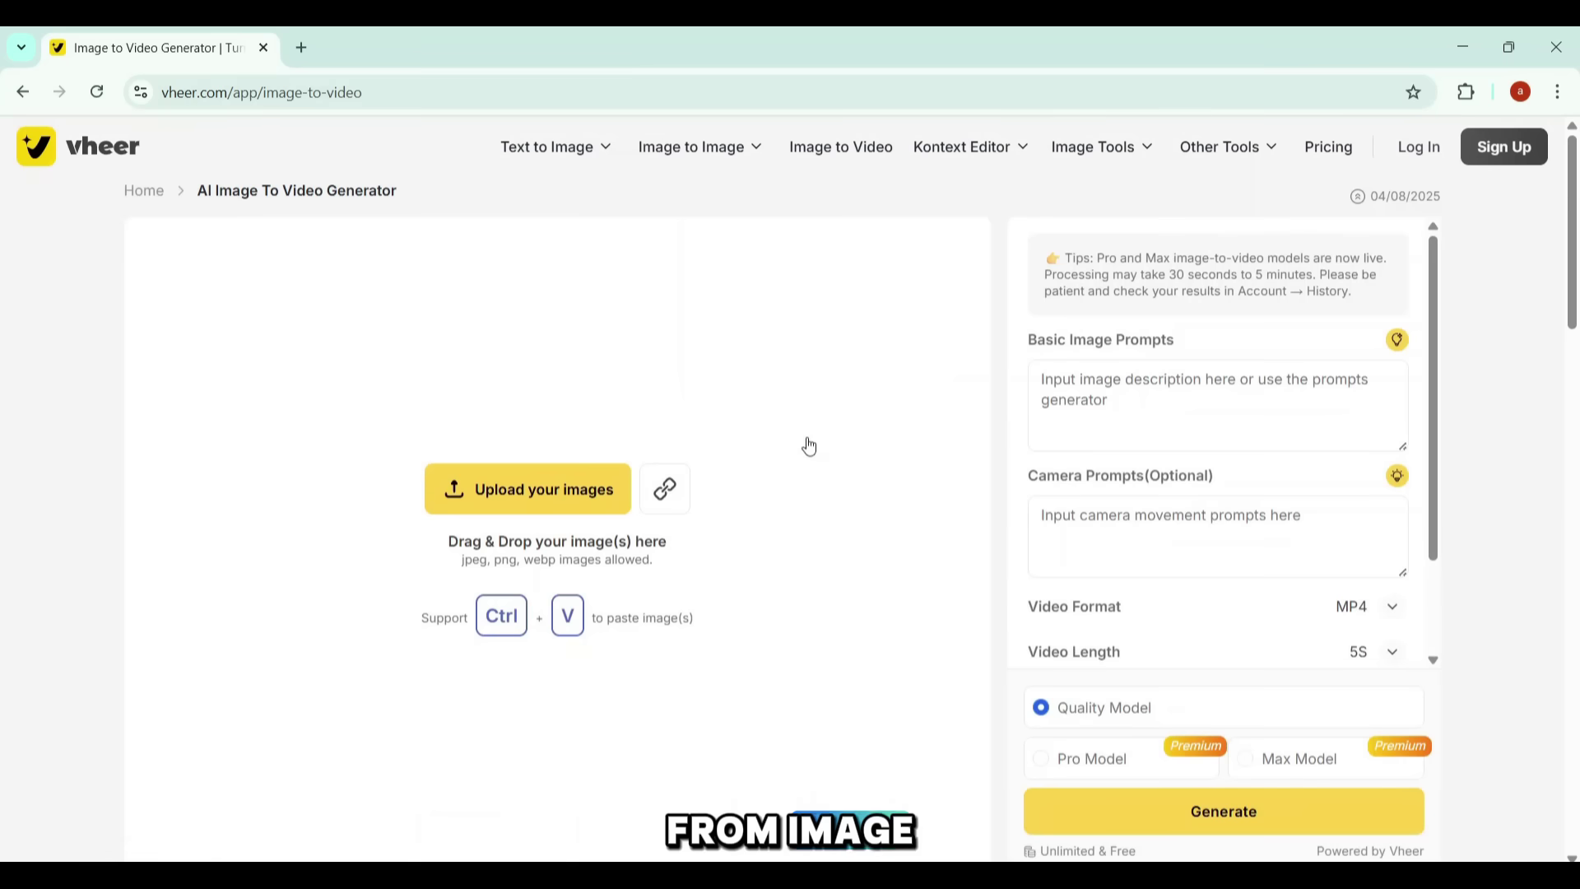
- Upload kitten image 11 with prompt 'The little kitten is cooking' and camera prompt 'slow motion'
{"action": "left_click", "coordinate": [502, 491]}
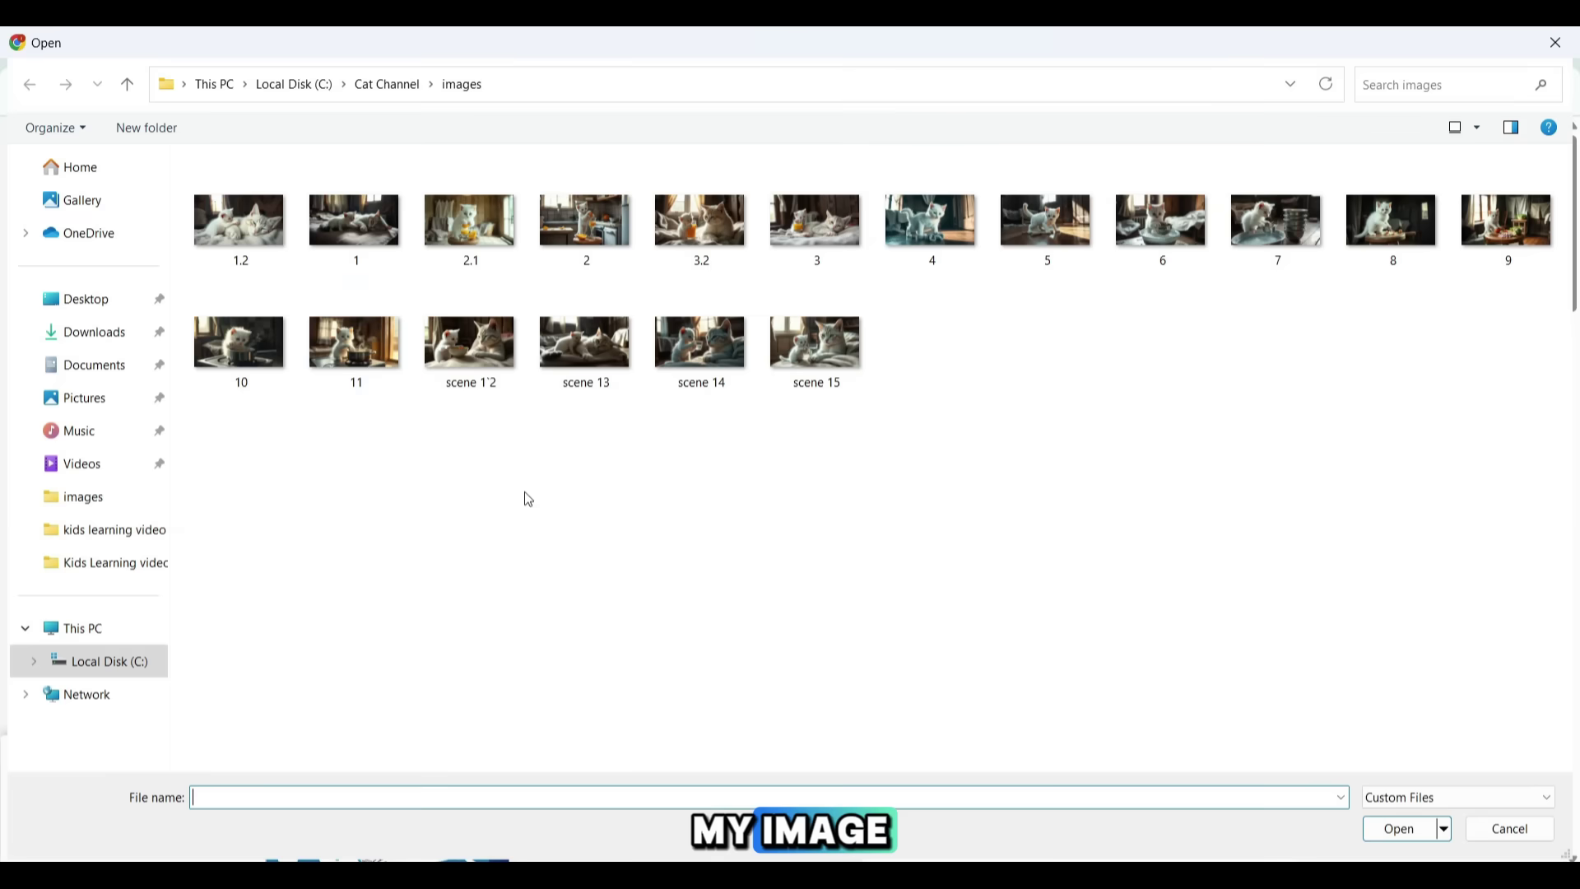
{"action": "double_click", "coordinate": [376, 352]}
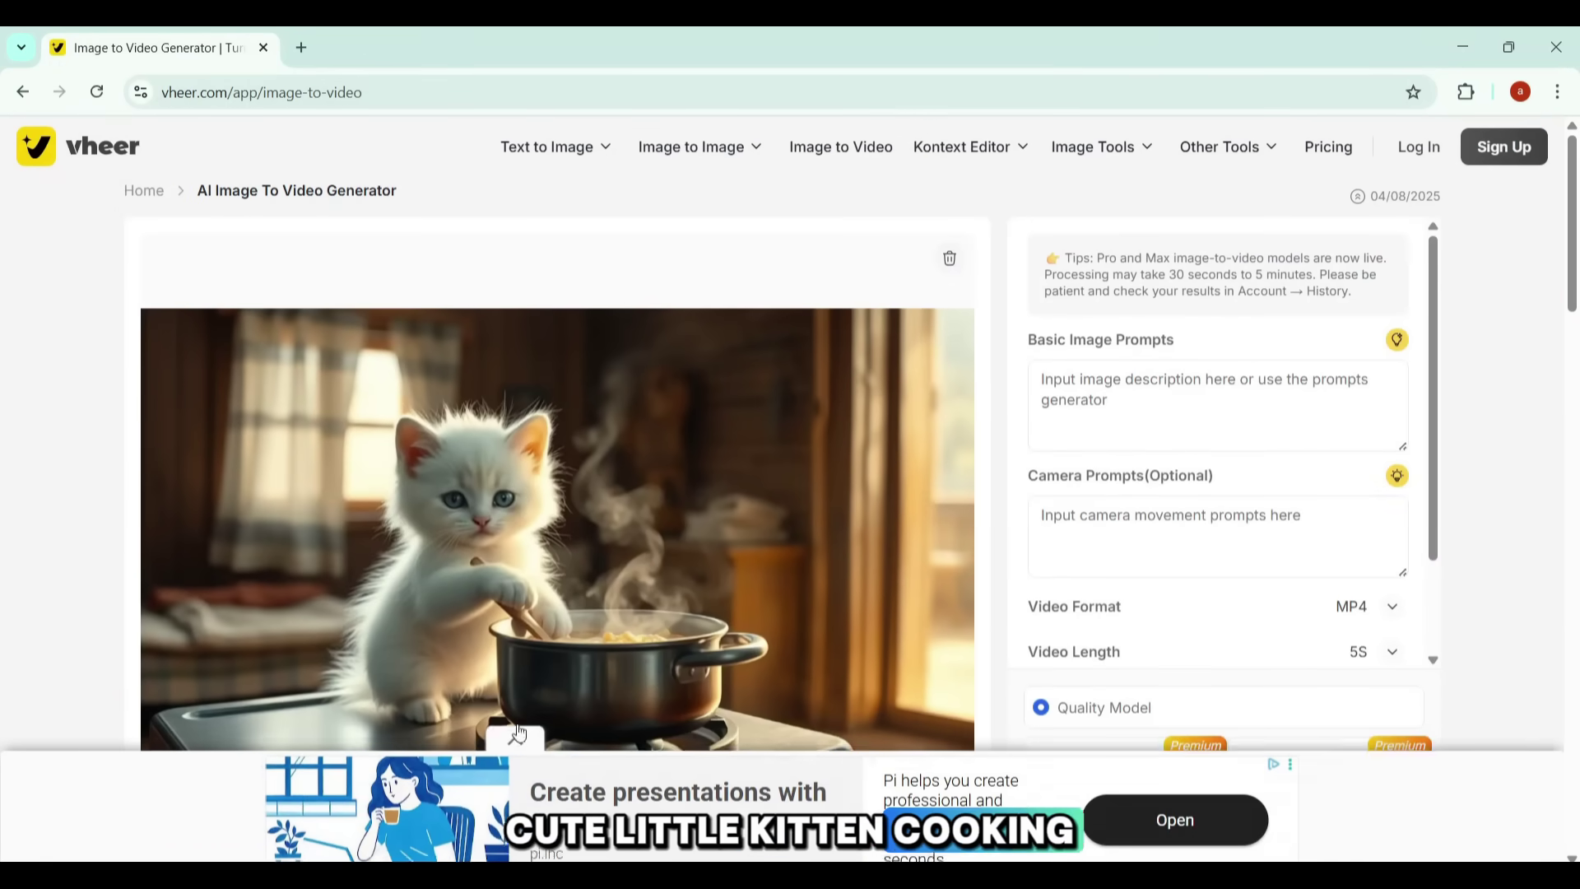
{"action": "left_click", "coordinate": [1133, 381]}
{"action": "type", "text": "The little kitten is cooking"}
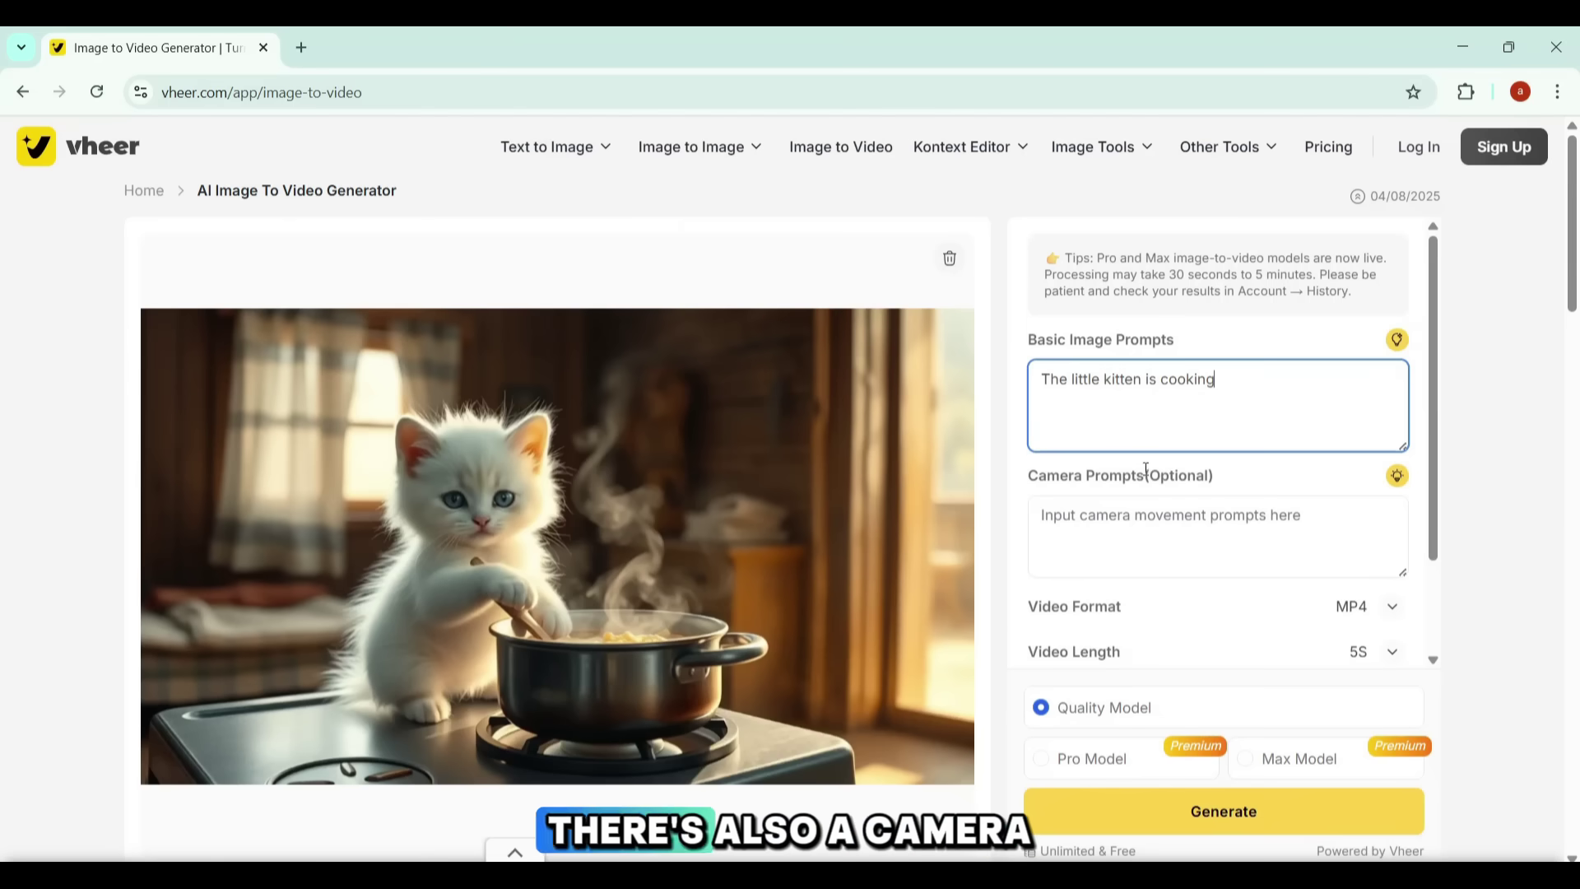
{"action": "left_click_drag", "start_coordinate": [1029, 476], "coordinate": [1053, 475]}
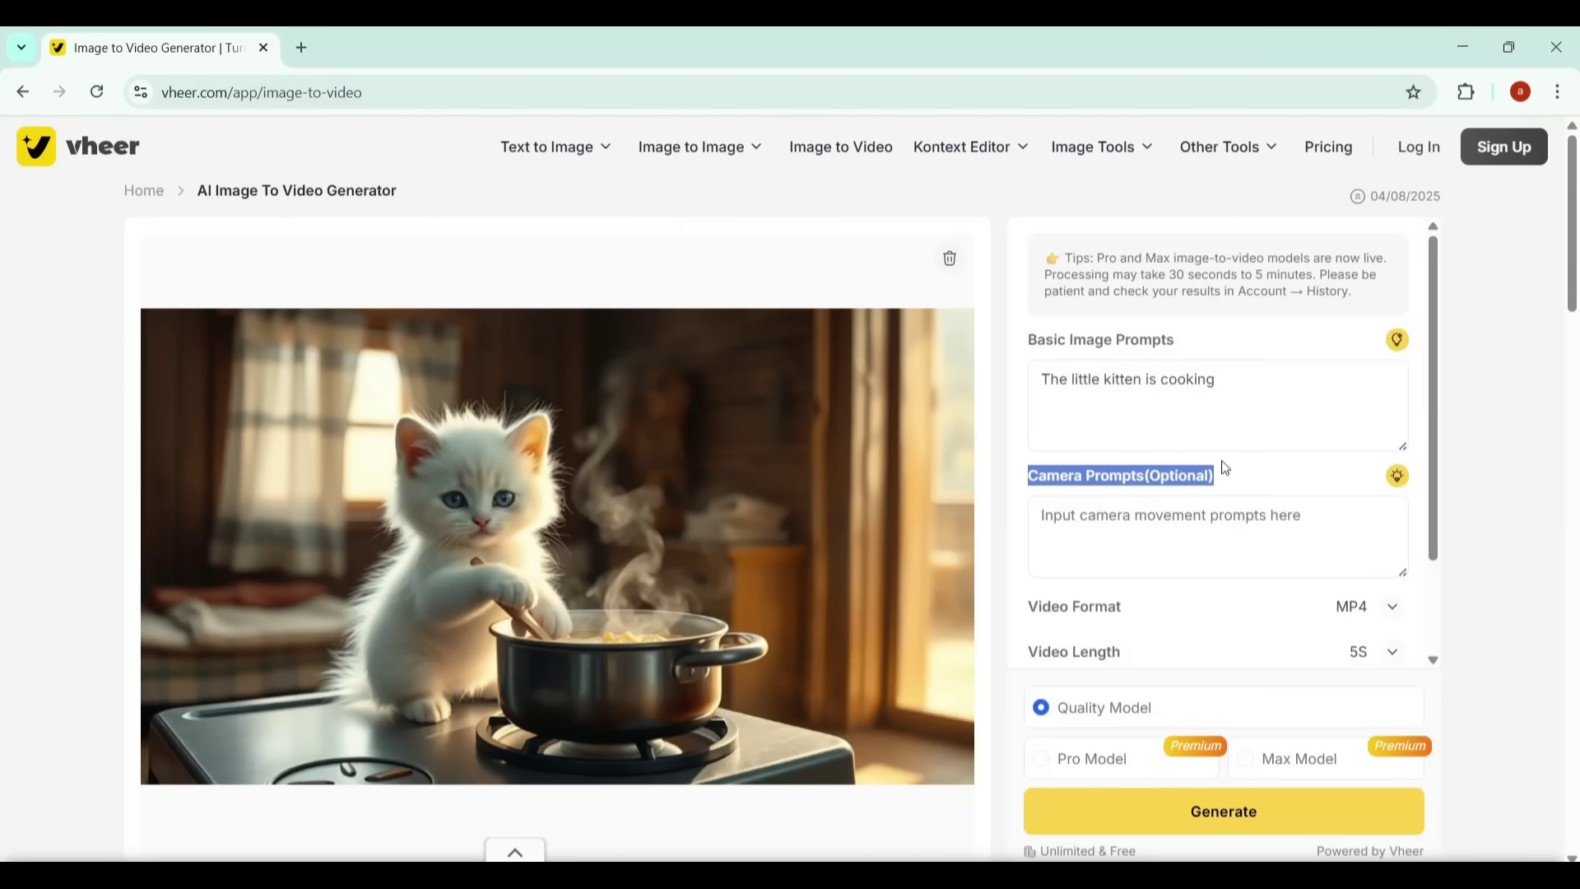
{"action": "left_click", "coordinate": [1146, 534]}
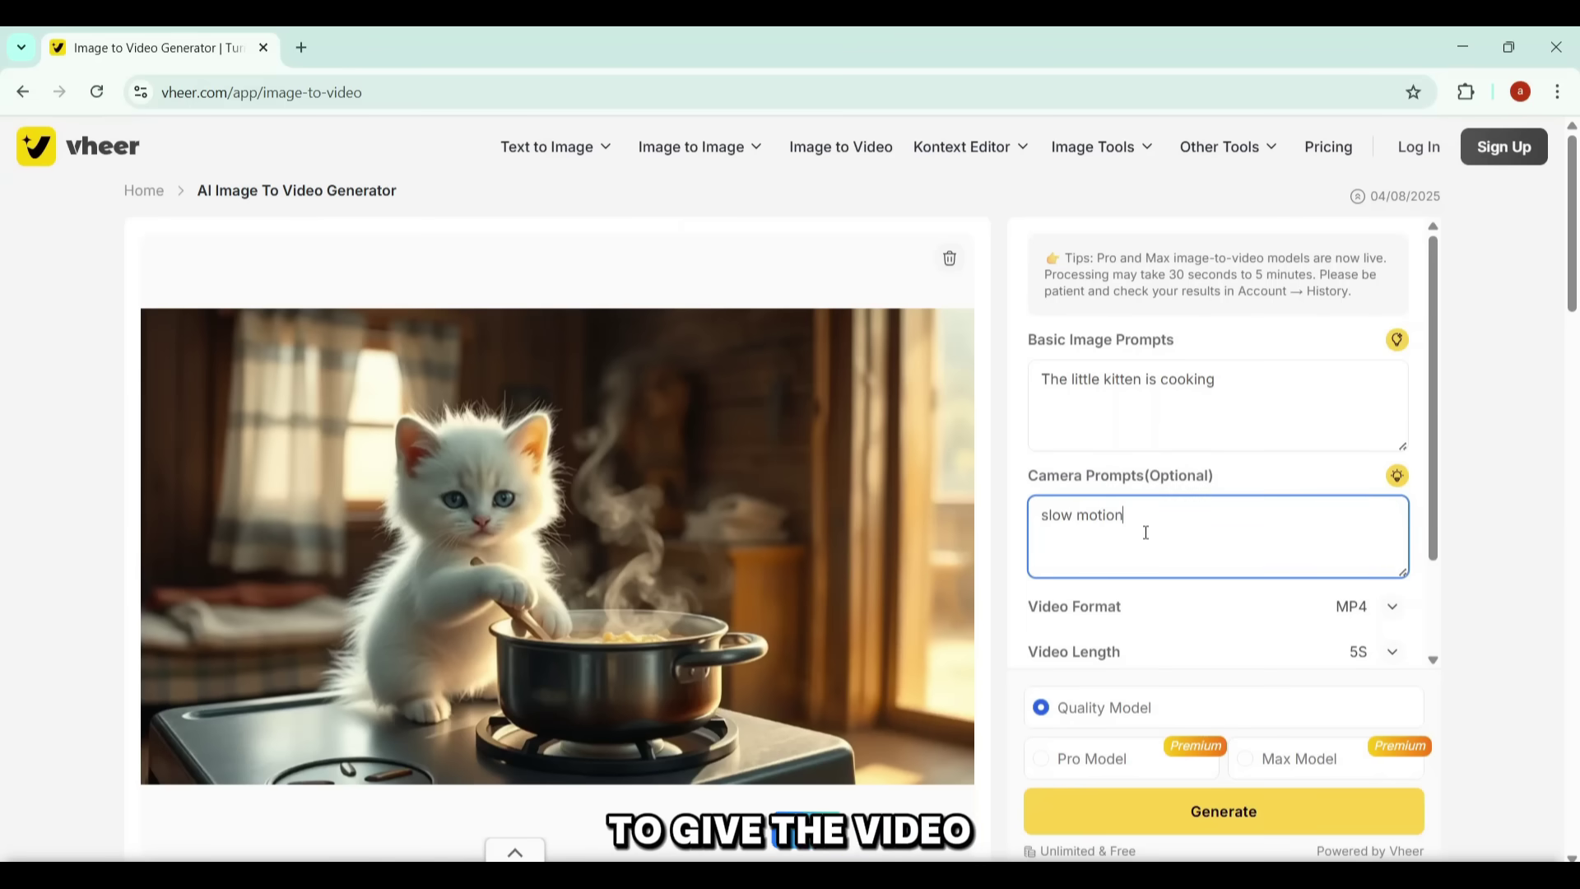
{"action": "scroll", "coordinate": [1157, 459], "scroll_direction": "down", "scroll_amount": 2}
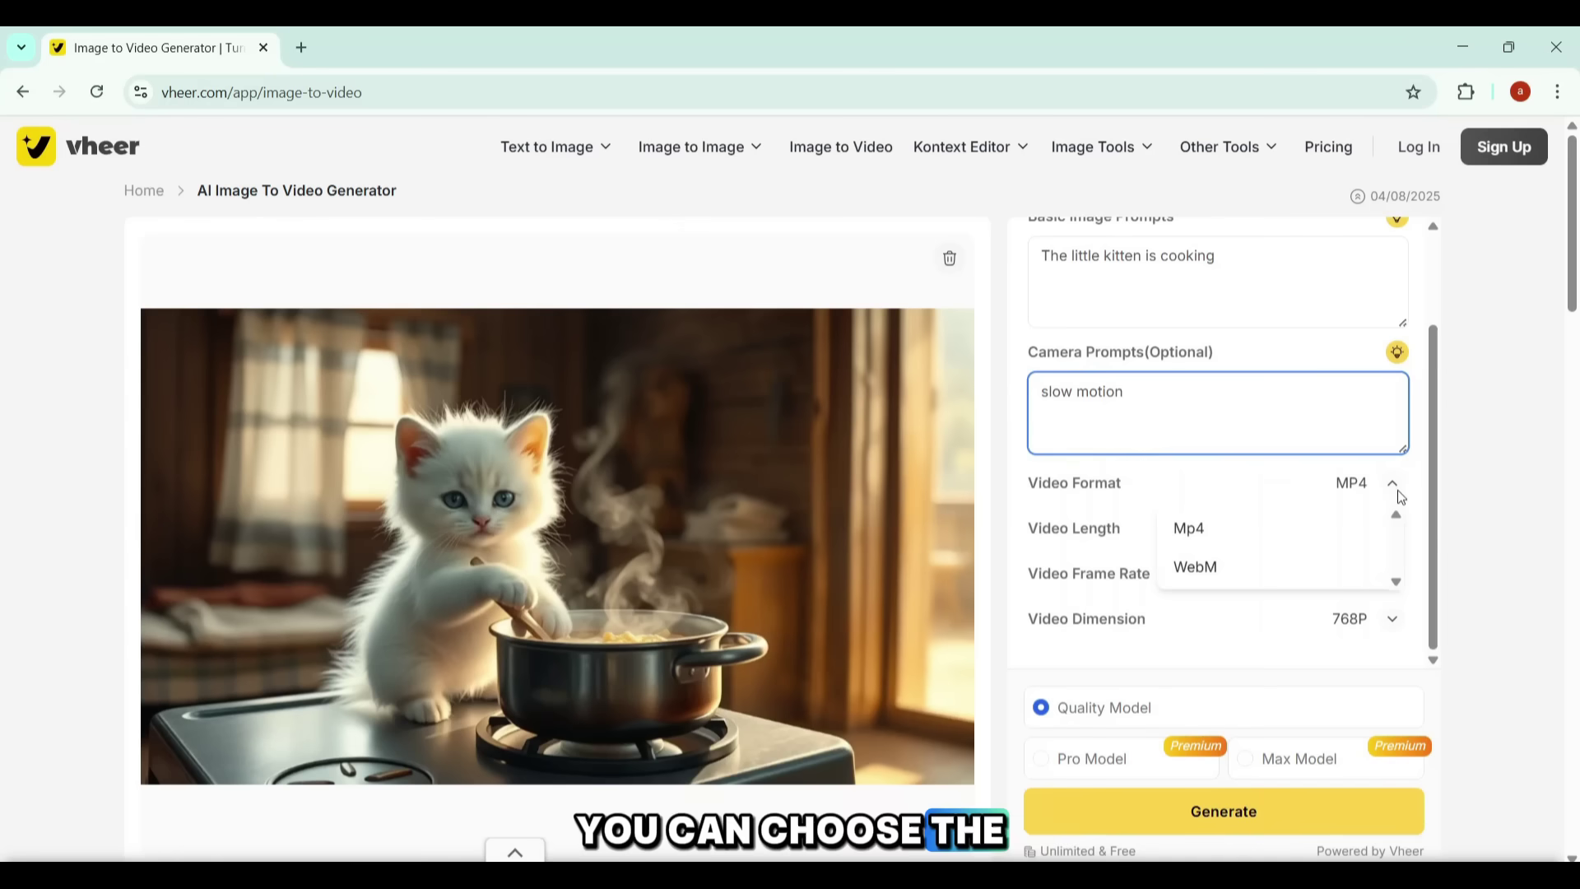
- Leave the video settings at MP4 format, 5S length, 24FPS and 768P dimension
{"action": "left_click", "coordinate": [1270, 528]}
{"action": "left_click", "coordinate": [1391, 535]}
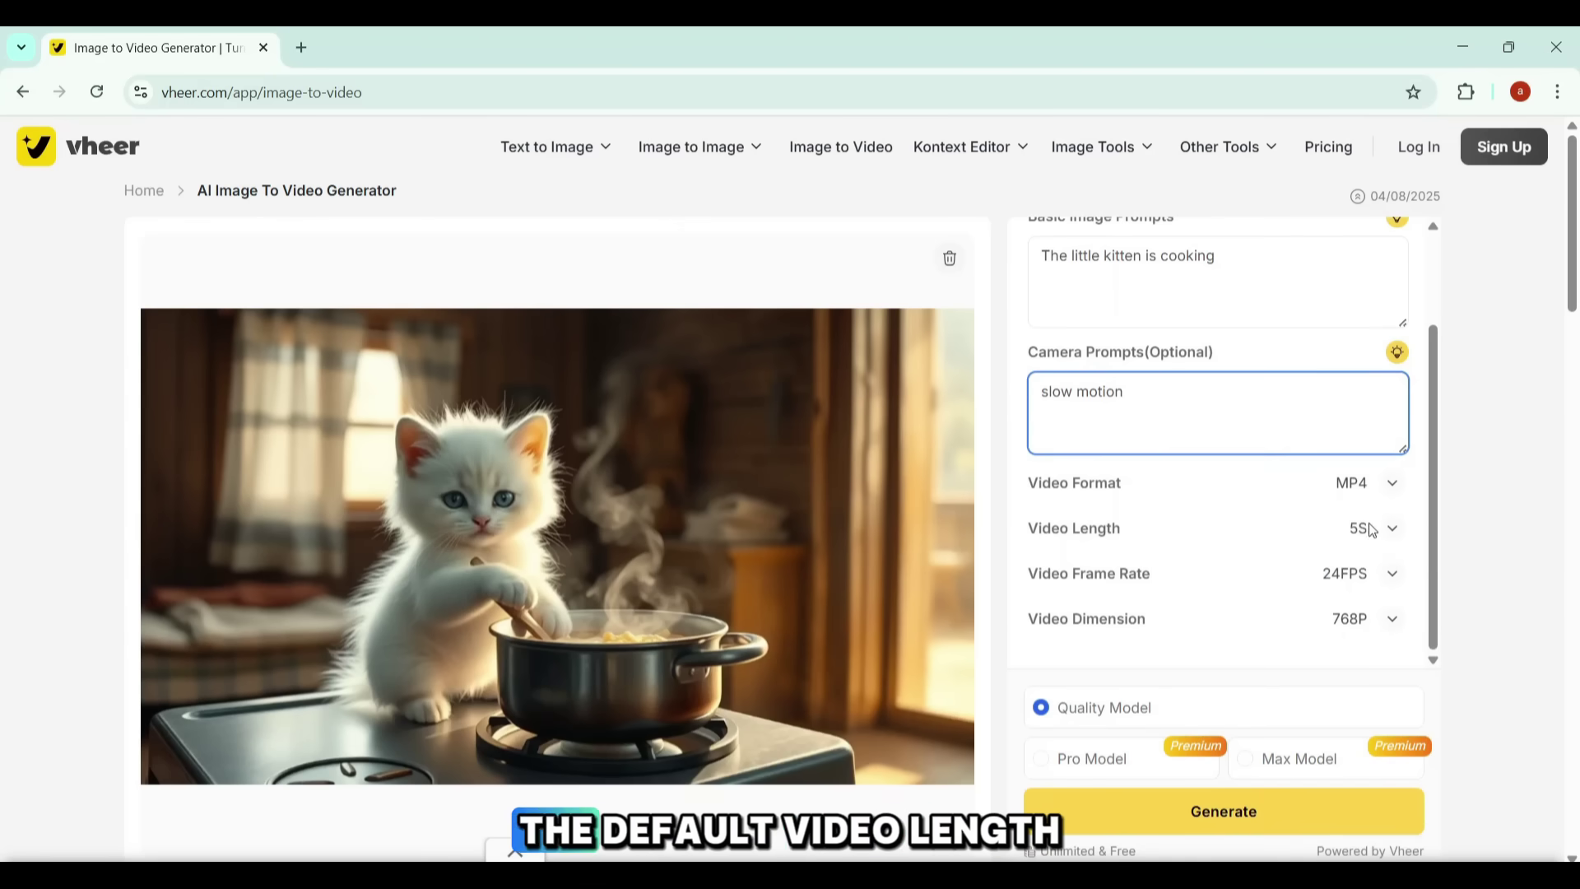
{"action": "left_click", "coordinate": [1368, 576]}
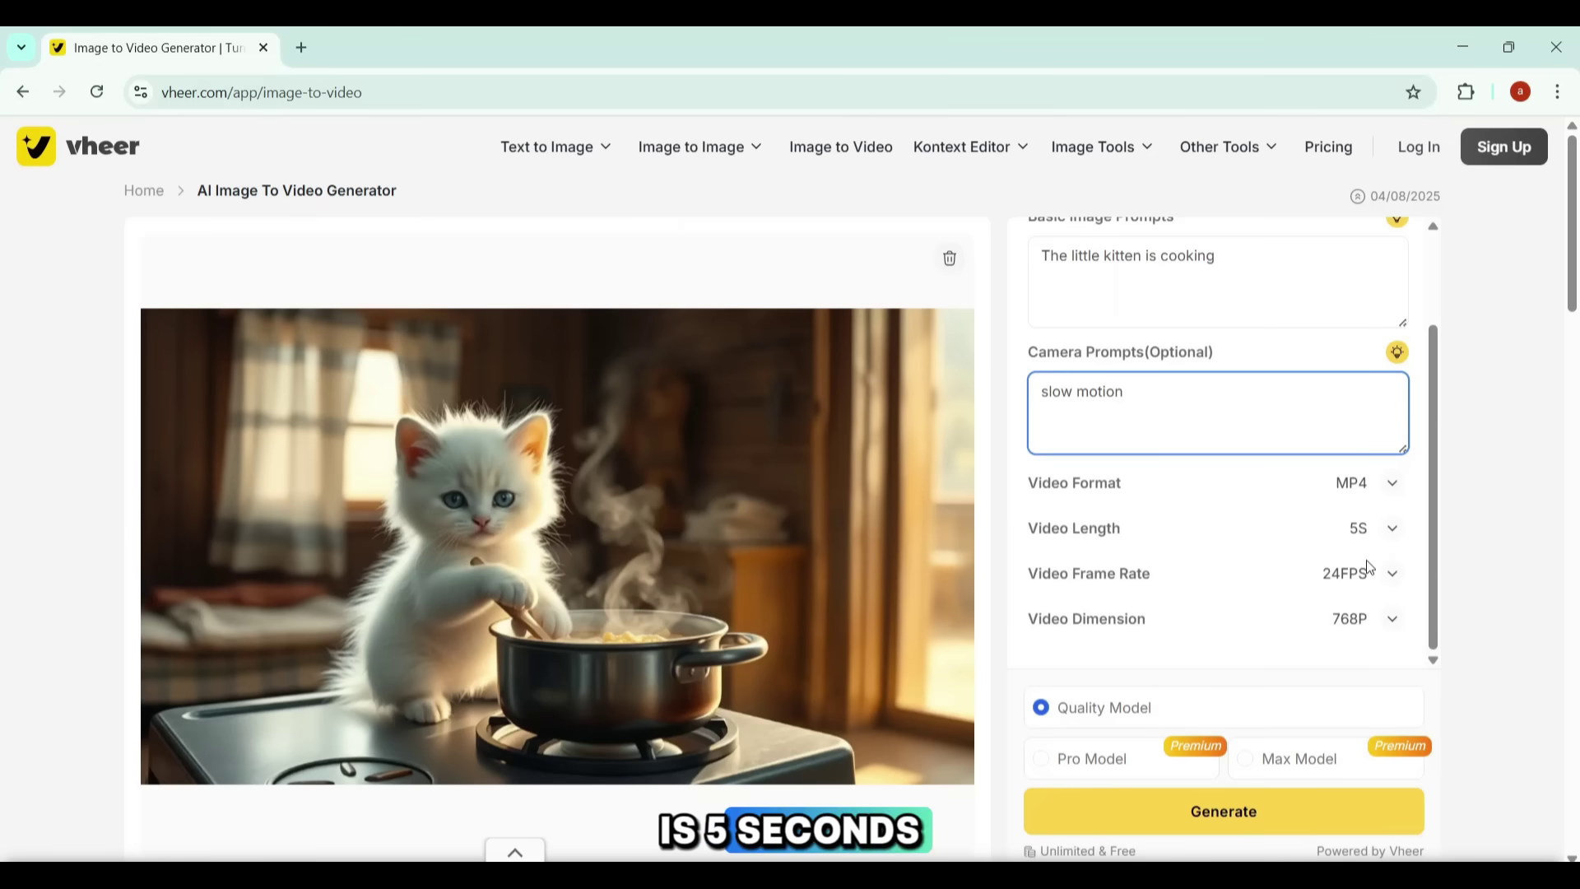
{"action": "double_click", "coordinate": [1337, 617]}
{"action": "scroll", "coordinate": [1369, 622], "scroll_direction": "down", "scroll_amount": 6}
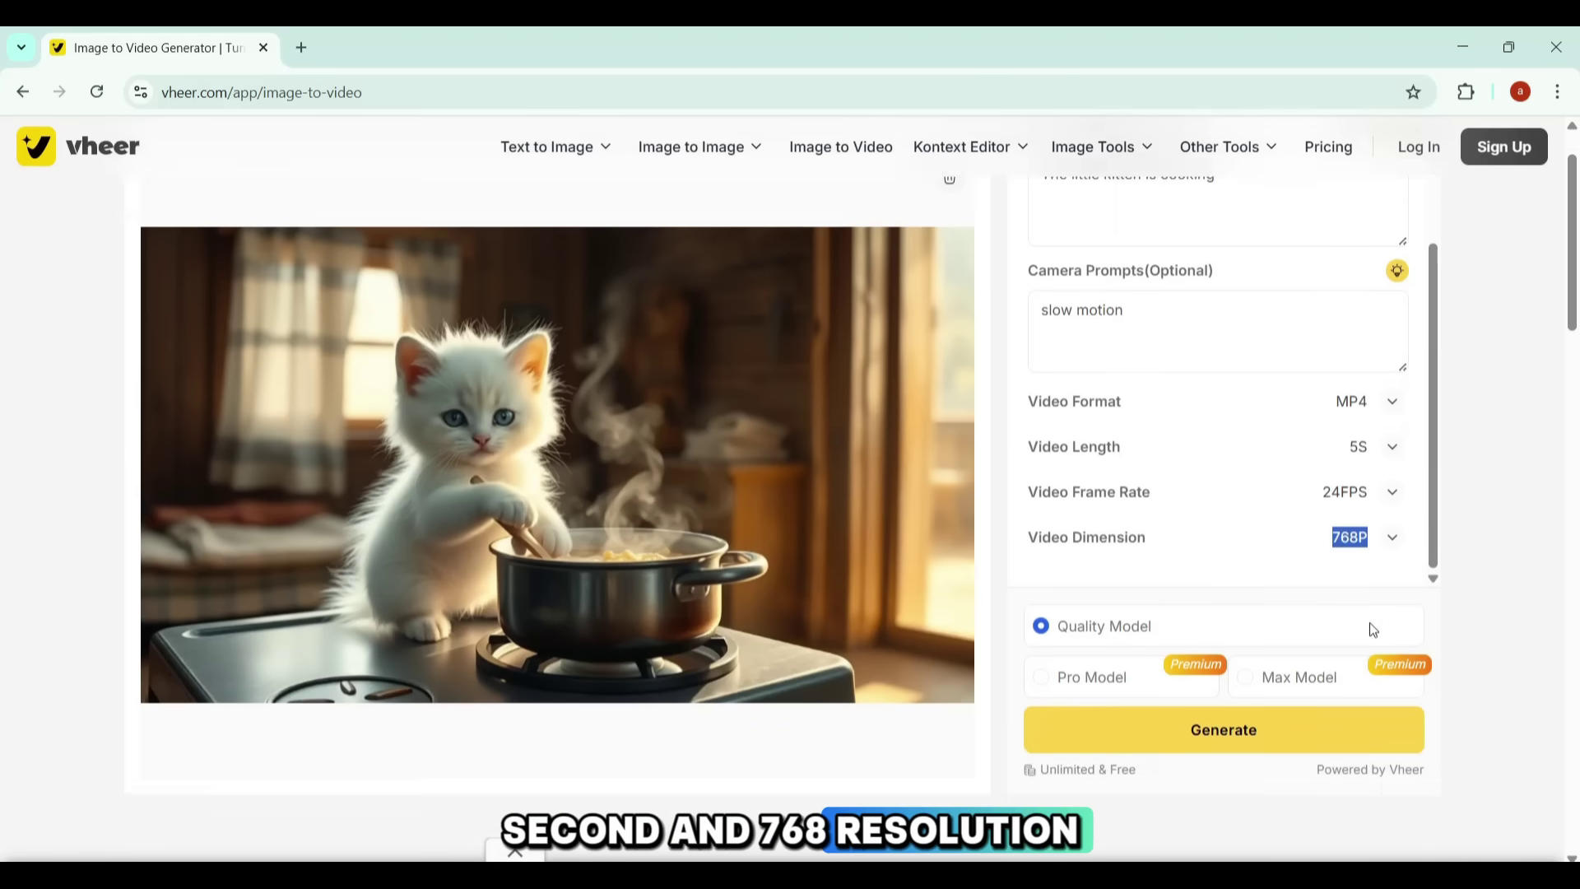
{"action": "scroll", "coordinate": [1269, 501], "scroll_direction": "up", "scroll_amount": 4}
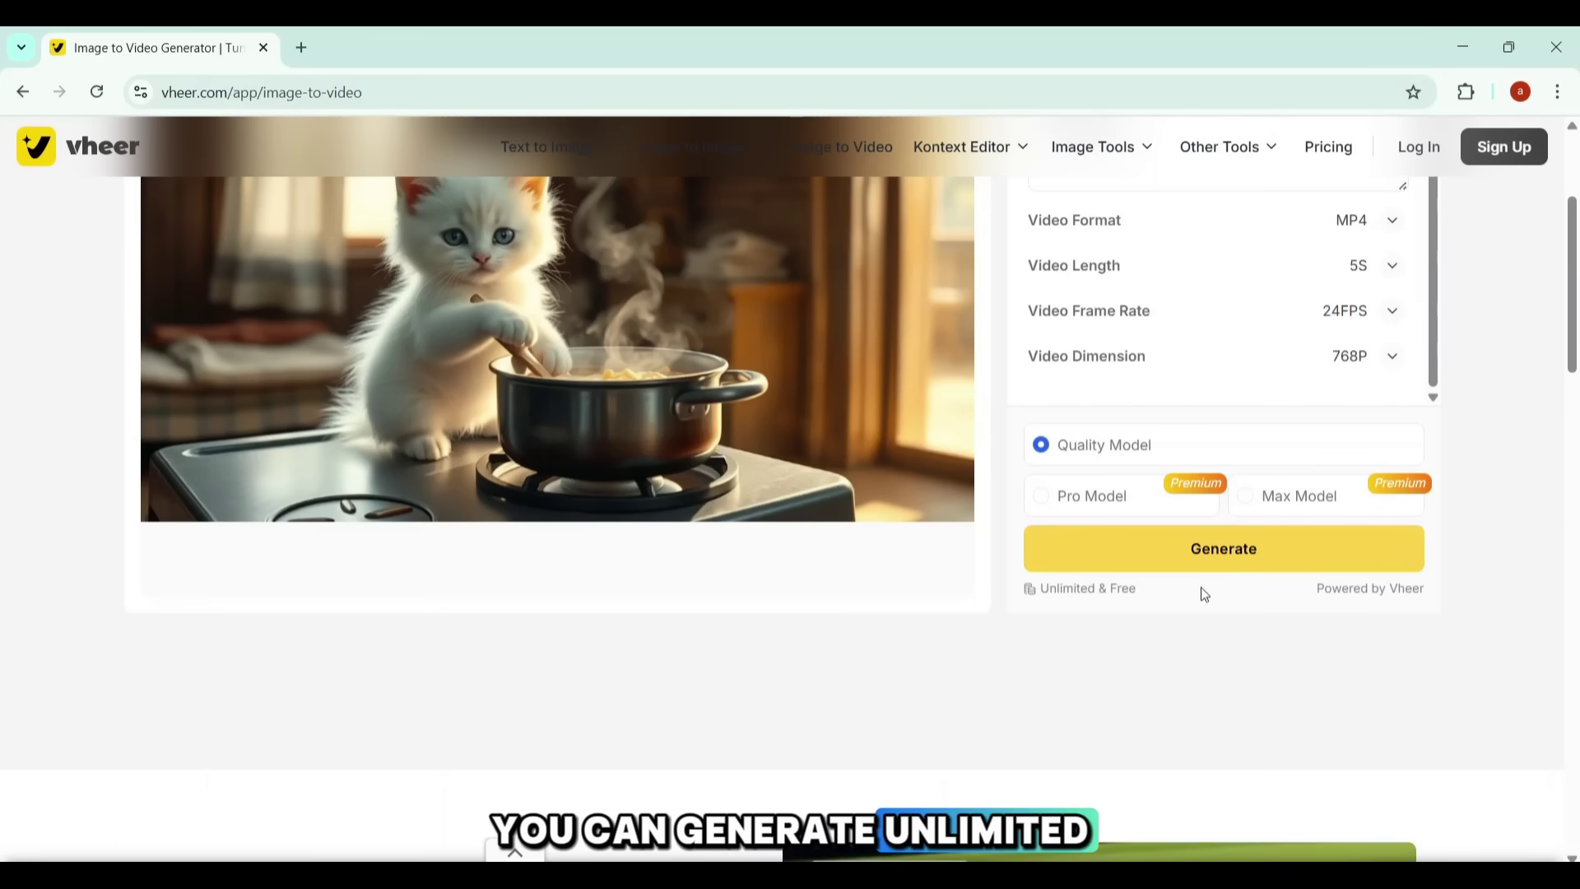
{"action": "left_click_drag", "start_coordinate": [1024, 596], "coordinate": [1086, 567]}
{"action": "left_click", "coordinate": [1107, 598]}
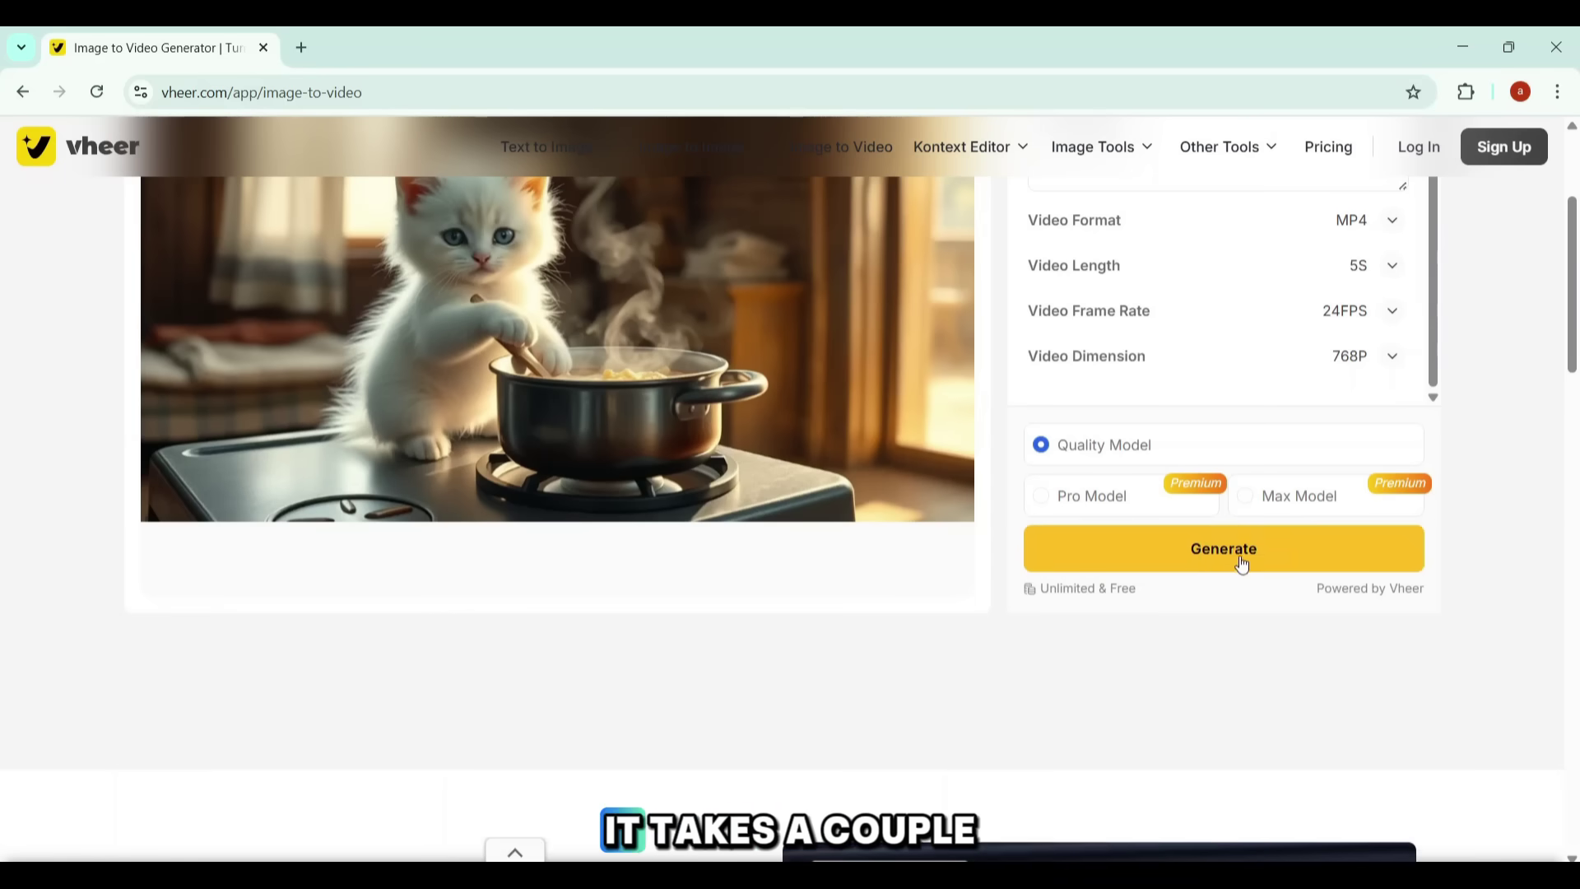
- Generate the kitten cooking video, download it as 11.mp4 and open it for playback
{"action": "left_click", "coordinate": [1207, 559]}
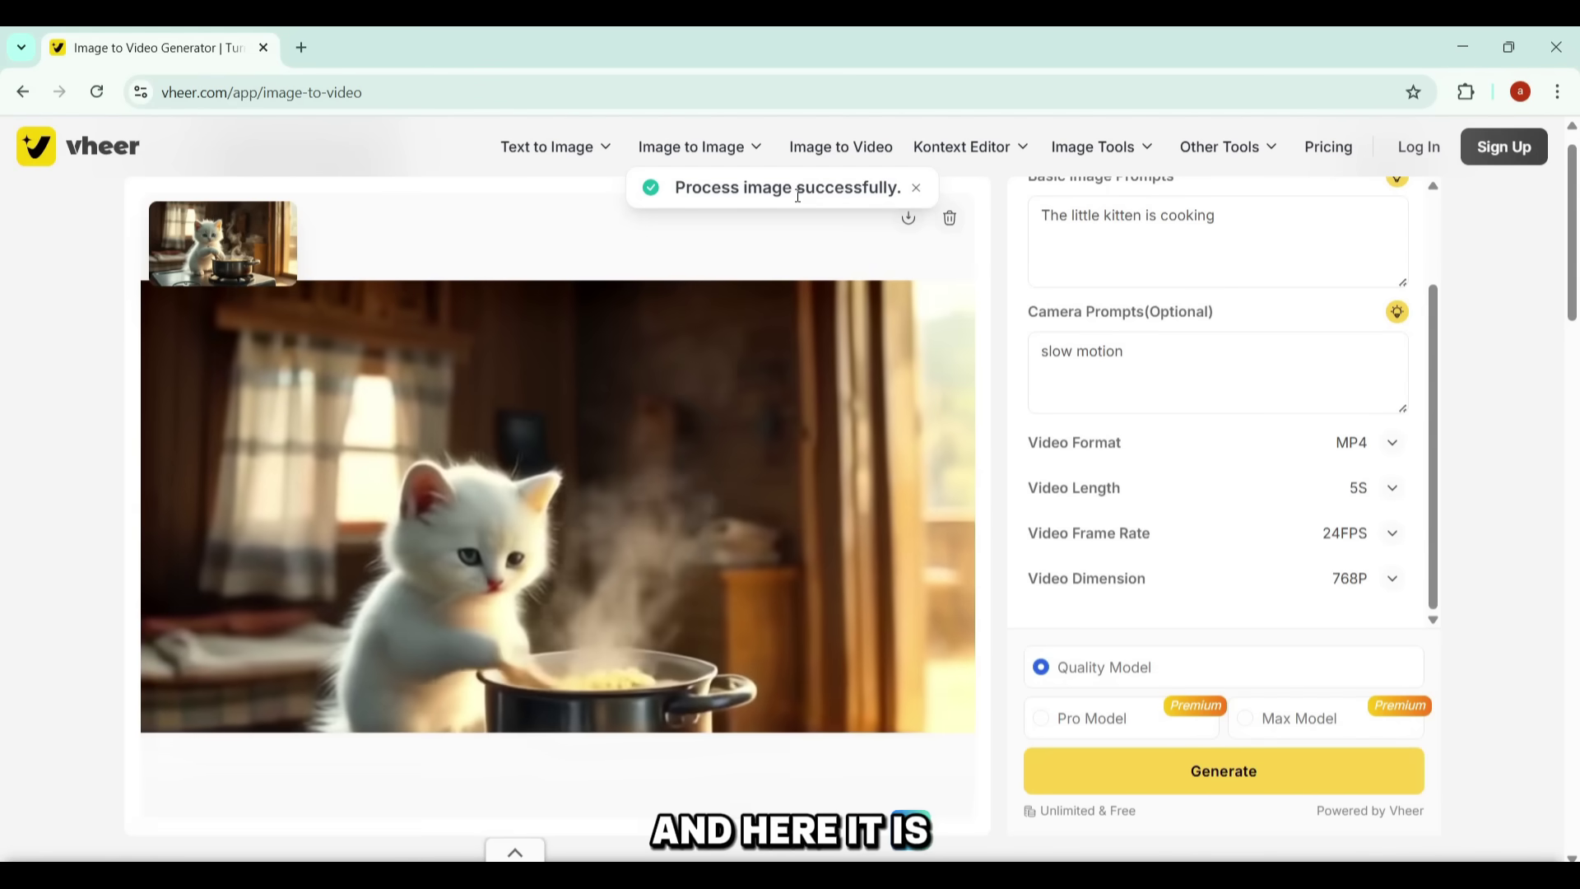
{"action": "scroll", "coordinate": [798, 196], "scroll_direction": "down", "scroll_amount": 1}
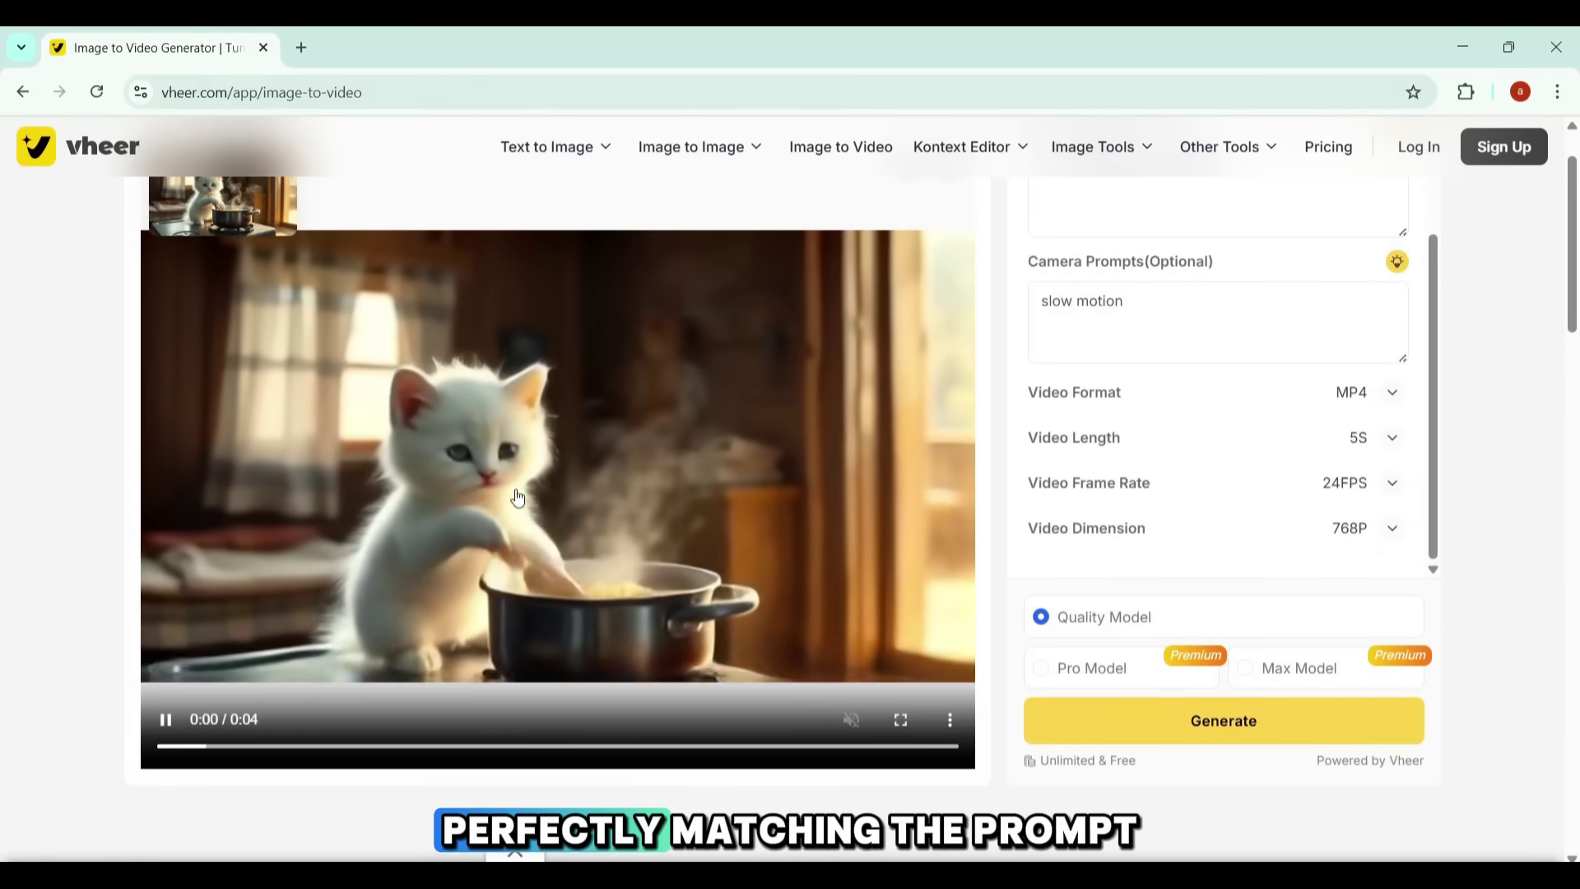
{"action": "scroll", "coordinate": [798, 437], "scroll_direction": "up", "scroll_amount": 1}
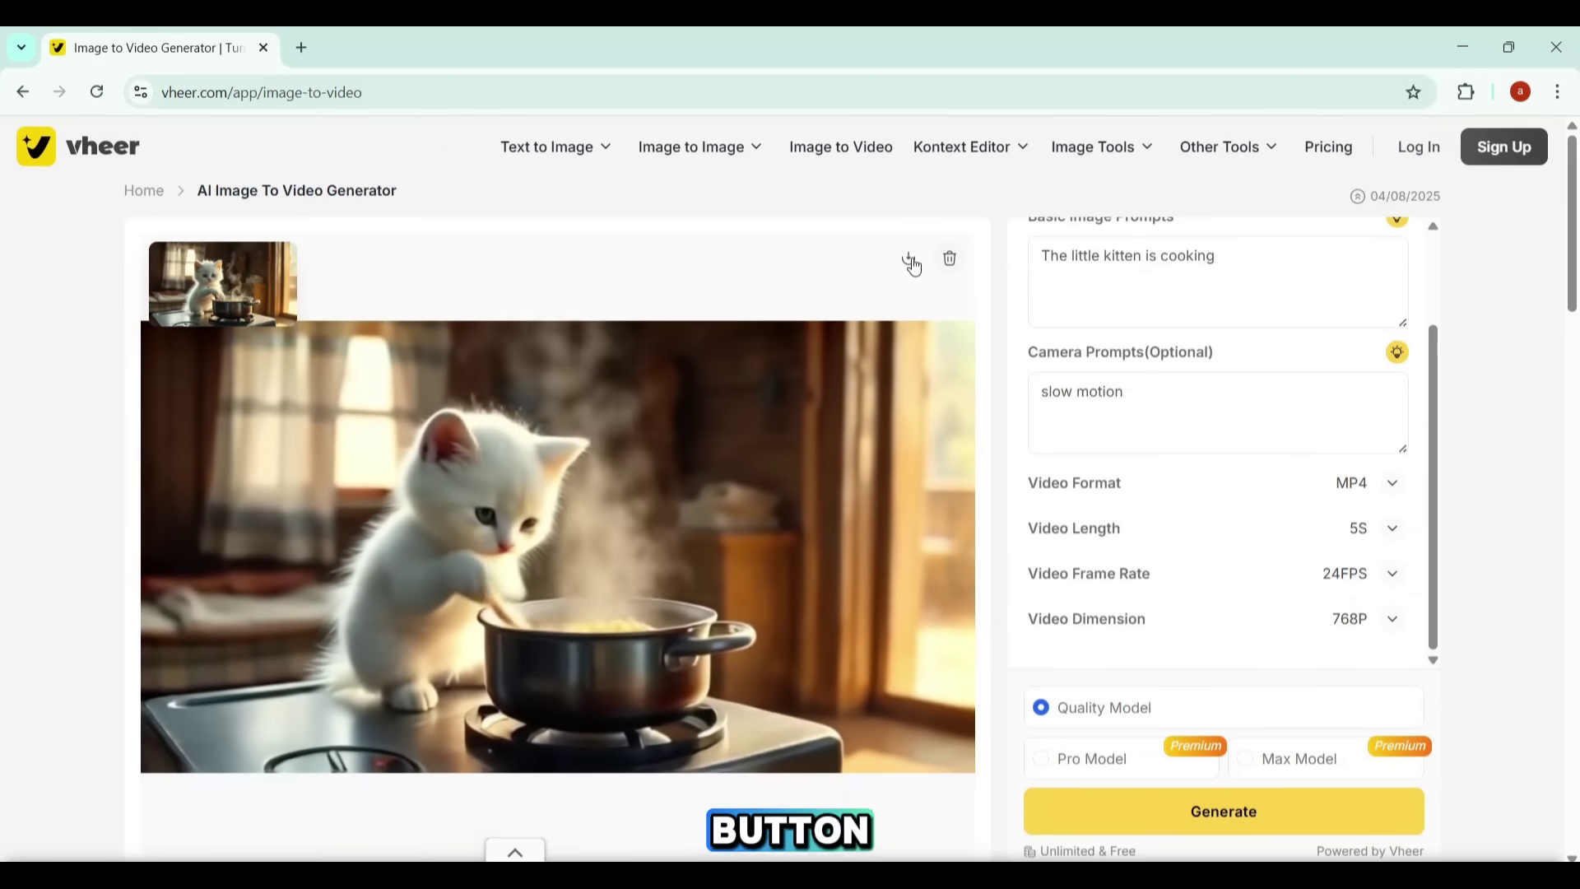
{"action": "left_click", "coordinate": [911, 262]}
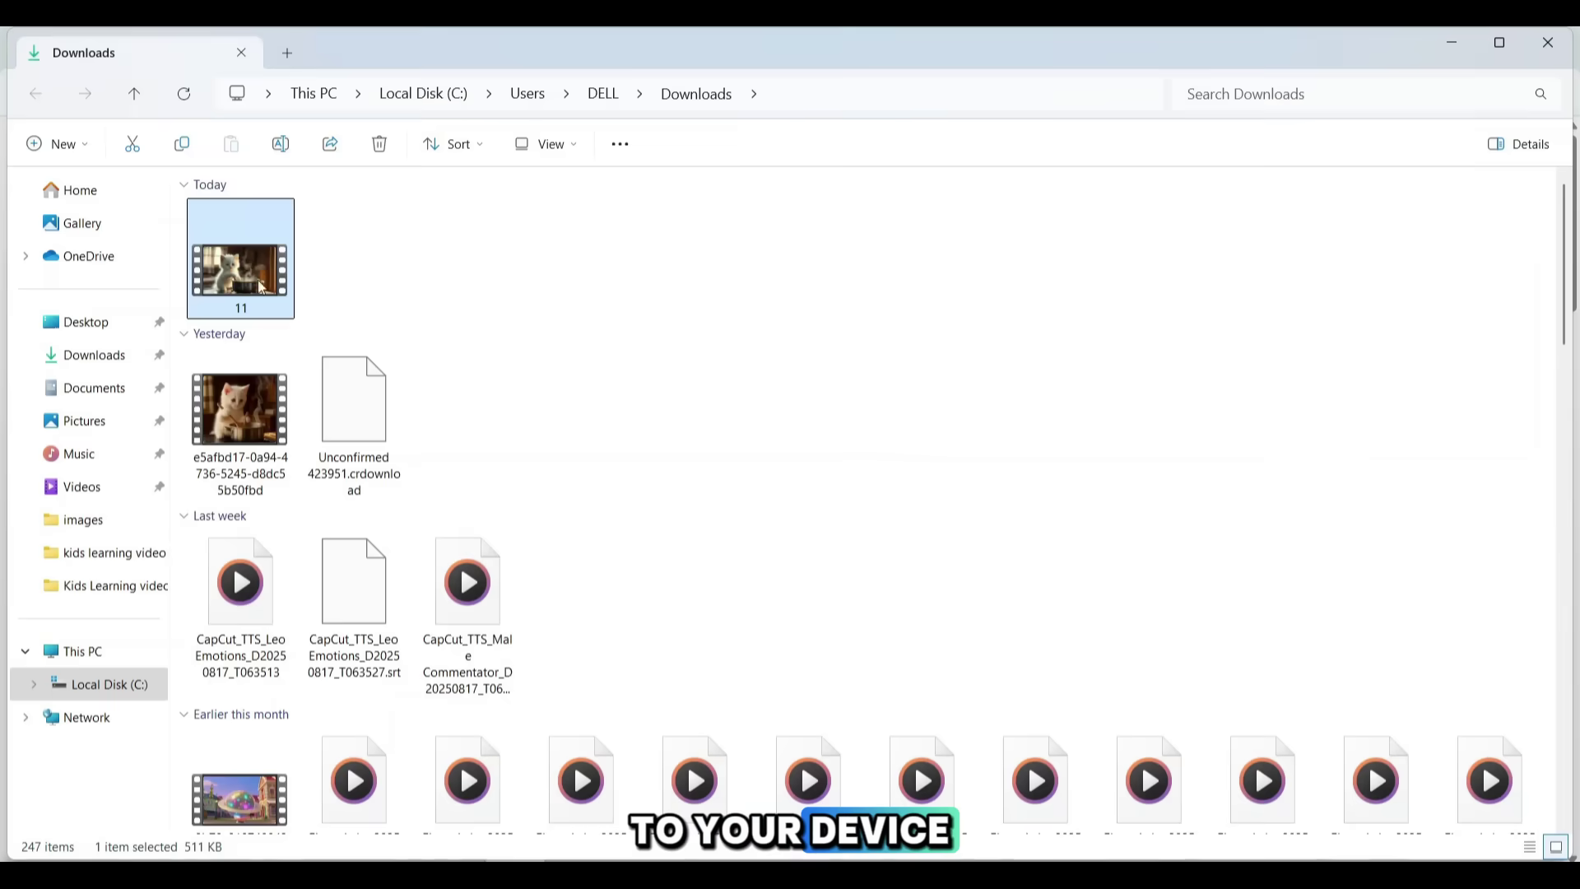
{"action": "double_click", "coordinate": [245, 274]}
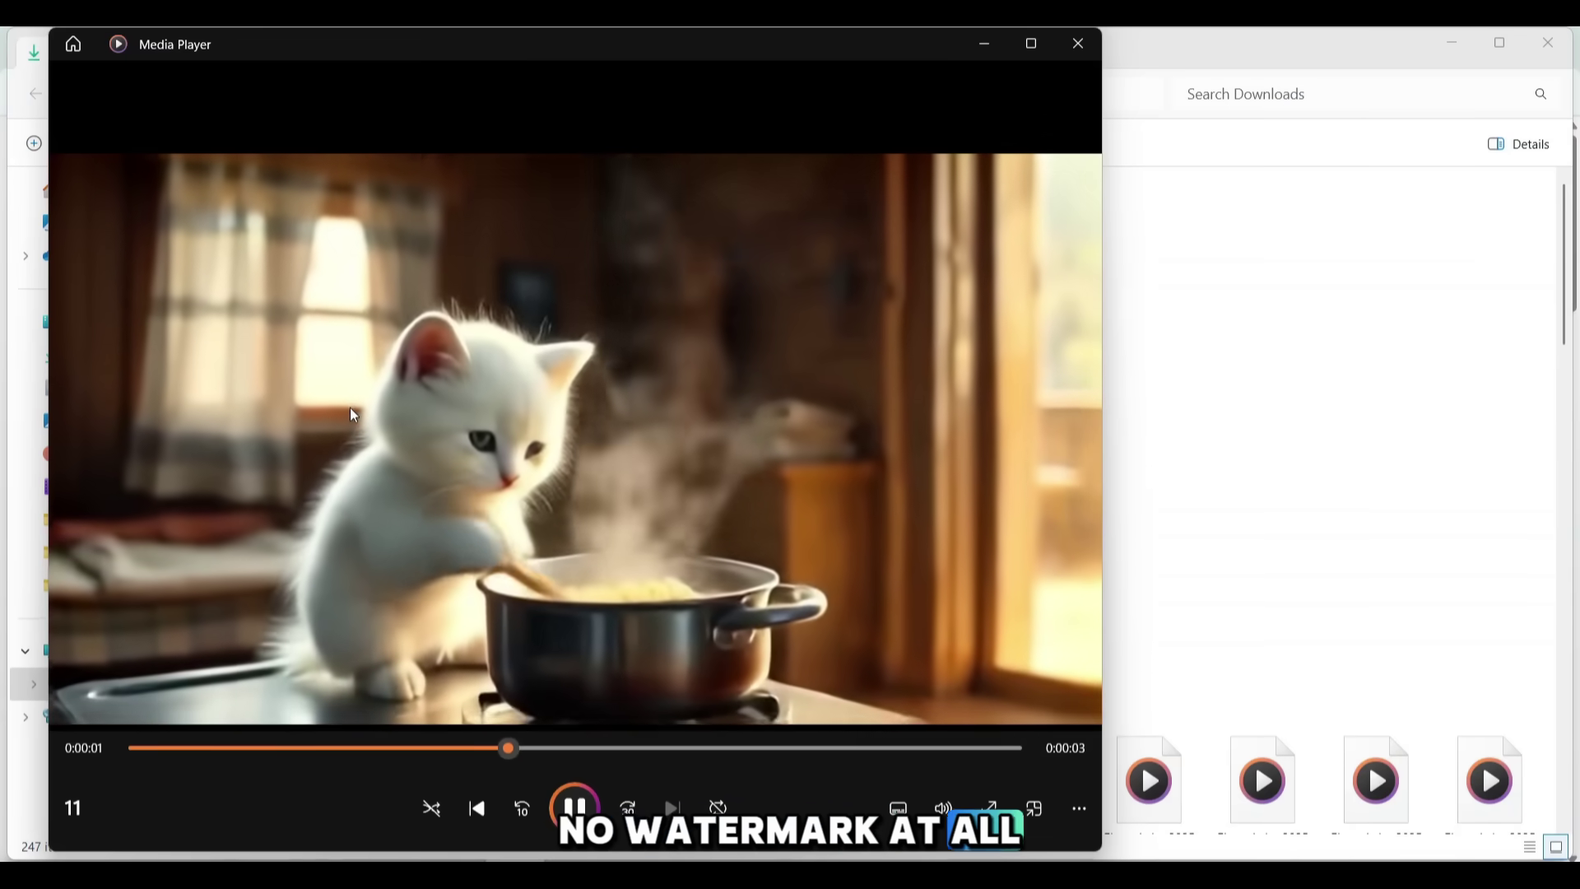
- Switch the kitten cooking video in Media Player to full screen
{"action": "double_click", "coordinate": [349, 408]}
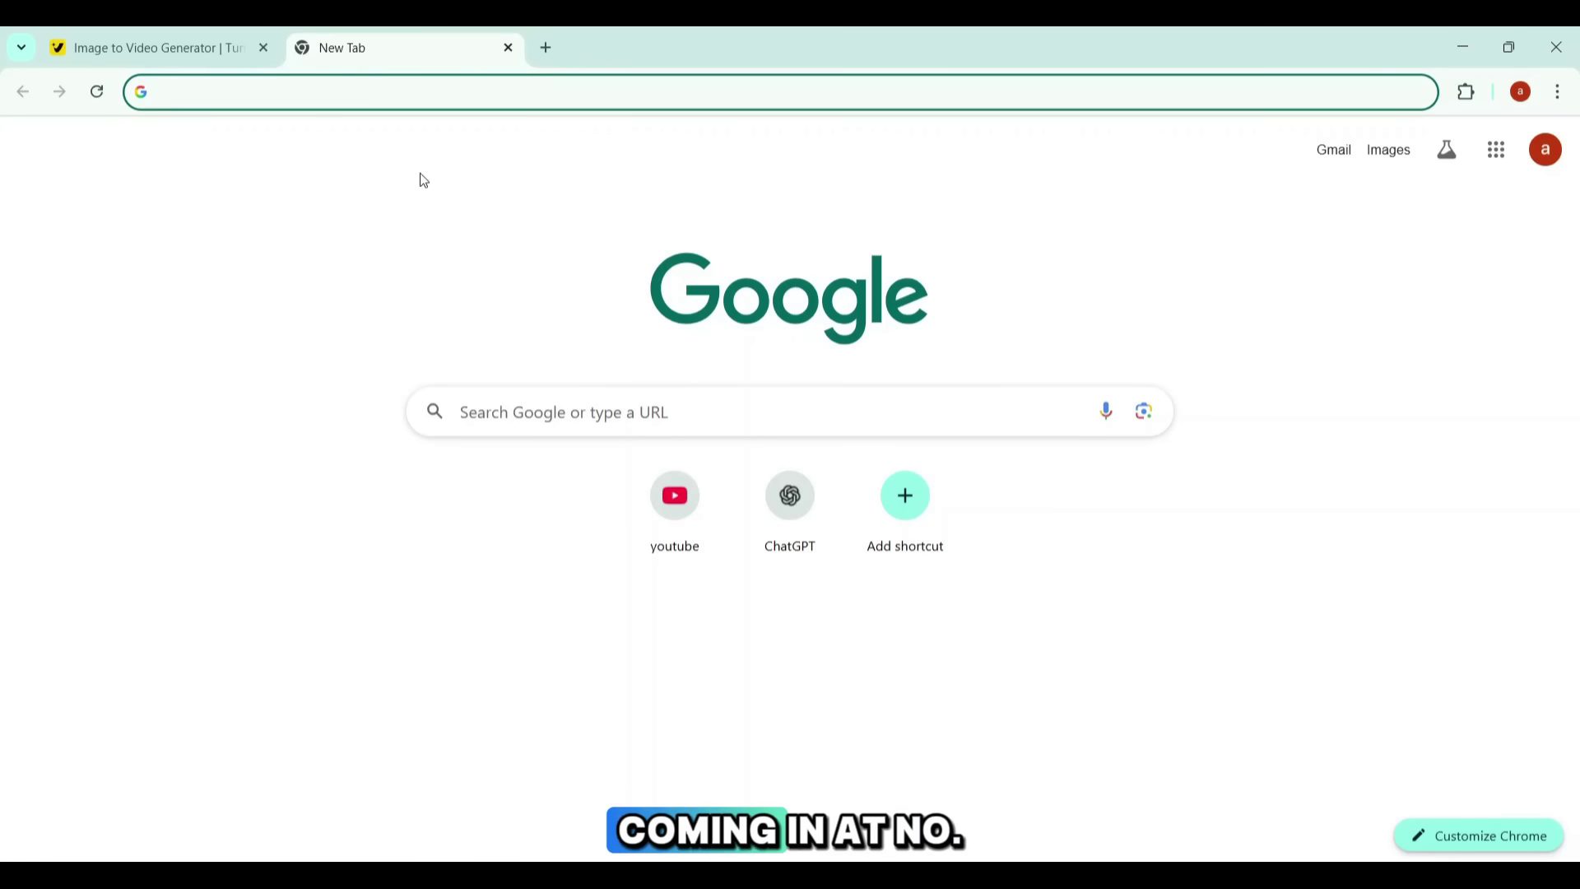
- Enter aivideomaker.ai in the Chrome address bar and minimise Chrome to the desktop
{"action": "type", "text": "aivideo"}
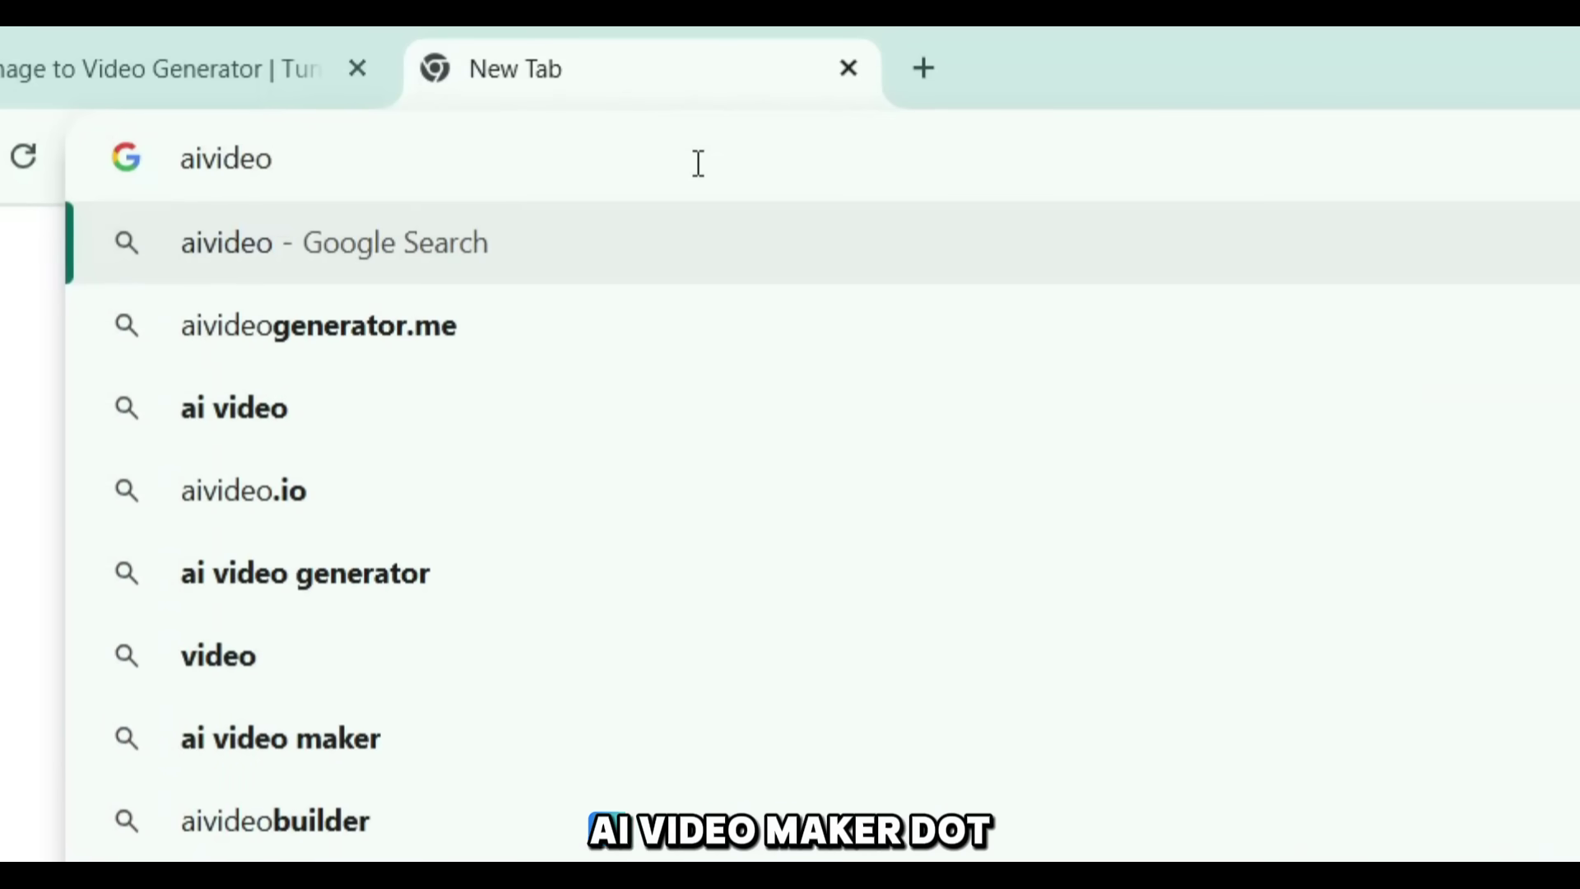
{"action": "type", "text": "maker.ai"}
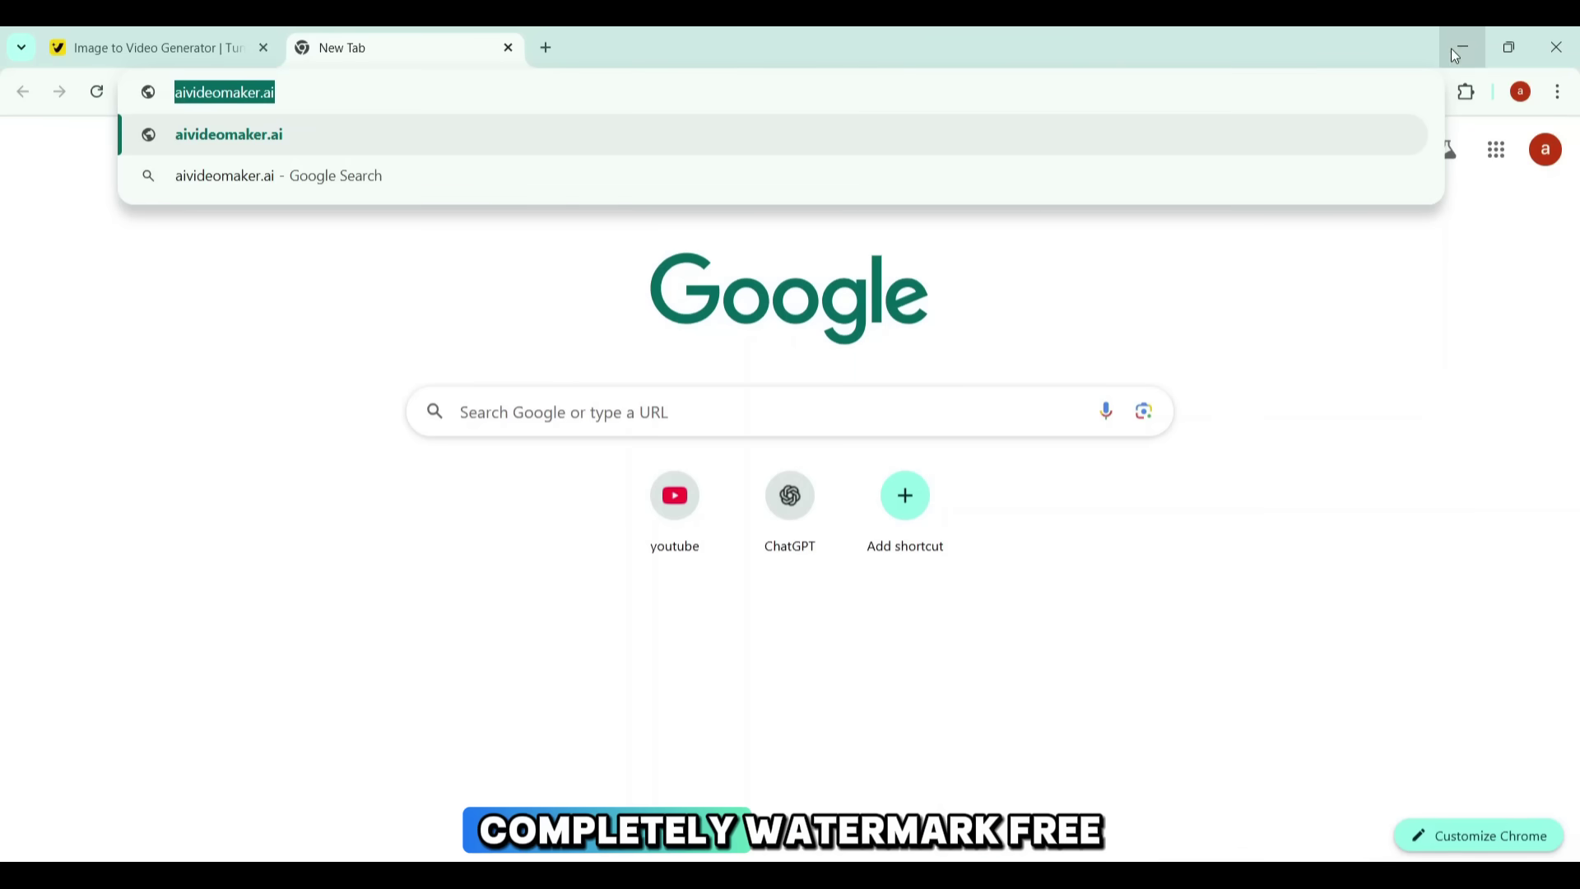
{"action": "left_click", "coordinate": [1452, 51]}
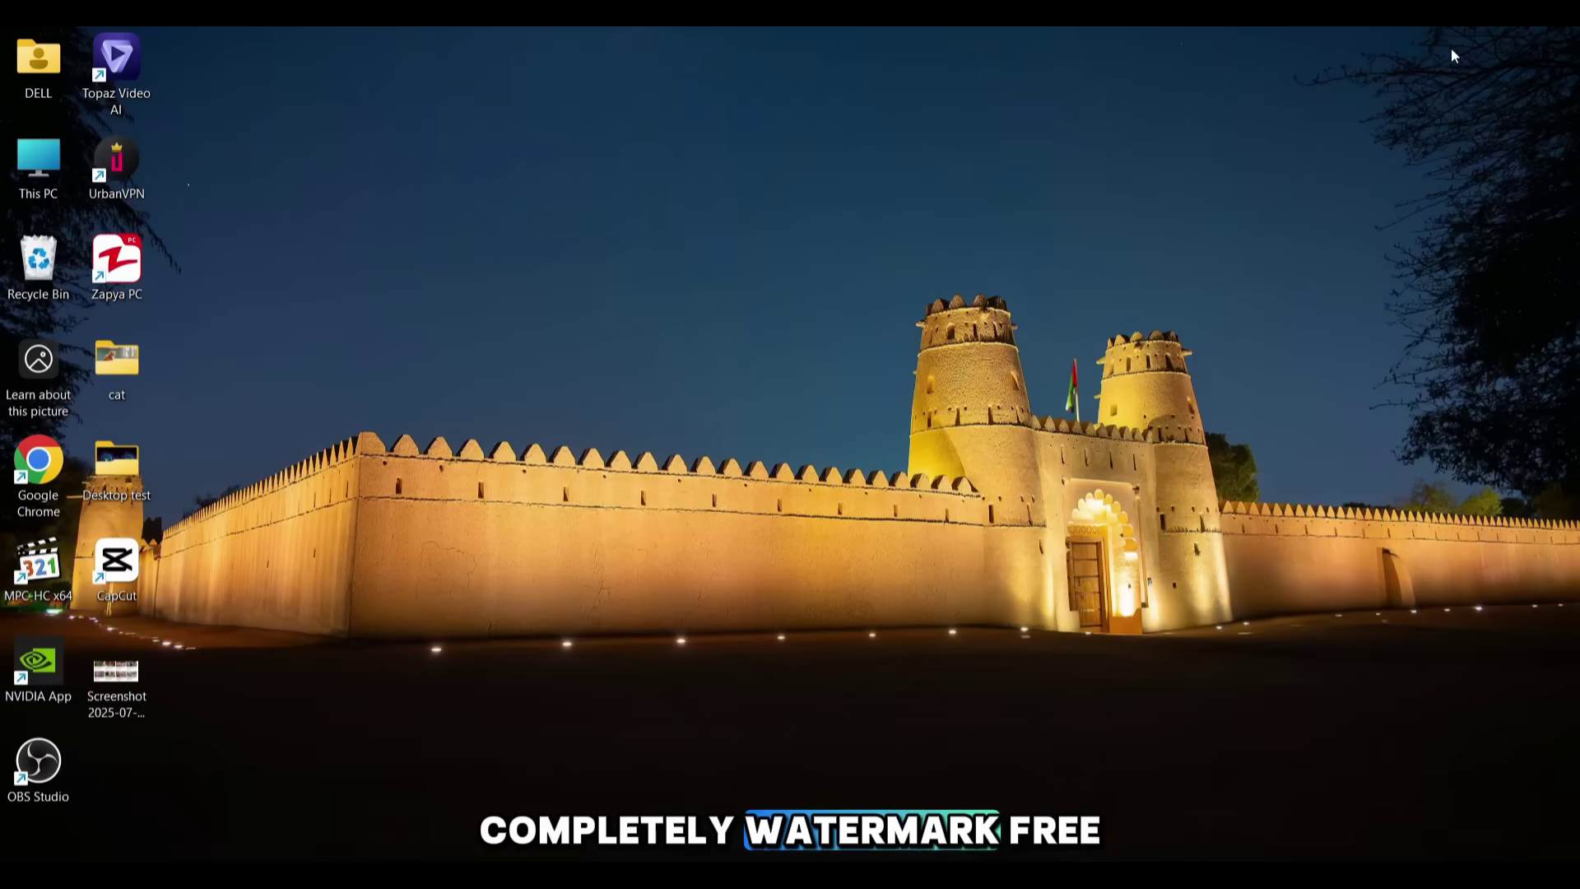
- Launch Urban VPN and connect through a United States location
{"action": "double_click", "coordinate": [118, 187]}
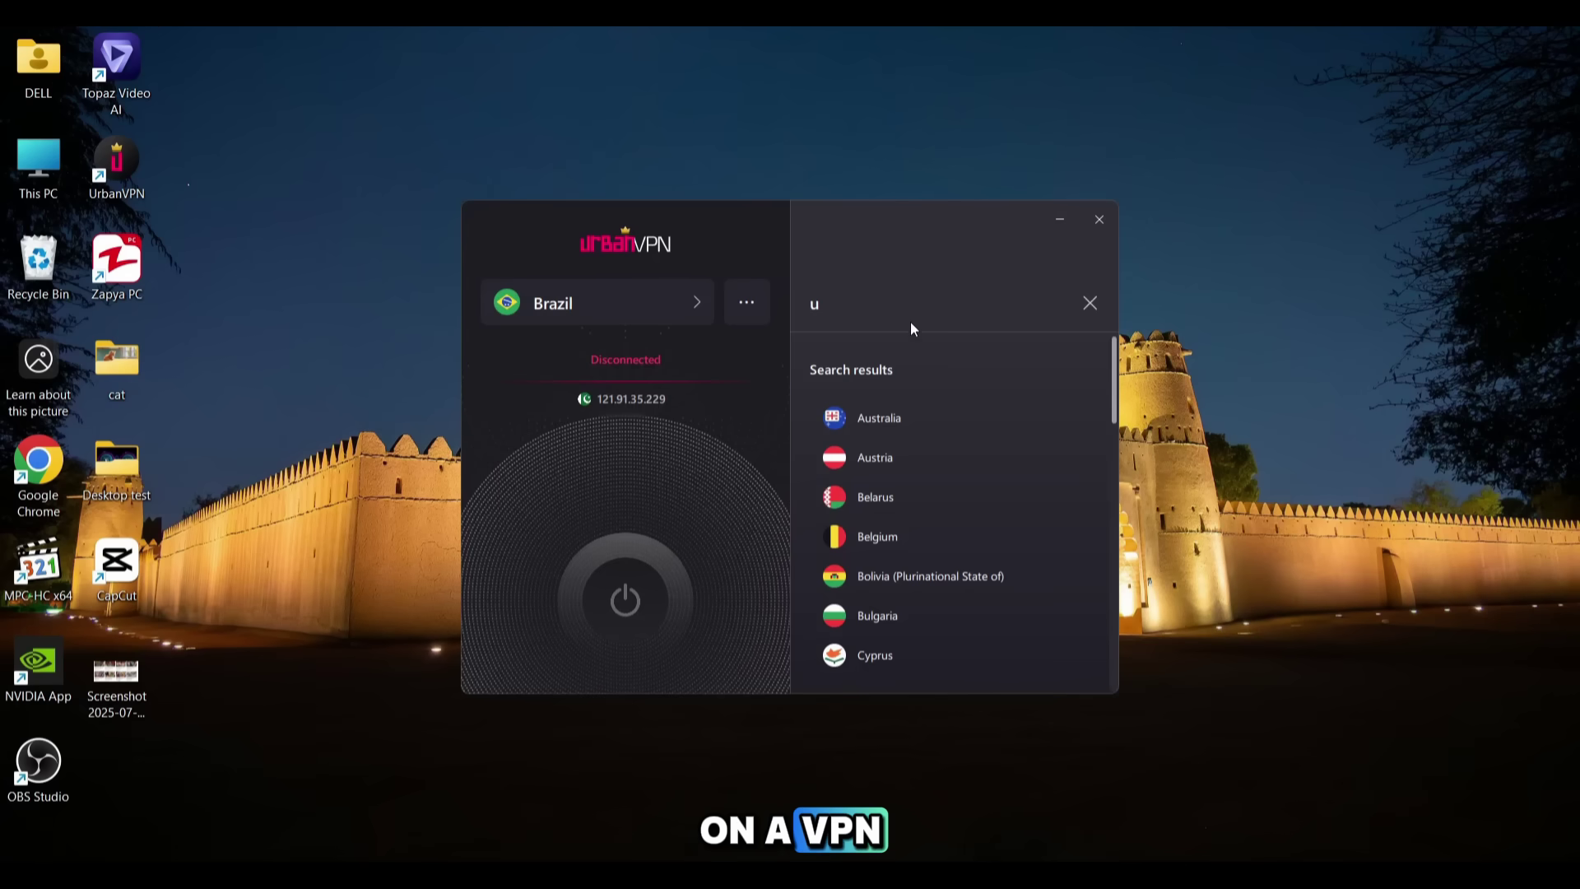
{"action": "type", "text": "n"}
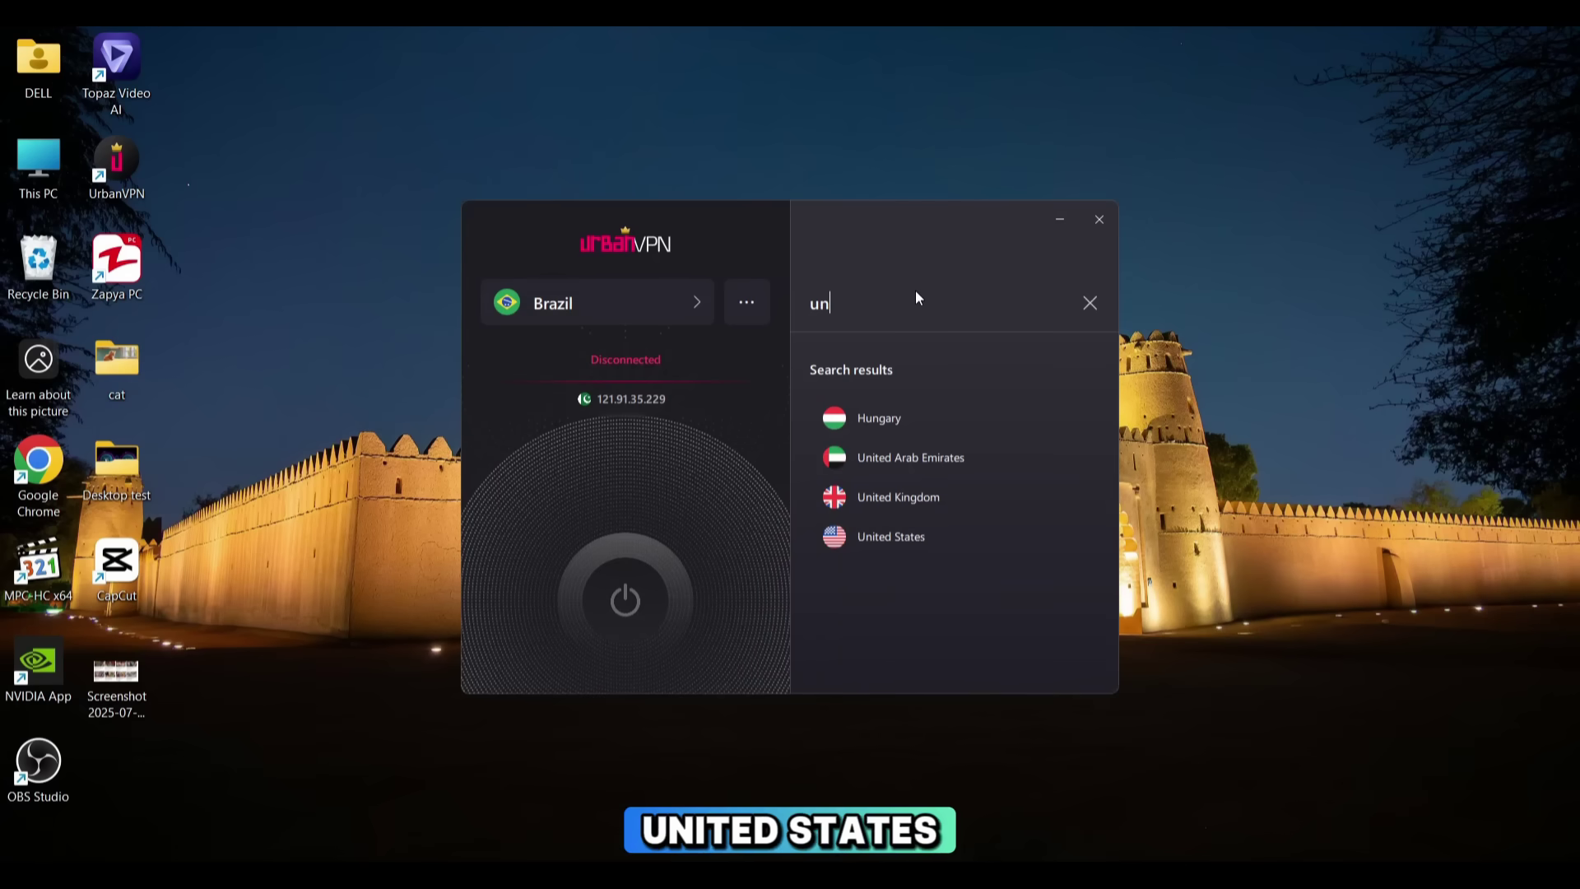
{"action": "left_click", "coordinate": [876, 520]}
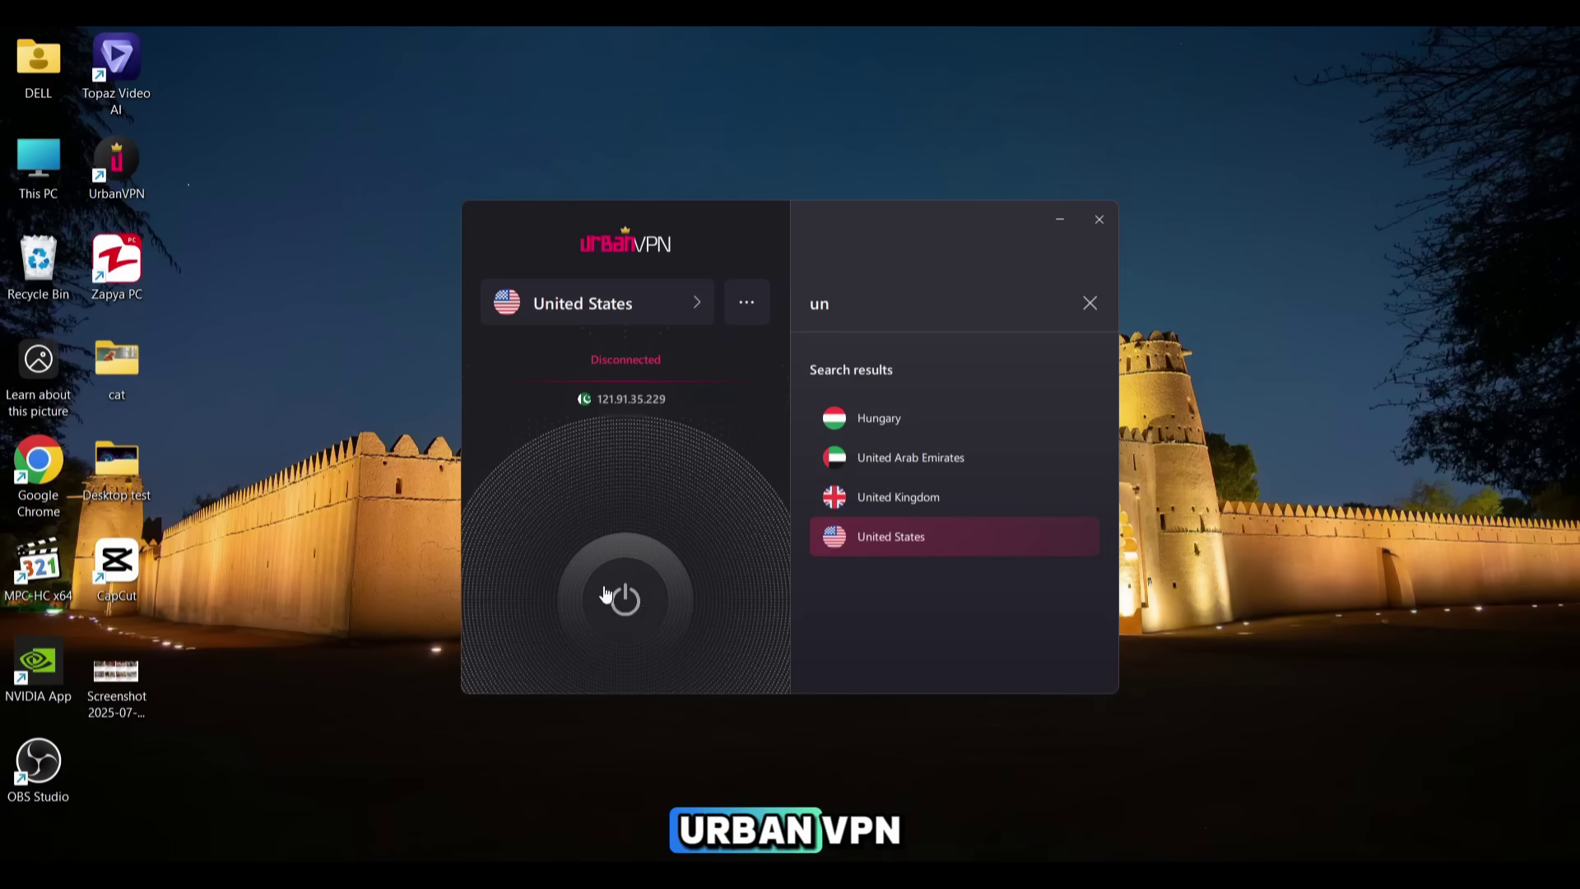
{"action": "left_click", "coordinate": [625, 602]}
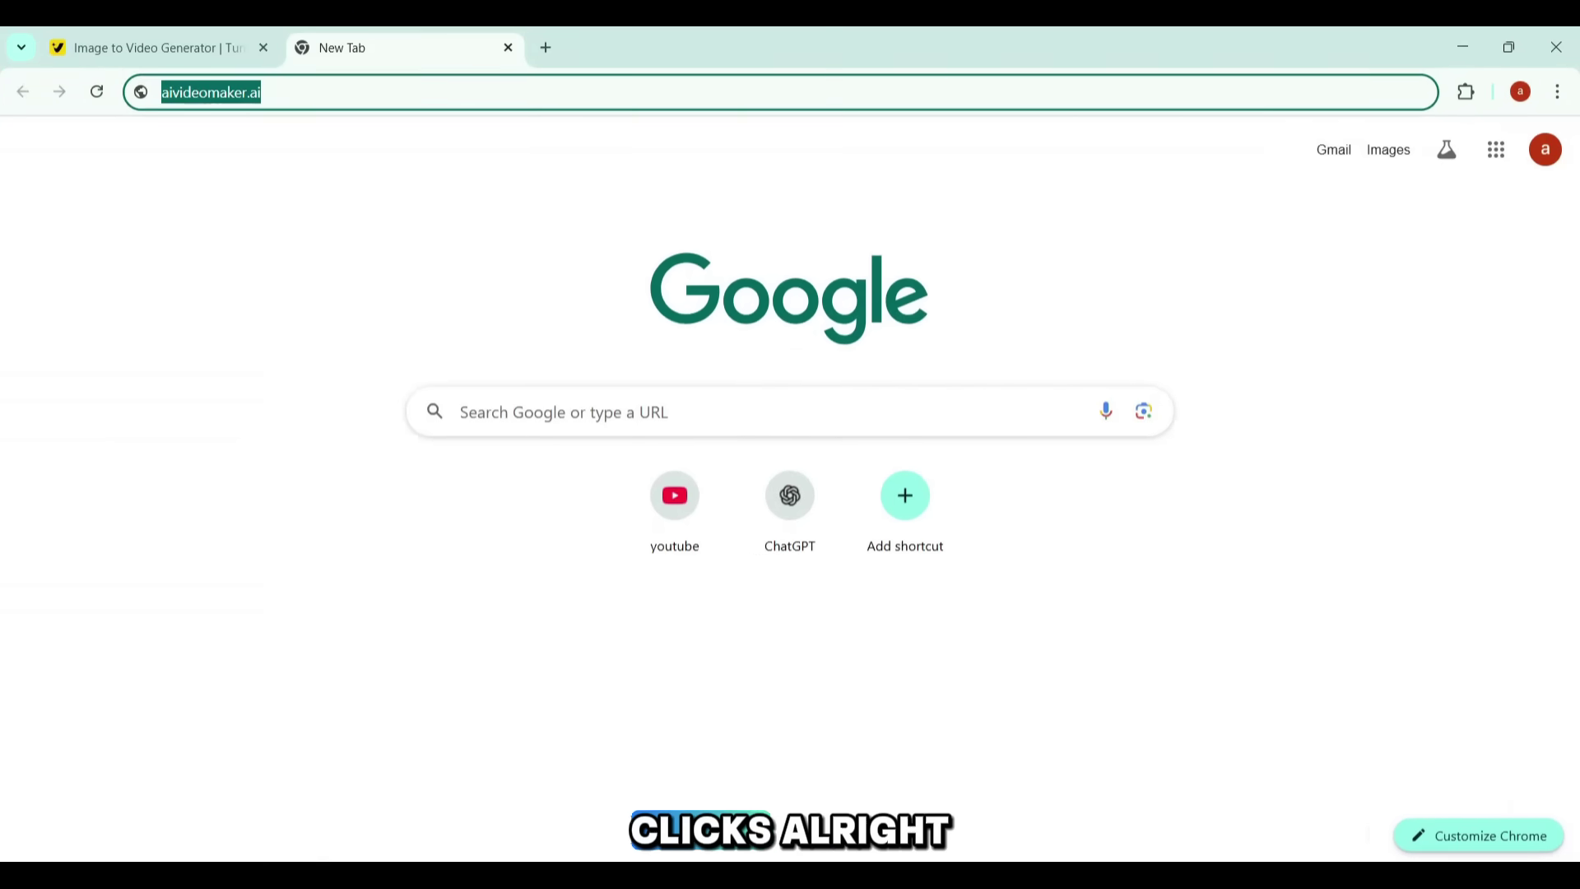
- Load aivideomaker.ai in Image to Video mode with kitten image 11 and prompt 'the cat is cooking'
{"action": "key", "text": "Return"}
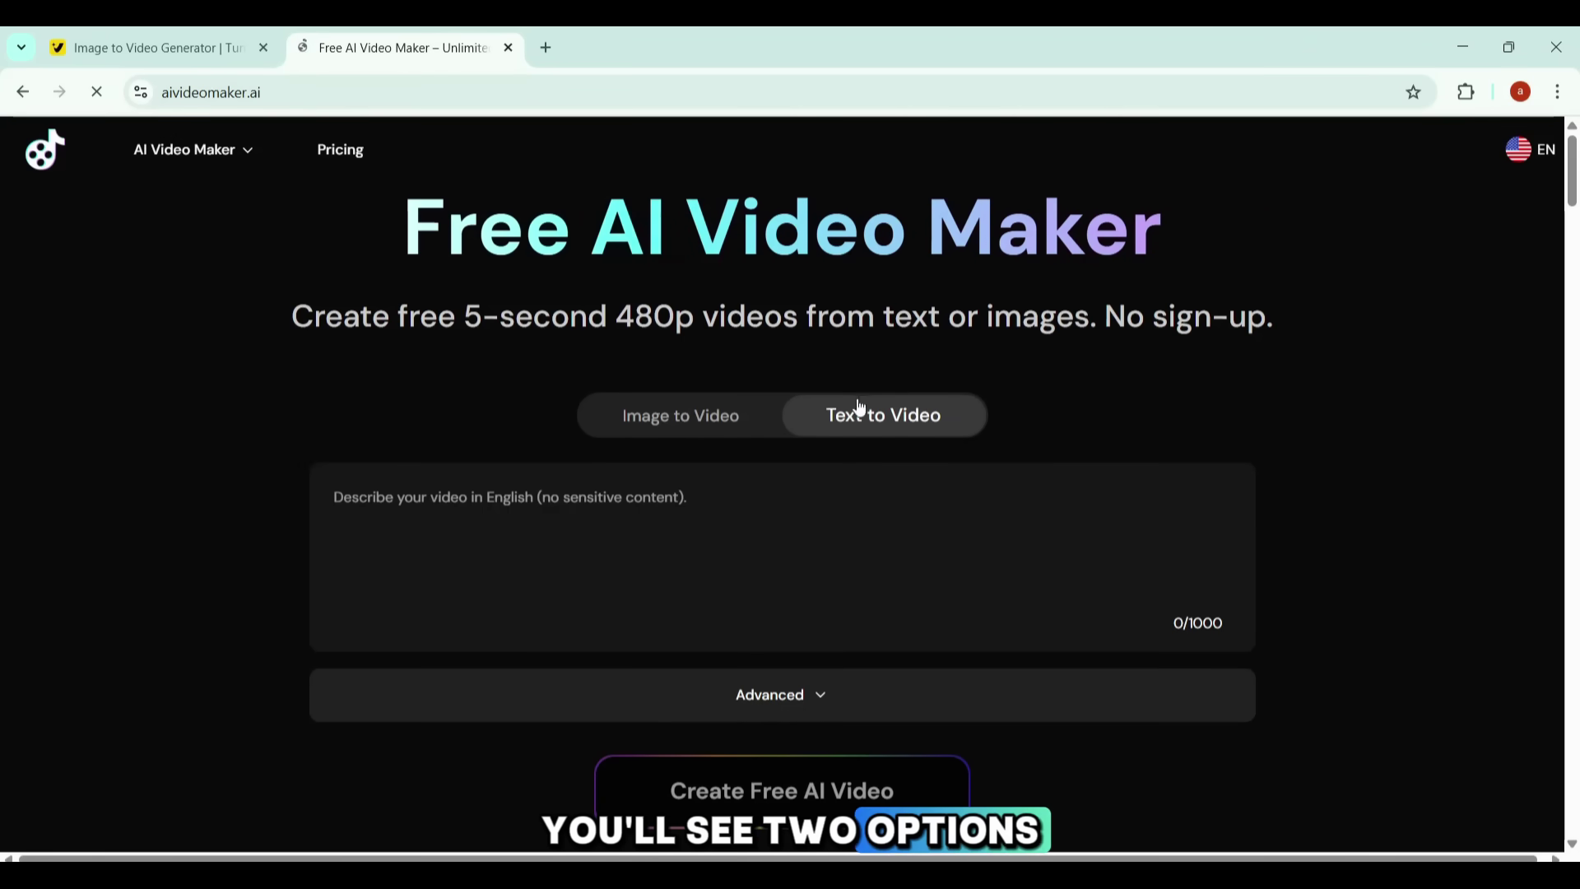
{"action": "left_click", "coordinate": [683, 427]}
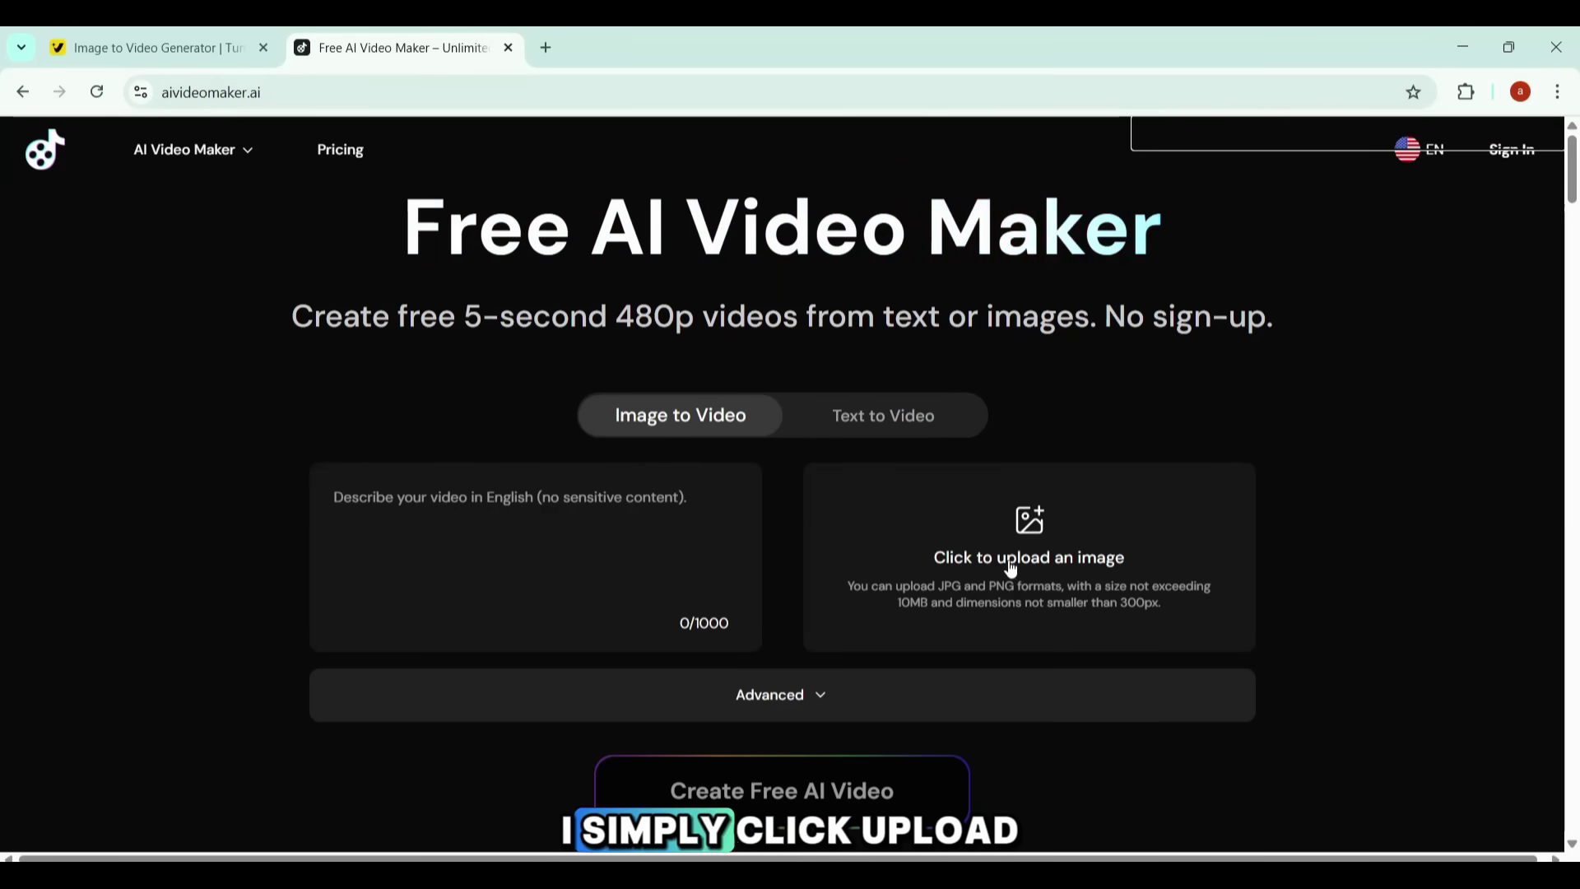
{"action": "left_click", "coordinate": [1028, 523]}
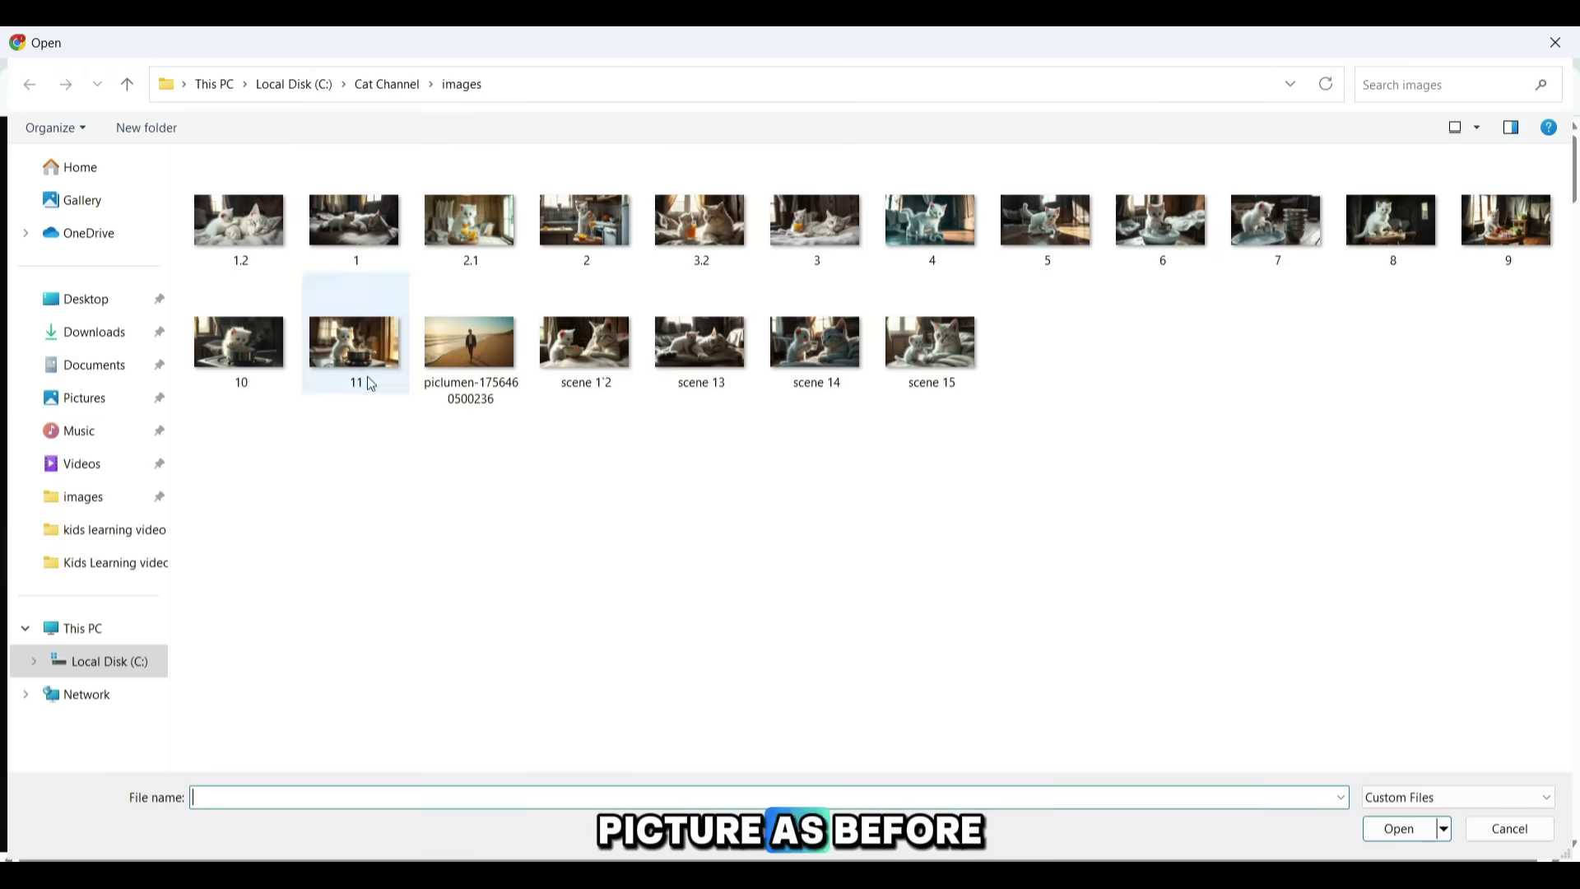
{"action": "double_click", "coordinate": [356, 345]}
{"action": "left_click", "coordinate": [487, 498]}
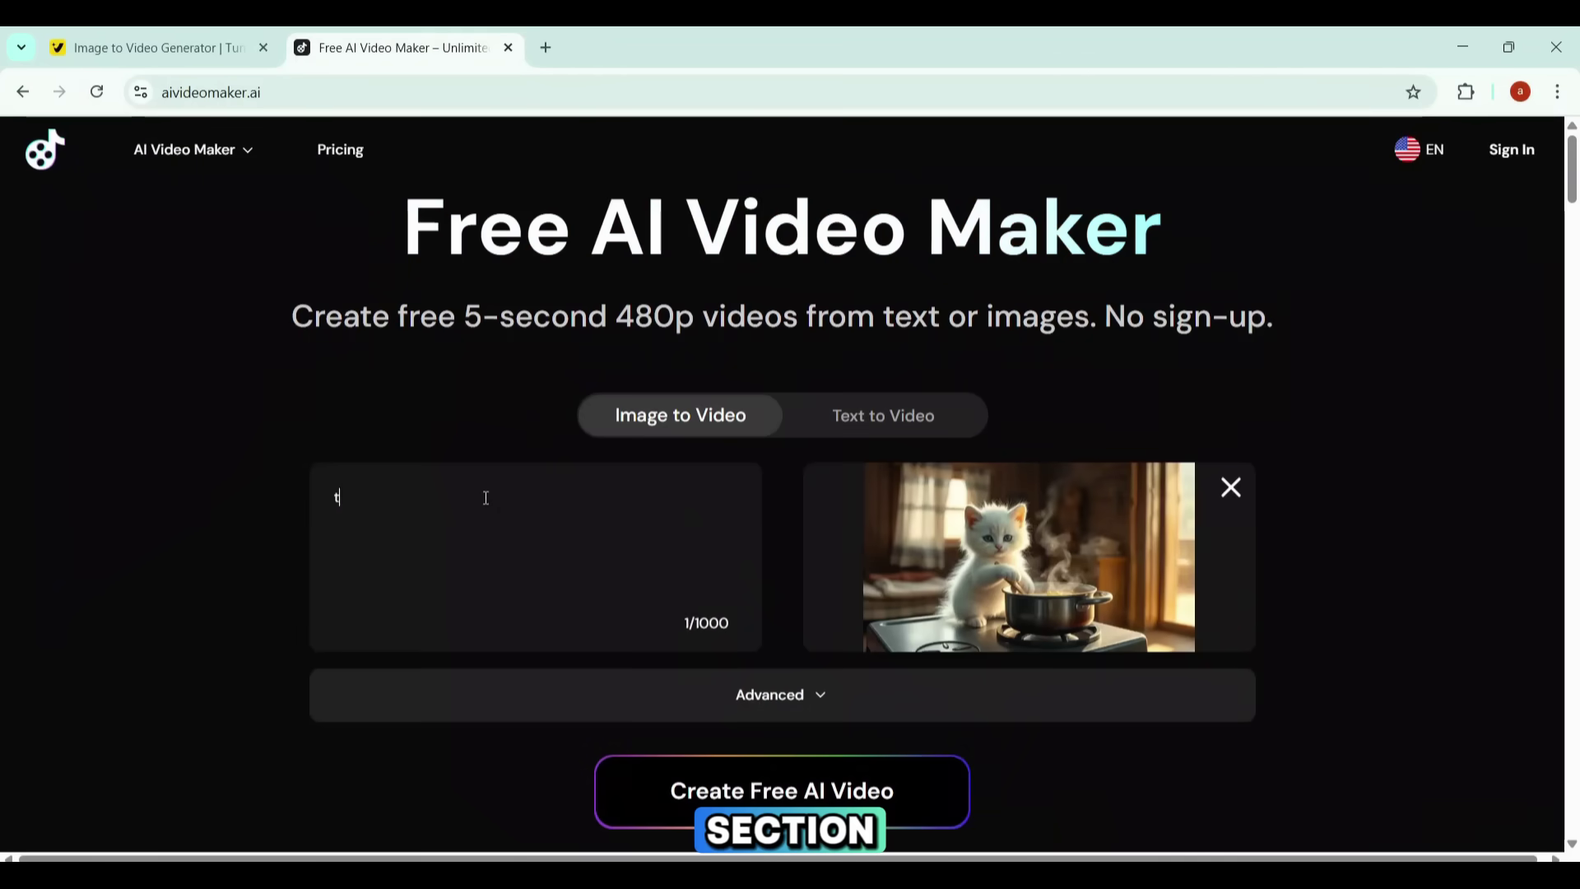
{"action": "type", "text": "the cat is "}
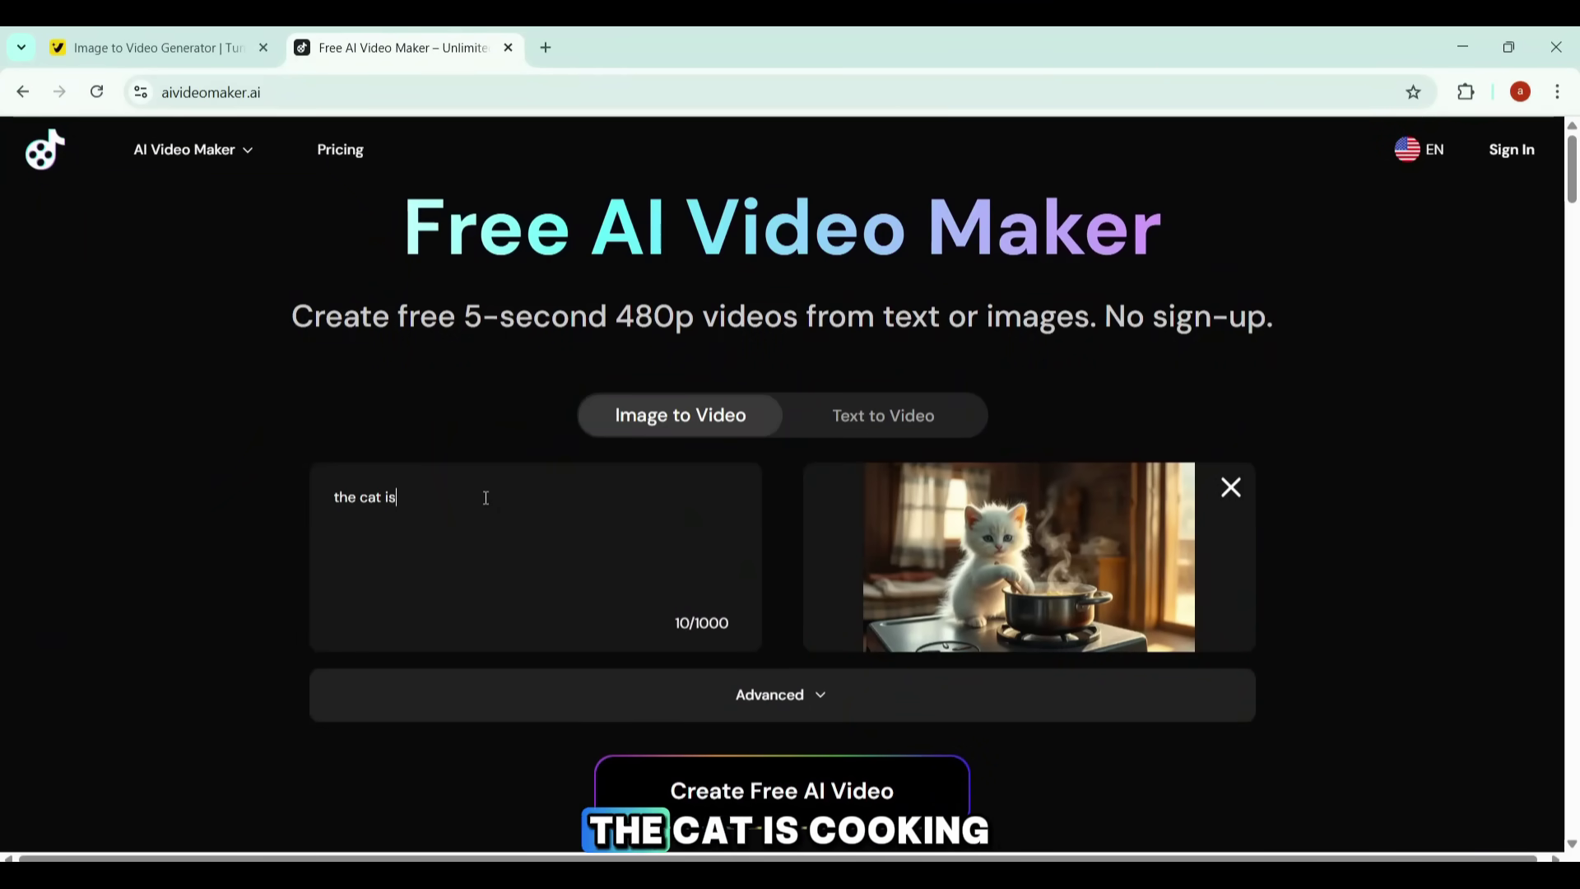
{"action": "type", "text": "cooki"}
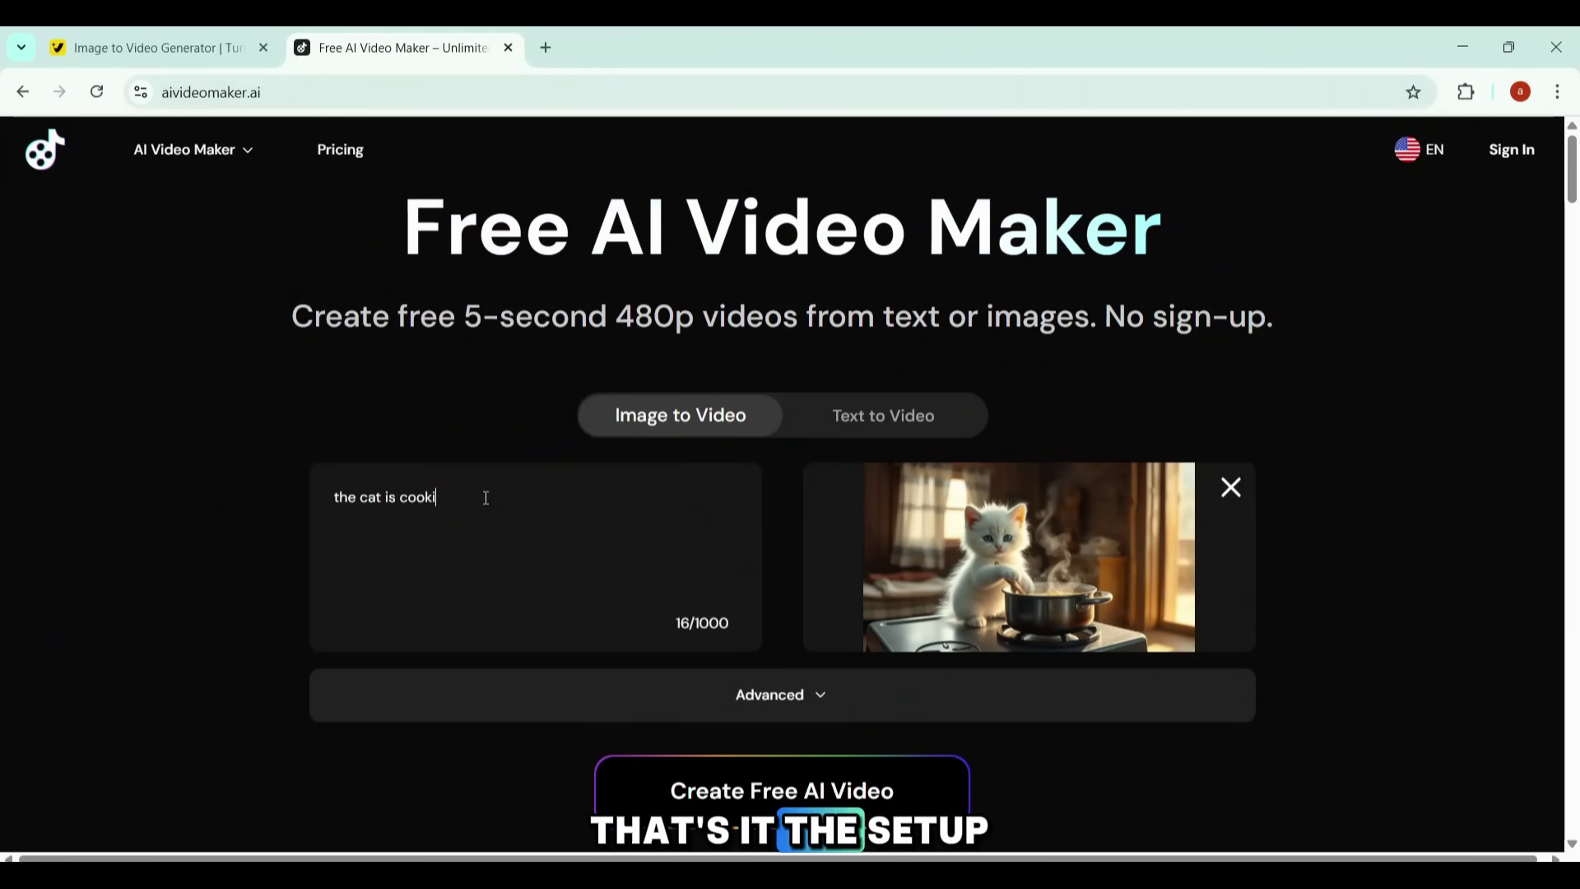
{"action": "type", "text": "ng"}
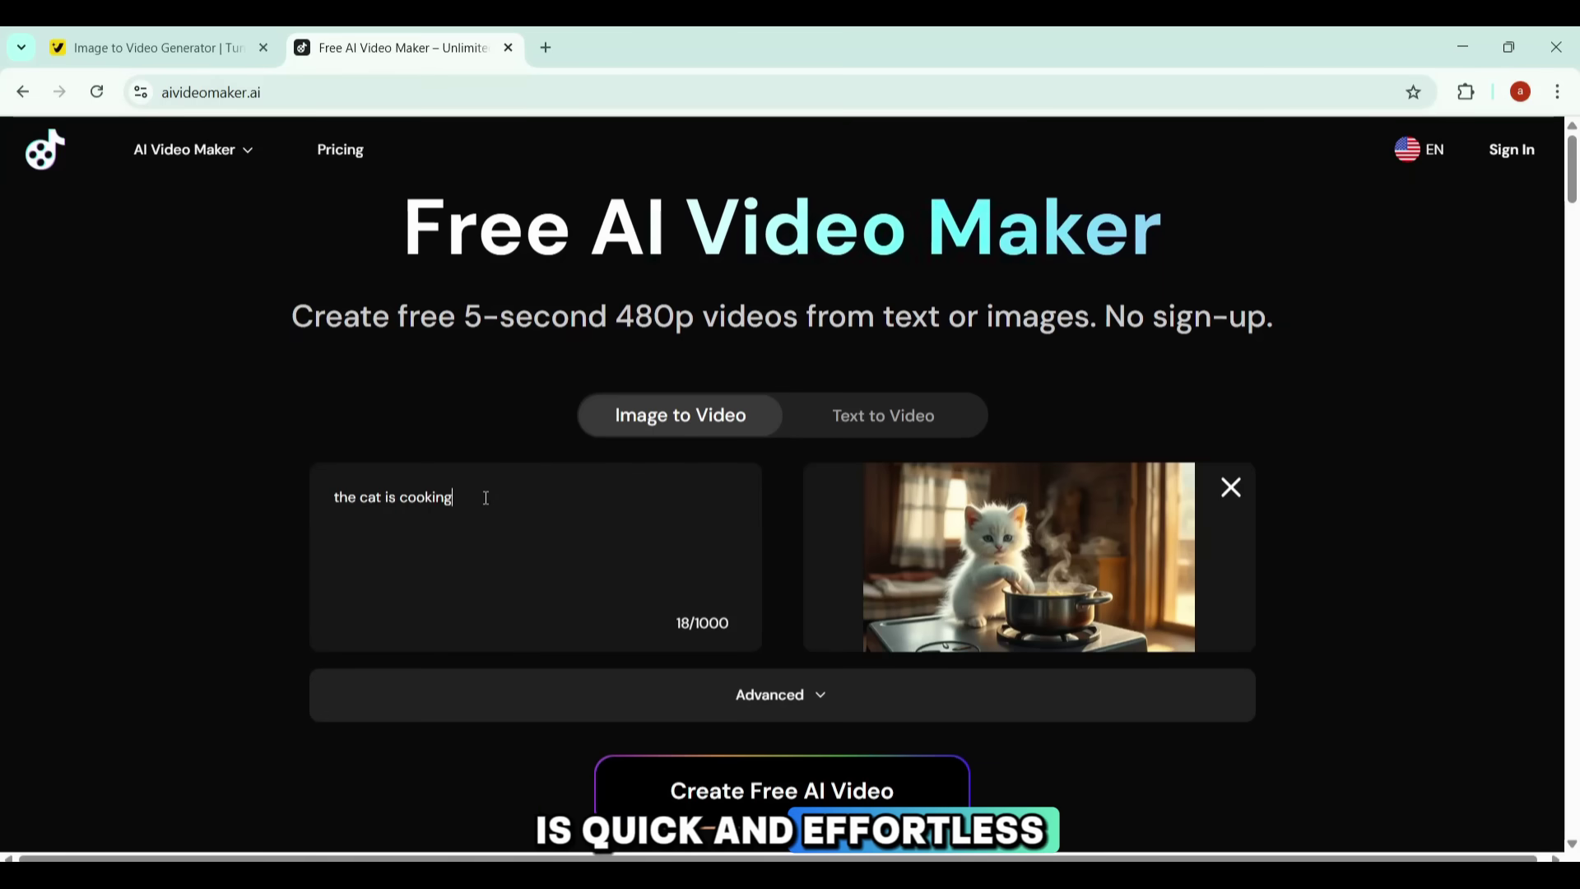
- Expand Advanced settings to see the free 5s duration, 480P and Medium quality, with High locked
{"action": "left_click", "coordinate": [787, 697]}
{"action": "scroll", "coordinate": [786, 697], "scroll_direction": "down", "scroll_amount": 3}
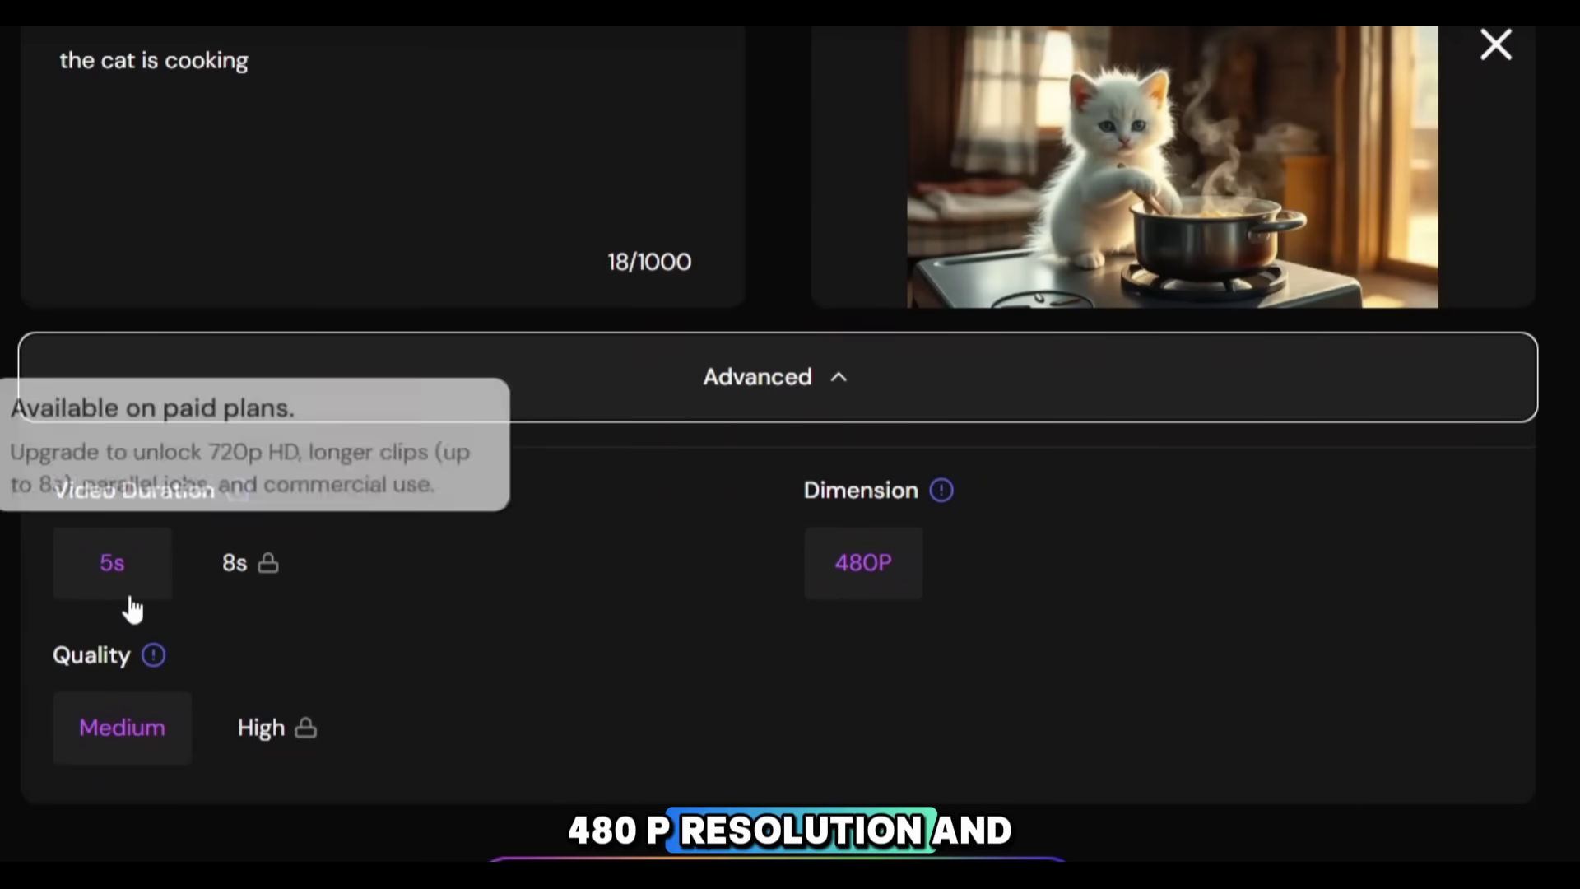
{"action": "mouse_move", "coordinate": [233, 490]}
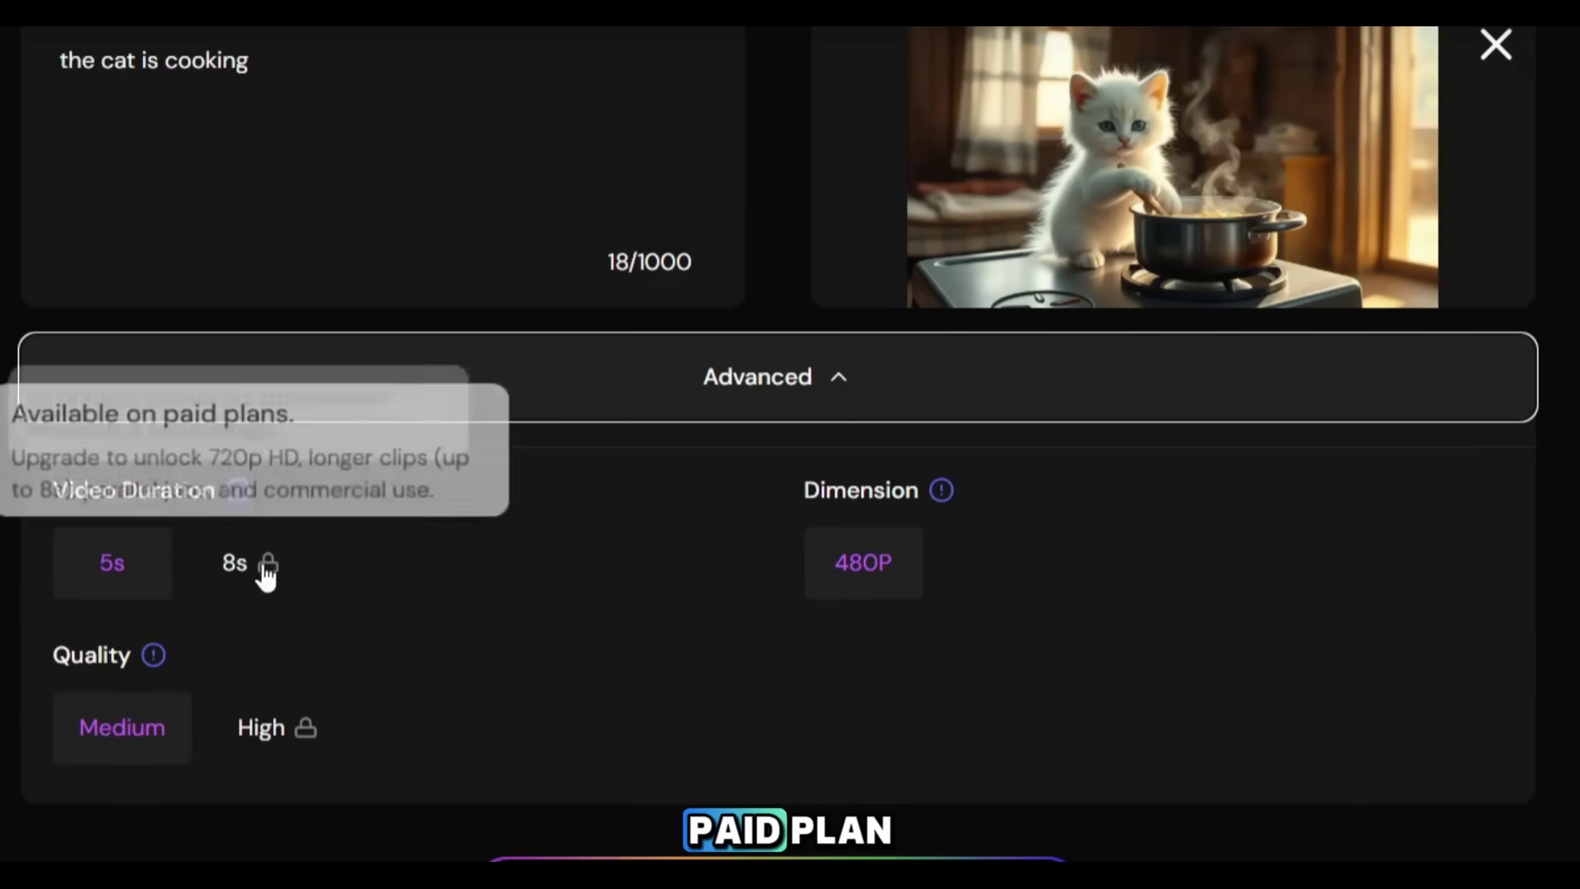
{"action": "mouse_move", "coordinate": [260, 741]}
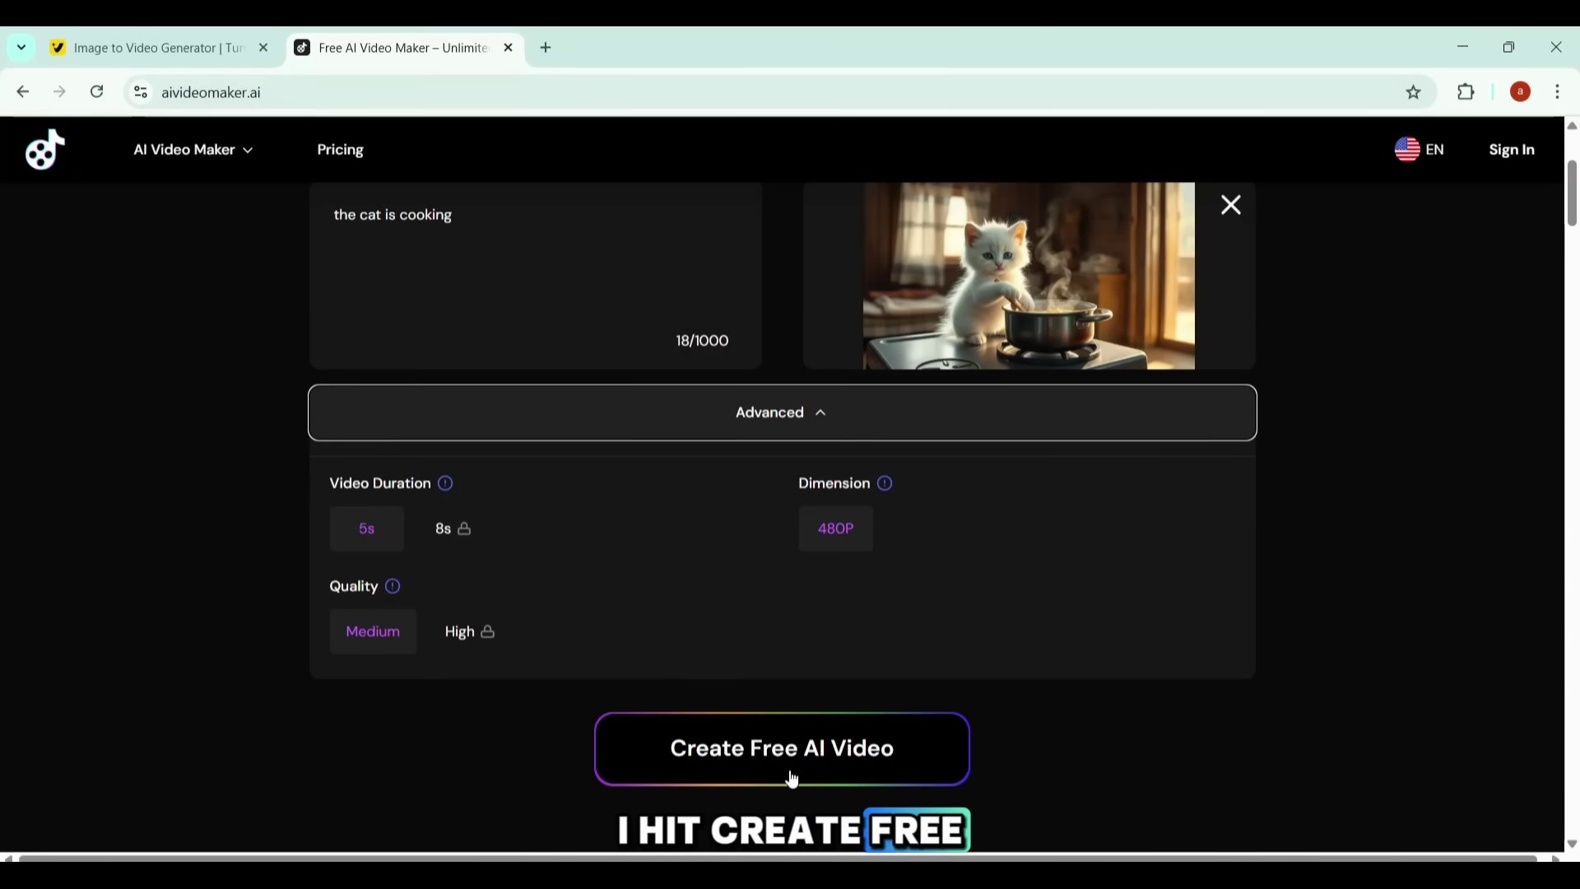
- Generate the free kitten-cooking video and wait through the queue until it renders
{"action": "left_click", "coordinate": [760, 758]}
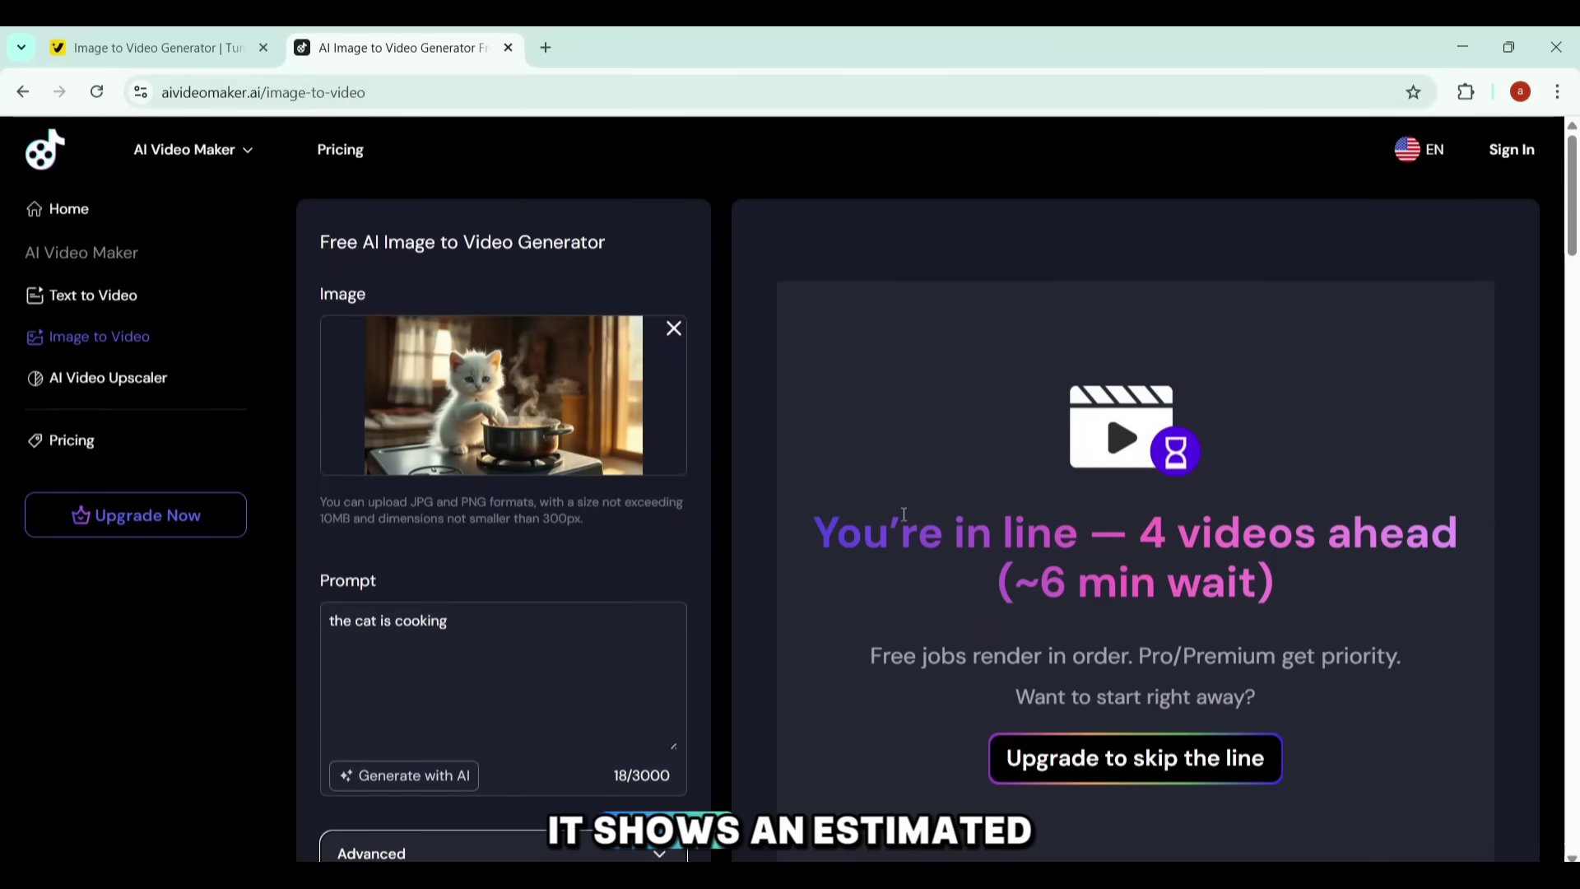
{"action": "left_click_drag", "start_coordinate": [1044, 582], "coordinate": [1172, 587]}
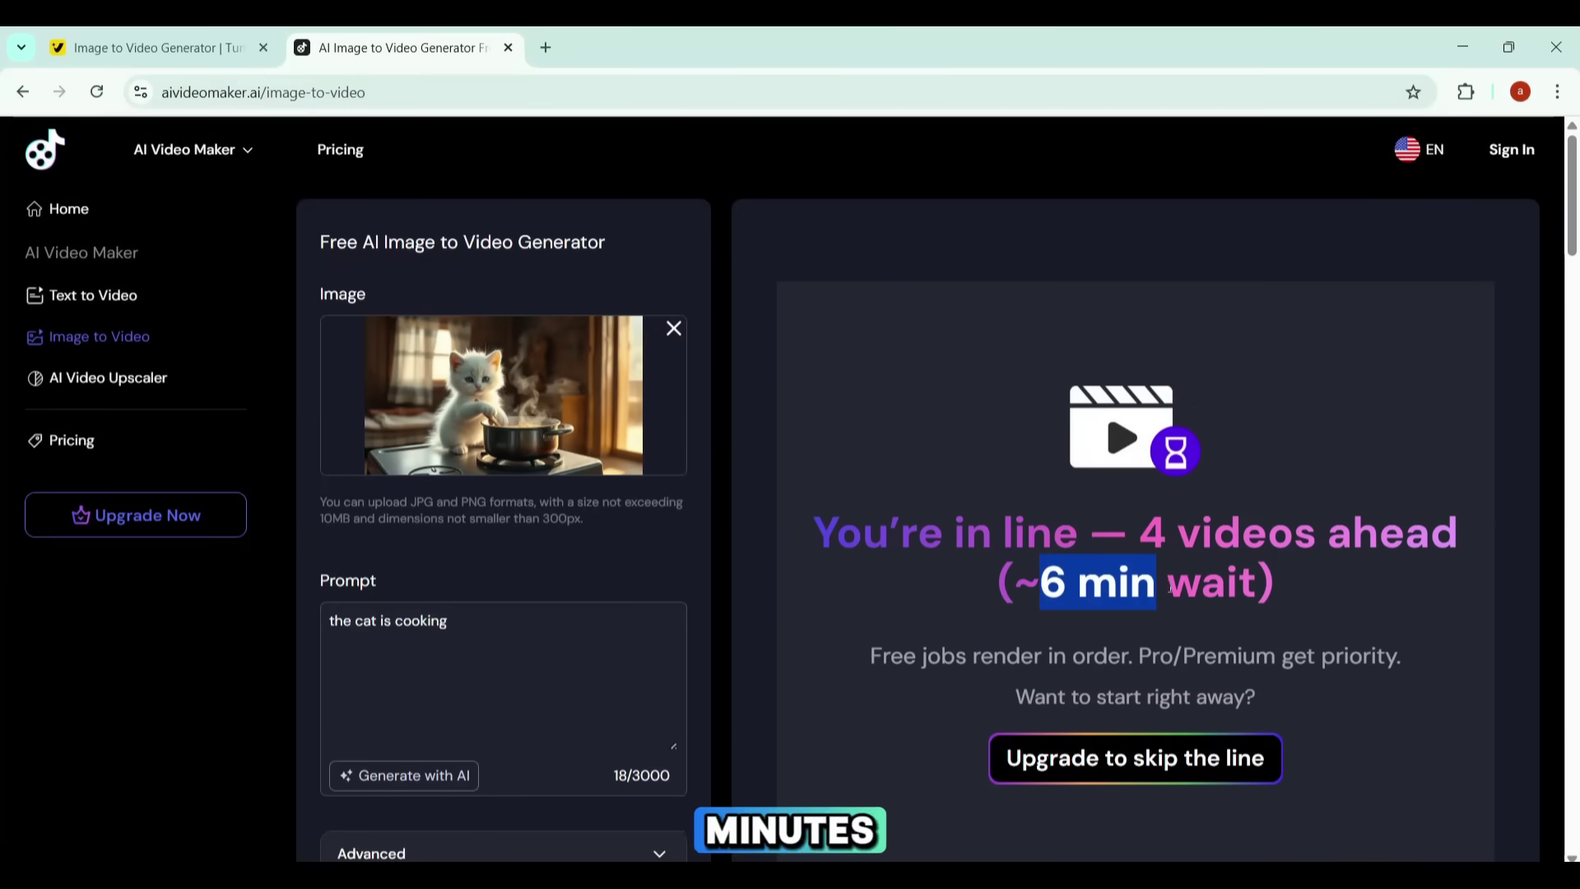
{"action": "left_click", "coordinate": [1252, 588]}
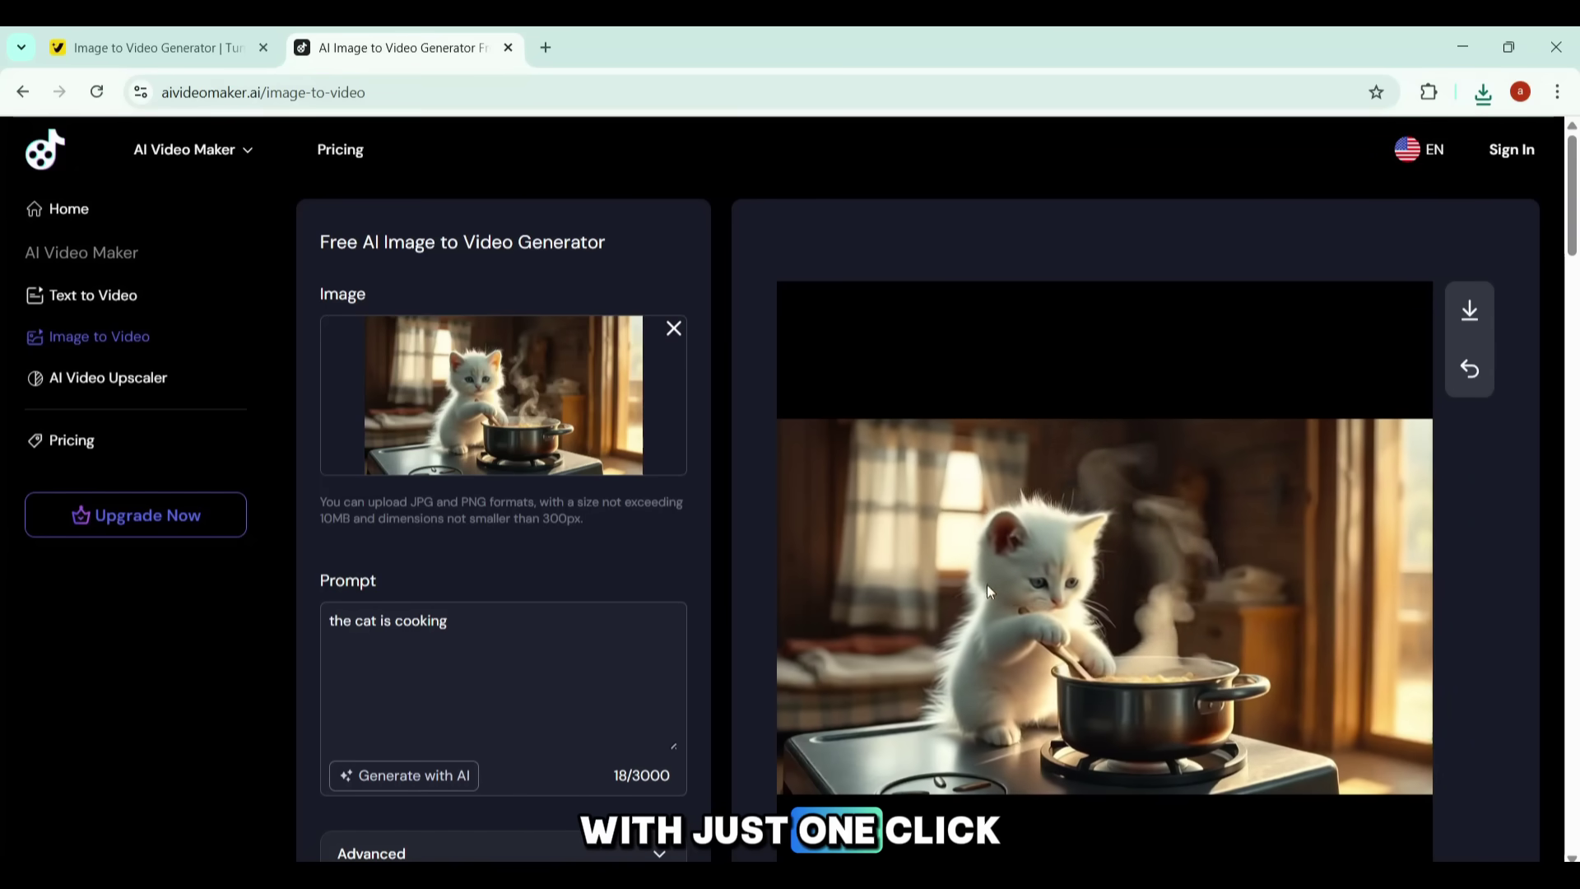
- Download the finished kitten video and play the saved file
{"action": "left_click", "coordinate": [1469, 315]}
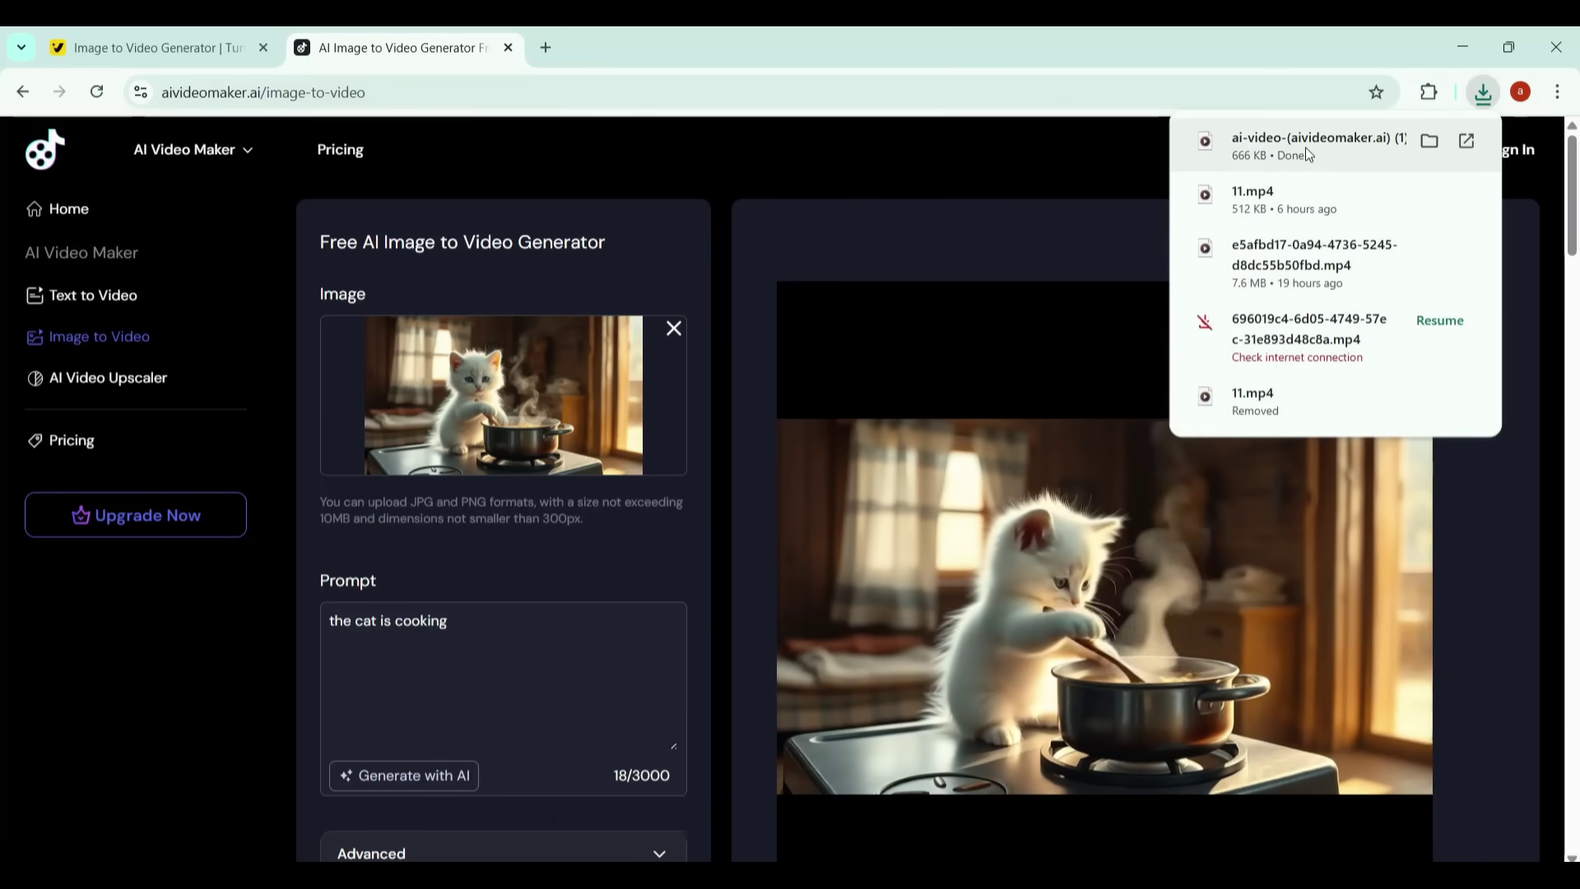
{"action": "left_click", "coordinate": [1306, 146]}
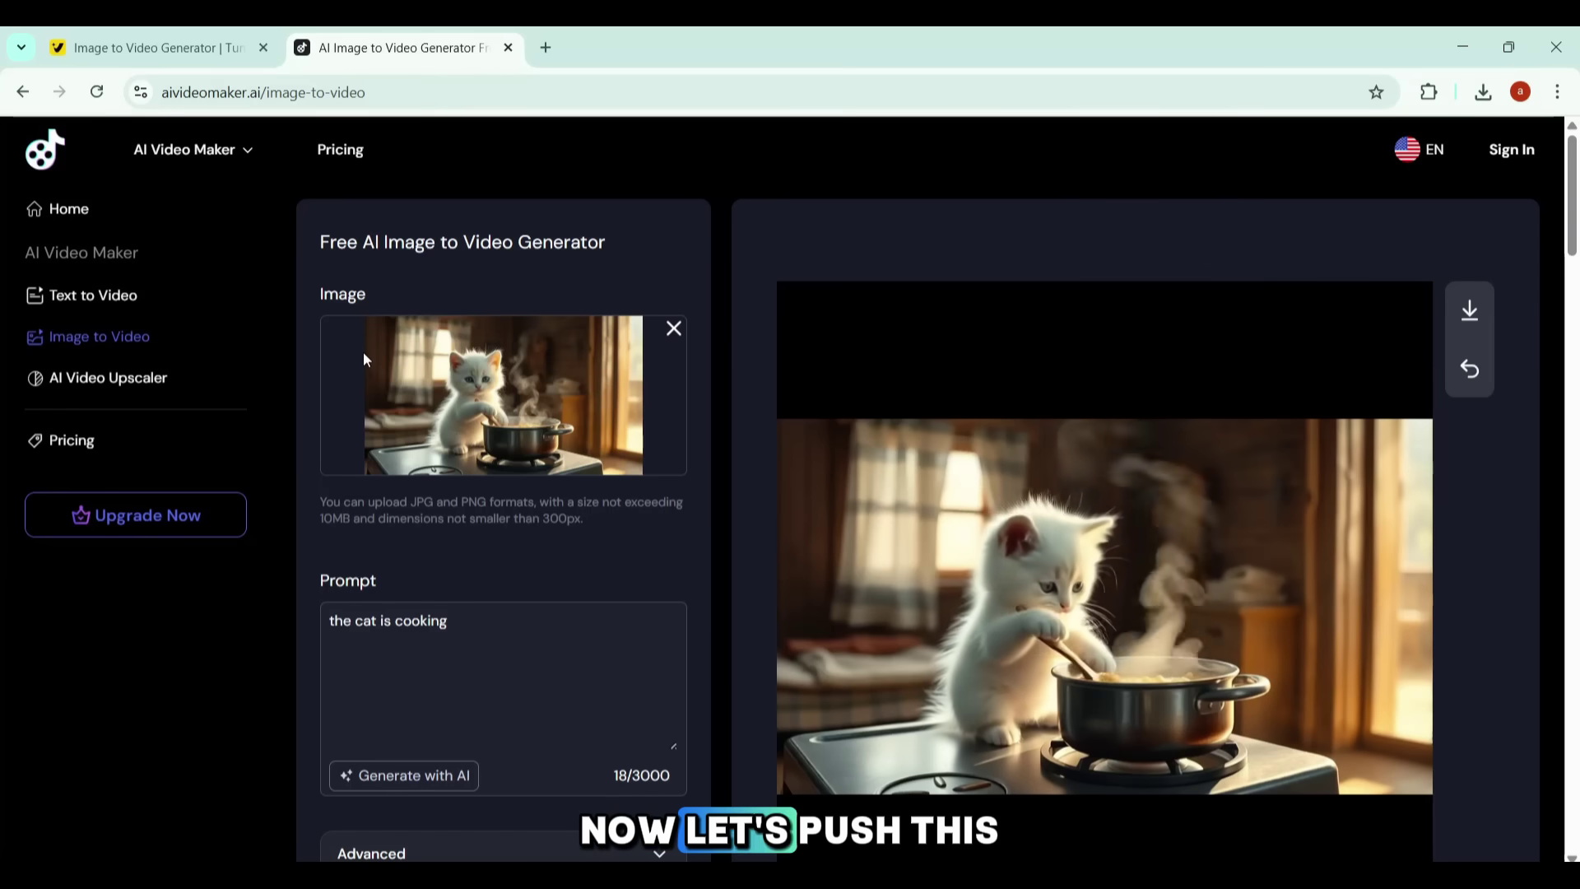
- Swap the kitten for the beach picture and set the prompt 'The boy is walking on the beach'
{"action": "left_click", "coordinate": [673, 330]}
{"action": "left_click", "coordinate": [510, 382]}
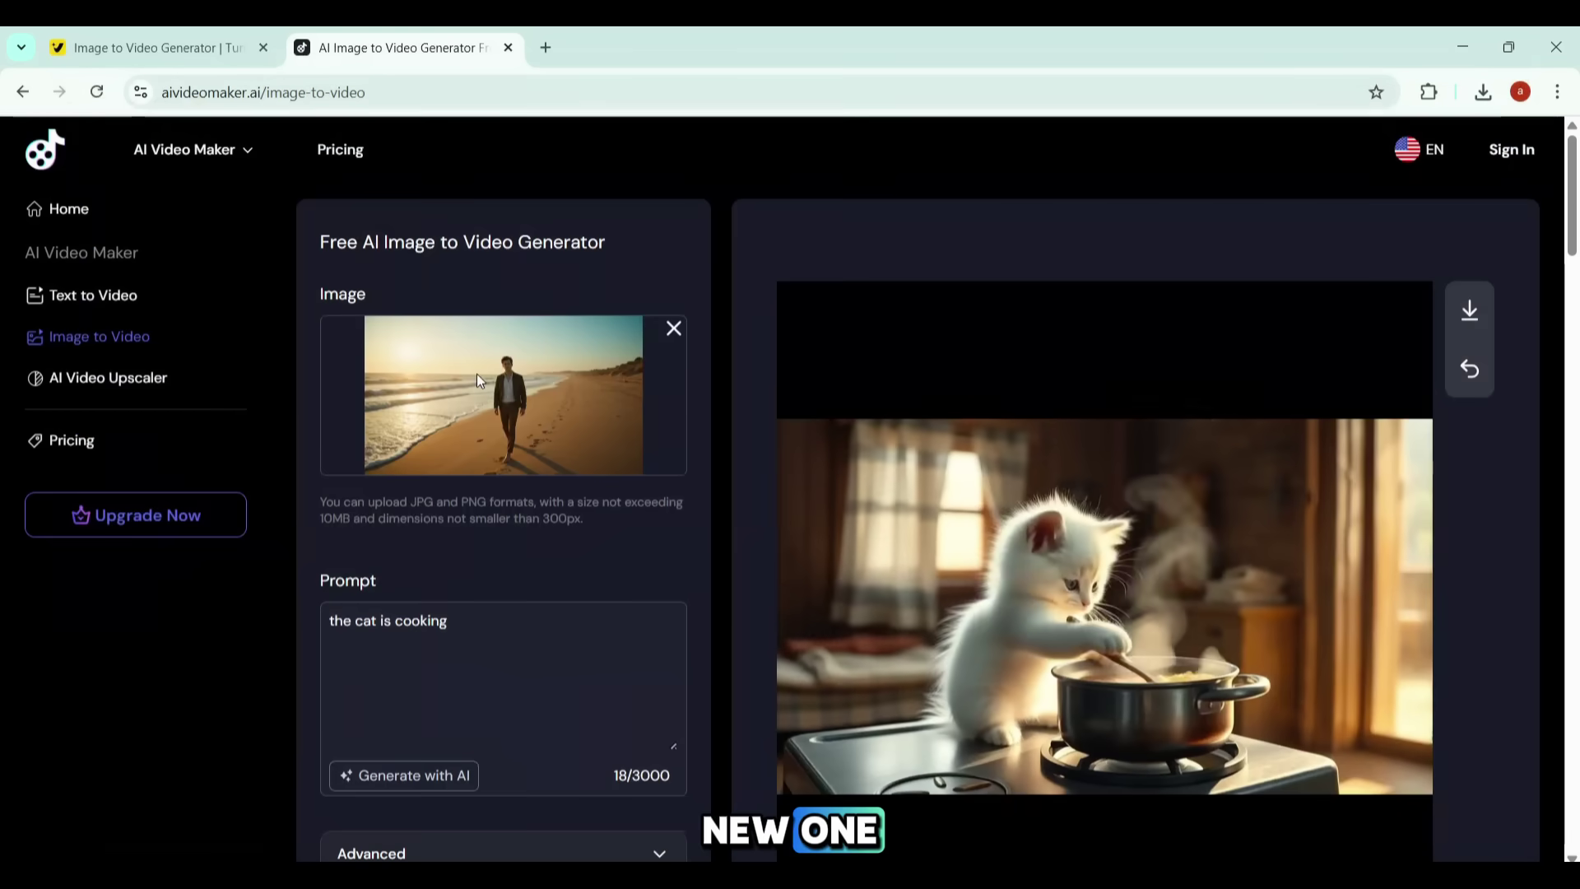
{"action": "triple_click", "coordinate": [463, 616]}
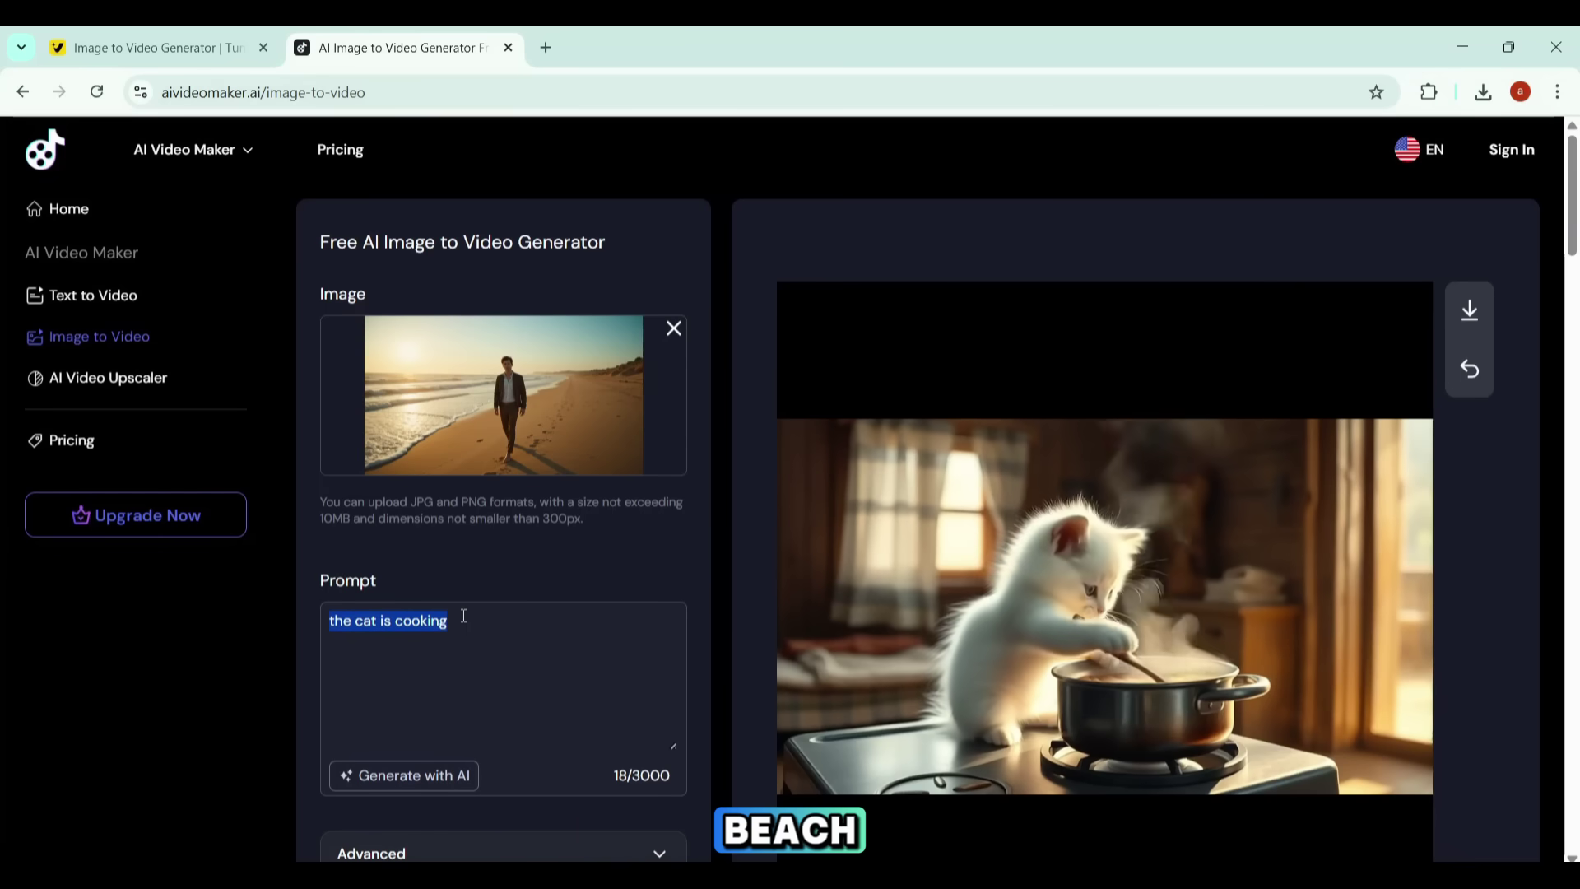
{"action": "type", "text": "The boy is "}
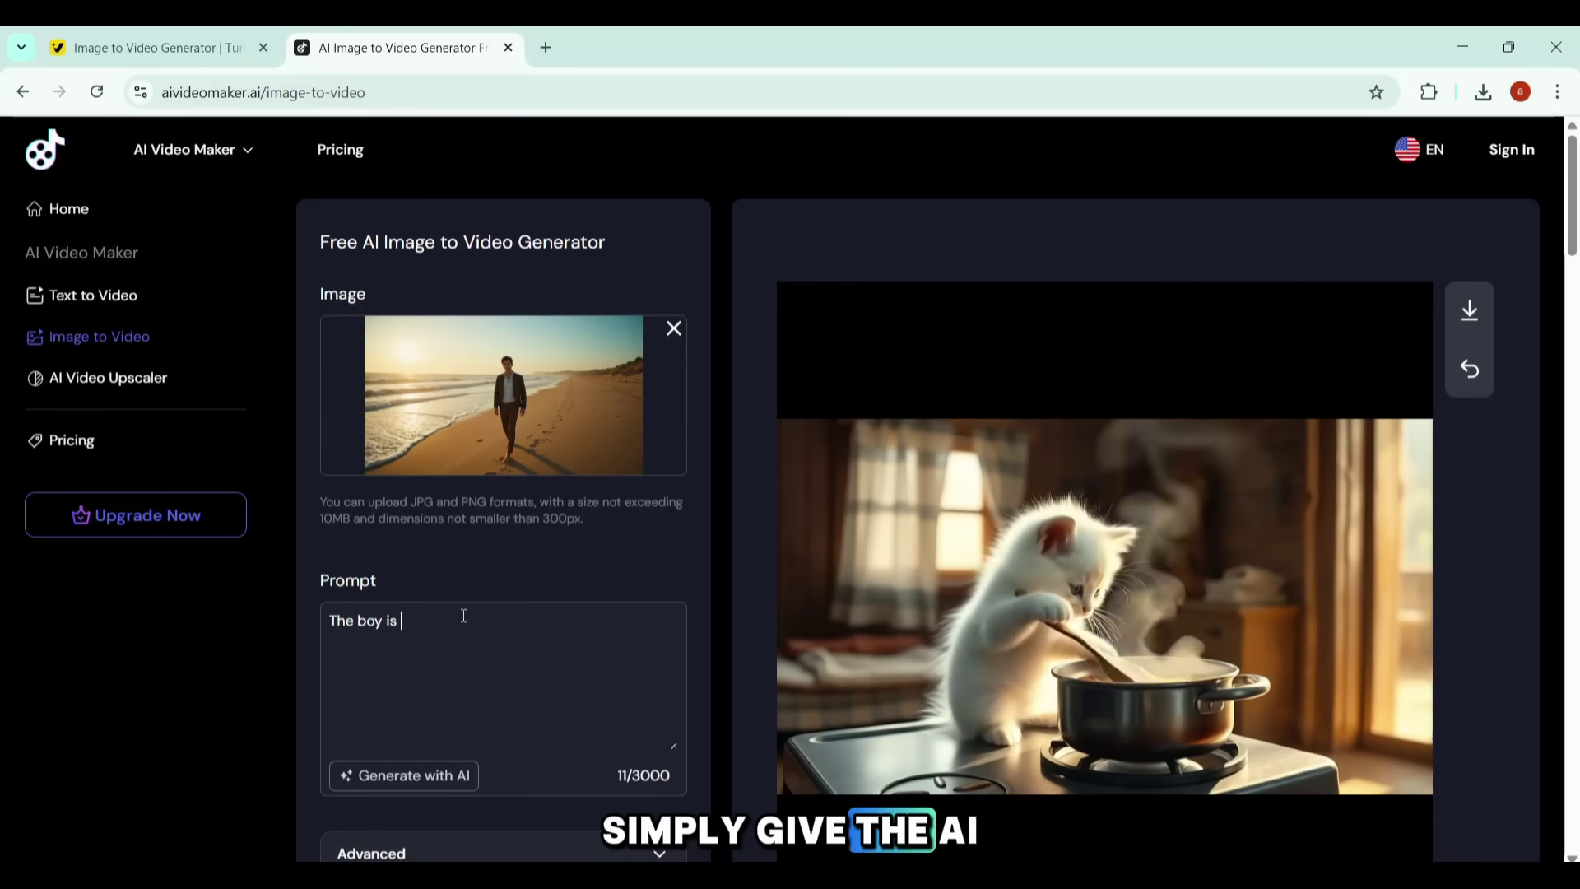
{"action": "type", "text": "walking on the beach"}
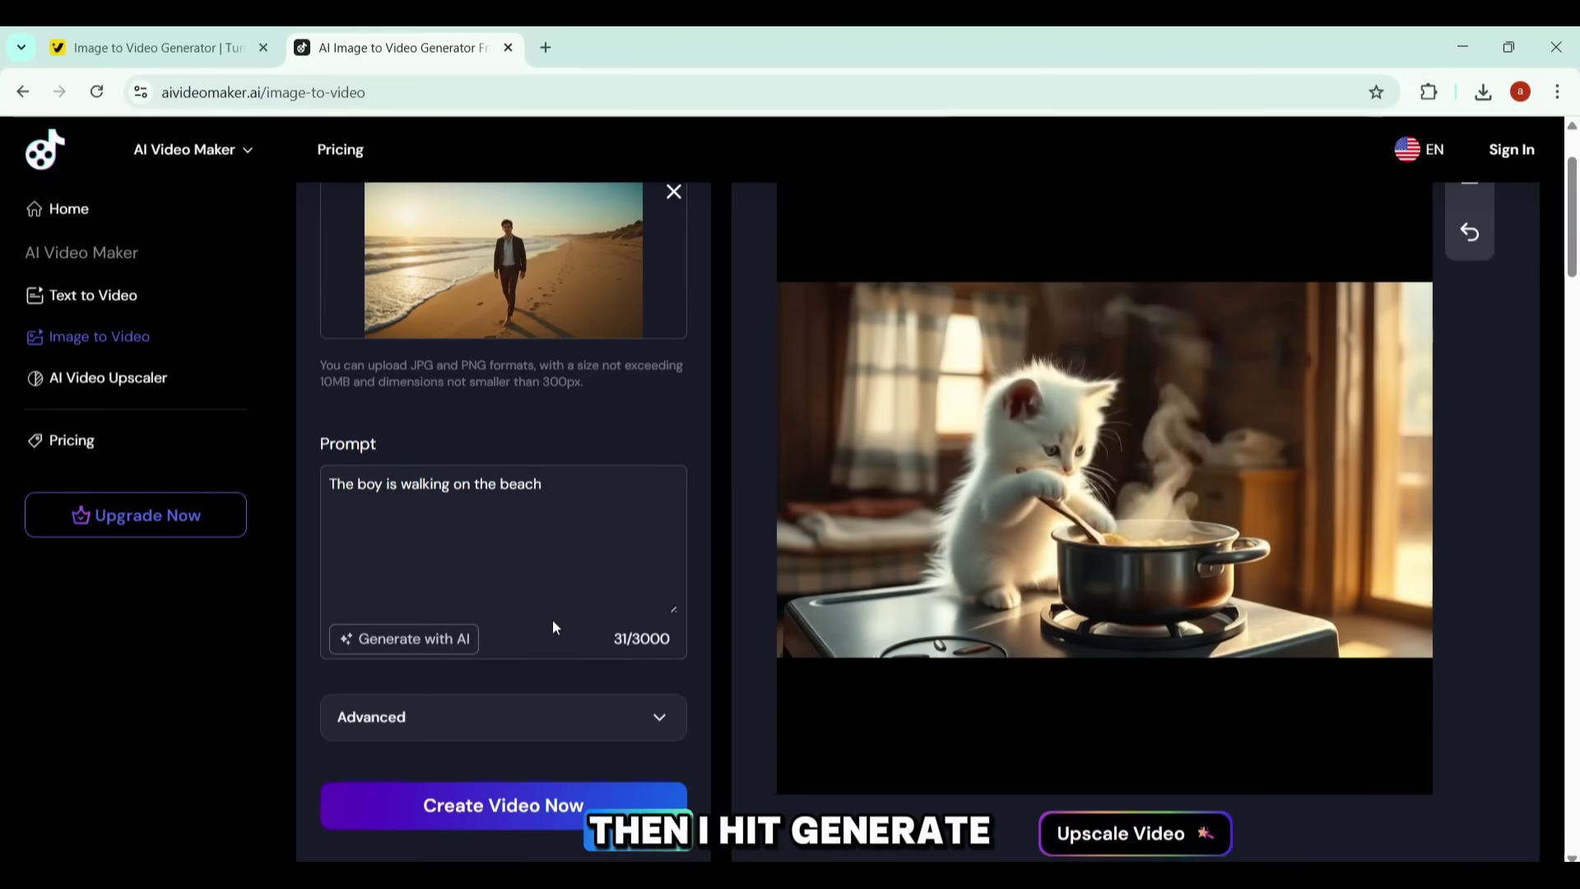
- Generate the beach-walking video and play the result
{"action": "scroll", "coordinate": [551, 619], "scroll_direction": "down", "scroll_amount": 2}
{"action": "left_click", "coordinate": [568, 806]}
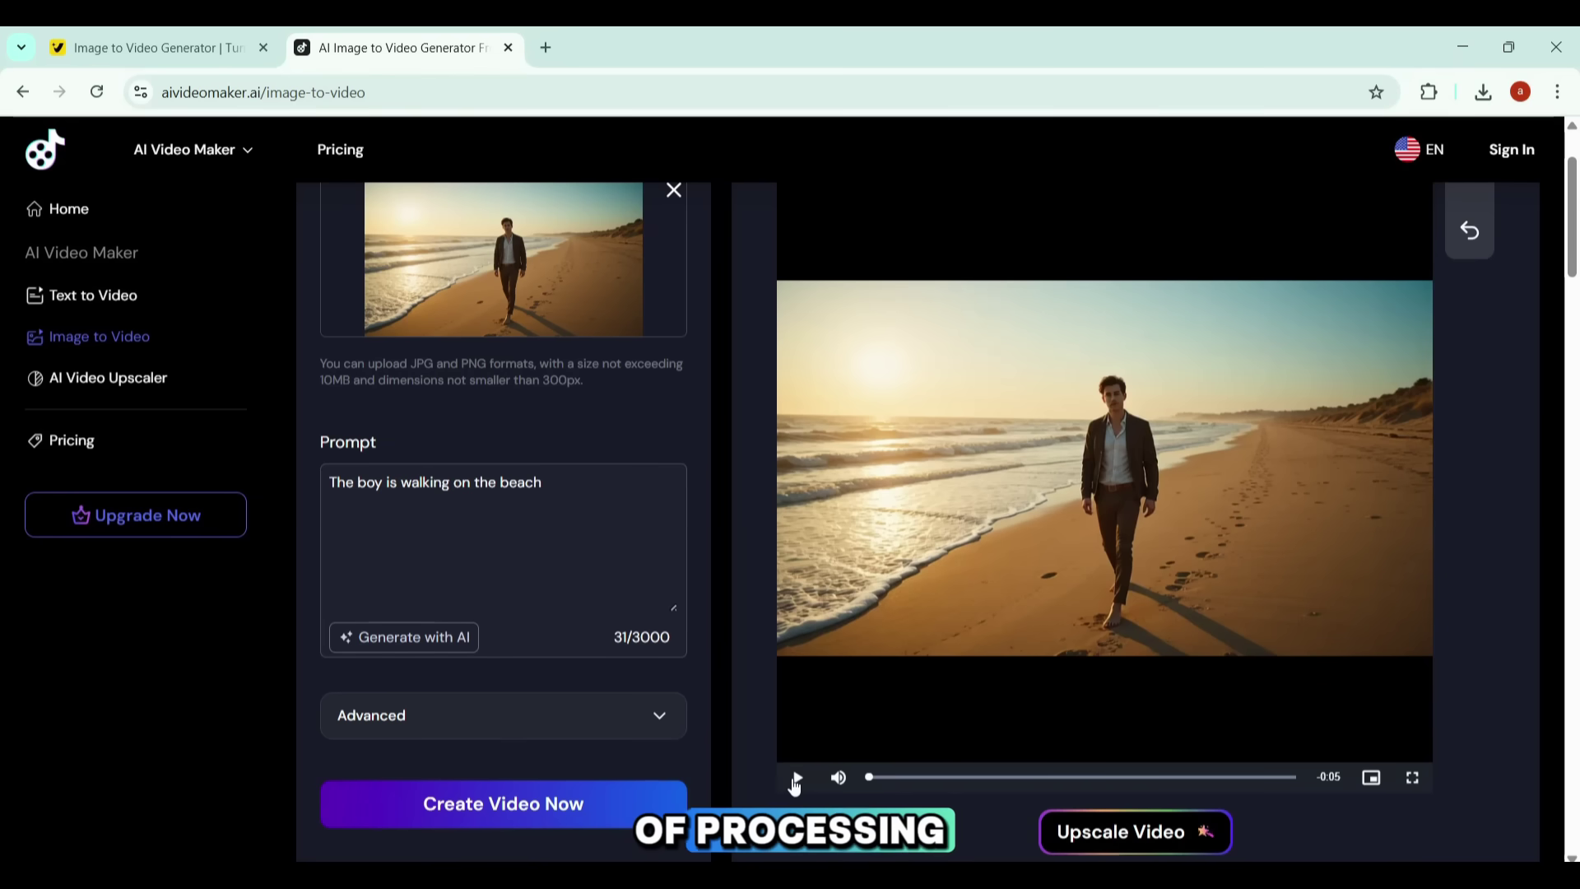
{"action": "left_click", "coordinate": [796, 780]}
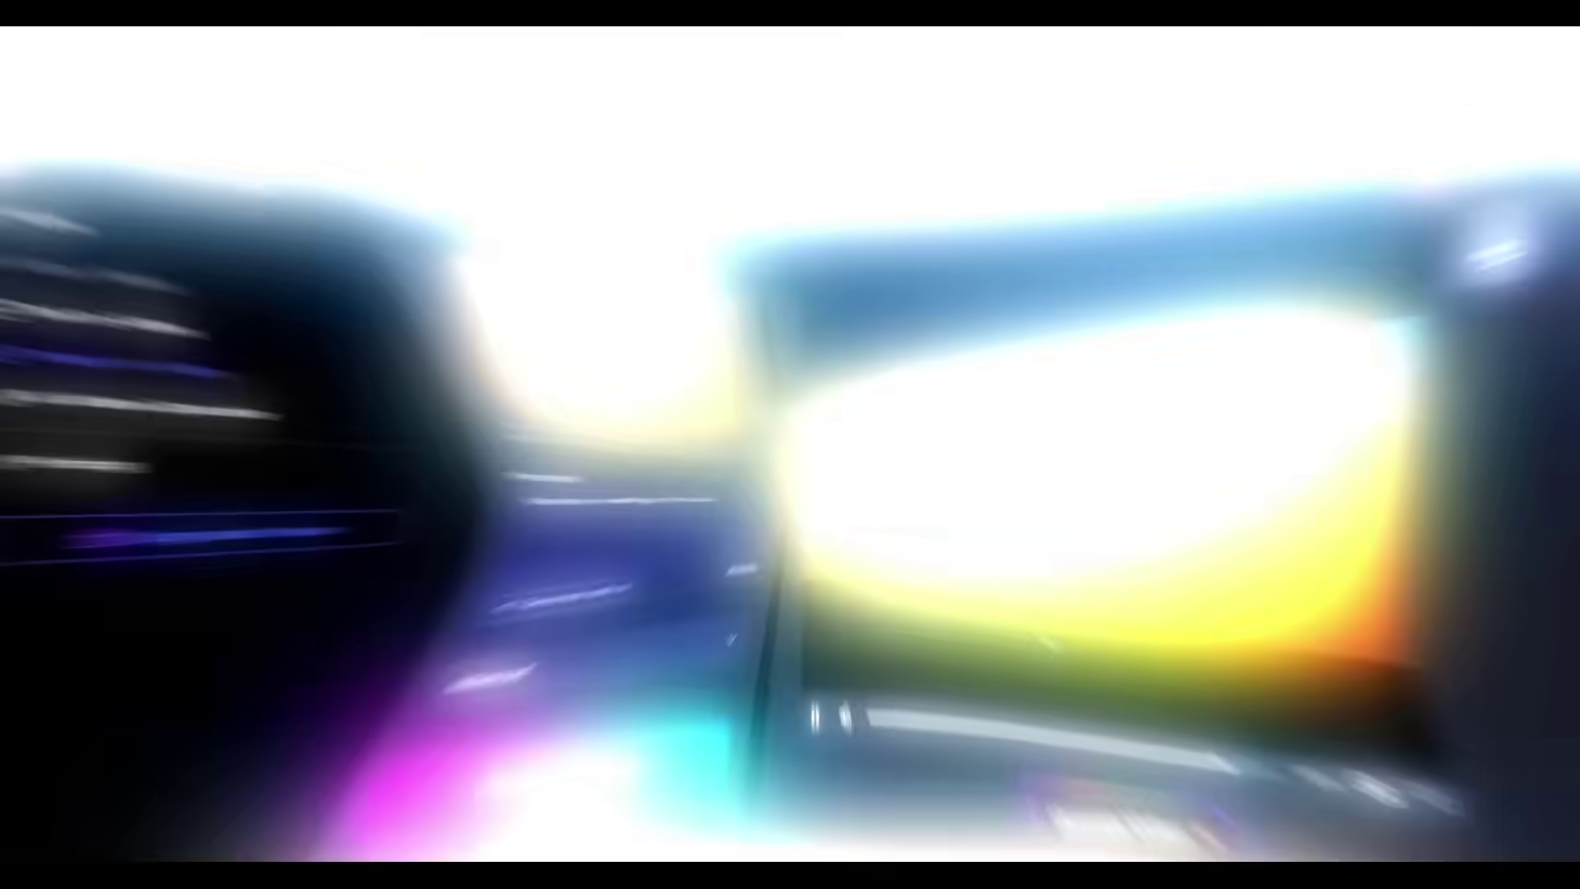
- Load wan.video in a new browser tab and scroll its landing page
{"action": "left_click", "coordinate": [547, 47]}
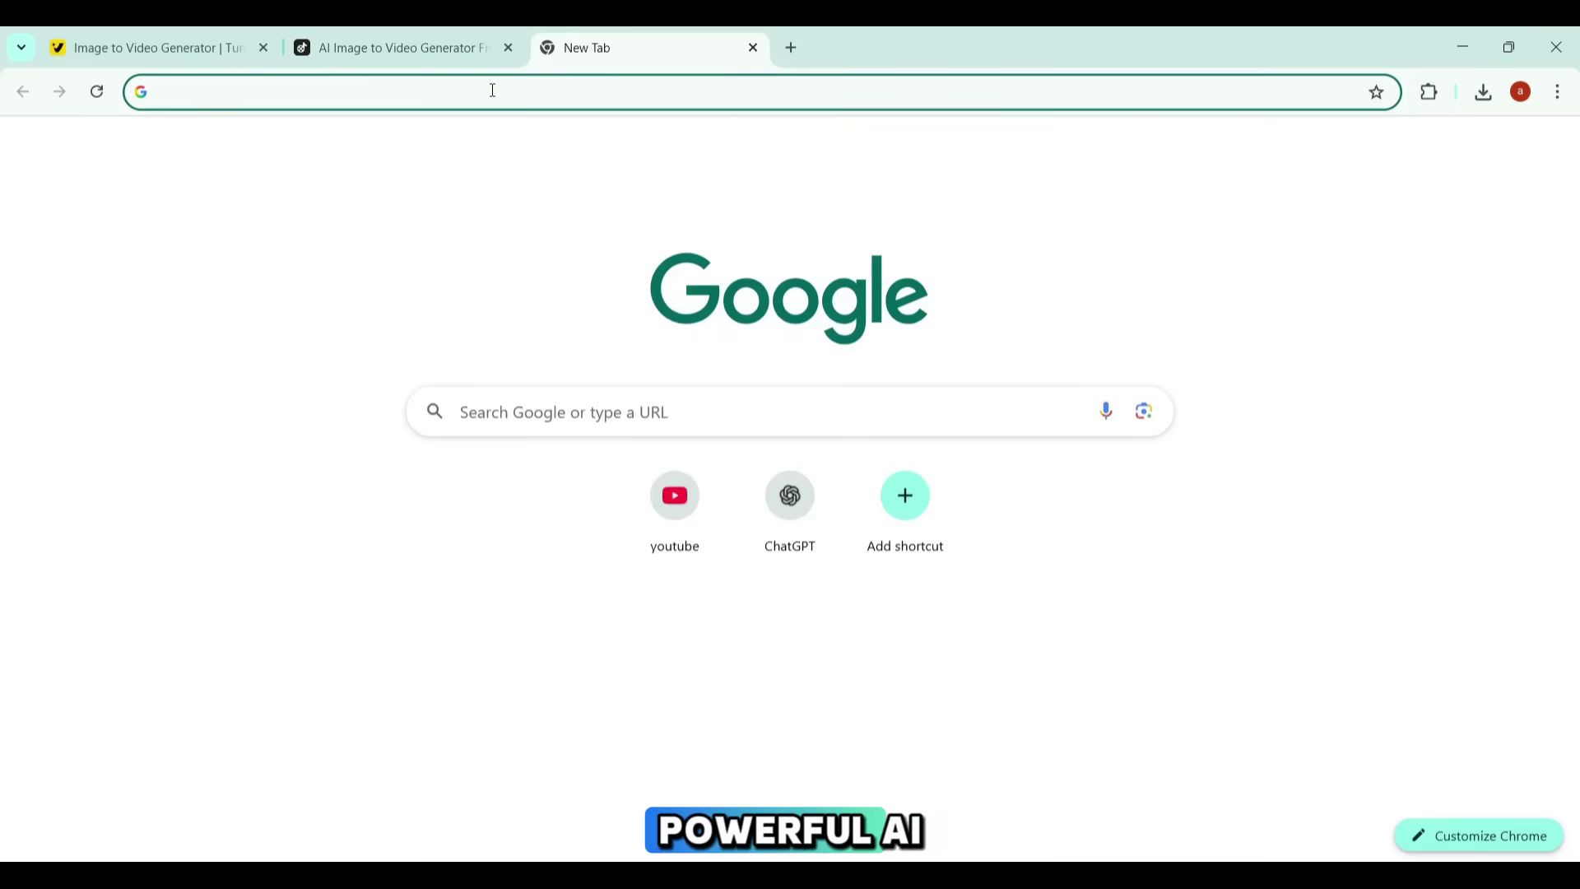
{"action": "type", "text": "wan.v"}
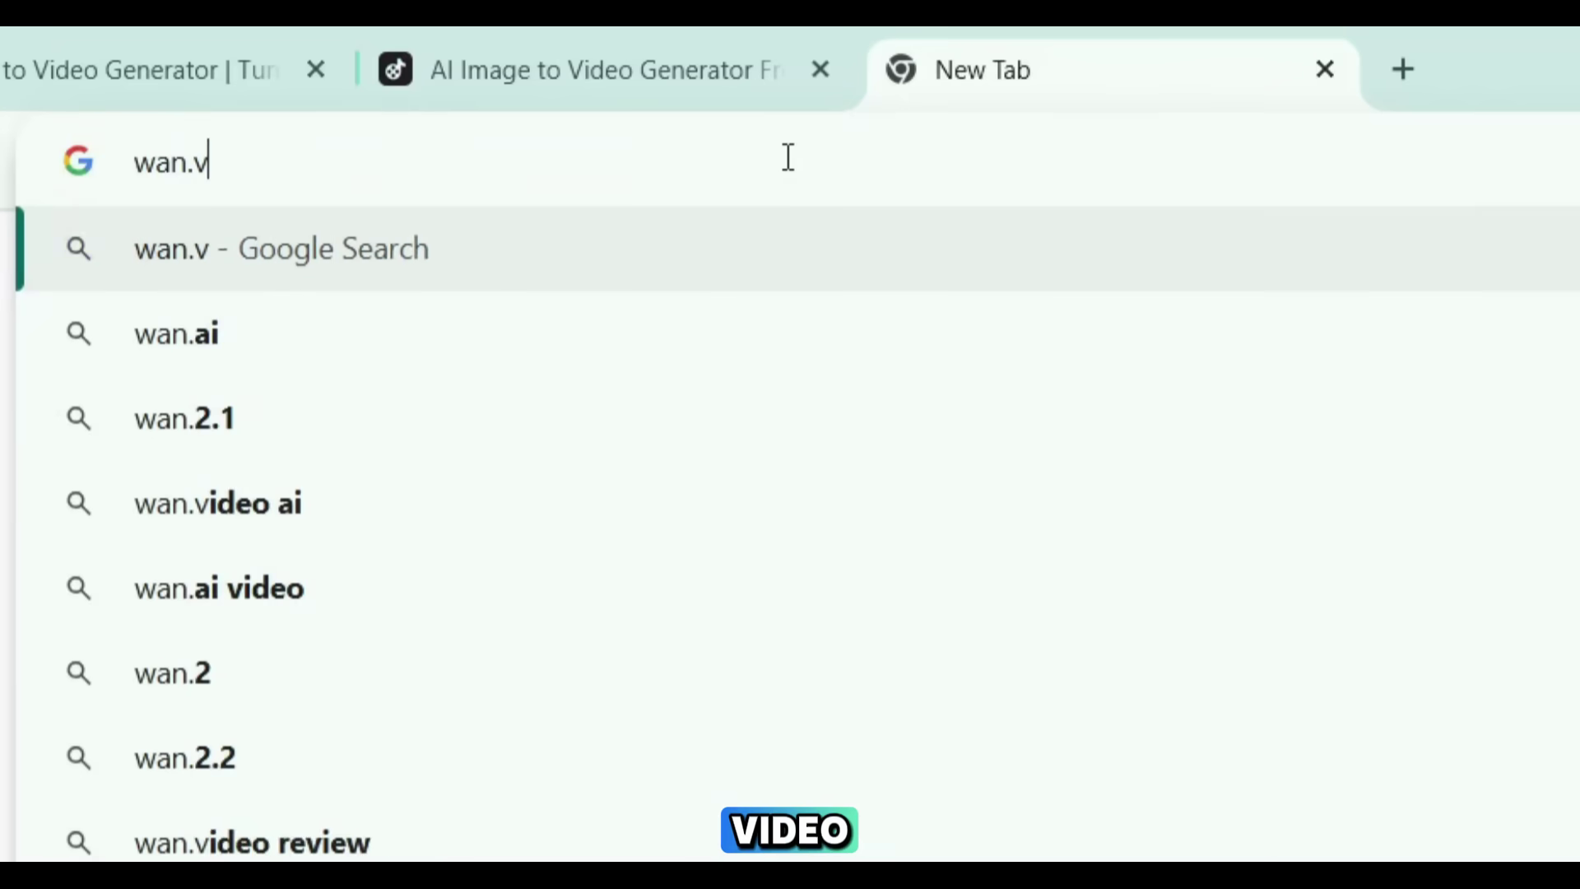
{"action": "type", "text": "ideo"}
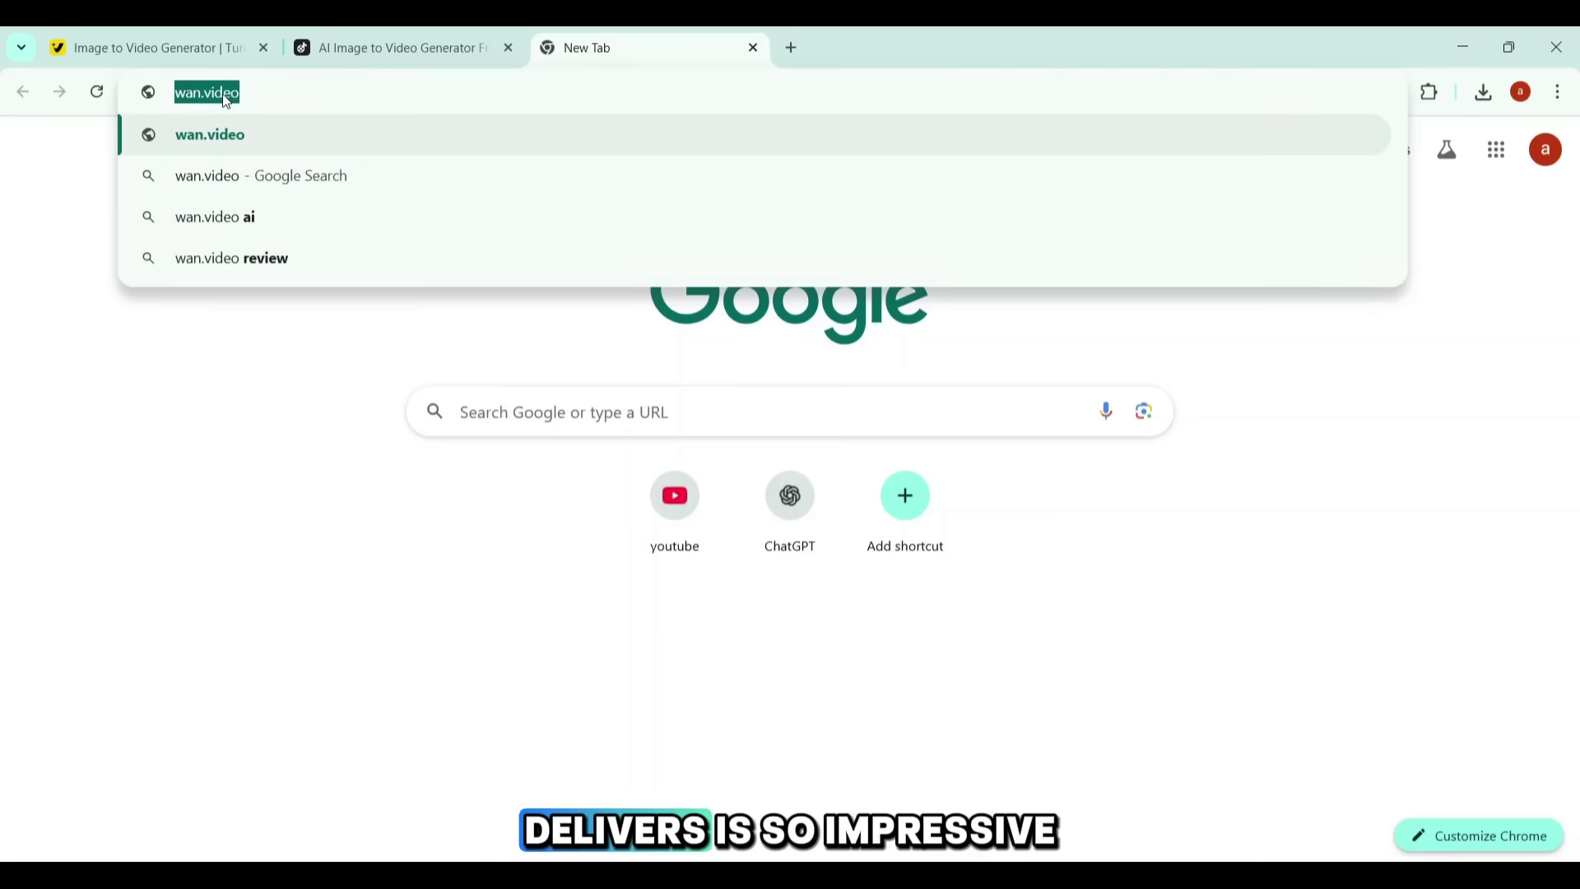
{"action": "key", "text": "Return"}
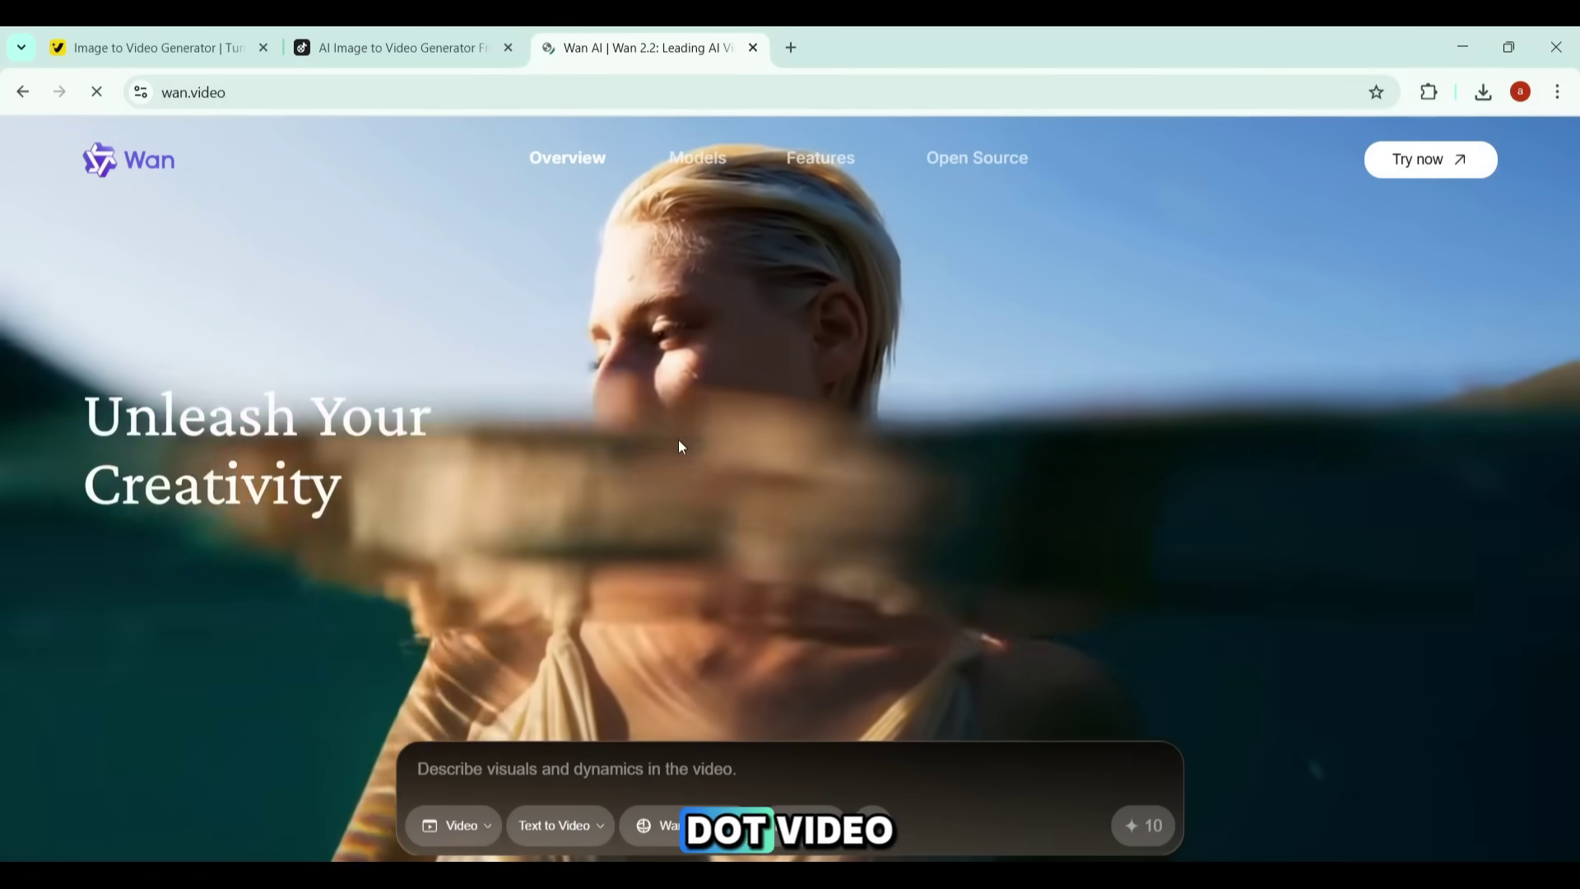
{"action": "scroll", "coordinate": [678, 440], "scroll_direction": "down", "scroll_amount": 1}
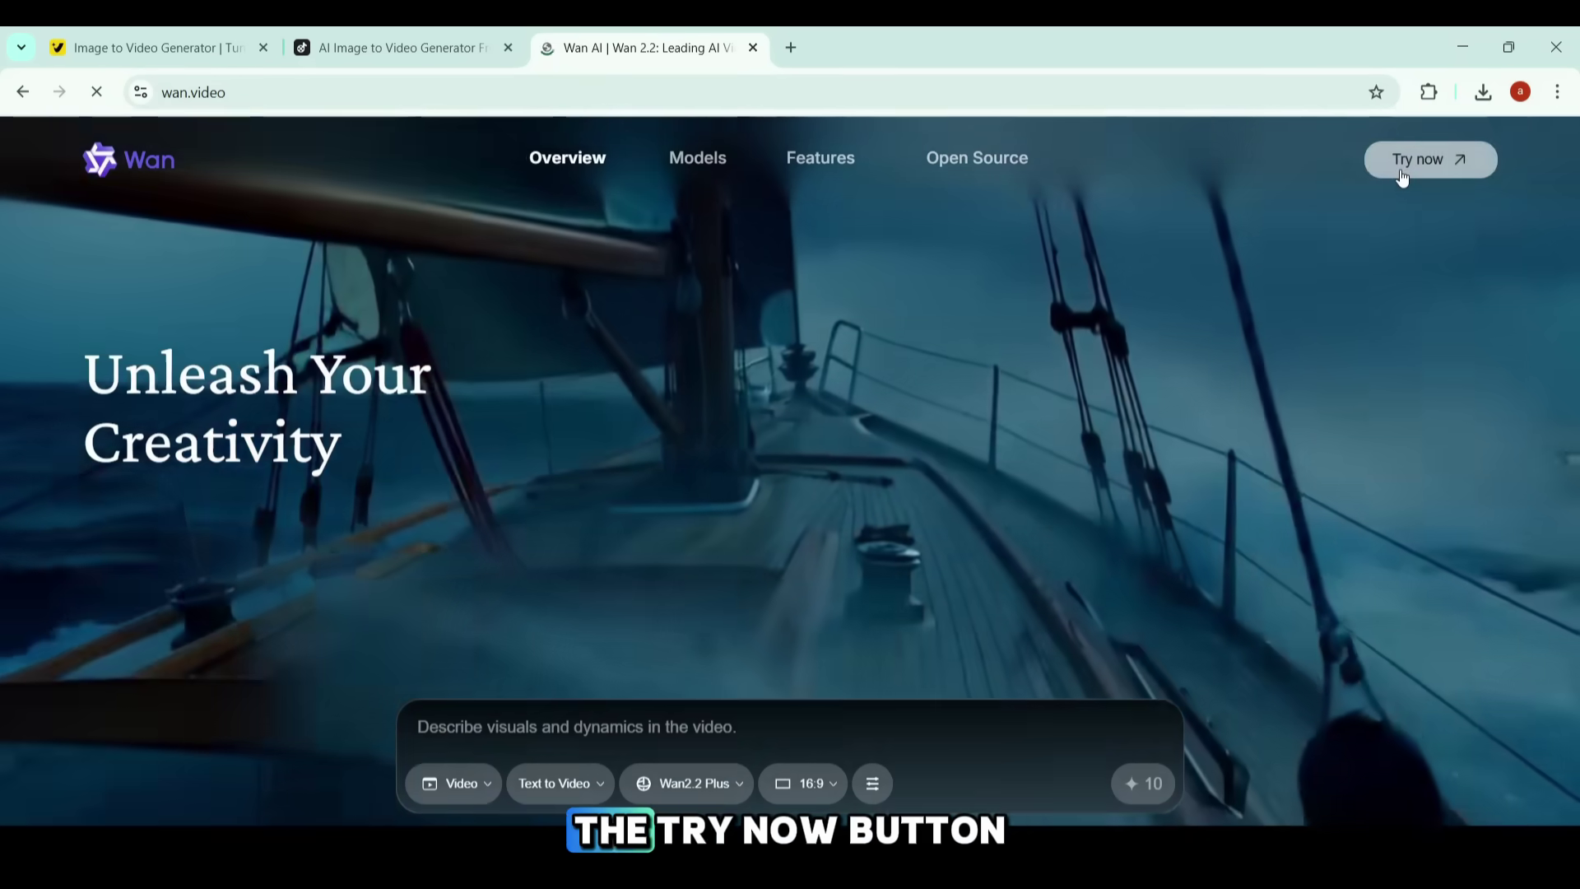
- Enter Wan's Explore gallery via Try now and preview a community video
{"action": "left_click", "coordinate": [1409, 177]}
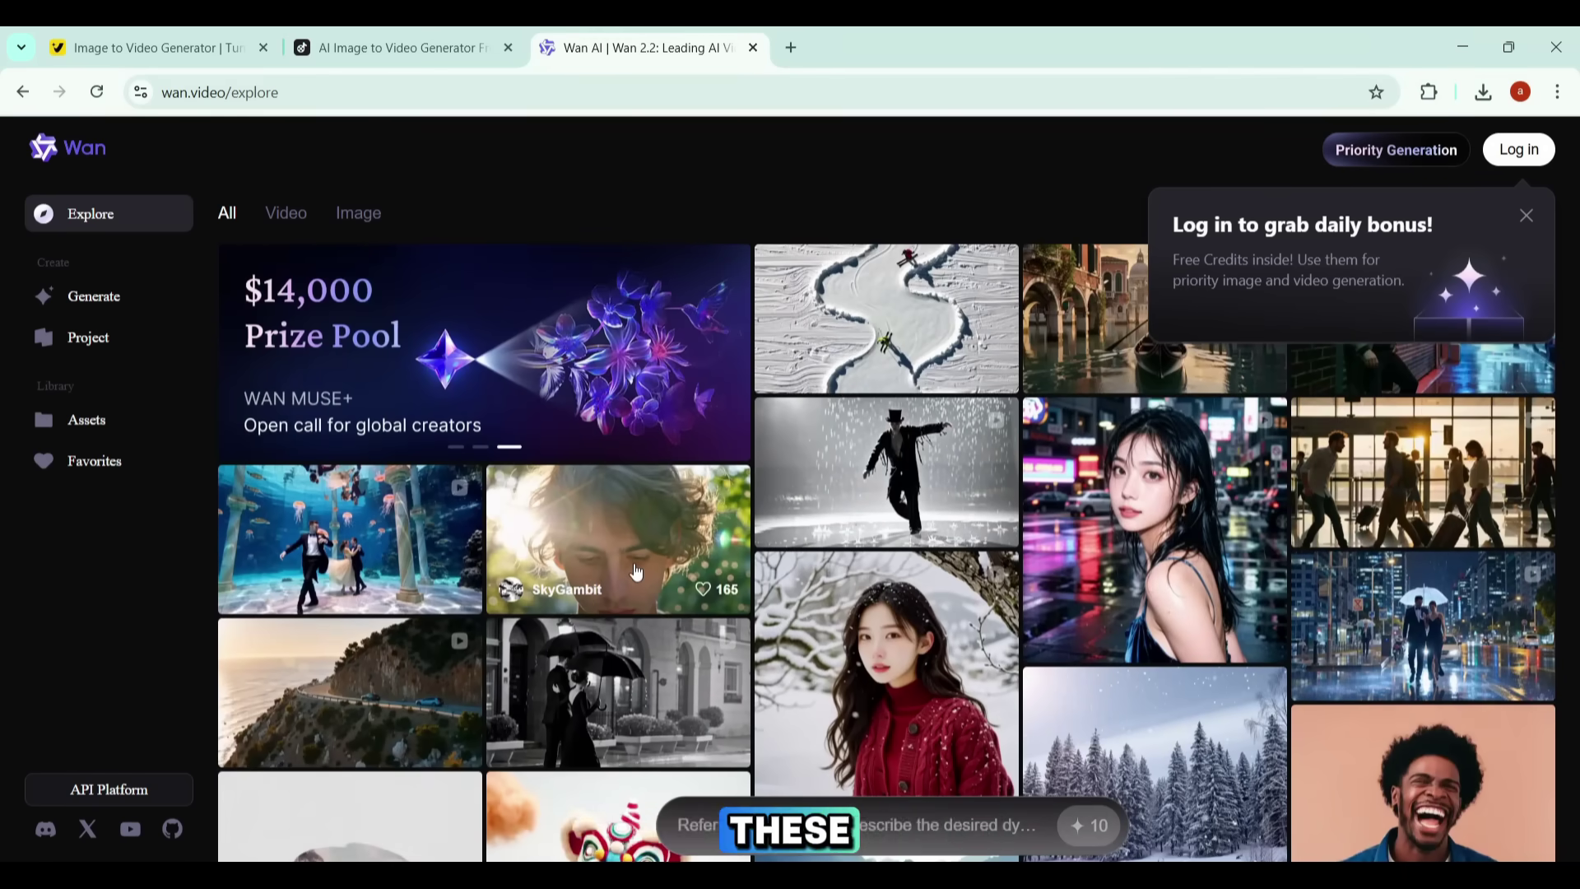
{"action": "left_click", "coordinate": [634, 568]}
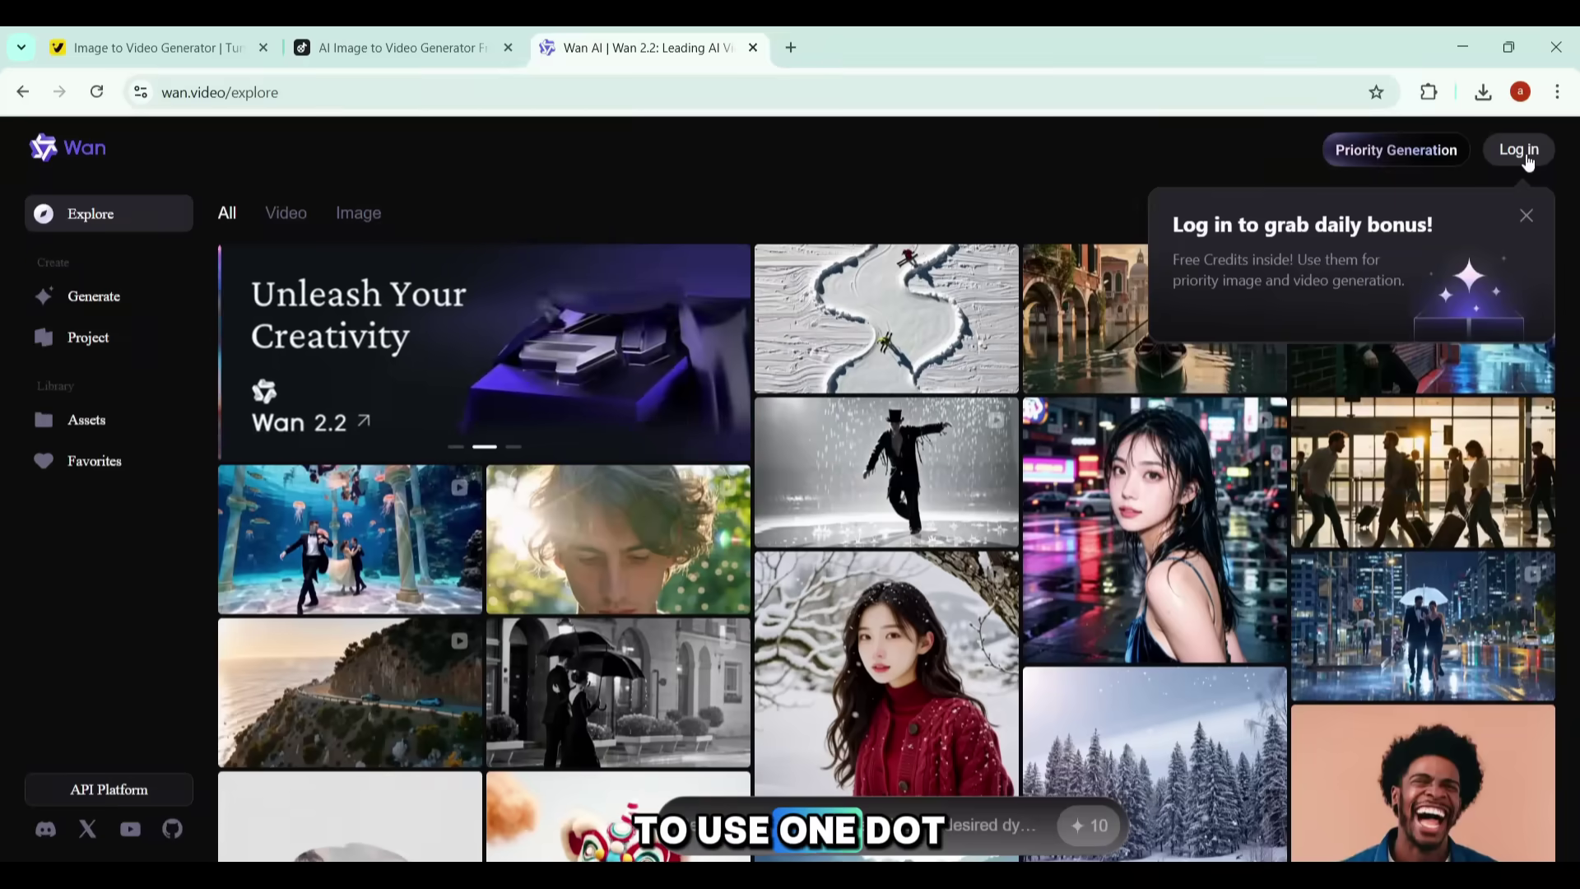
- Sign in to Wan with Google and review the membership plans, including the free US$0 tier
{"action": "left_click", "coordinate": [1519, 153]}
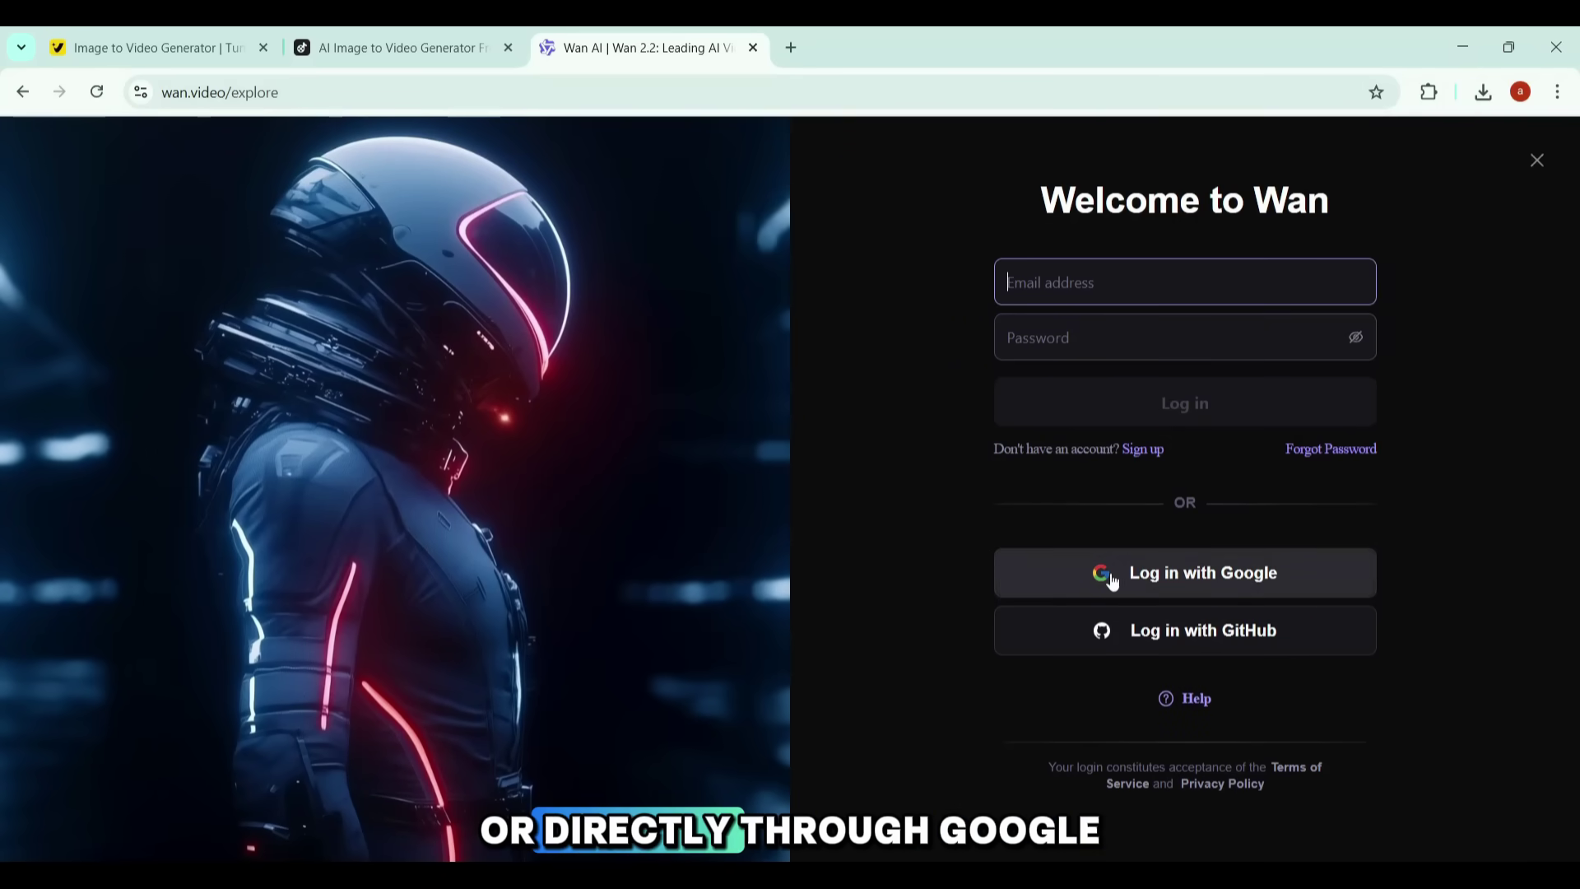
{"action": "left_click", "coordinate": [1213, 574]}
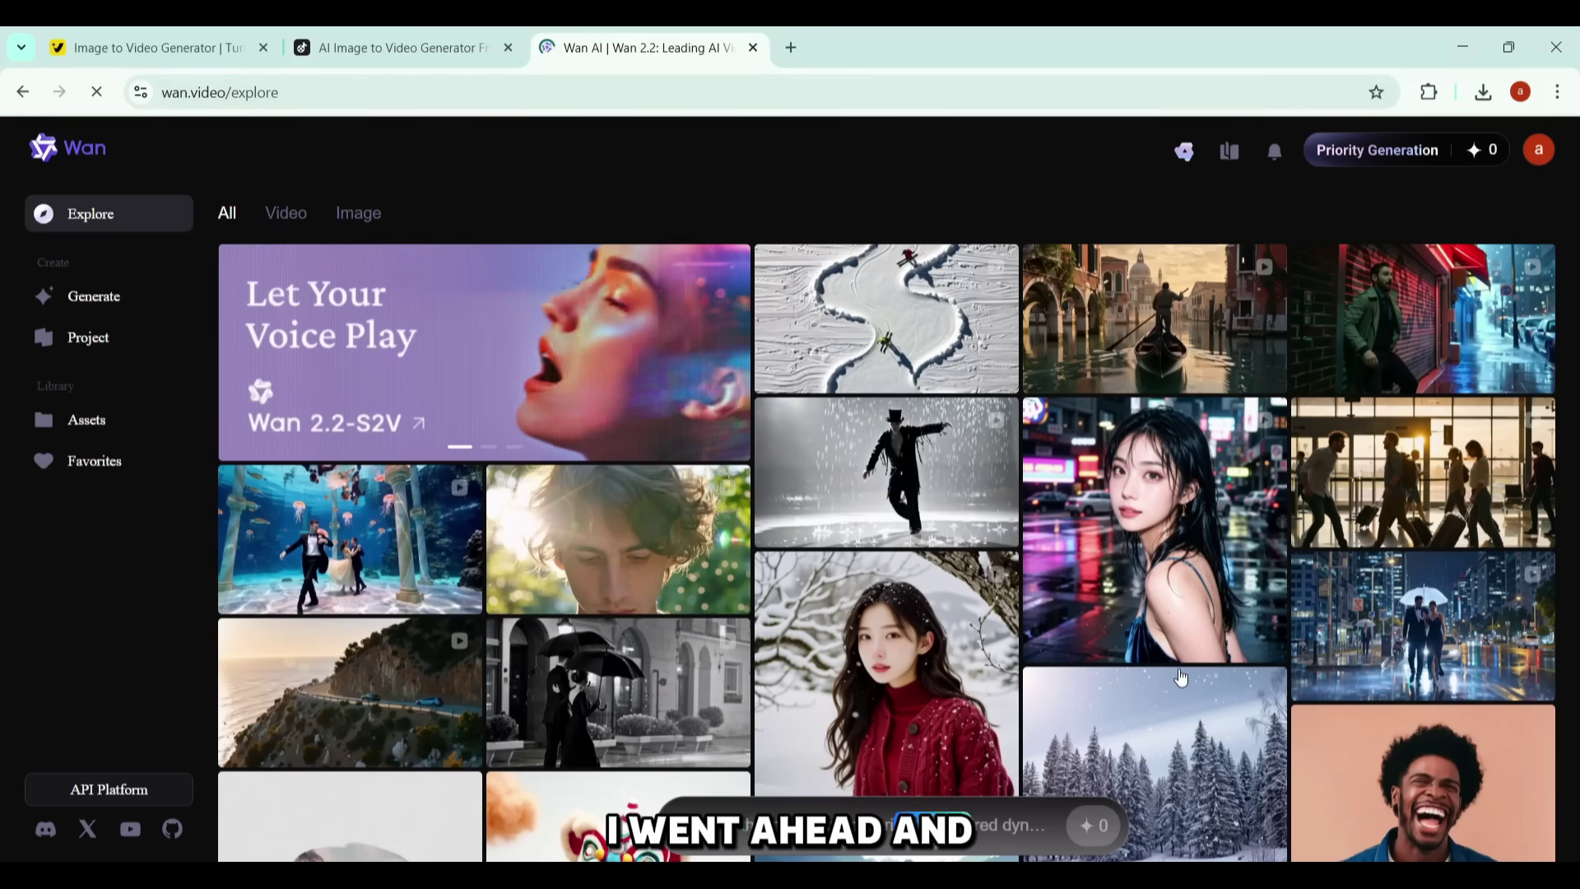
{"action": "left_click", "coordinate": [1409, 146]}
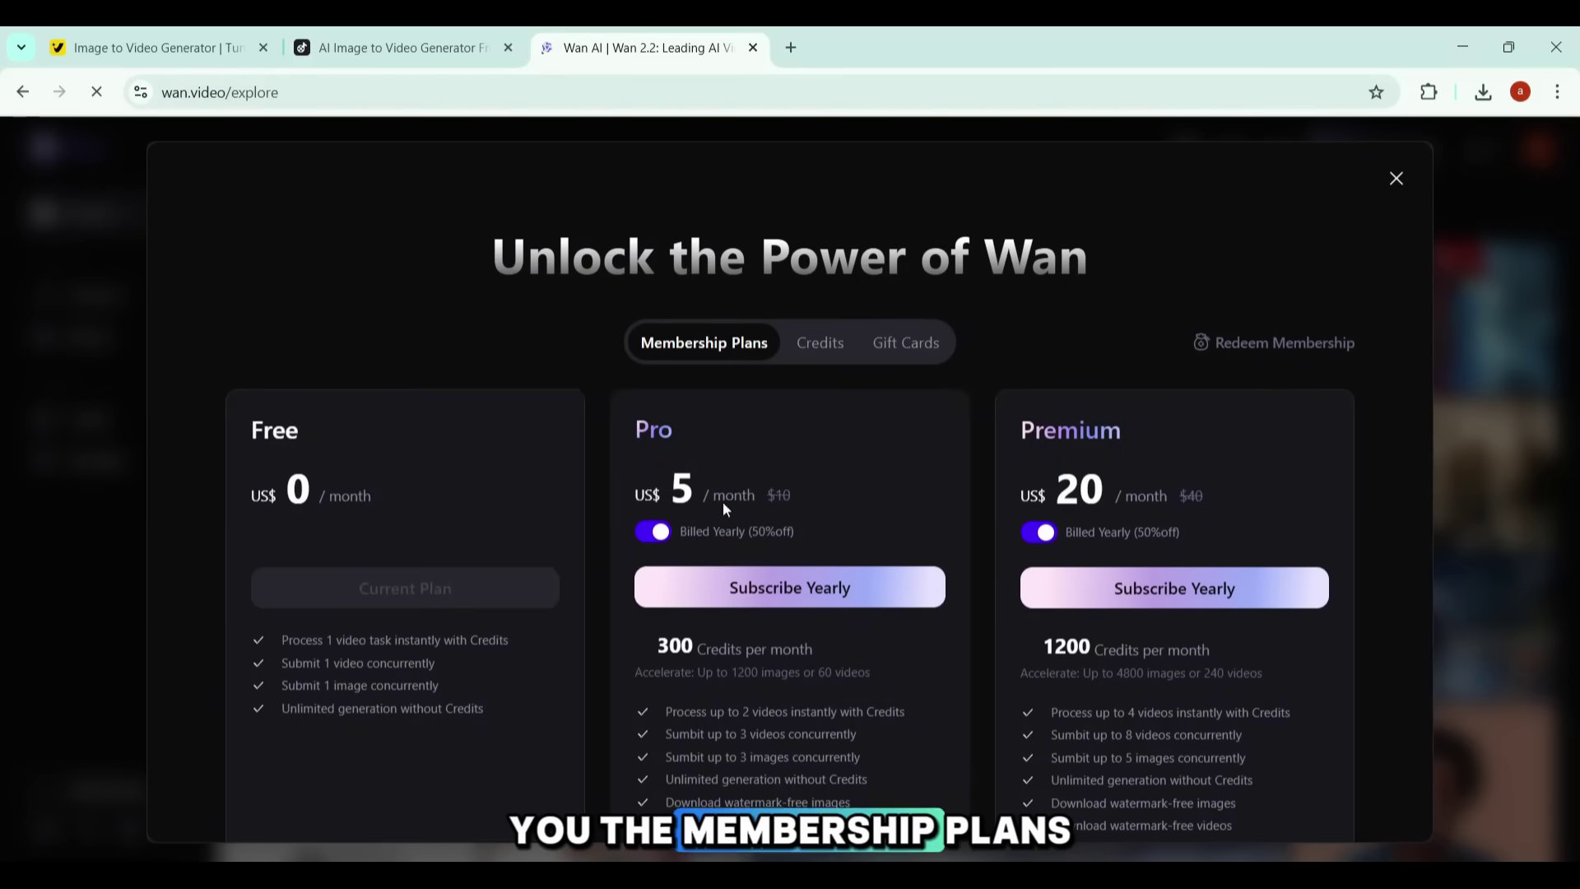
{"action": "scroll", "coordinate": [708, 510], "scroll_direction": "down", "scroll_amount": 1}
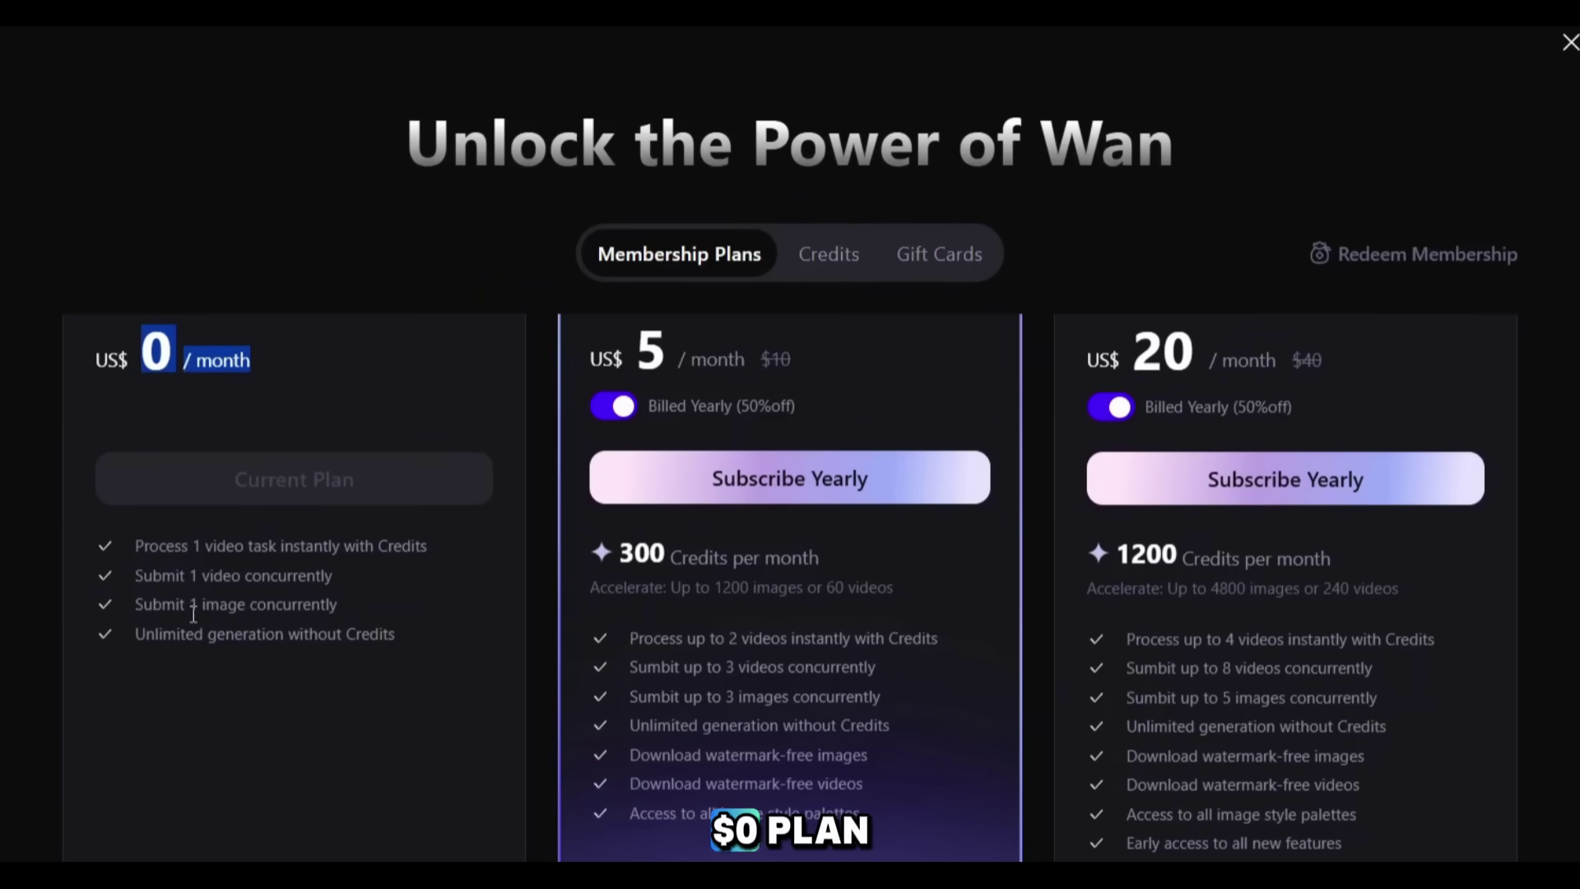
{"action": "triple_click", "coordinate": [351, 632]}
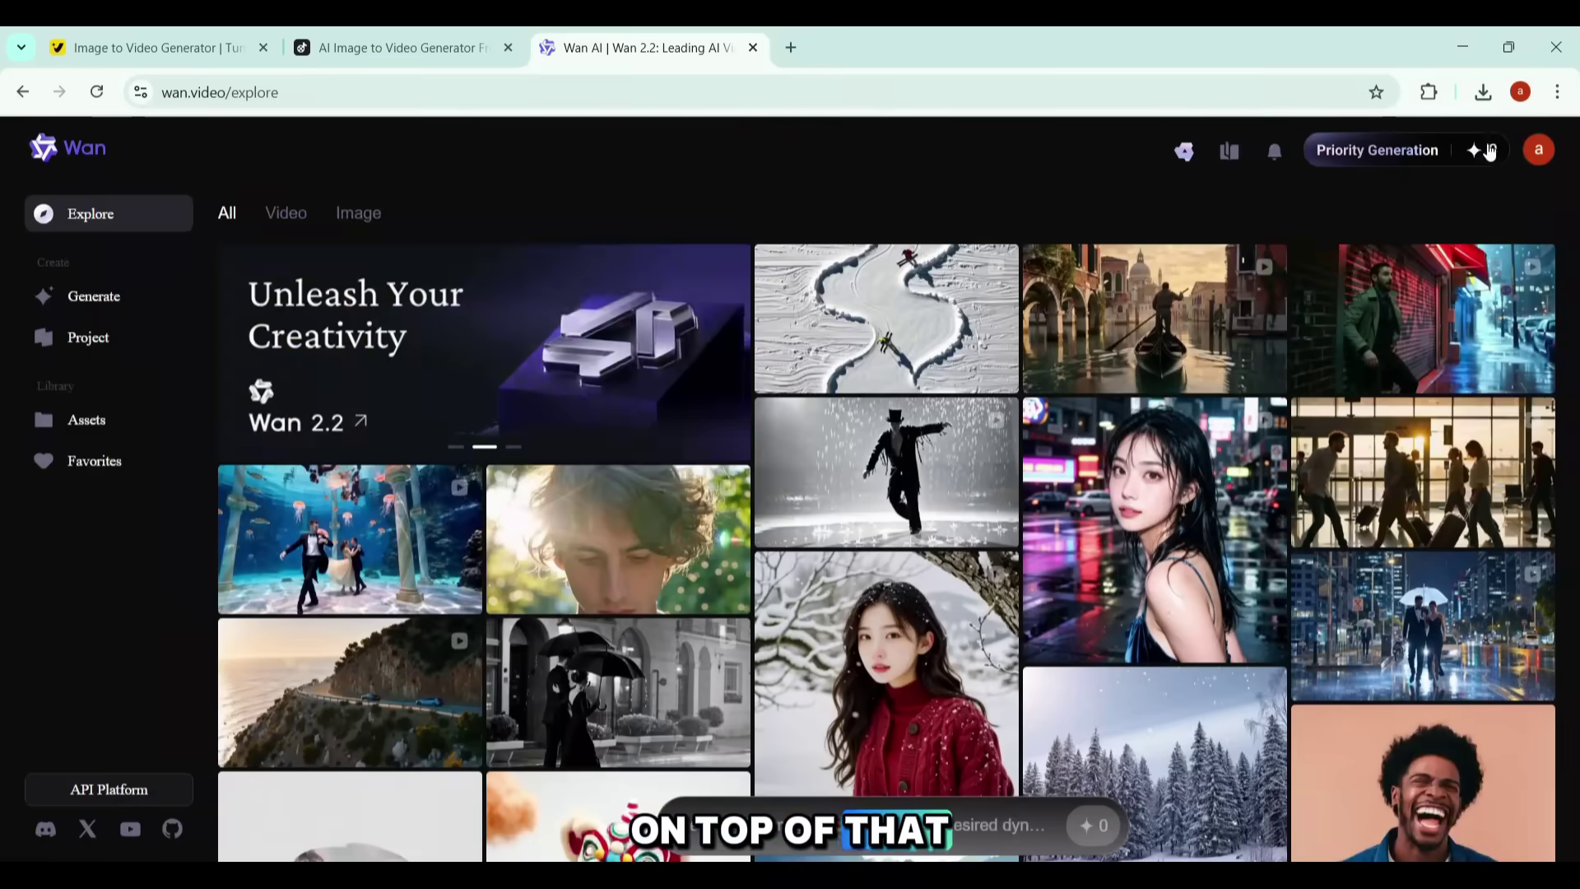
- Check in from the credits counter to collect the daily 50 credits
{"action": "mouse_move", "coordinate": [1493, 158]}
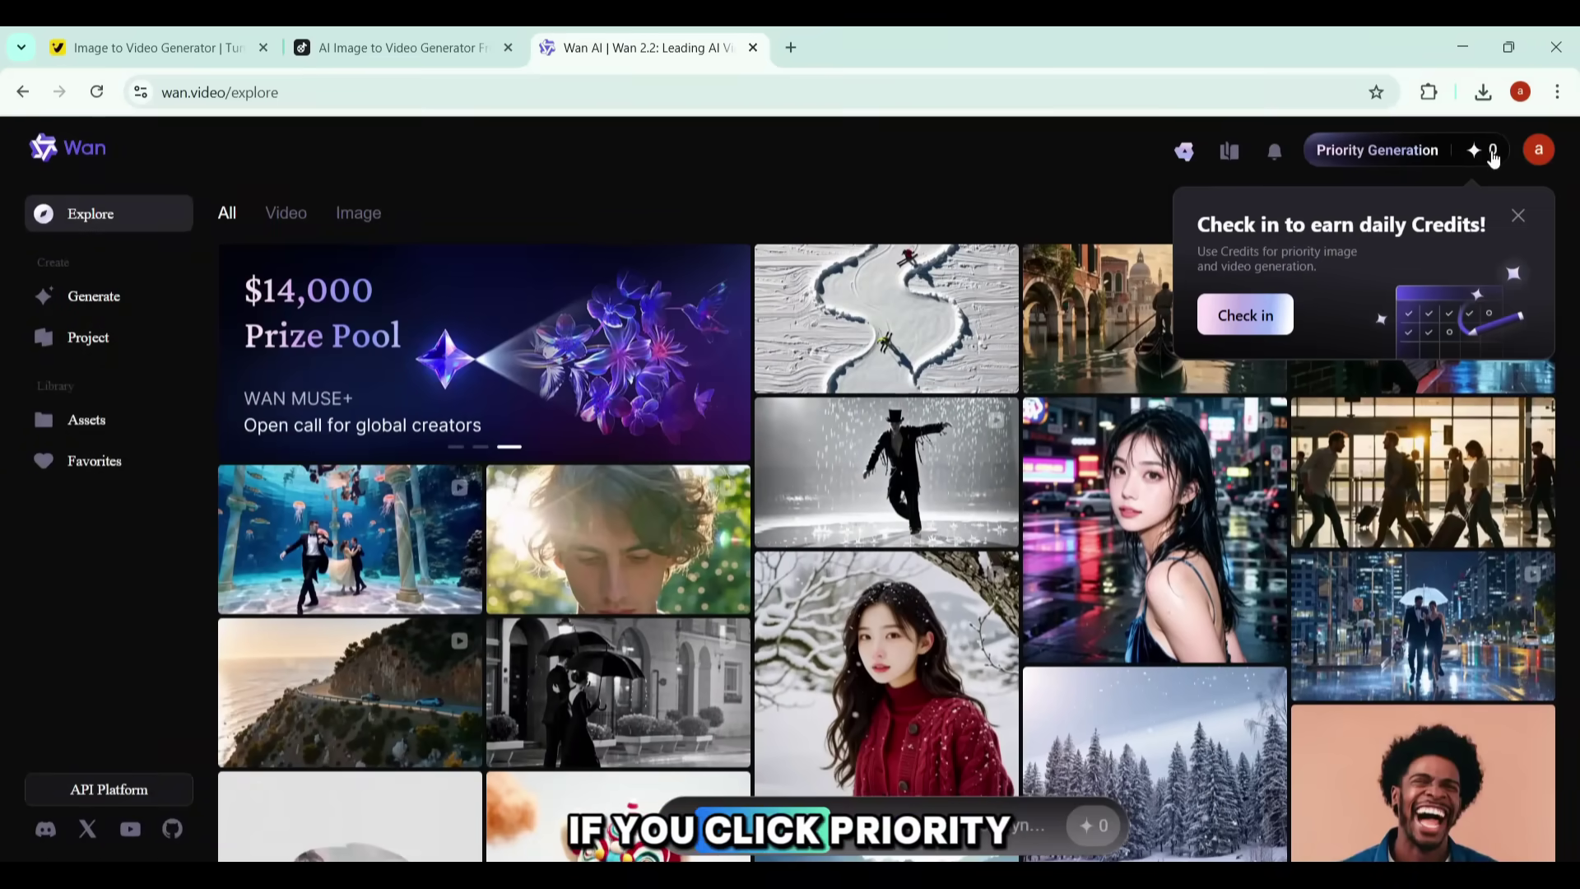
{"action": "left_click", "coordinate": [1268, 317]}
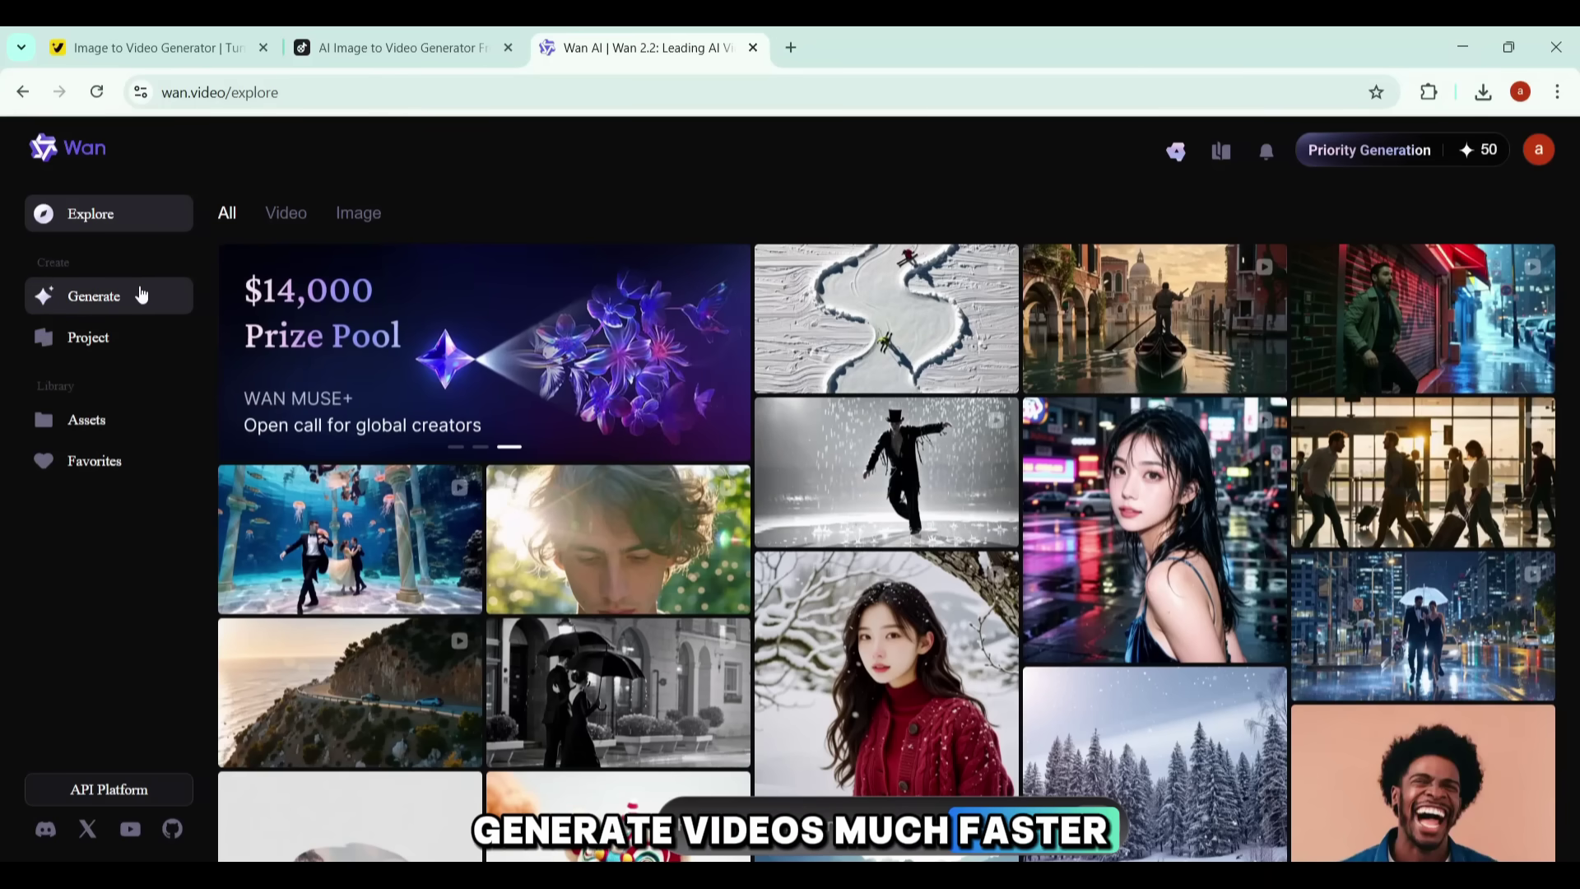
- Open Generate with Video as the media type and Image to Video as the function
{"action": "left_click", "coordinate": [89, 304]}
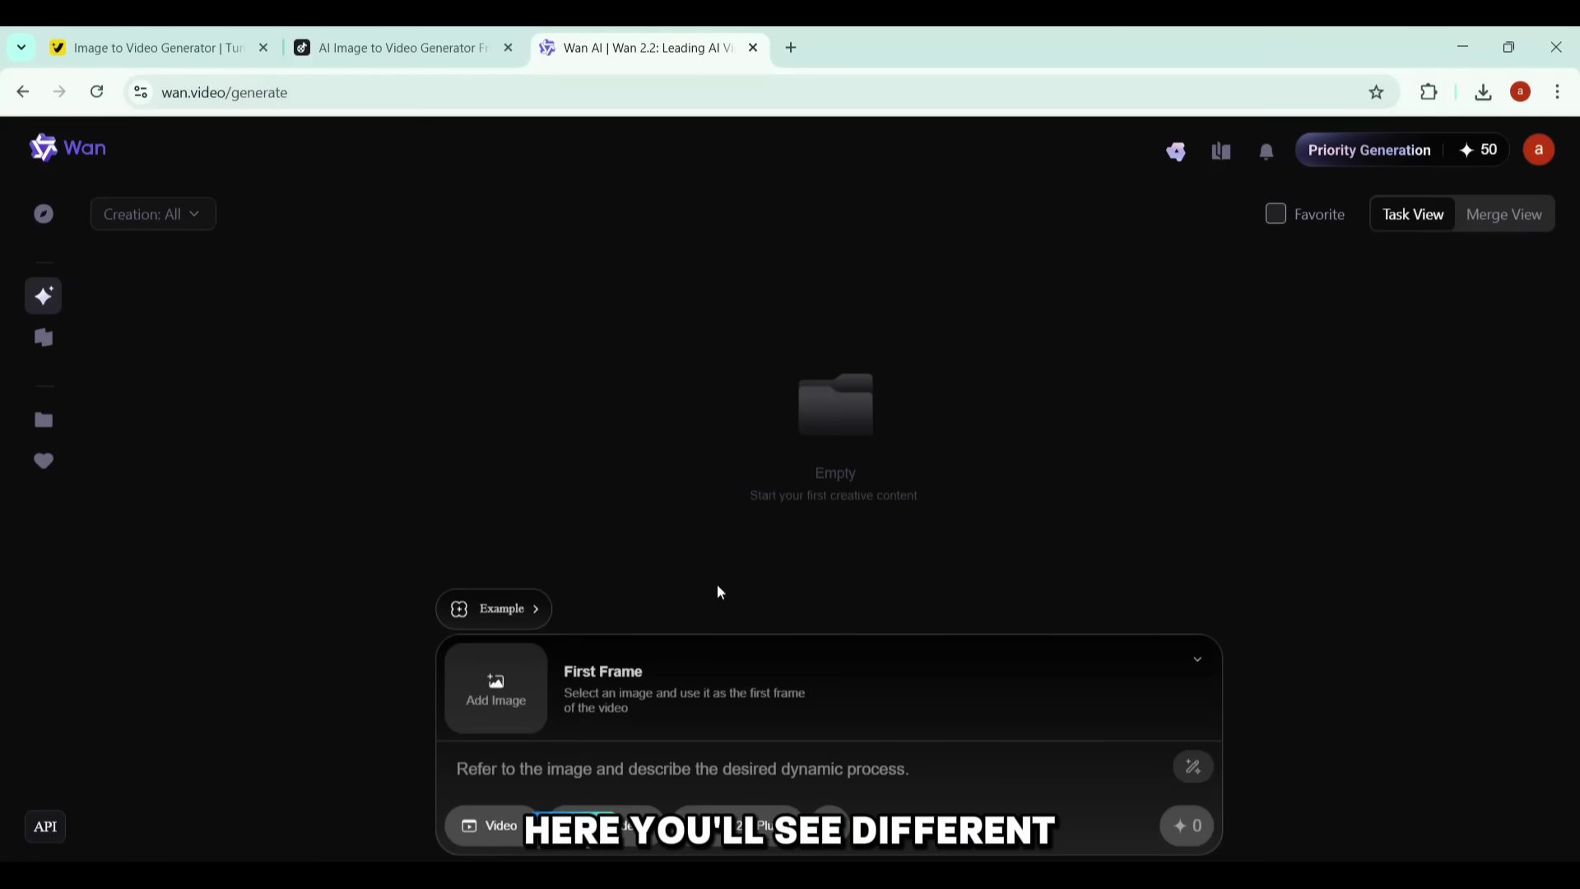
{"action": "left_click", "coordinate": [496, 827]}
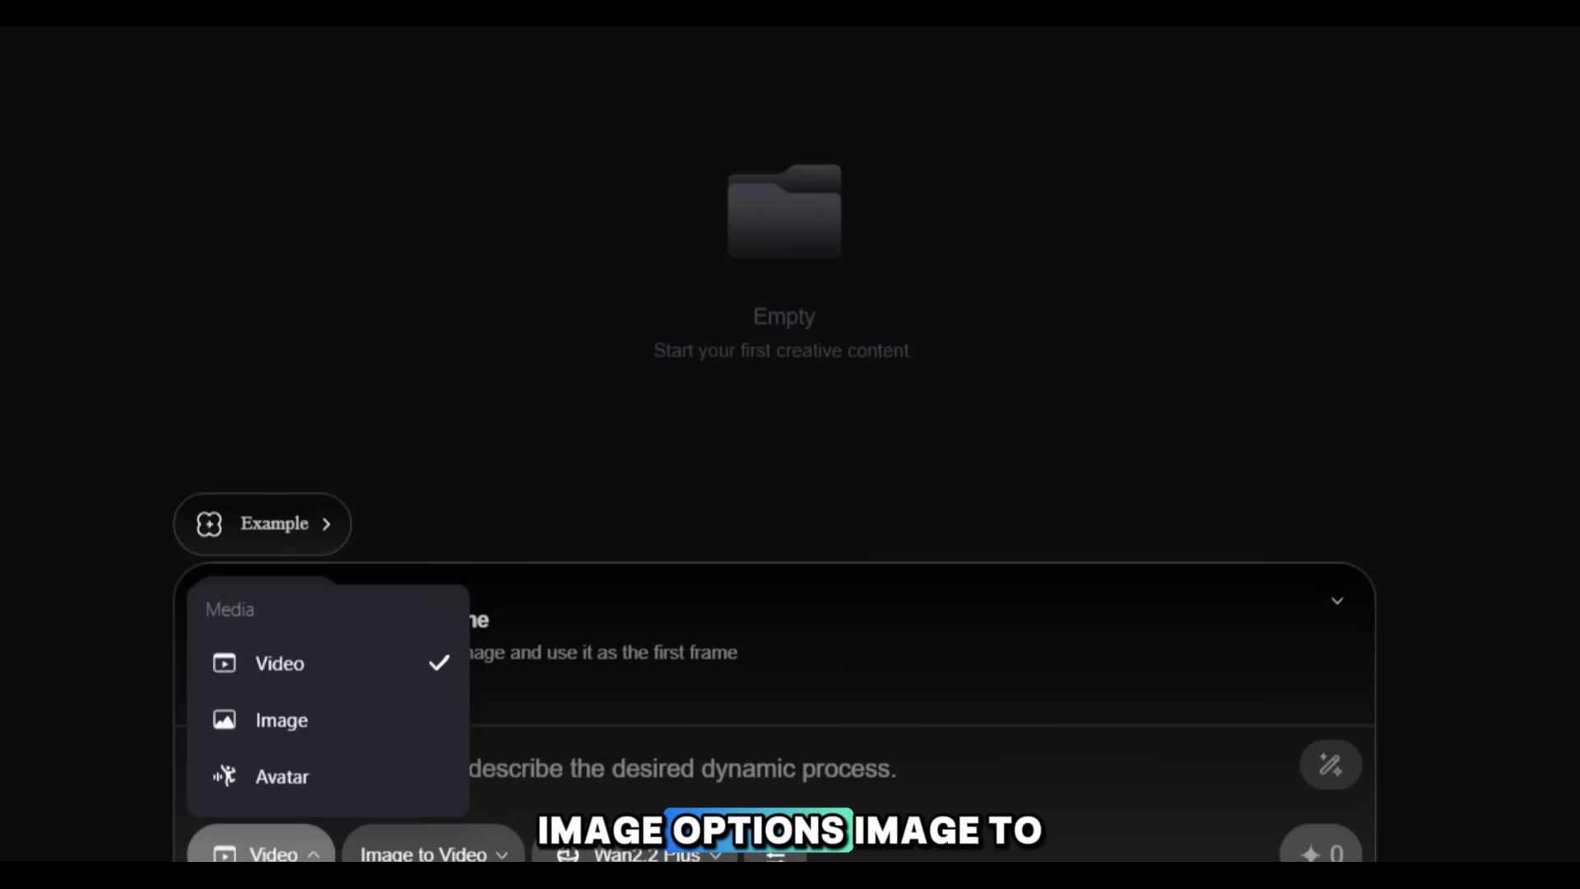
{"action": "left_click", "coordinate": [315, 852]}
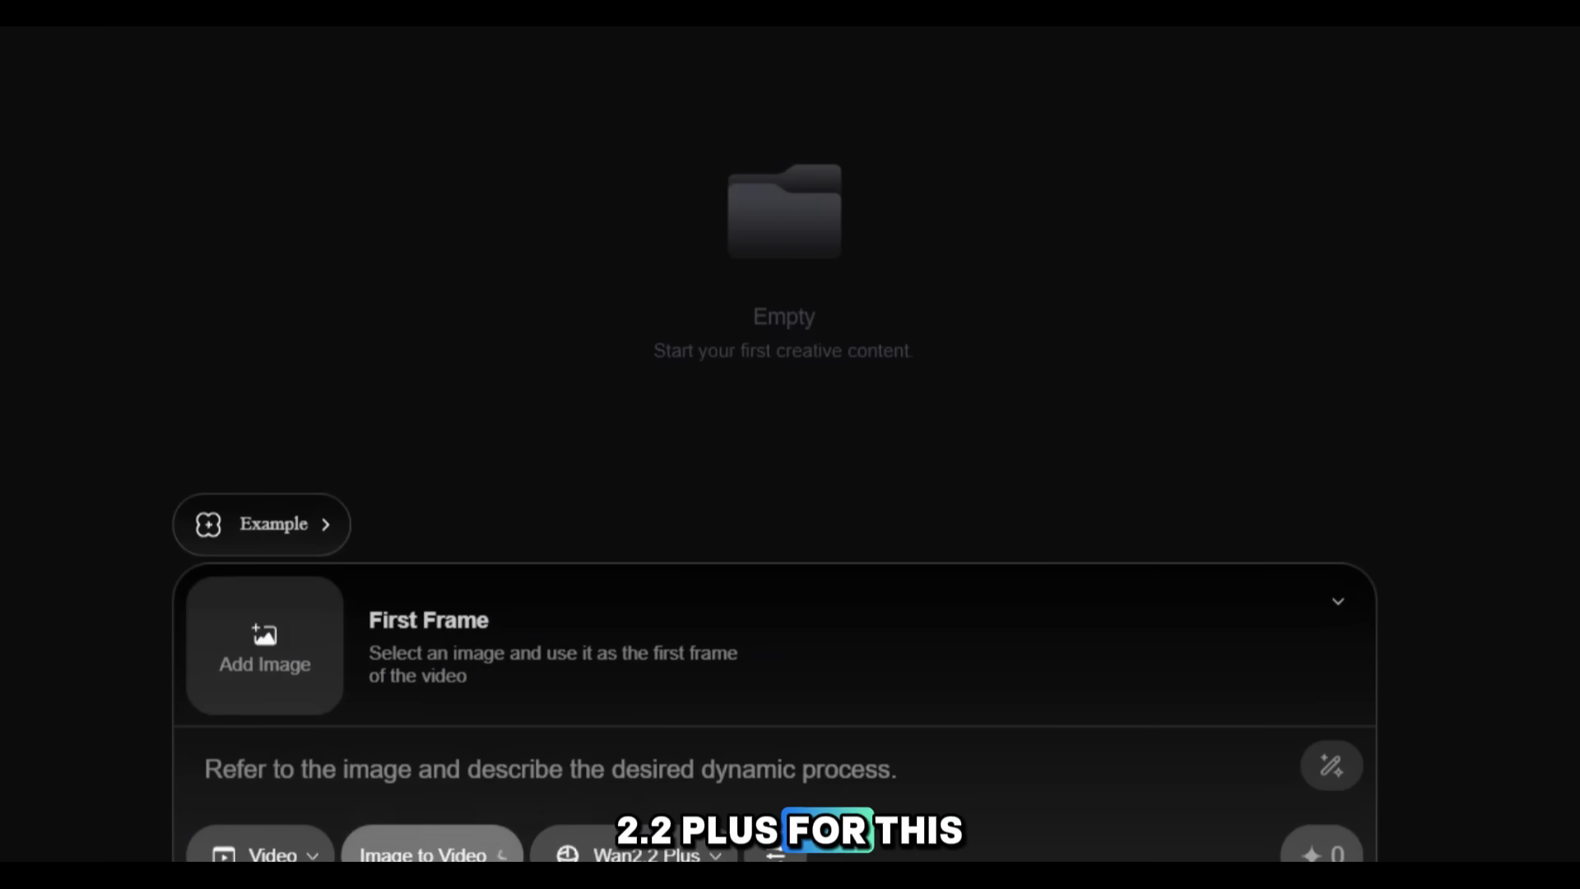
{"action": "left_click", "coordinate": [431, 853]}
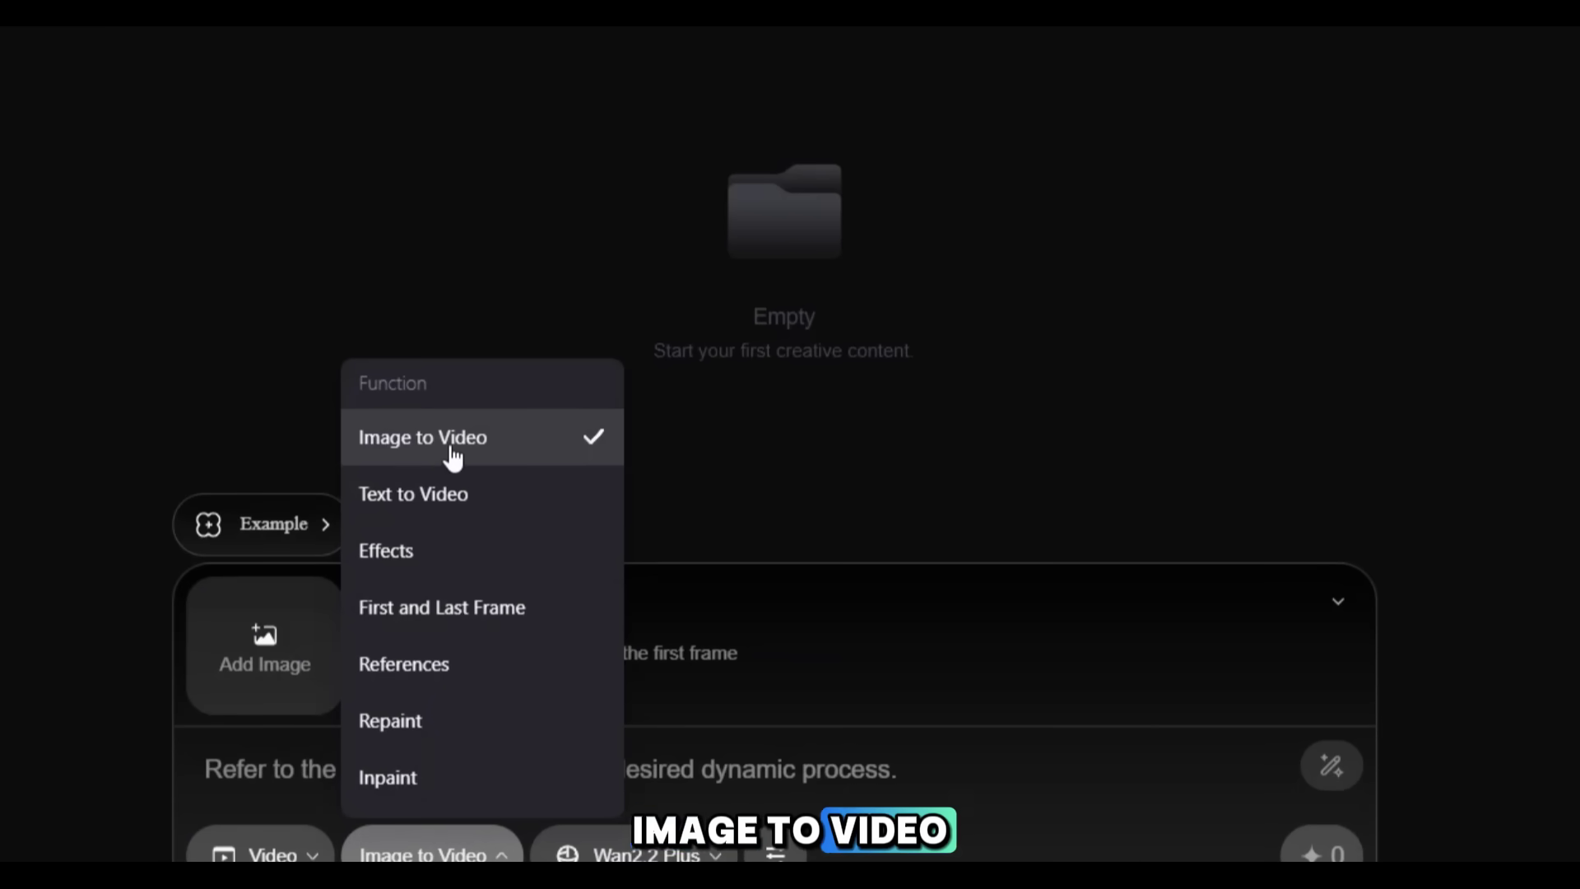
{"action": "left_click", "coordinate": [452, 457]}
- Use the kitten image as first frame, prompt 'the cat is cooking', and generate
{"action": "mouse_move", "coordinate": [432, 633]}
{"action": "left_click", "coordinate": [512, 687]}
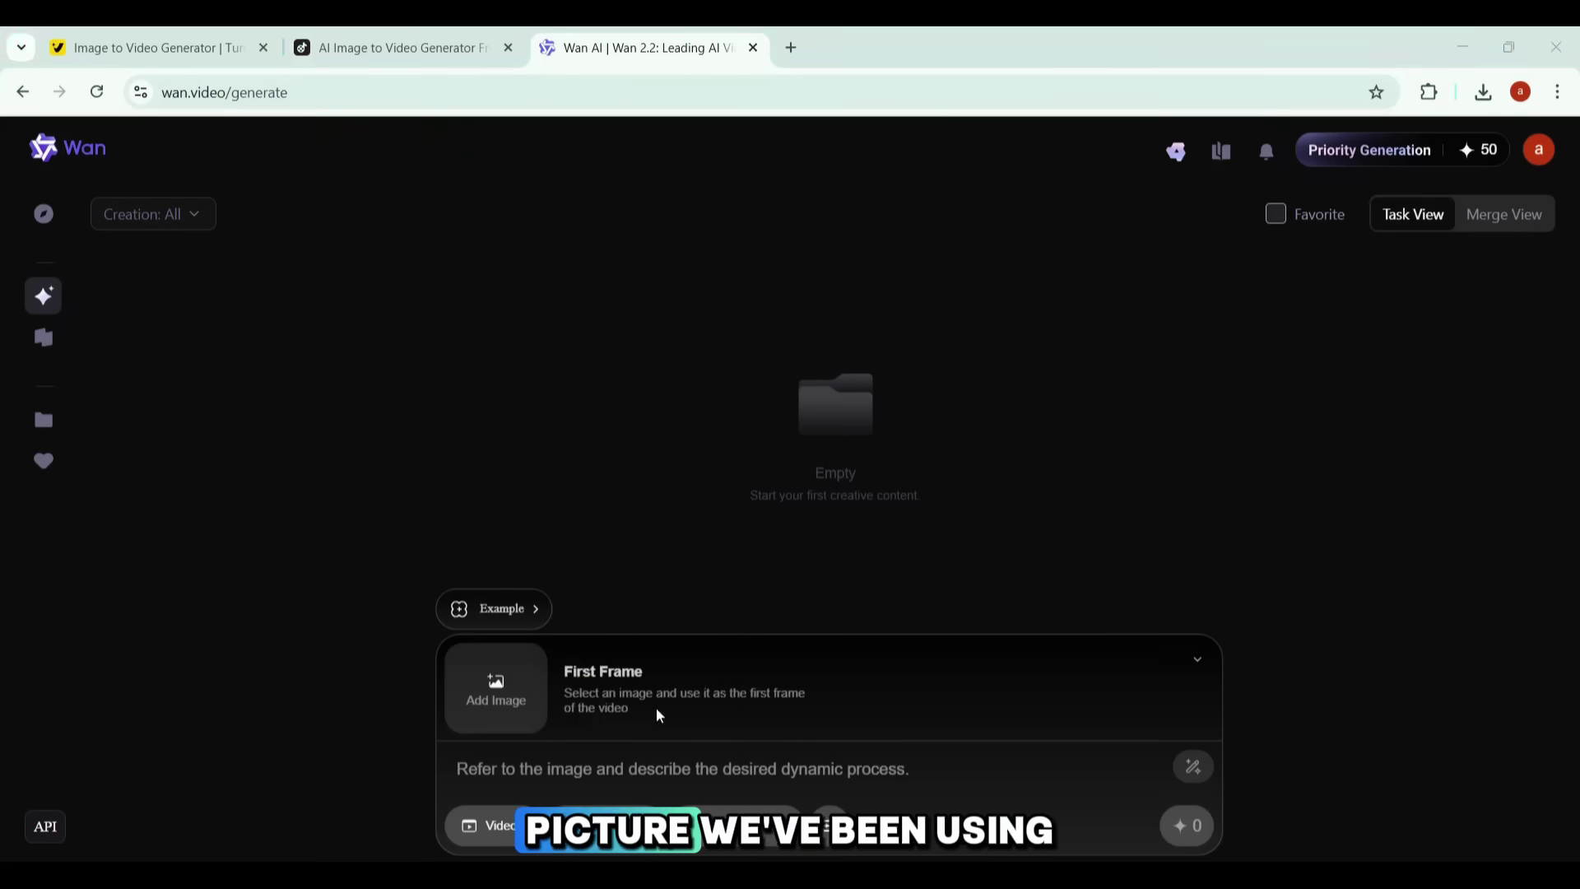
{"action": "double_click", "coordinate": [354, 344]}
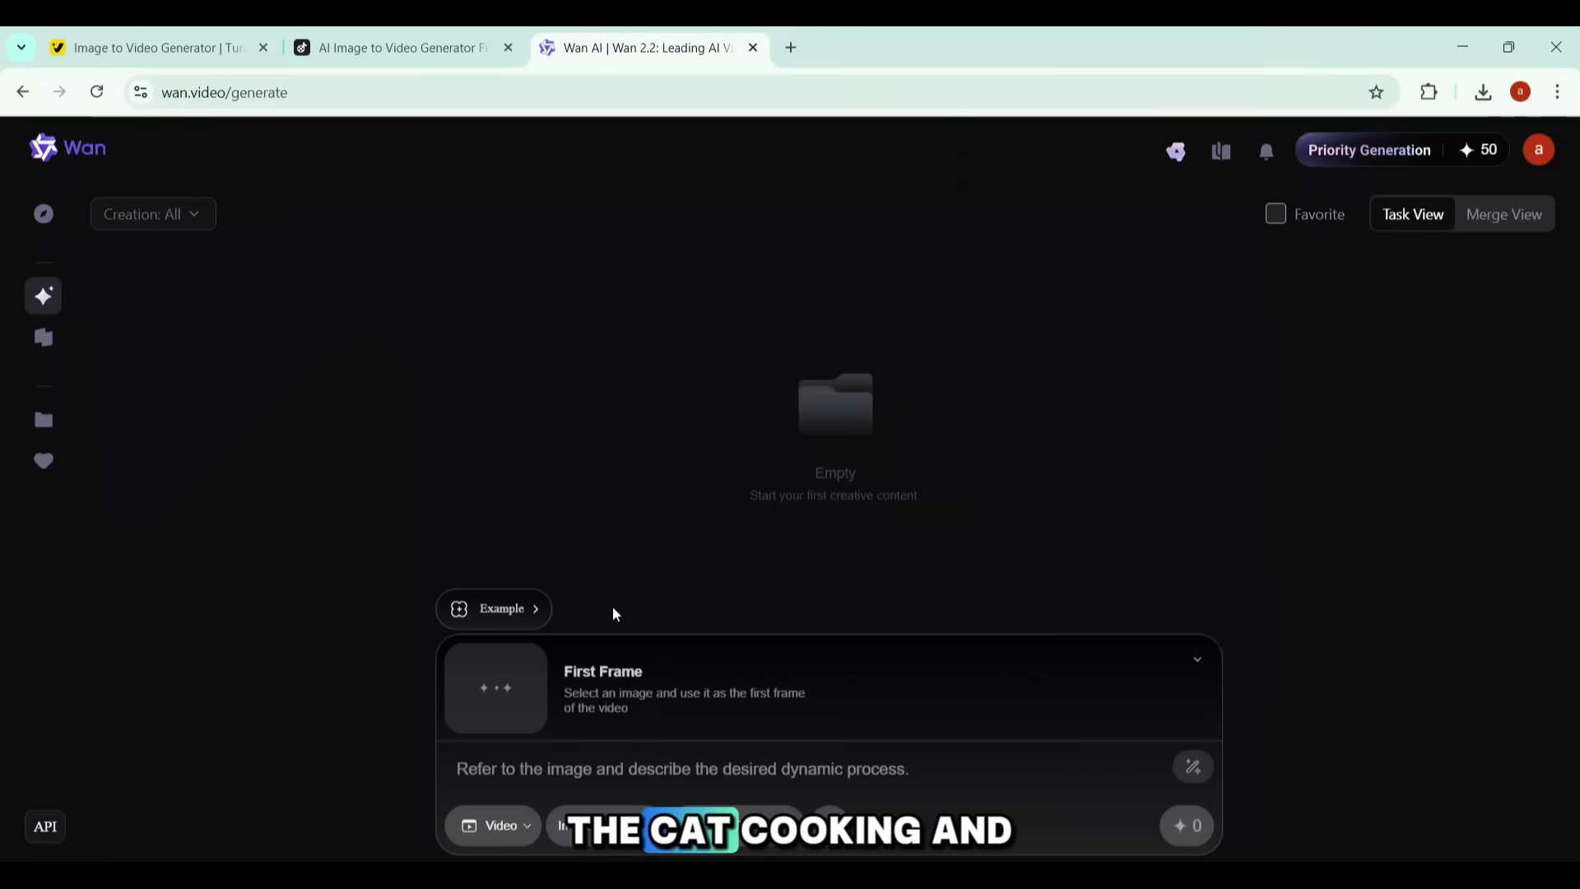
{"action": "left_click", "coordinate": [617, 770]}
{"action": "type", "text": "the cat is "}
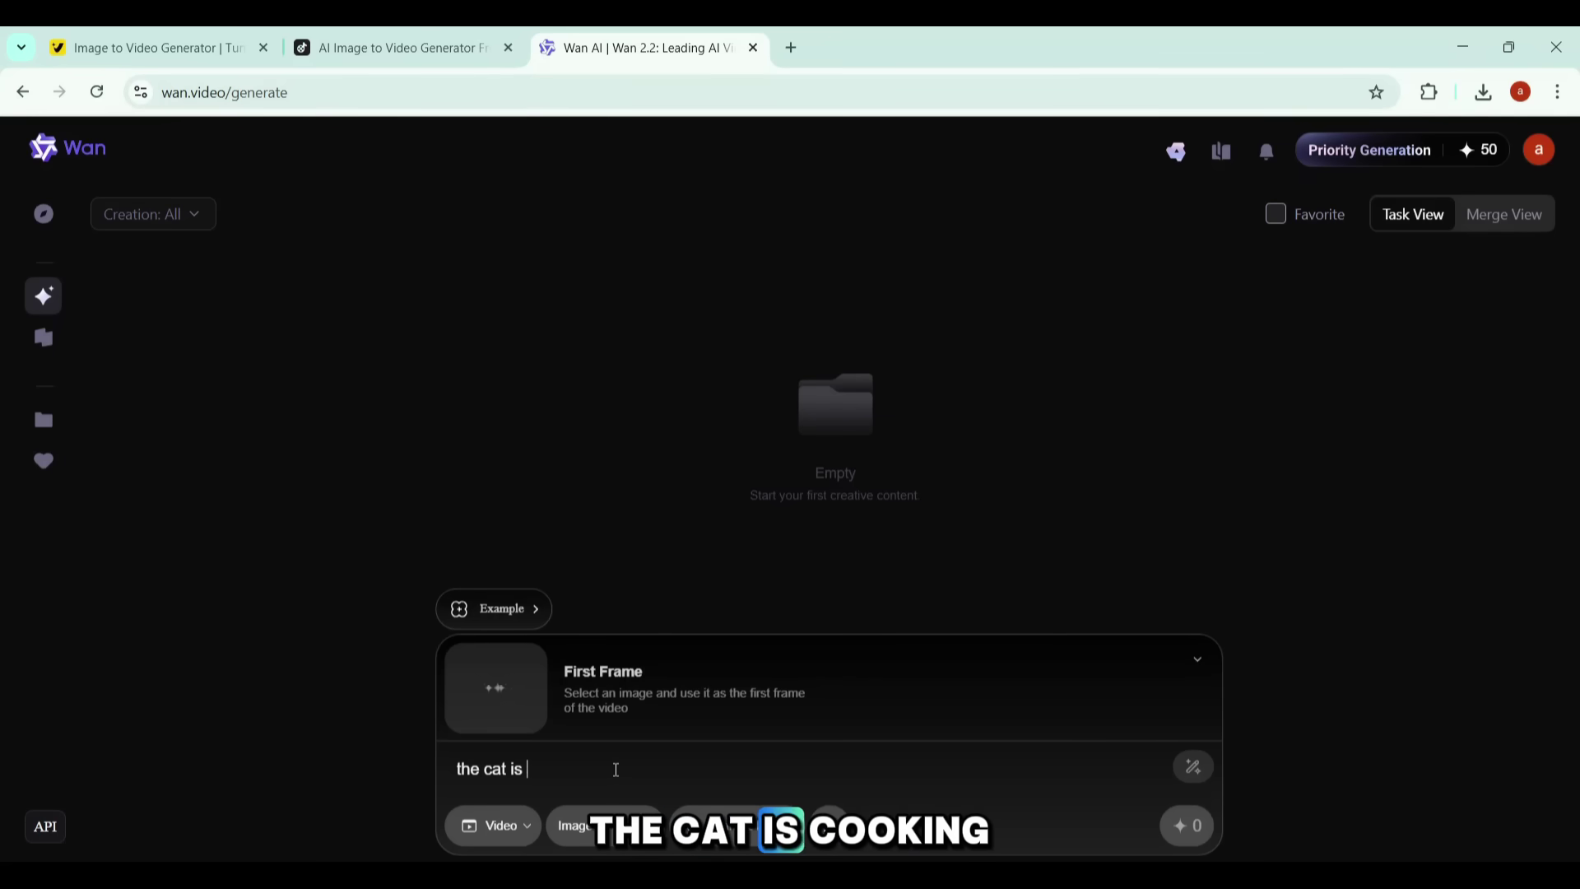
{"action": "type", "text": "cooking"}
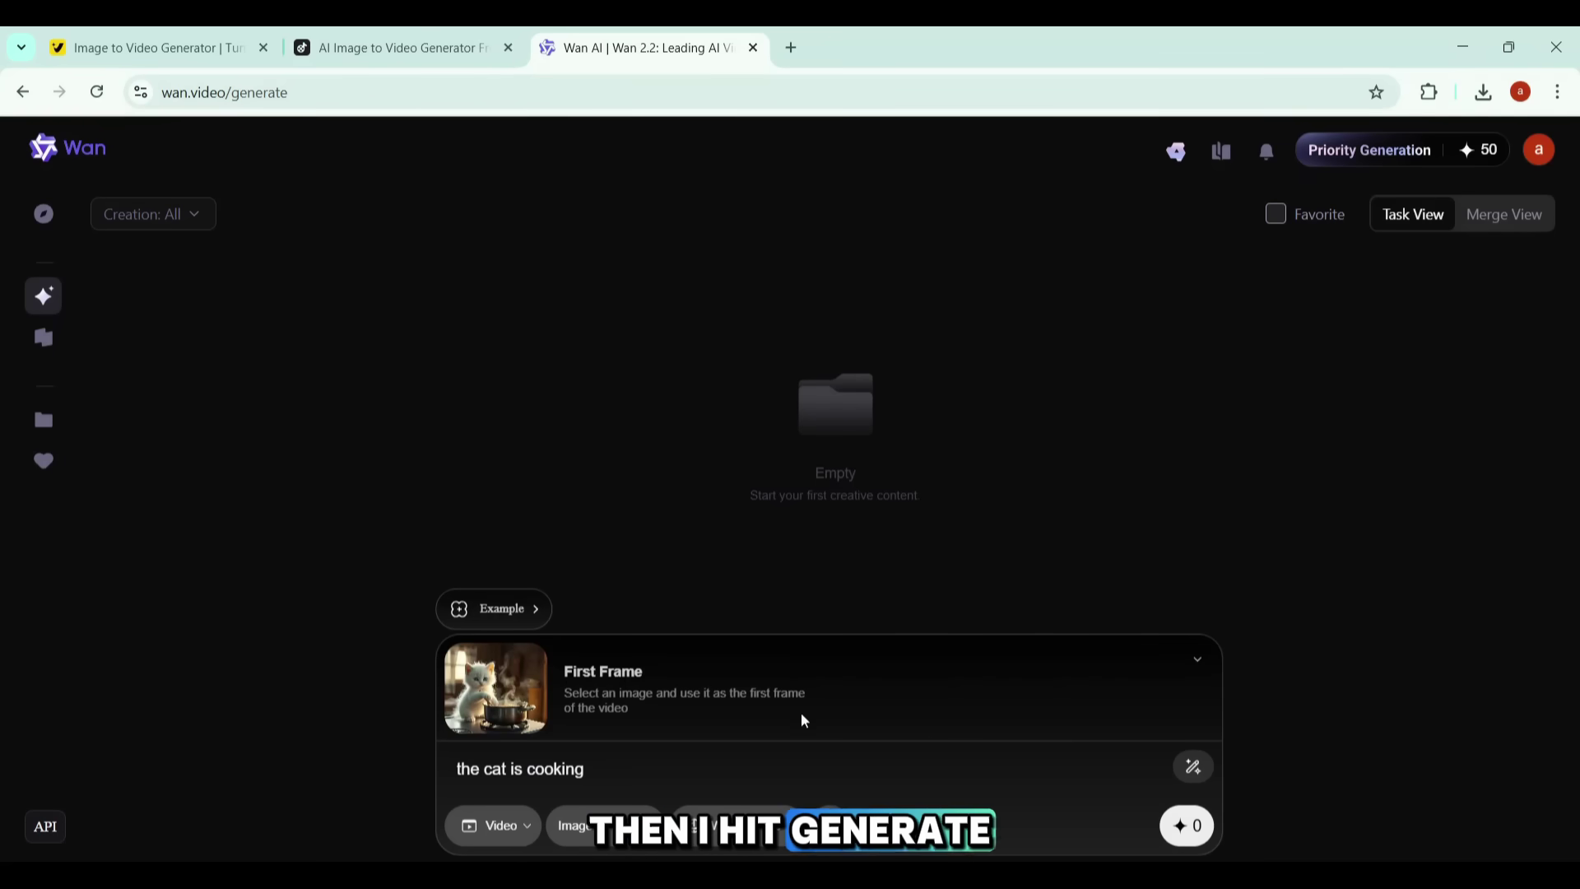
{"action": "left_click", "coordinate": [1191, 836]}
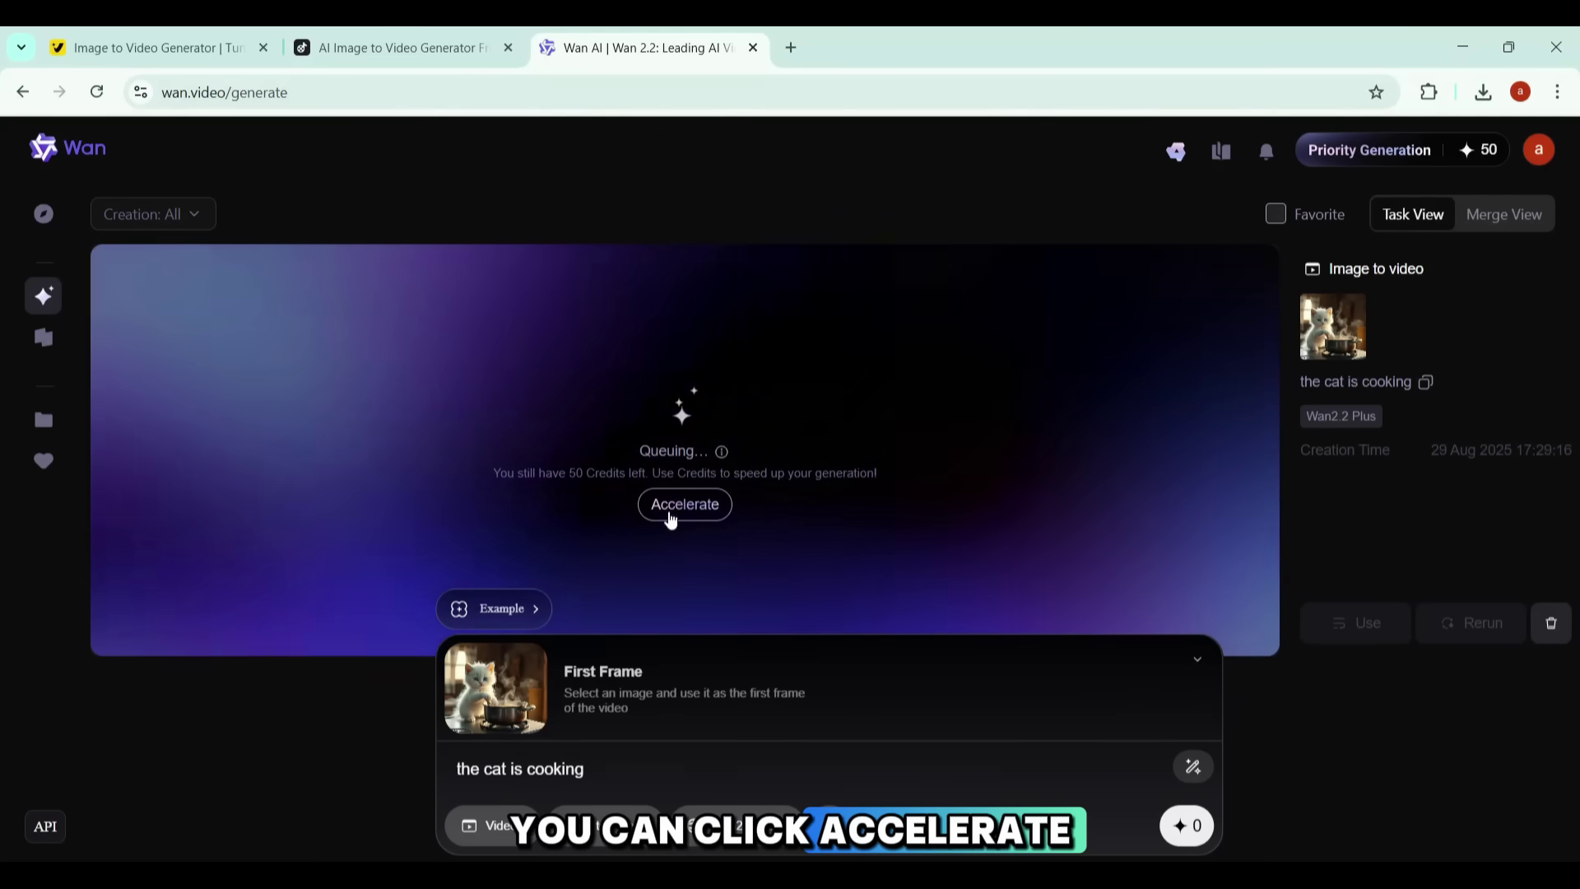
- Accelerate the queued kitten job with credits, then download the finished clip with watermark
{"action": "scroll", "coordinate": [677, 518], "scroll_direction": "down", "scroll_amount": 2}
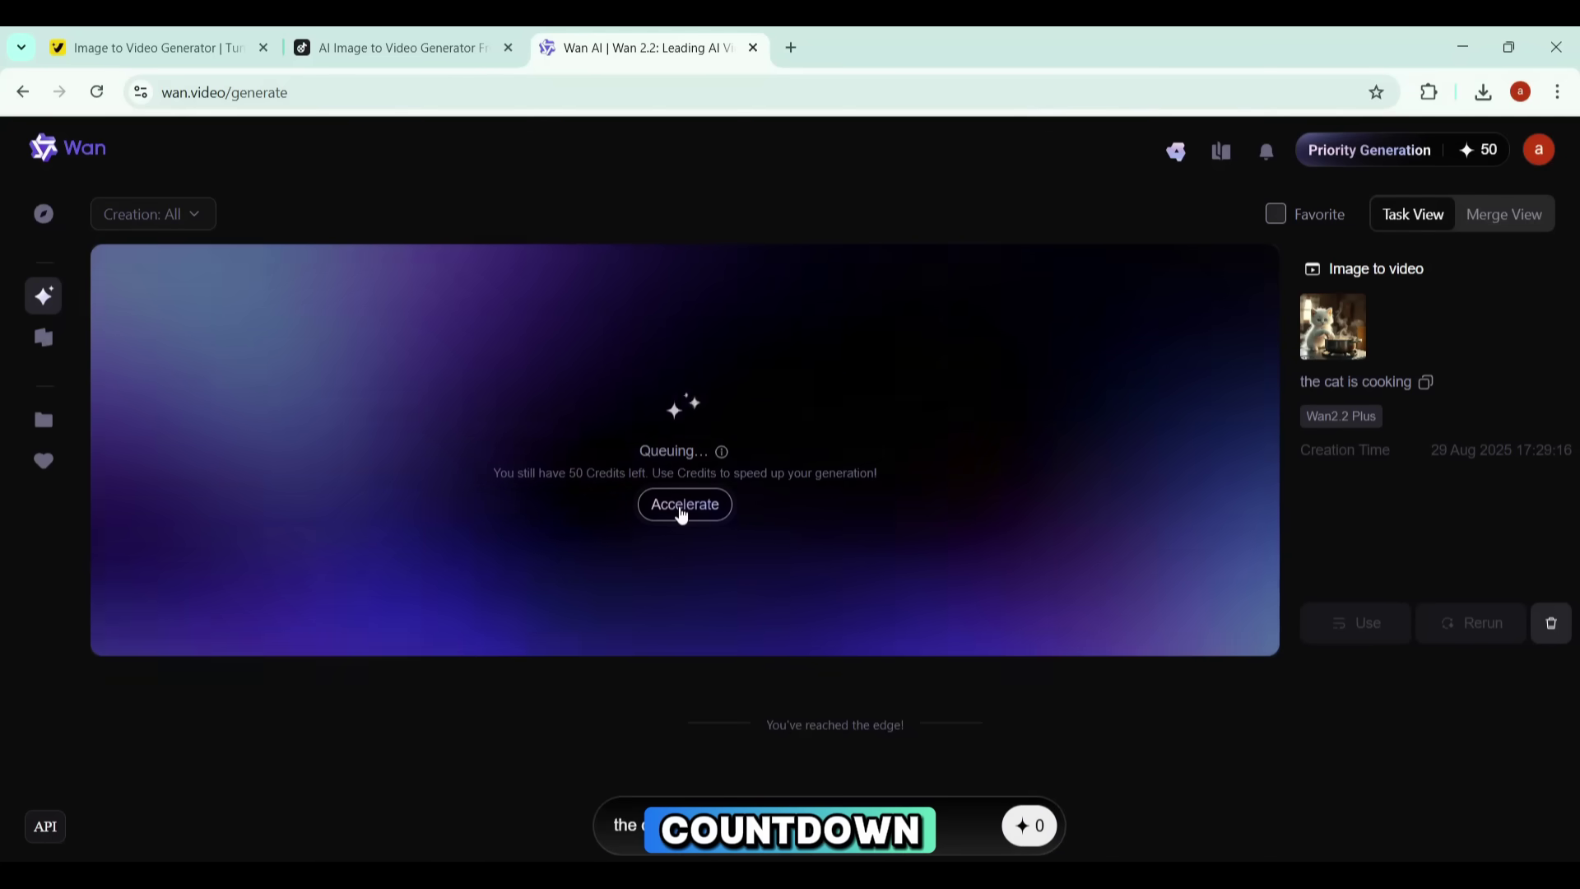
{"action": "left_click", "coordinate": [682, 512]}
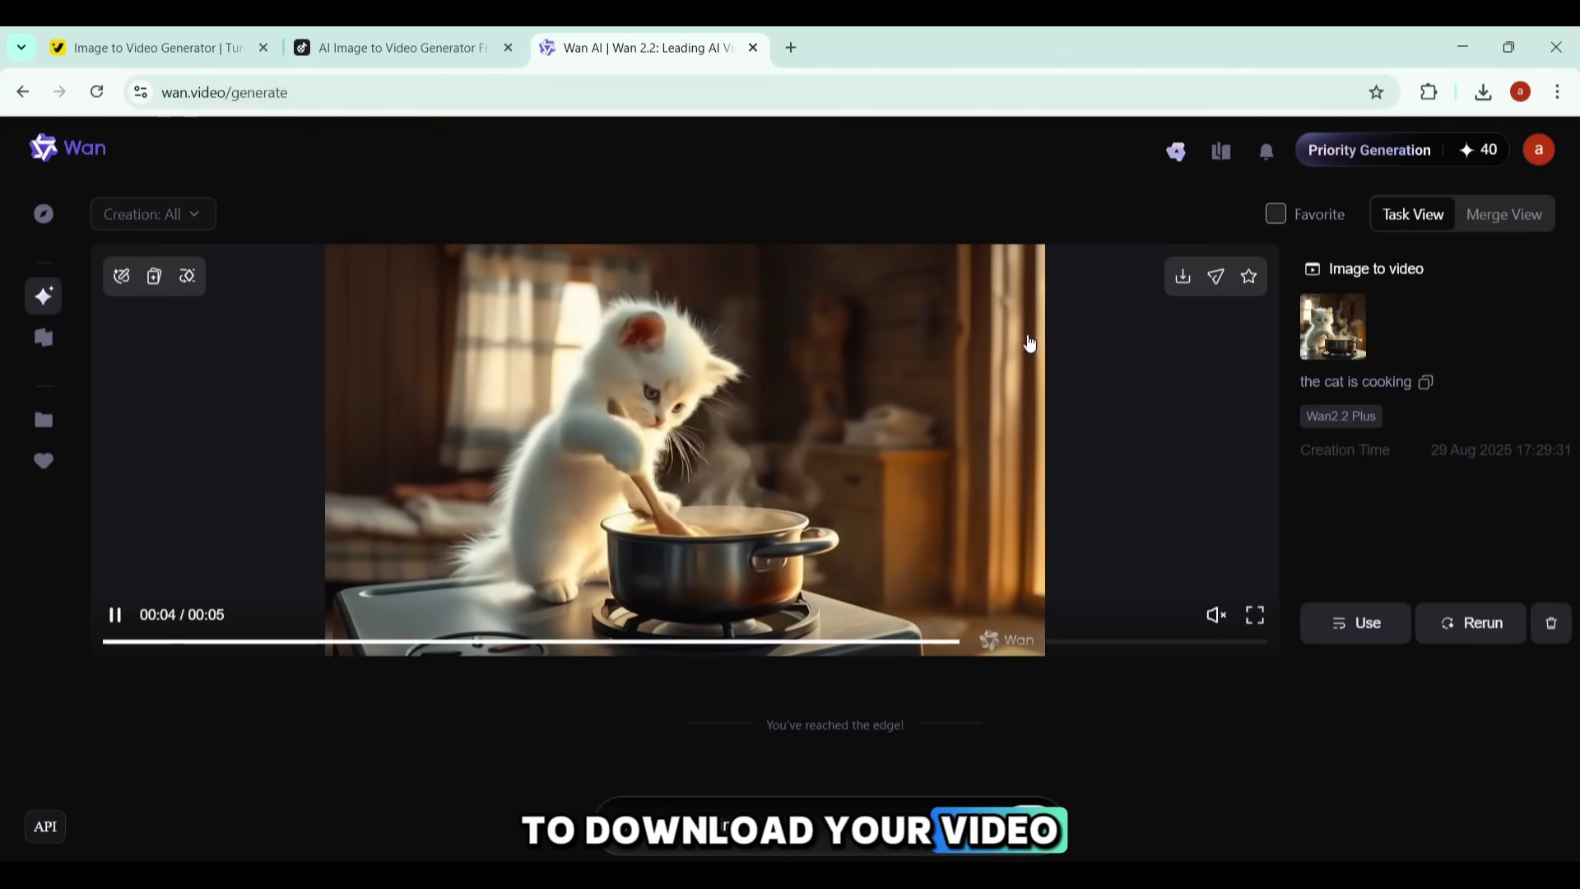
{"action": "left_click", "coordinate": [1183, 278]}
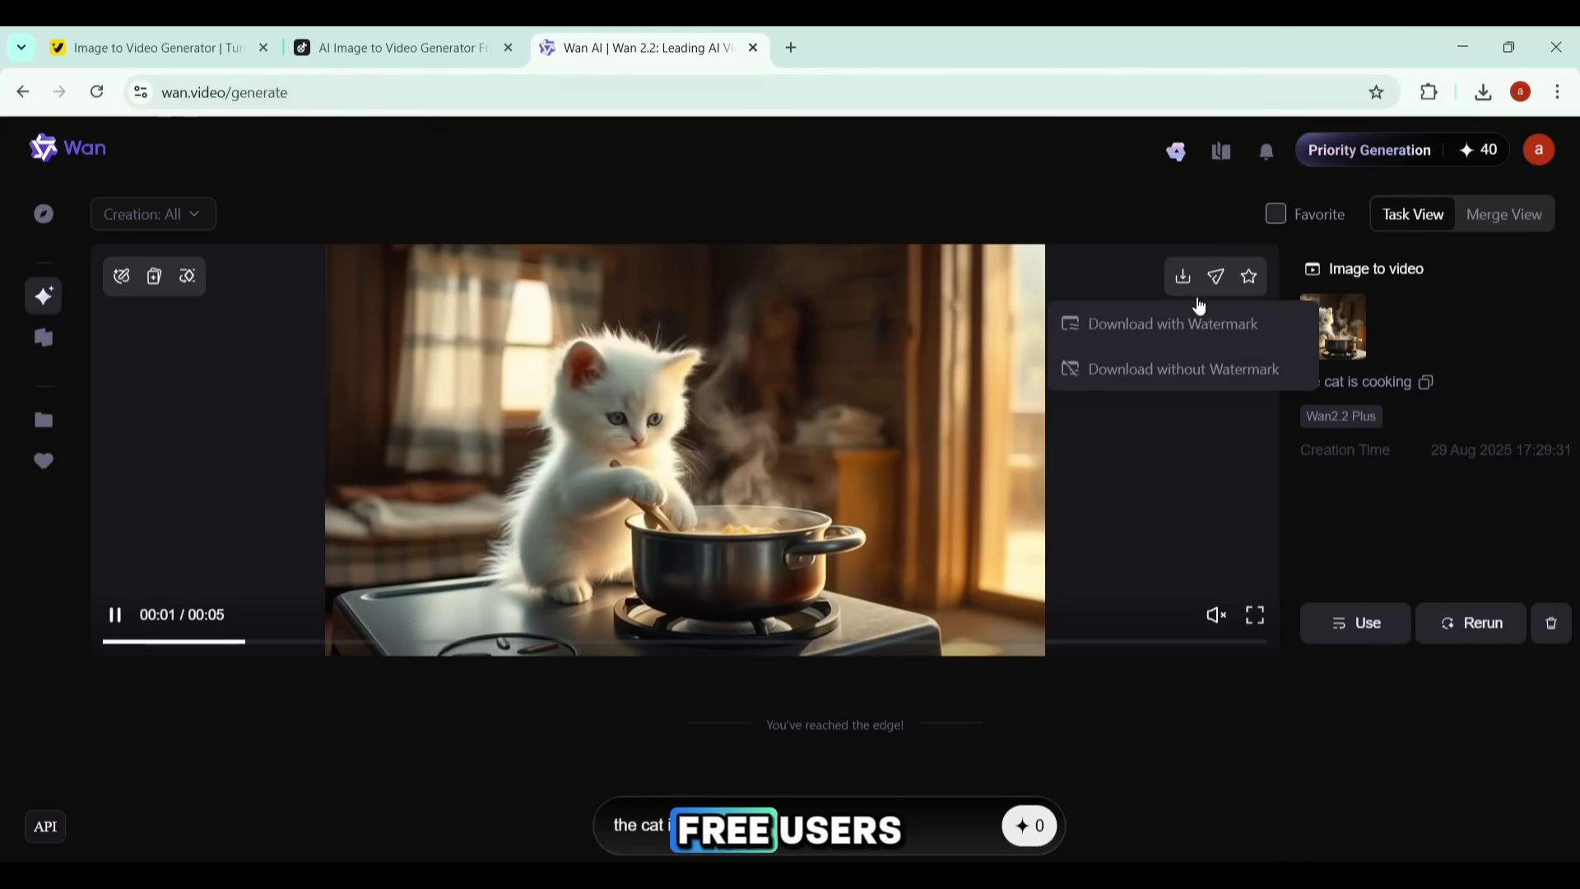
{"action": "mouse_move", "coordinate": [1185, 282]}
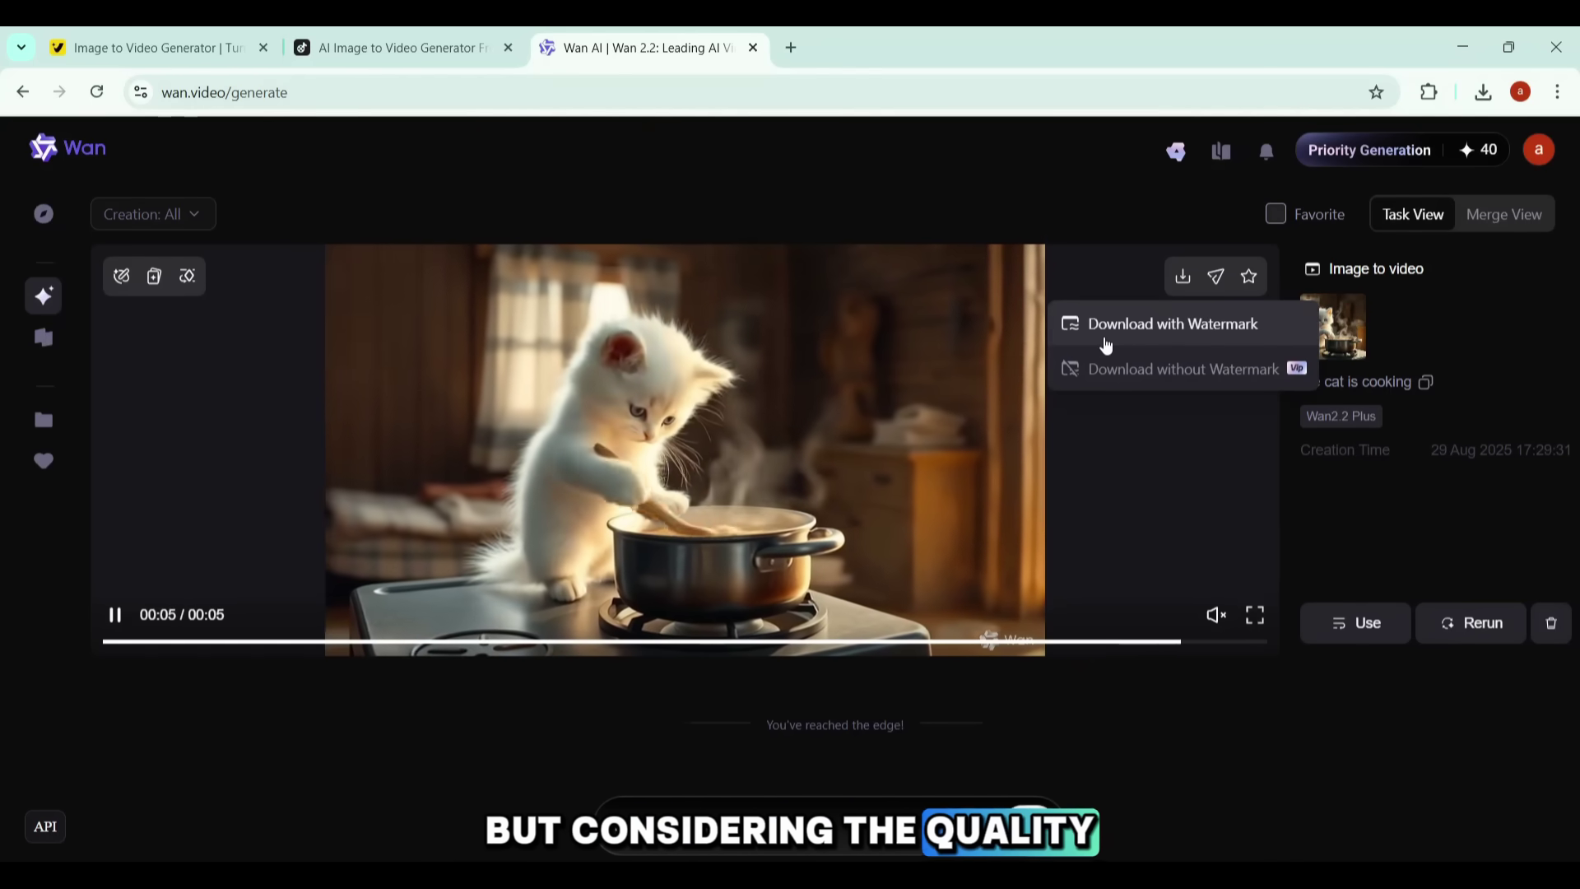
{"action": "left_click", "coordinate": [1186, 325]}
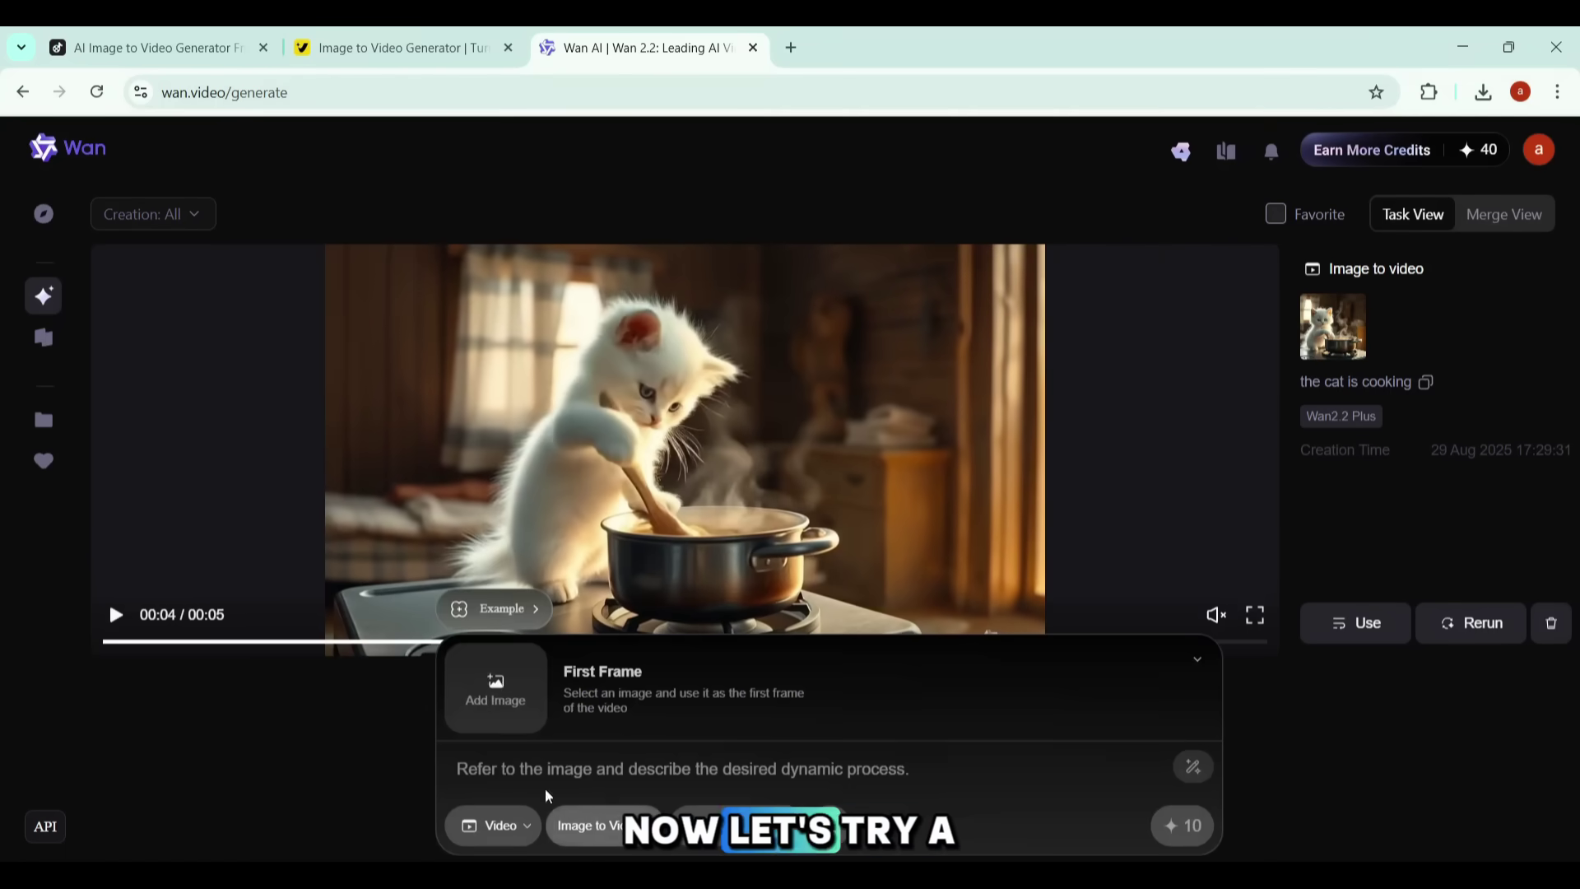
- Generate a Wan video from the beach photo with prompt 'The boy is walking on the beach' and replay it
{"action": "mouse_move", "coordinate": [494, 695]}
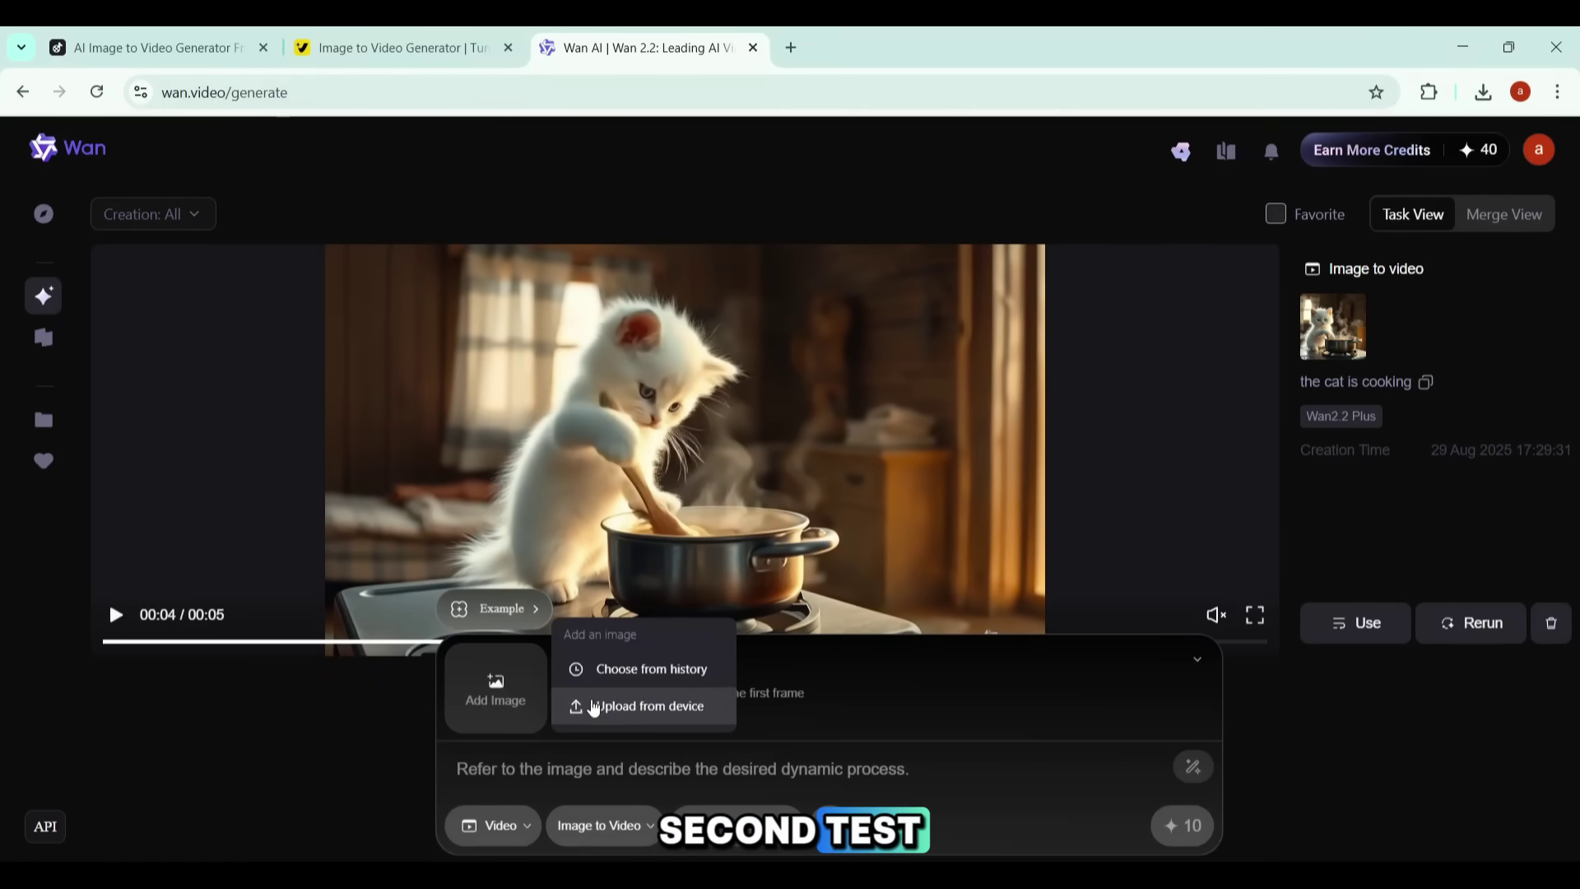
{"action": "left_click", "coordinate": [595, 709]}
{"action": "double_click", "coordinate": [471, 323]}
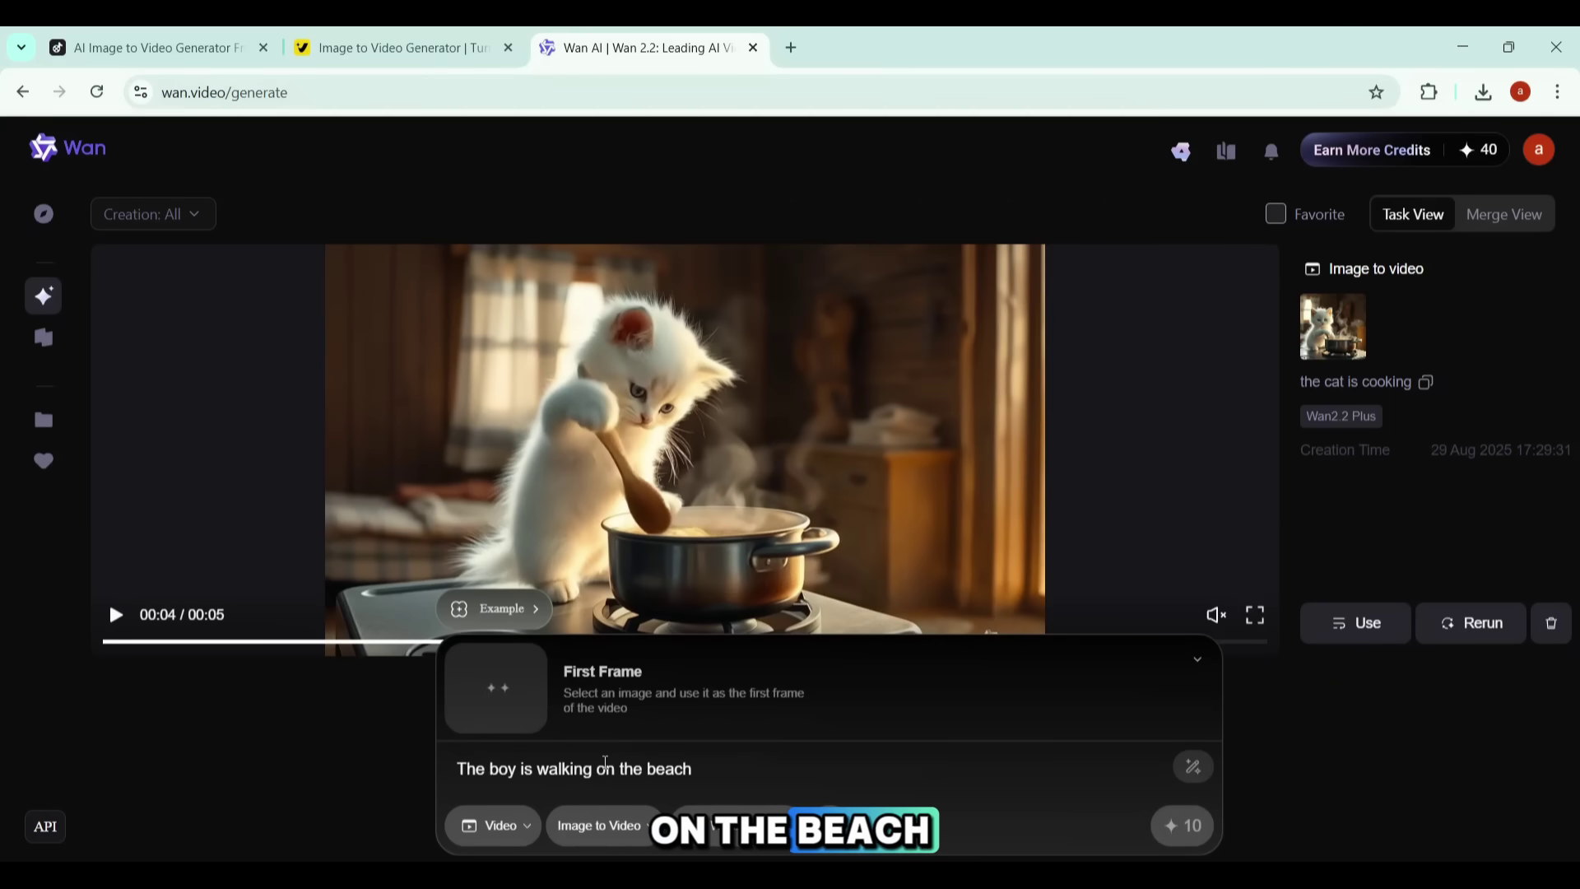
{"action": "type", "text": "."}
{"action": "left_click", "coordinate": [1177, 830]}
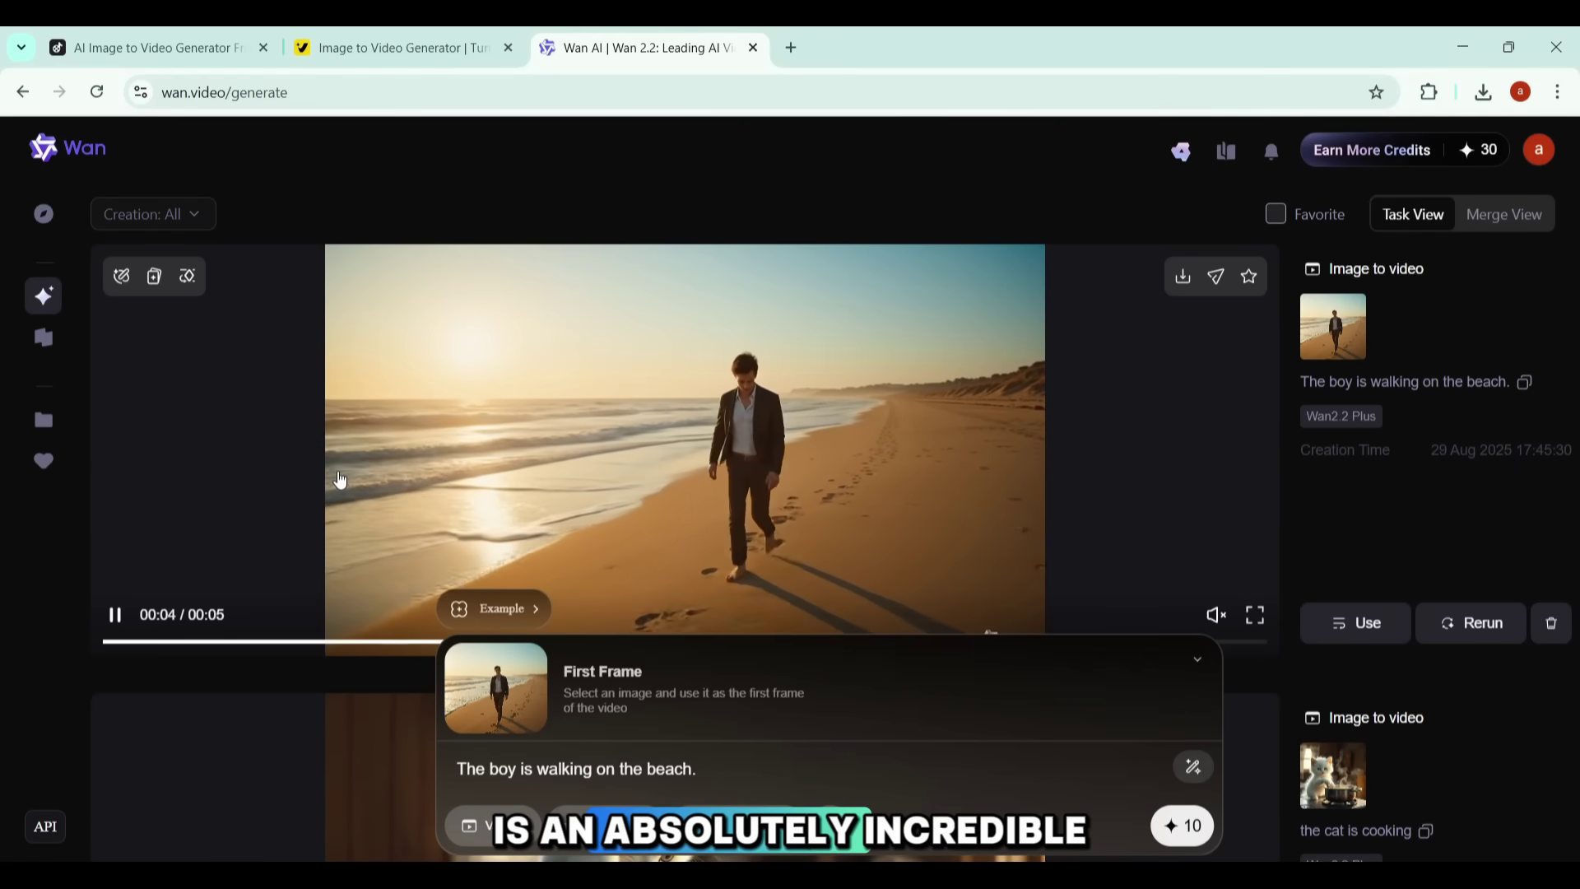
{"action": "left_click", "coordinate": [407, 676]}
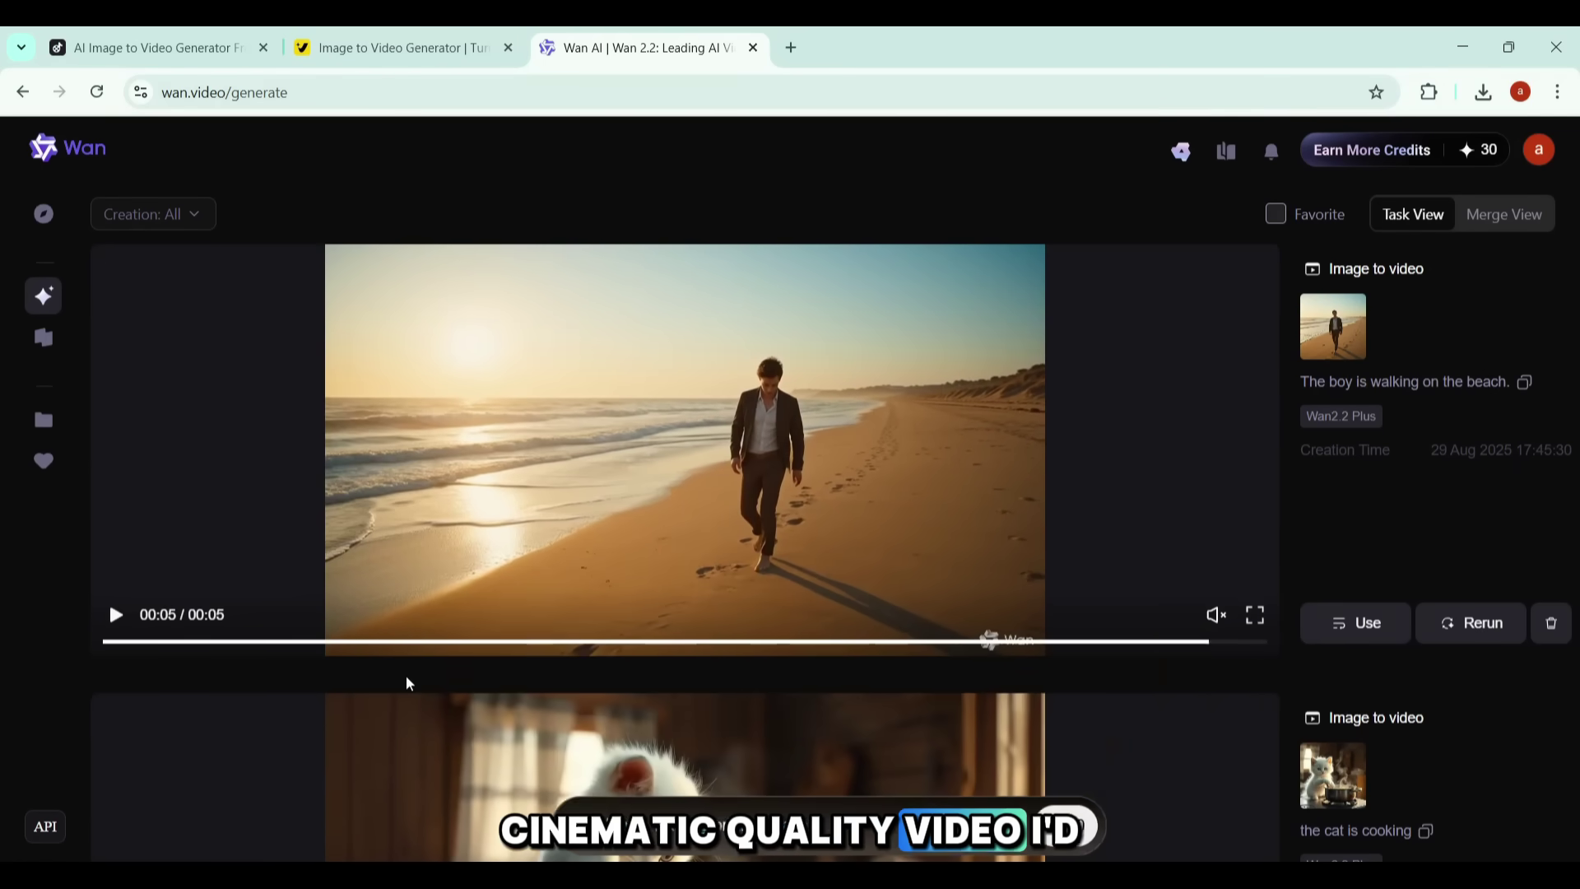
{"action": "left_click", "coordinate": [529, 430]}
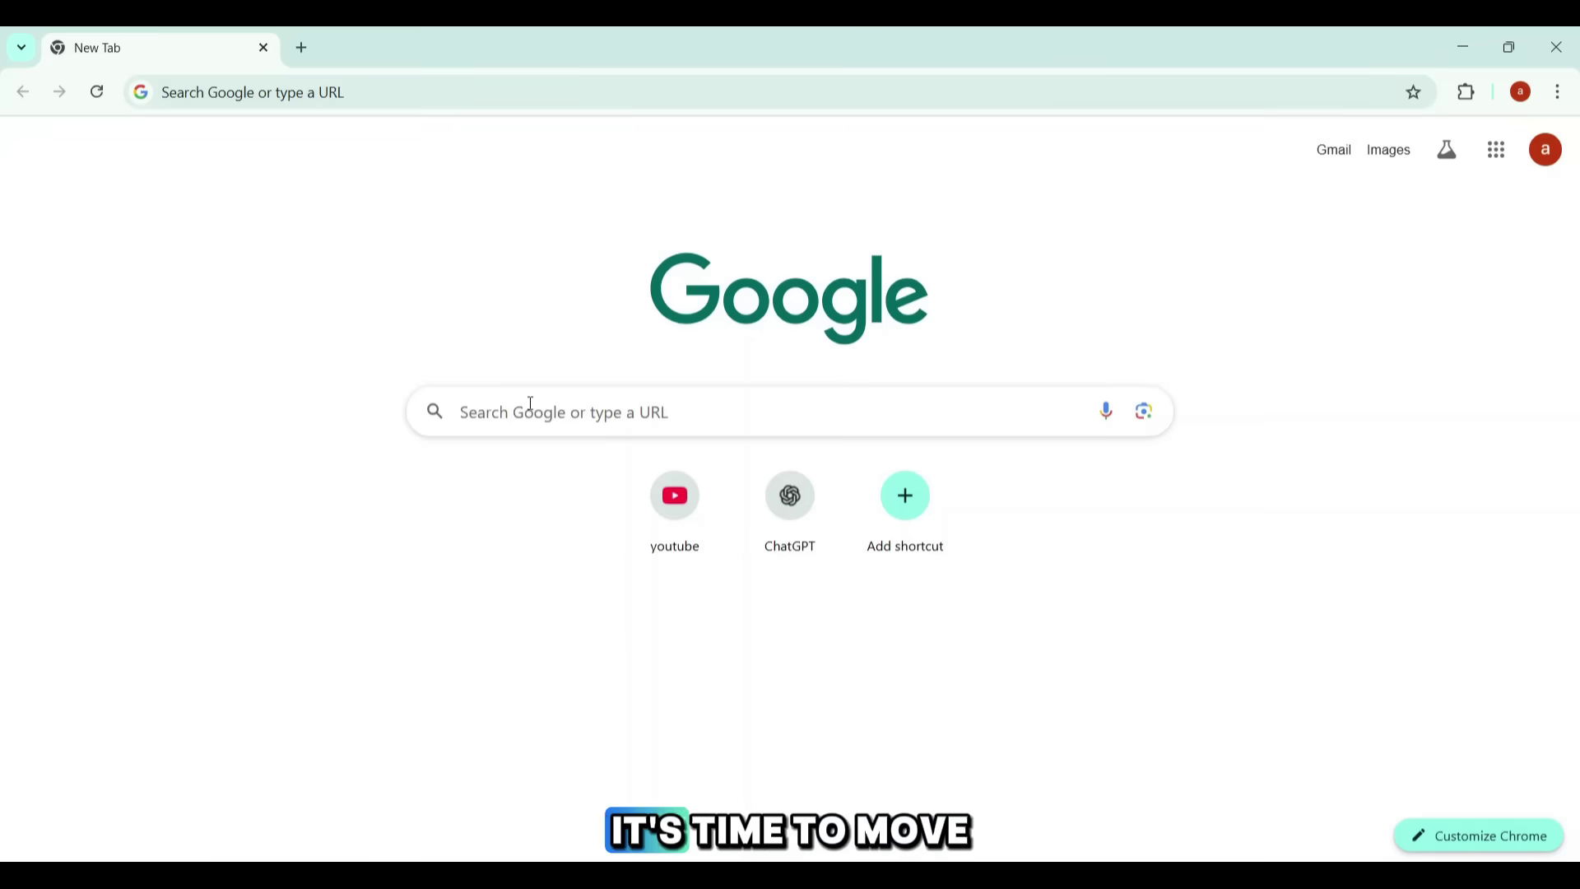
- Search Google for tencent hunyuan from the new tab
{"action": "left_click", "coordinate": [529, 409]}
{"action": "type", "text": "tenc"}
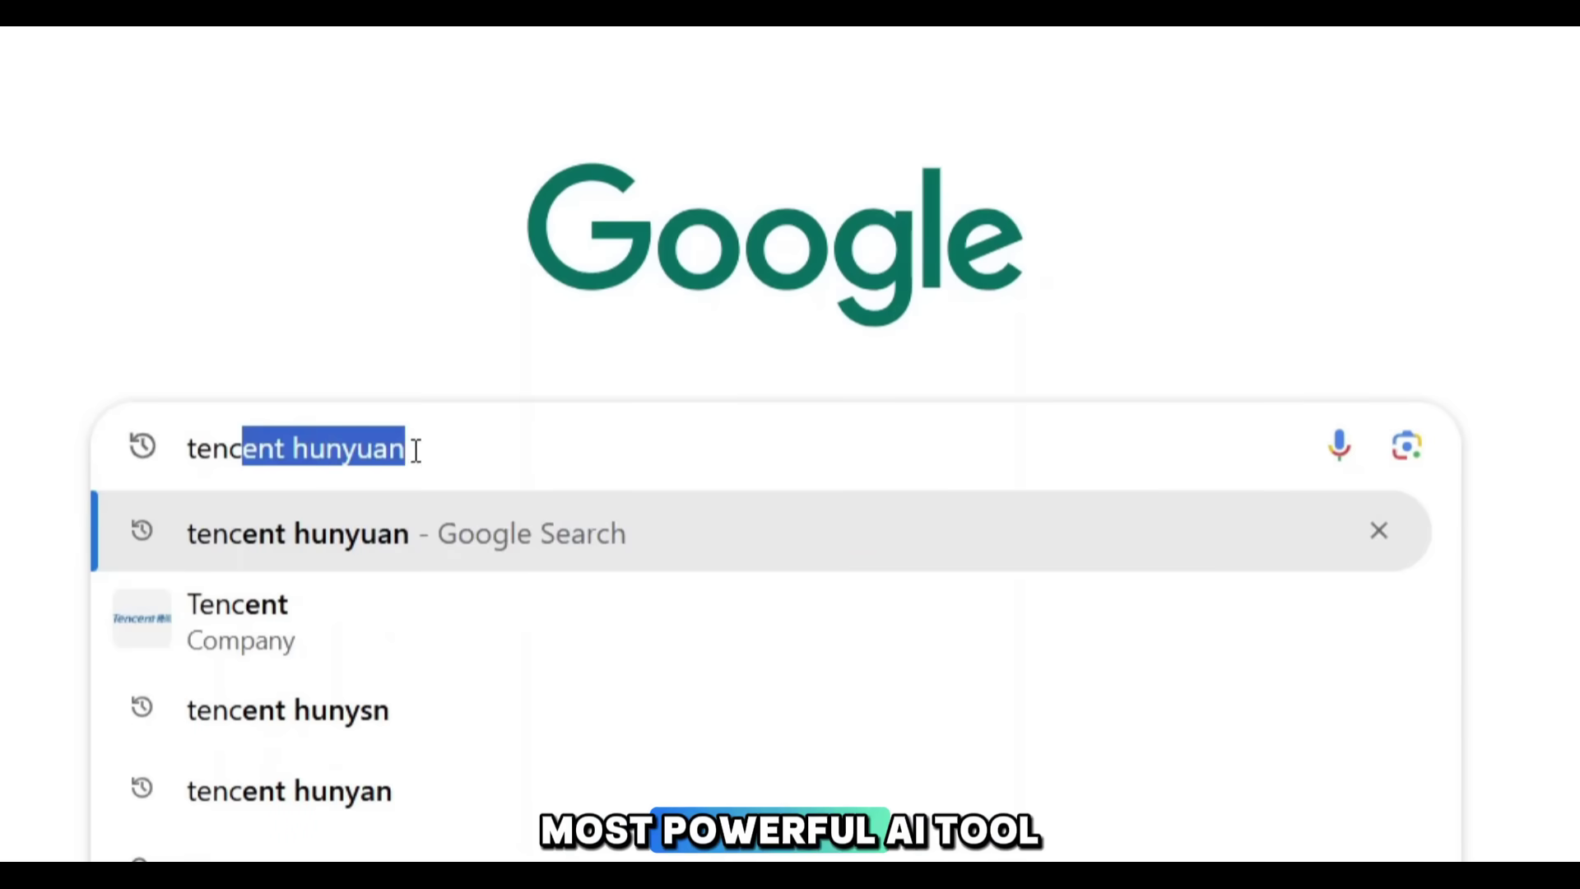
{"action": "left_click", "coordinate": [431, 448]}
{"action": "triple_click", "coordinate": [319, 448]}
{"action": "key", "text": "Return"}
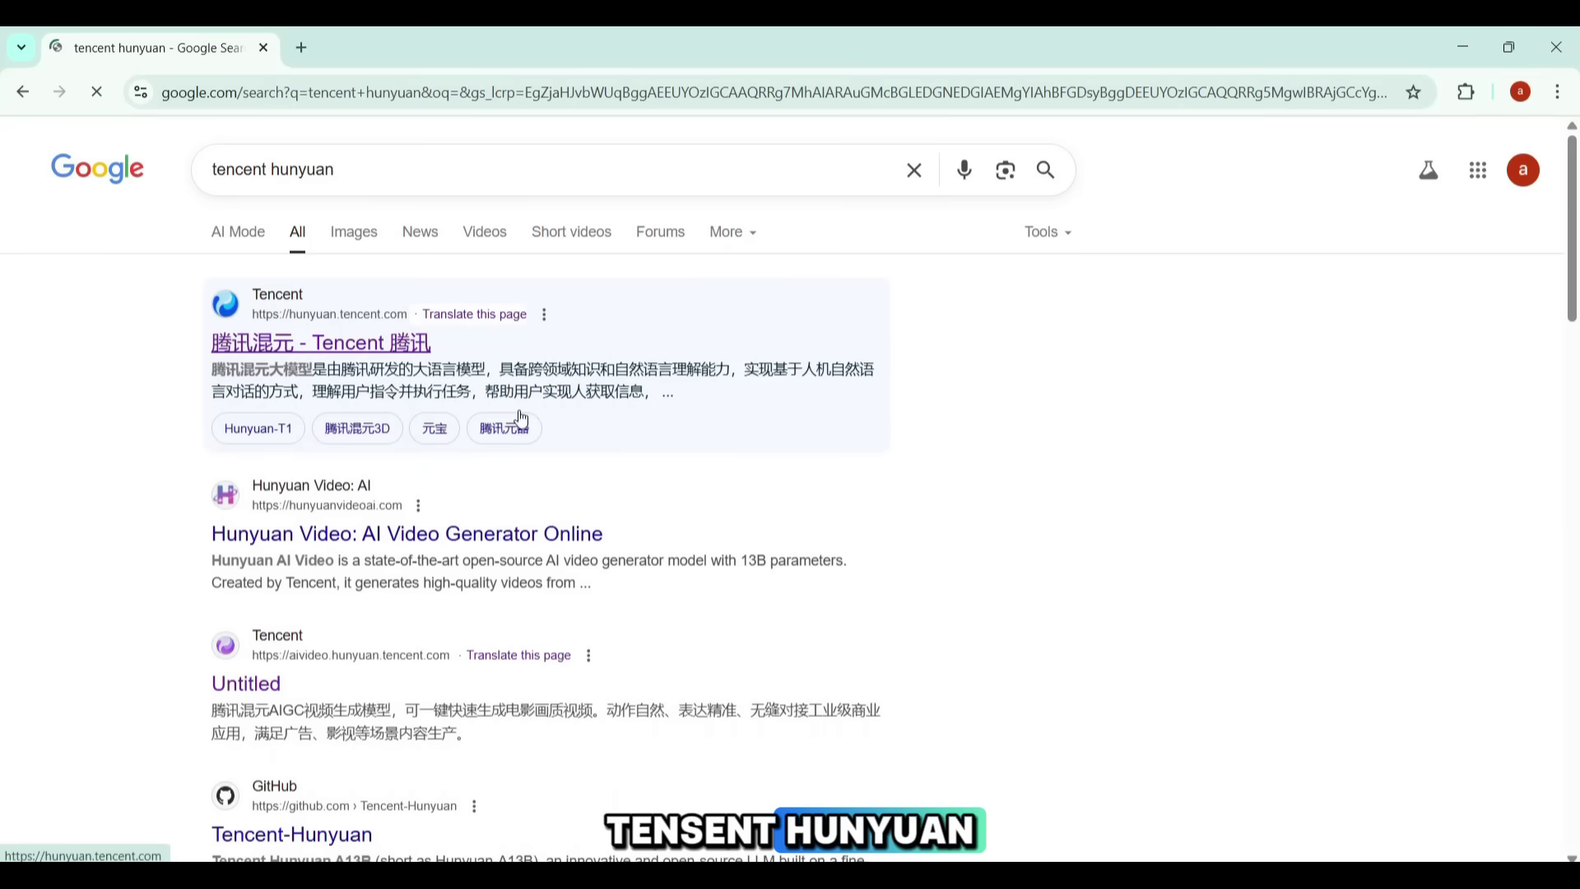
- Open Tencent Hunyuan's official site and translate it into English
{"action": "left_click", "coordinate": [265, 346]}
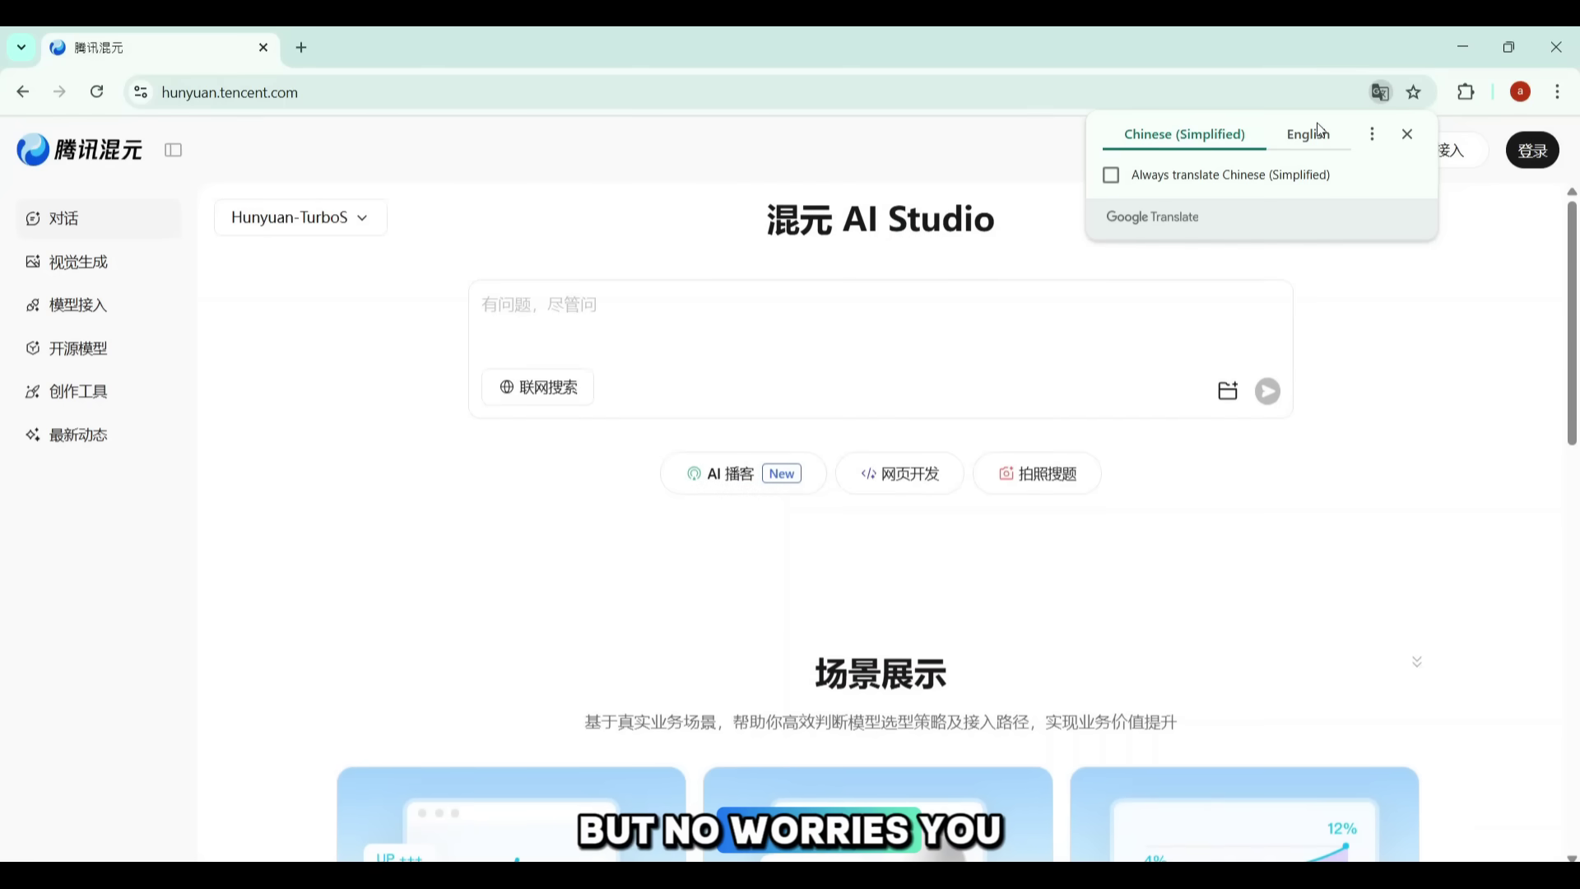
{"action": "left_click", "coordinate": [1311, 149]}
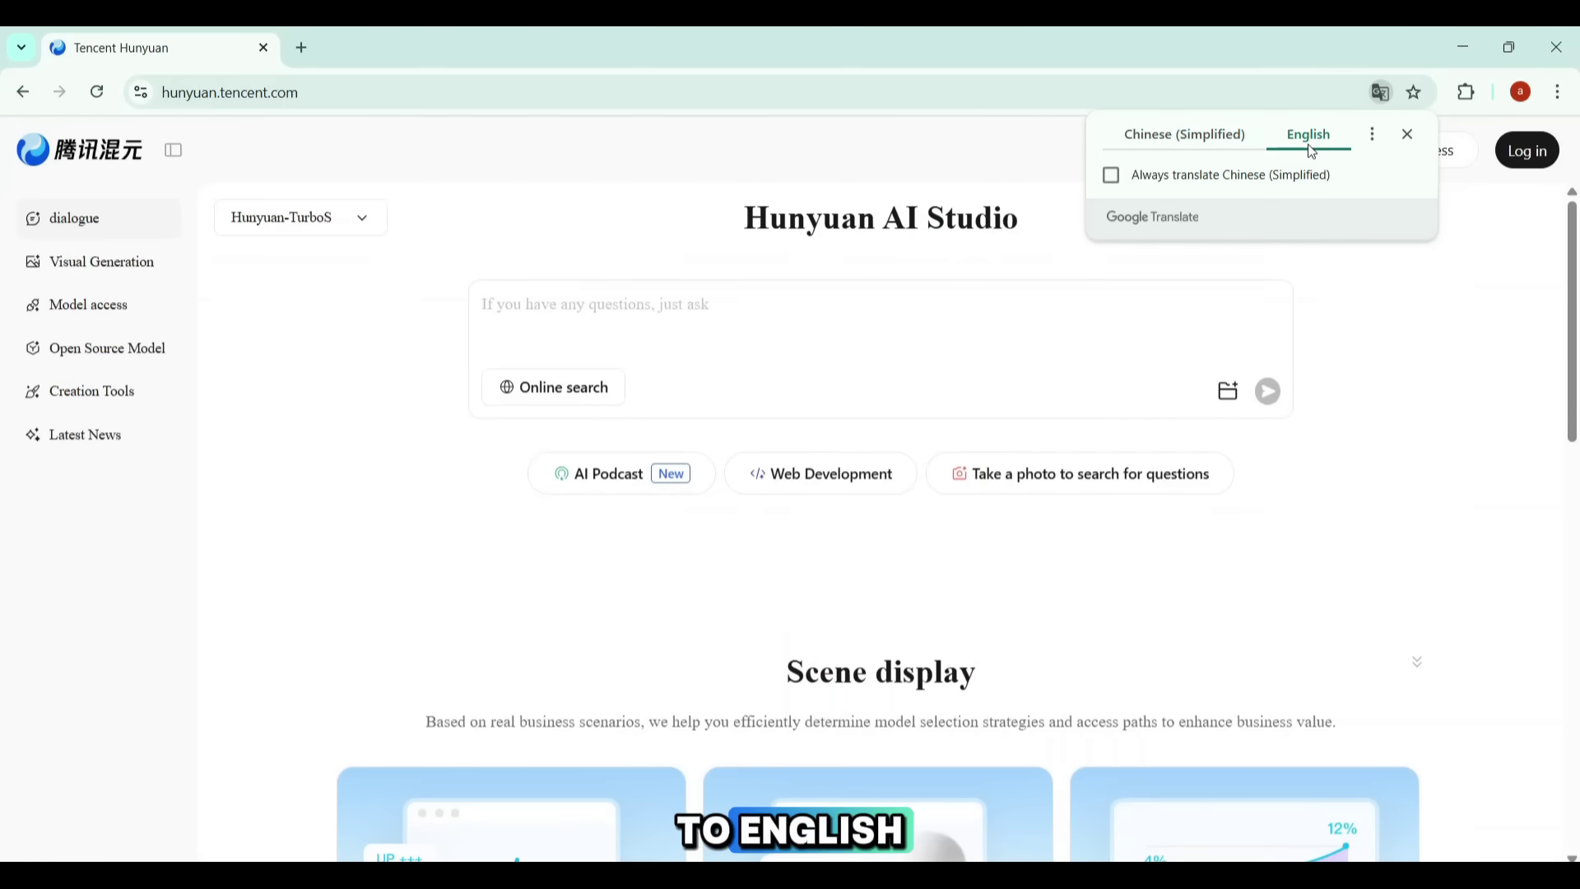
{"action": "left_click", "coordinate": [1444, 260]}
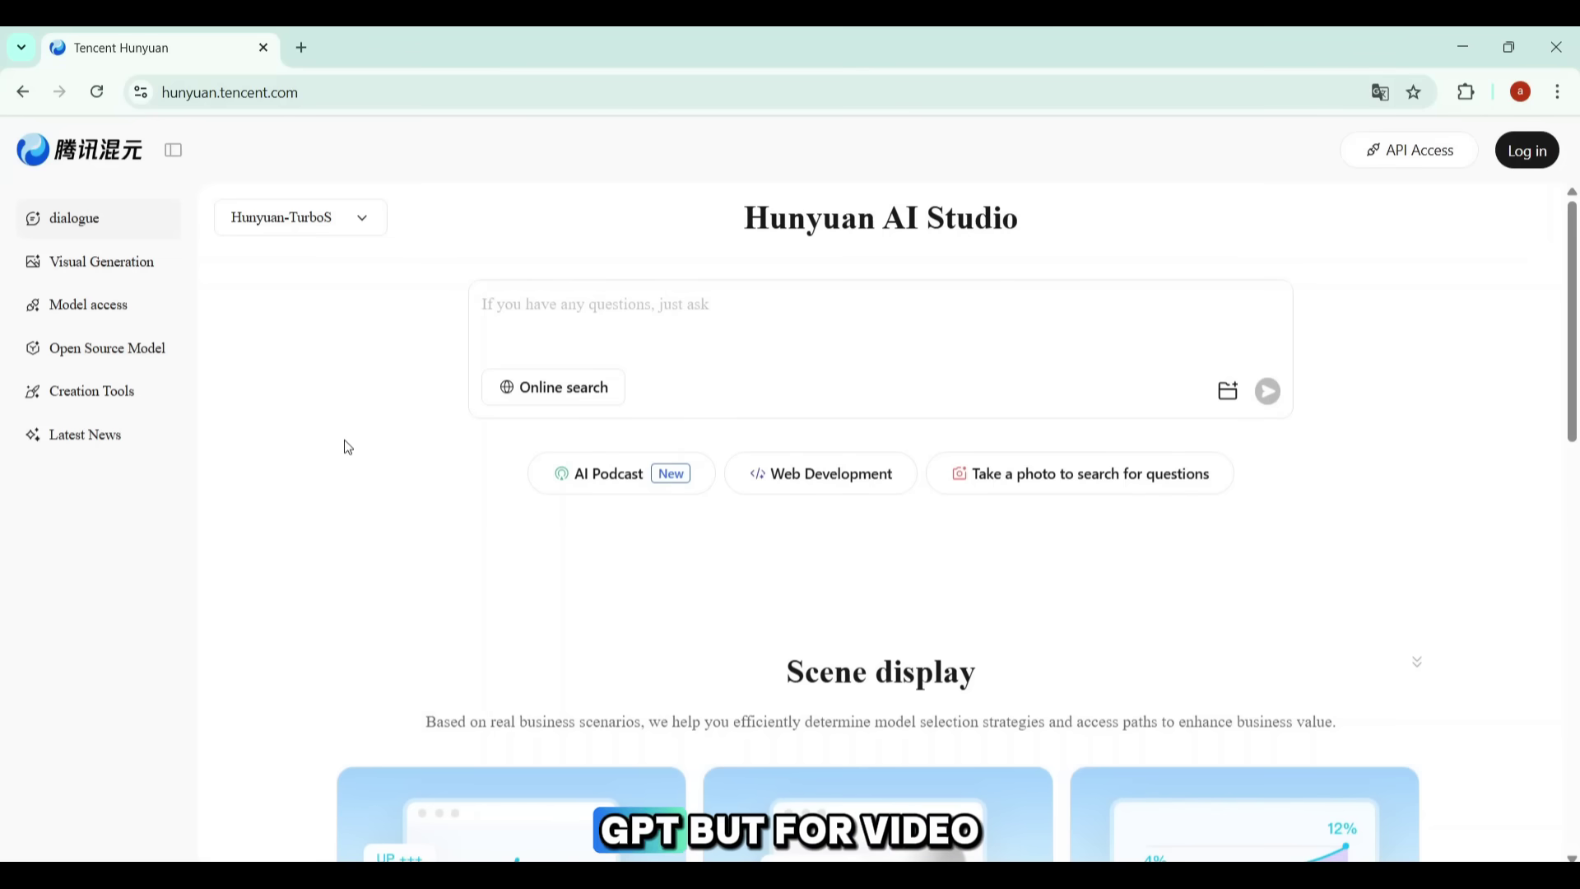
- Open the Visual Generation section and look through its showcase
{"action": "left_click", "coordinate": [81, 274]}
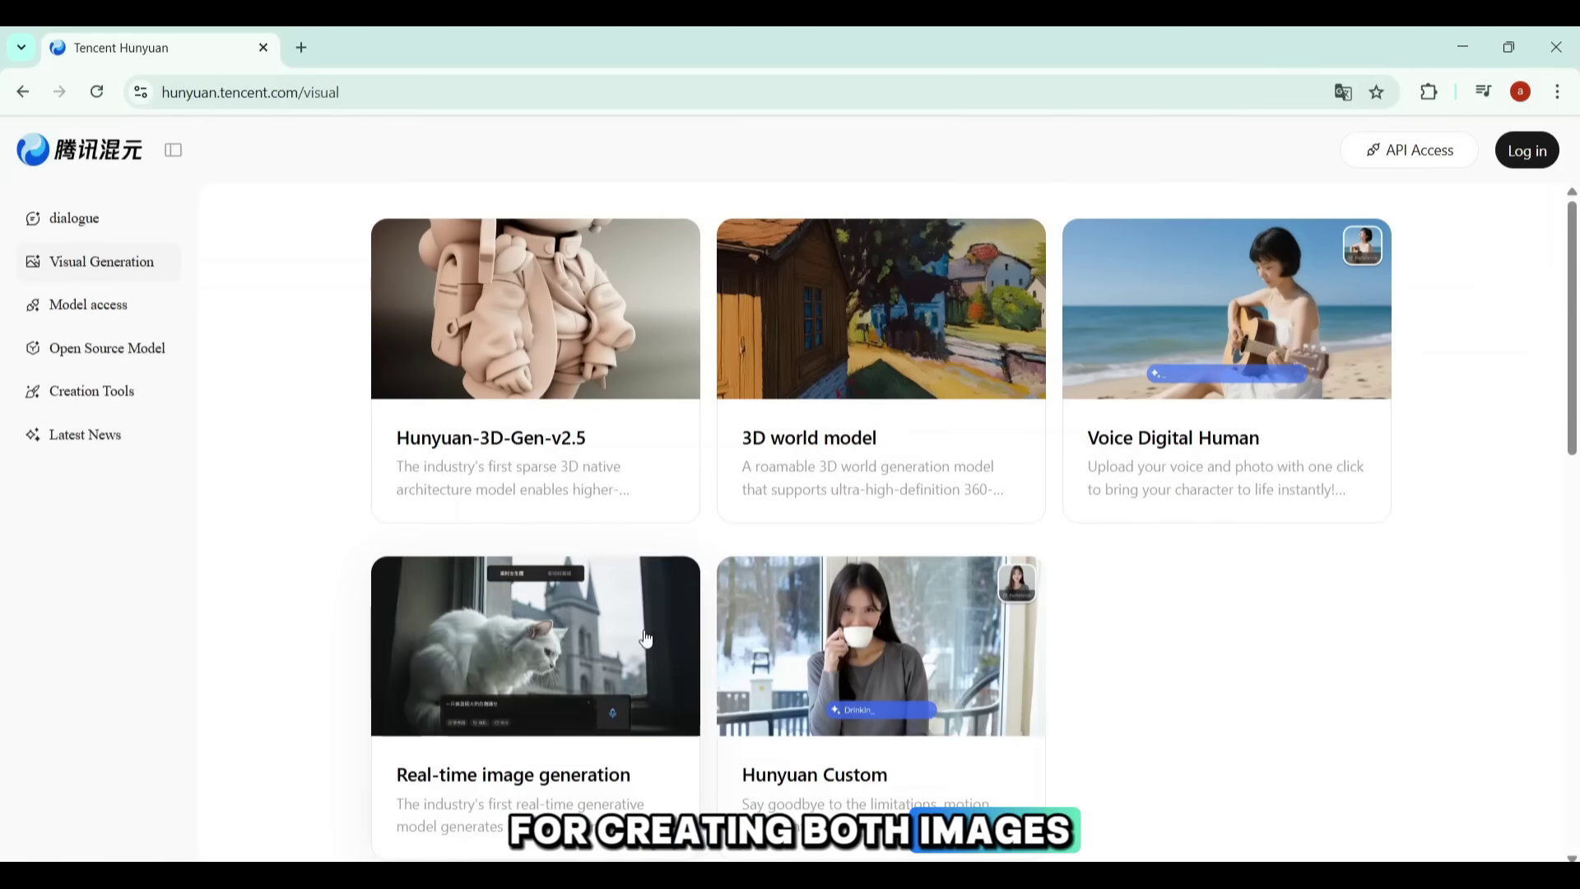
{"action": "scroll", "coordinate": [662, 566], "scroll_direction": "down", "scroll_amount": 2}
{"action": "scroll", "coordinate": [1116, 546], "scroll_direction": "up", "scroll_amount": 2}
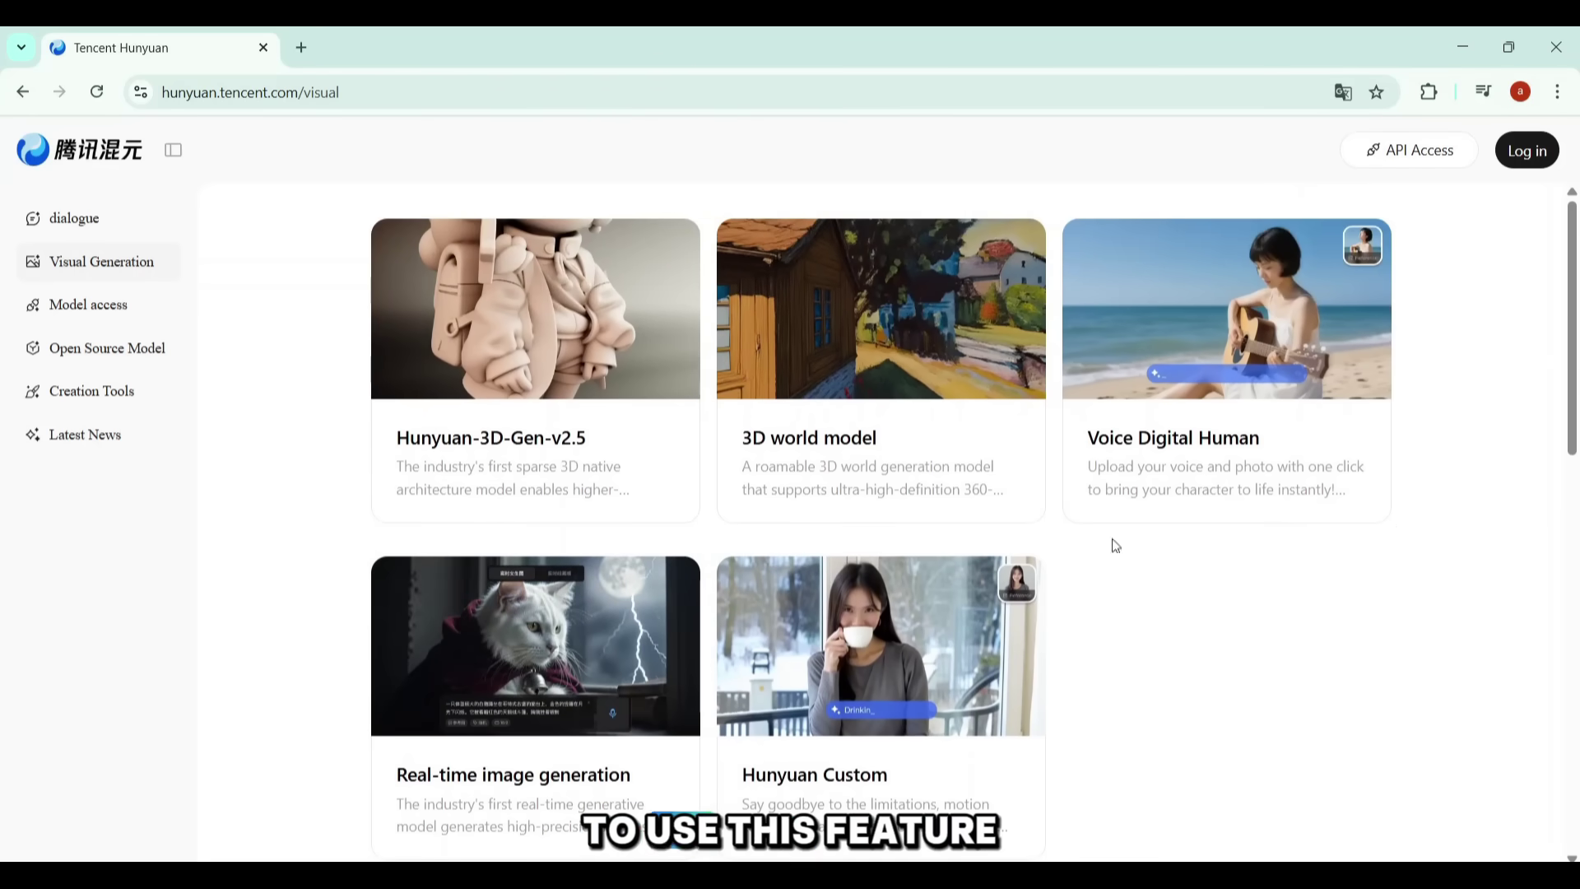
- Sign in with an email verification code, re-translate to English, and open Hunyuan Custom
{"action": "left_click", "coordinate": [1538, 152]}
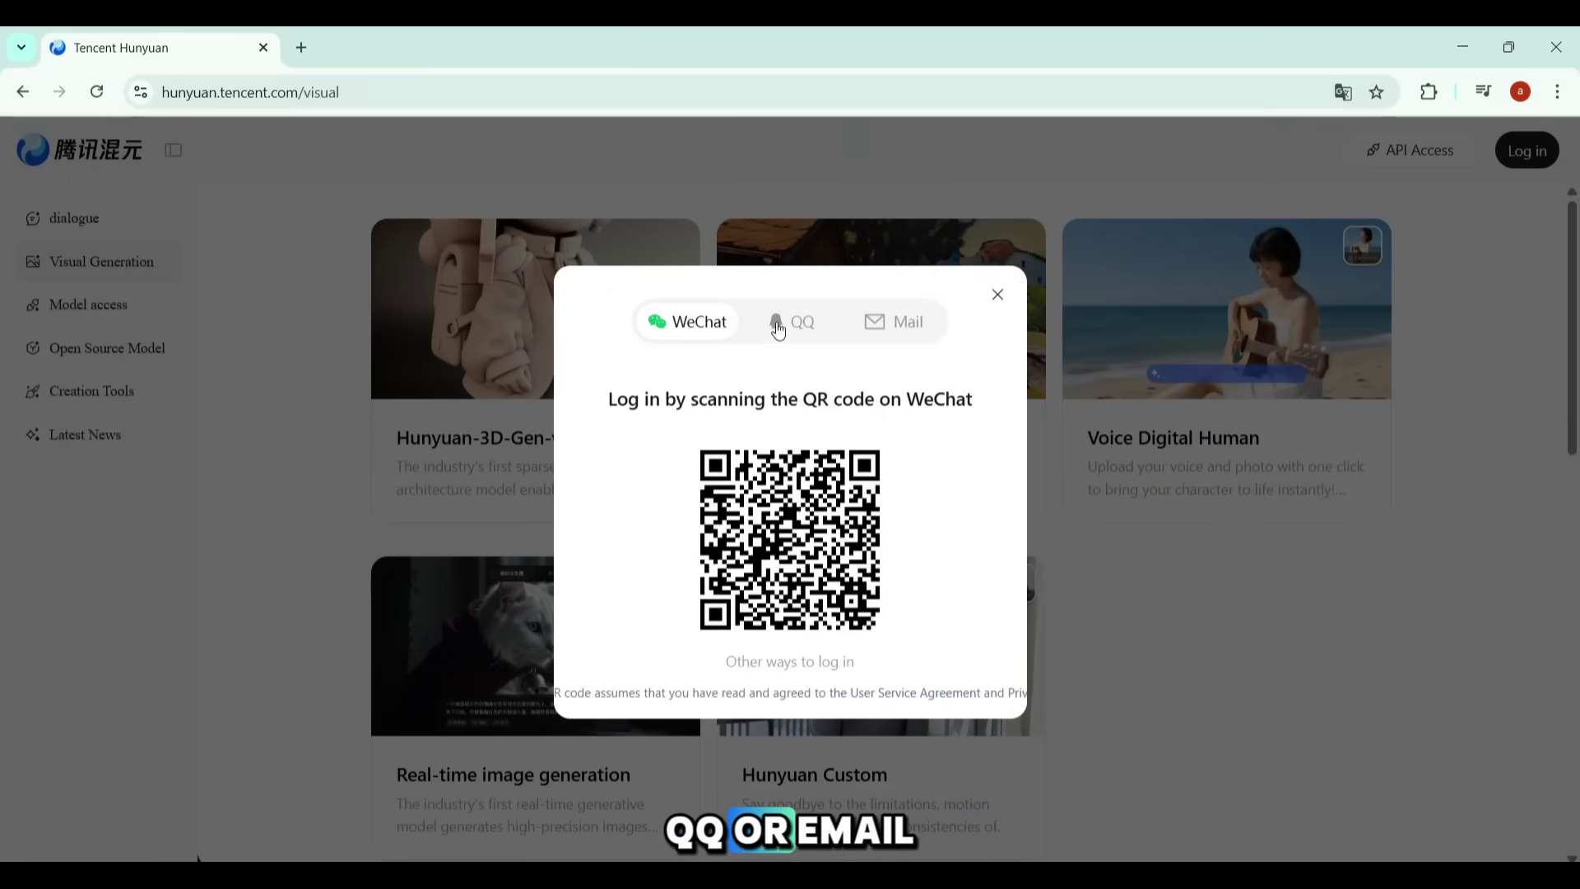
{"action": "left_click", "coordinate": [901, 332]}
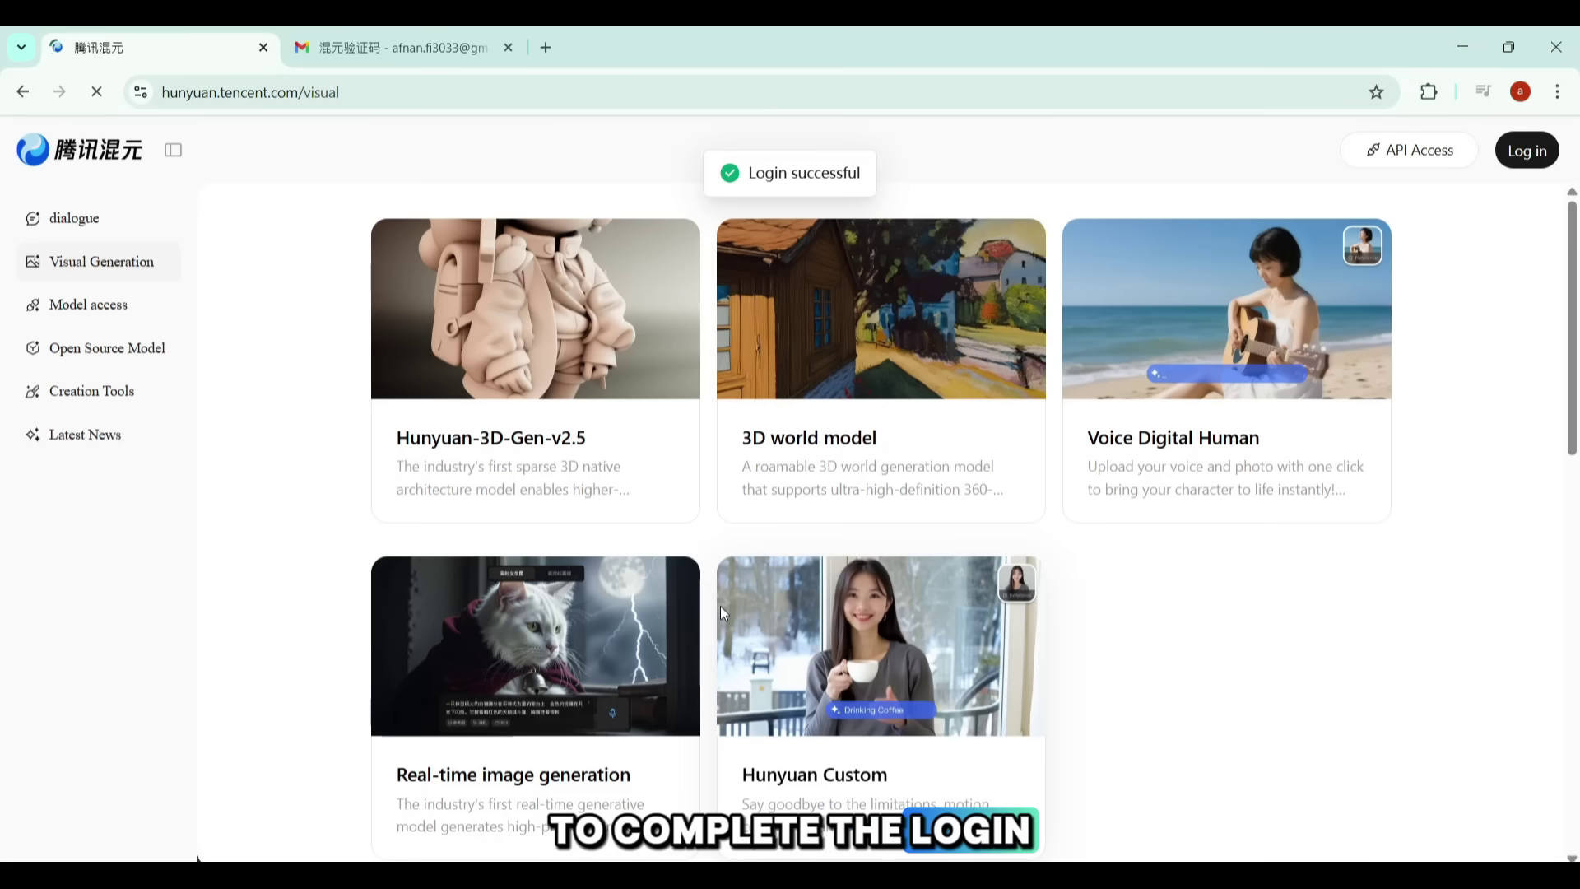
{"action": "left_click", "coordinate": [1270, 135]}
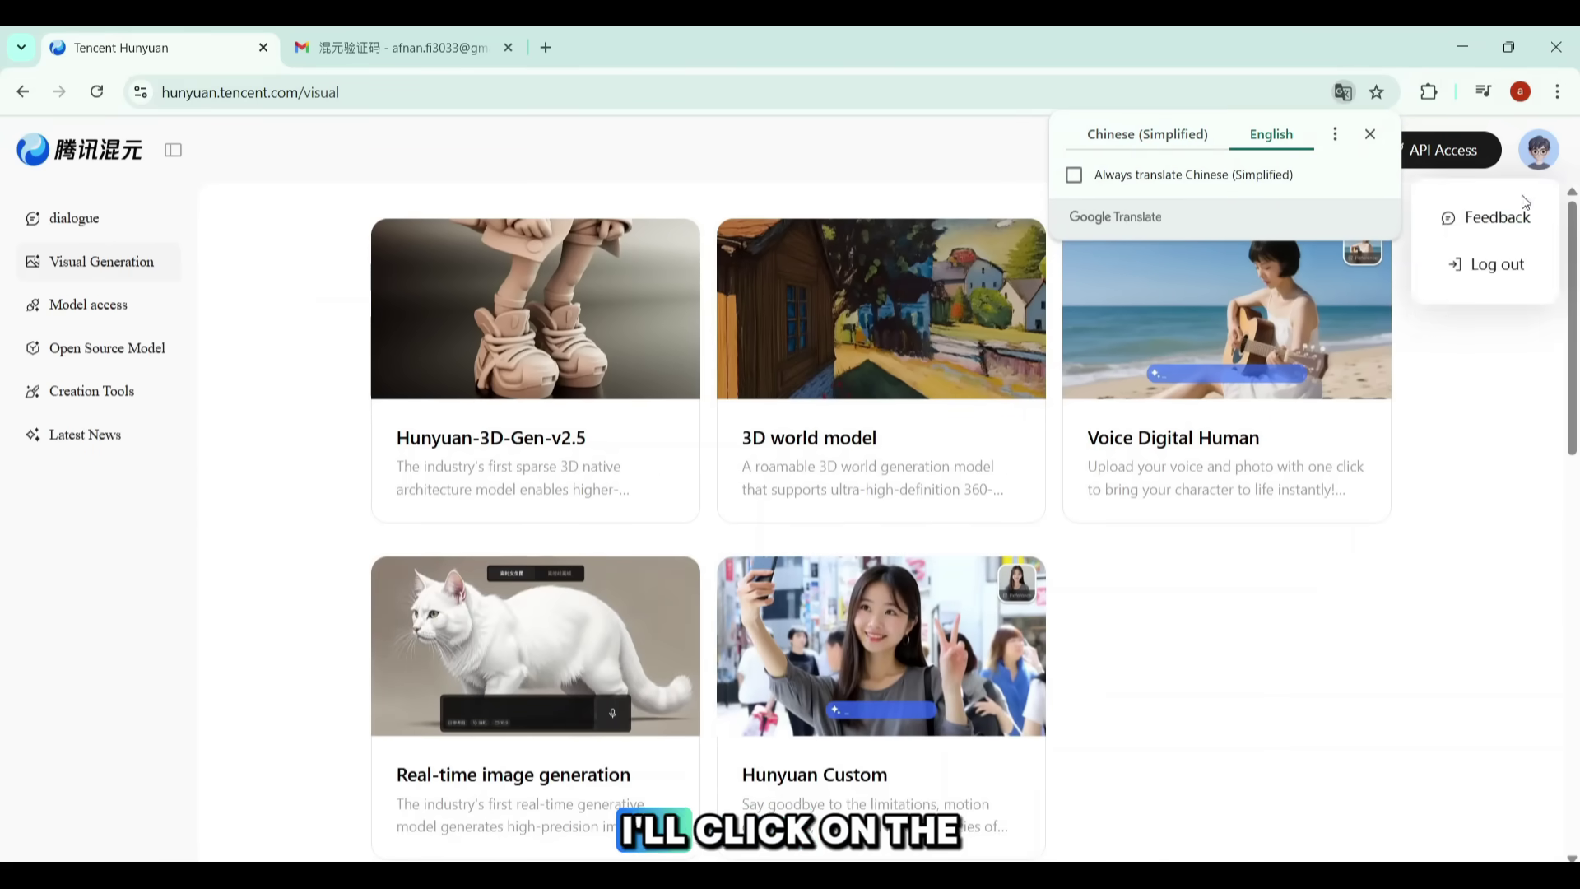
{"action": "left_click", "coordinate": [875, 632]}
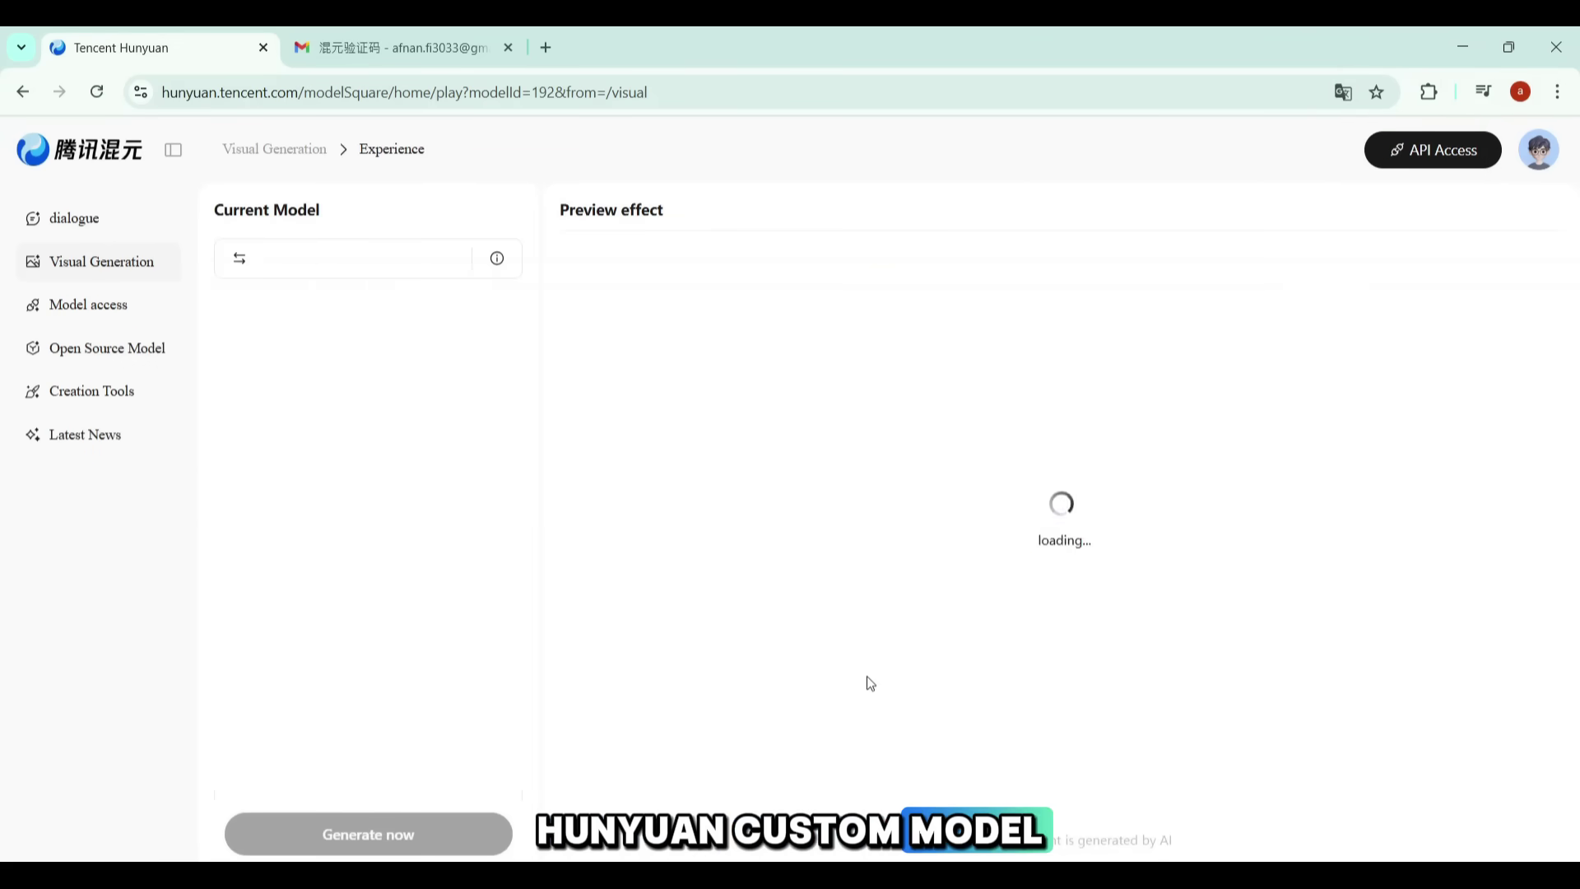
- Keep Reference Video as the generation model in the model list
{"action": "left_click", "coordinate": [335, 260]}
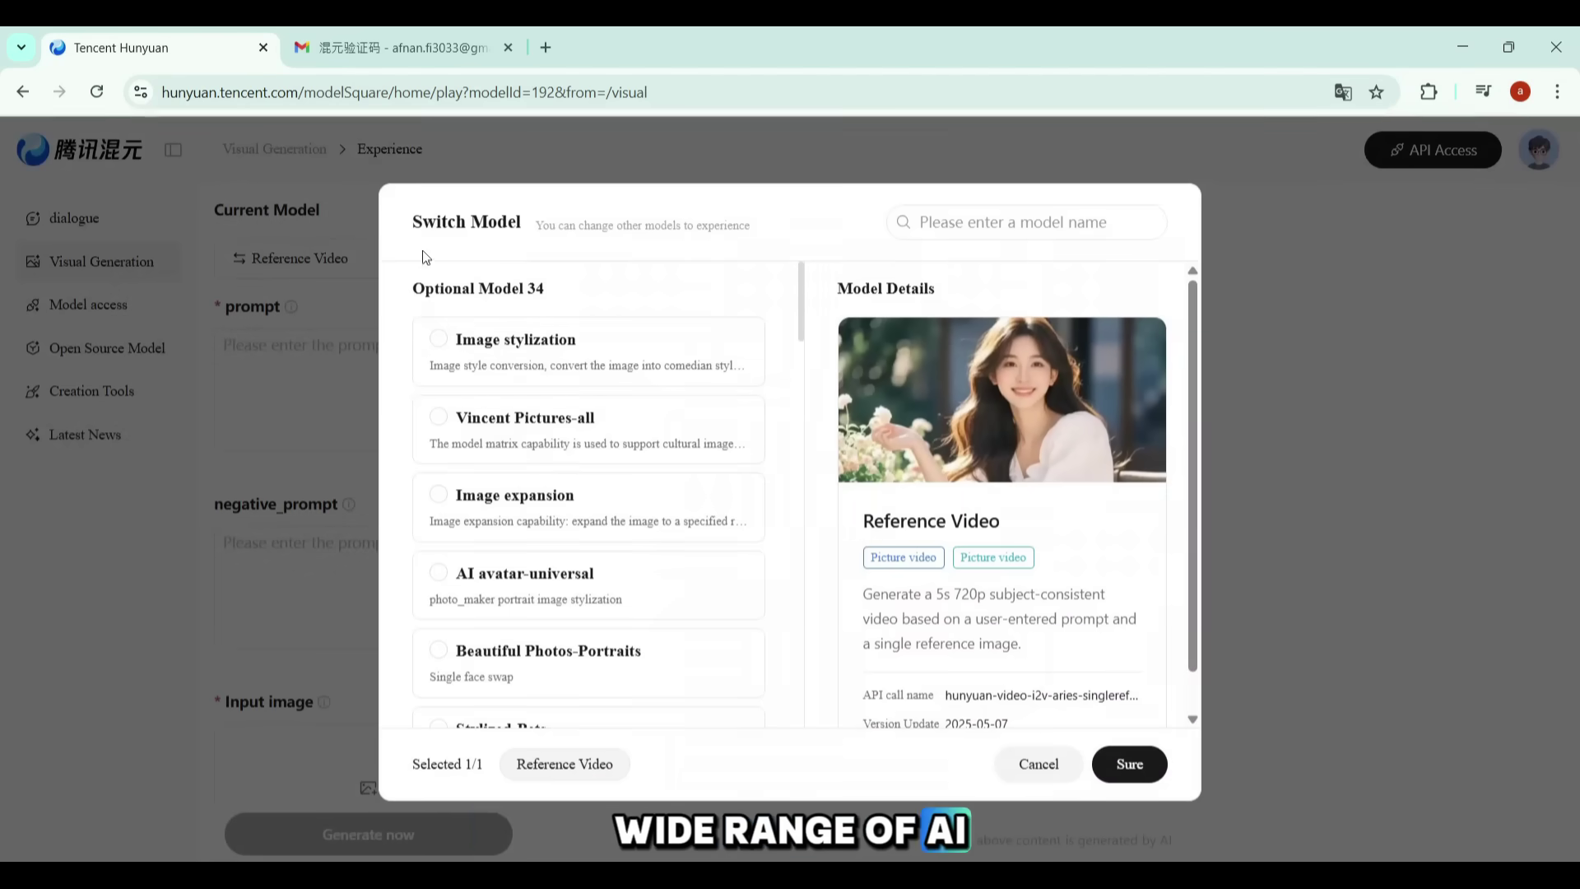
{"action": "scroll", "coordinate": [537, 471], "scroll_direction": "down", "scroll_amount": 2}
{"action": "scroll", "coordinate": [537, 475], "scroll_direction": "down", "scroll_amount": 10}
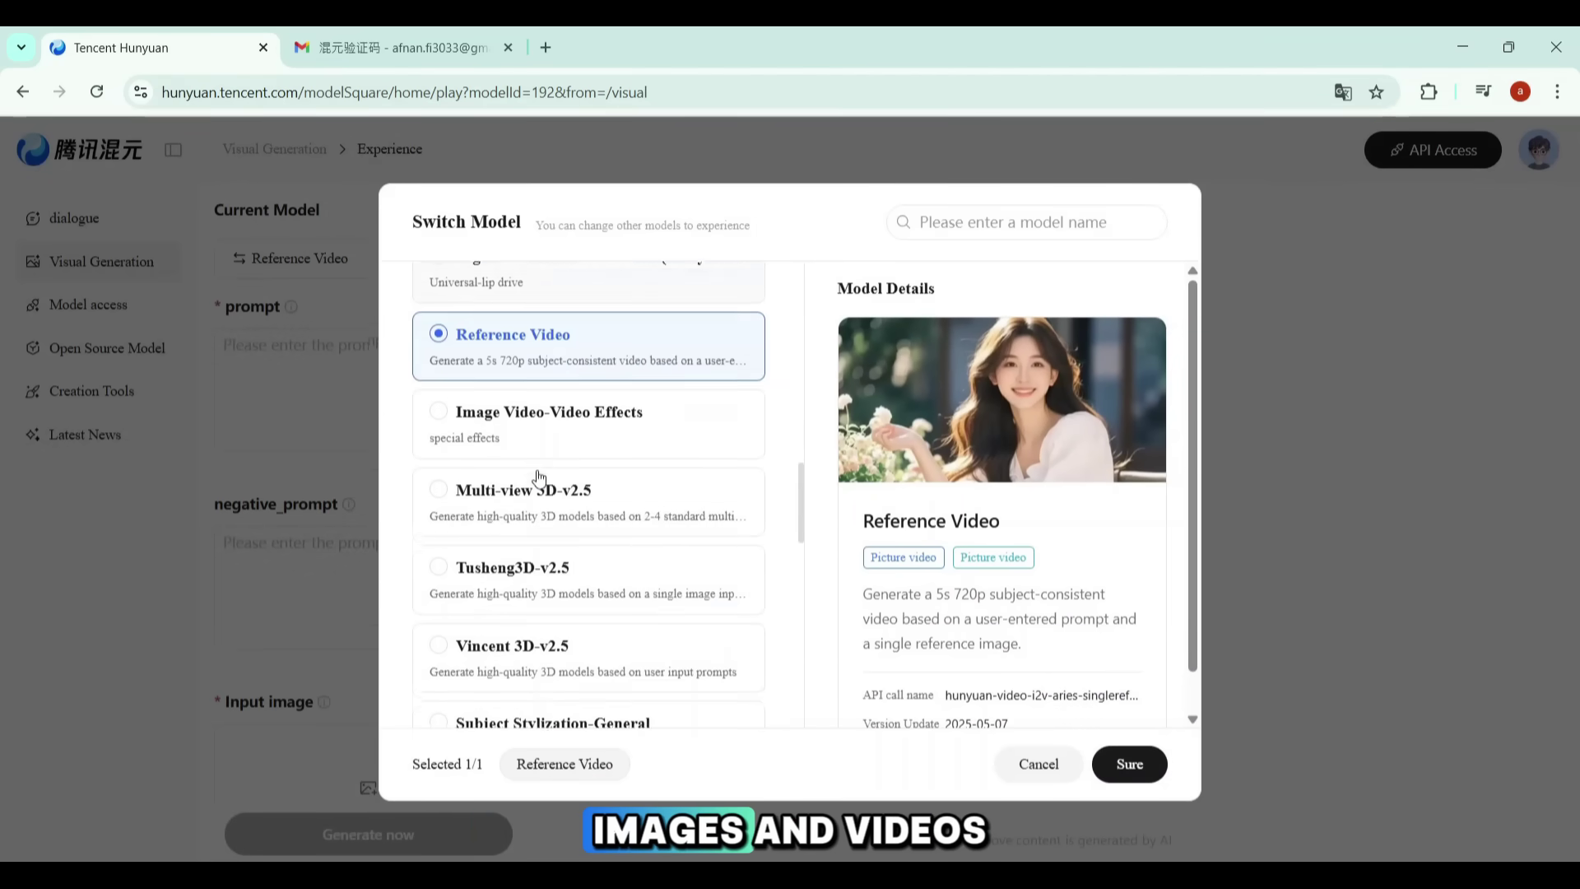
{"action": "scroll", "coordinate": [539, 478], "scroll_direction": "down", "scroll_amount": 3}
{"action": "left_click", "coordinate": [1038, 764]}
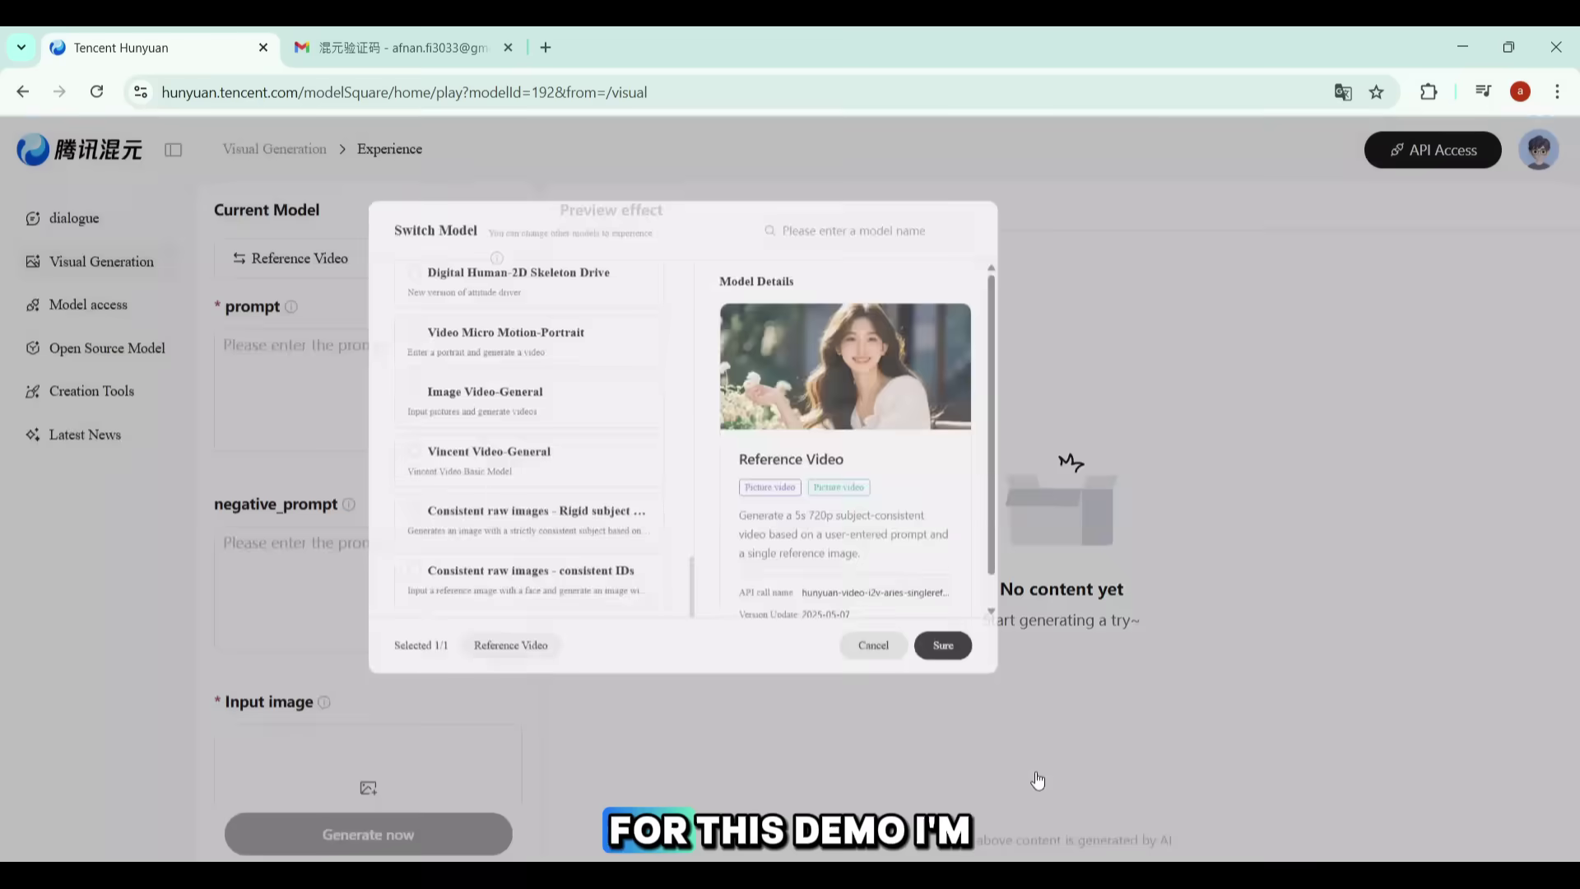
- Upload the kitten-at-the-stove image as the input image
{"action": "scroll", "coordinate": [358, 500], "scroll_direction": "down", "scroll_amount": 2}
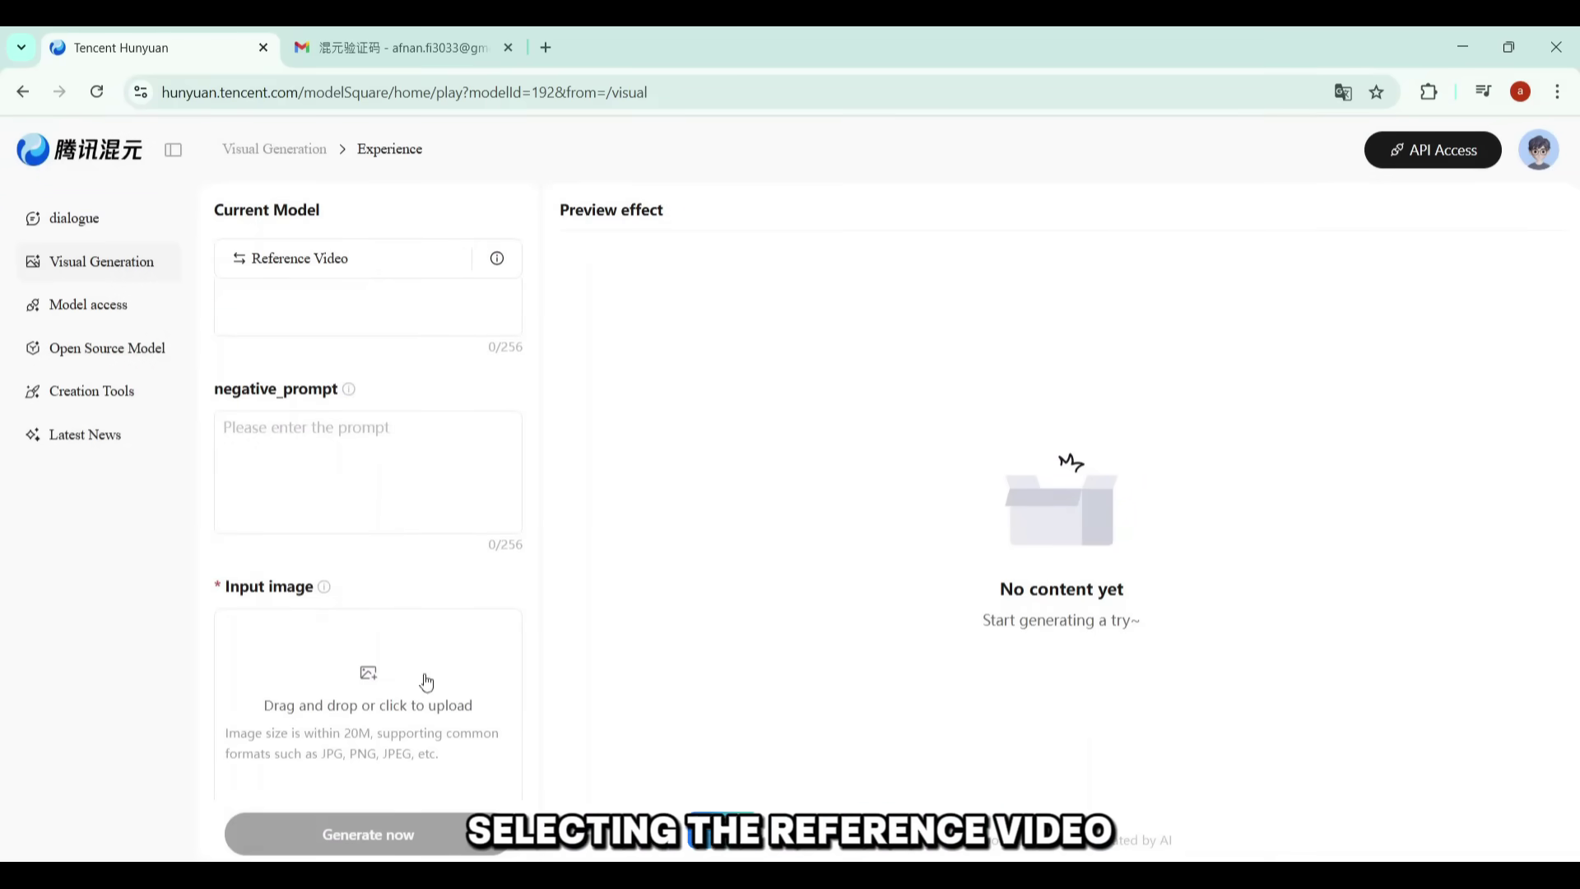
{"action": "left_click", "coordinate": [357, 680]}
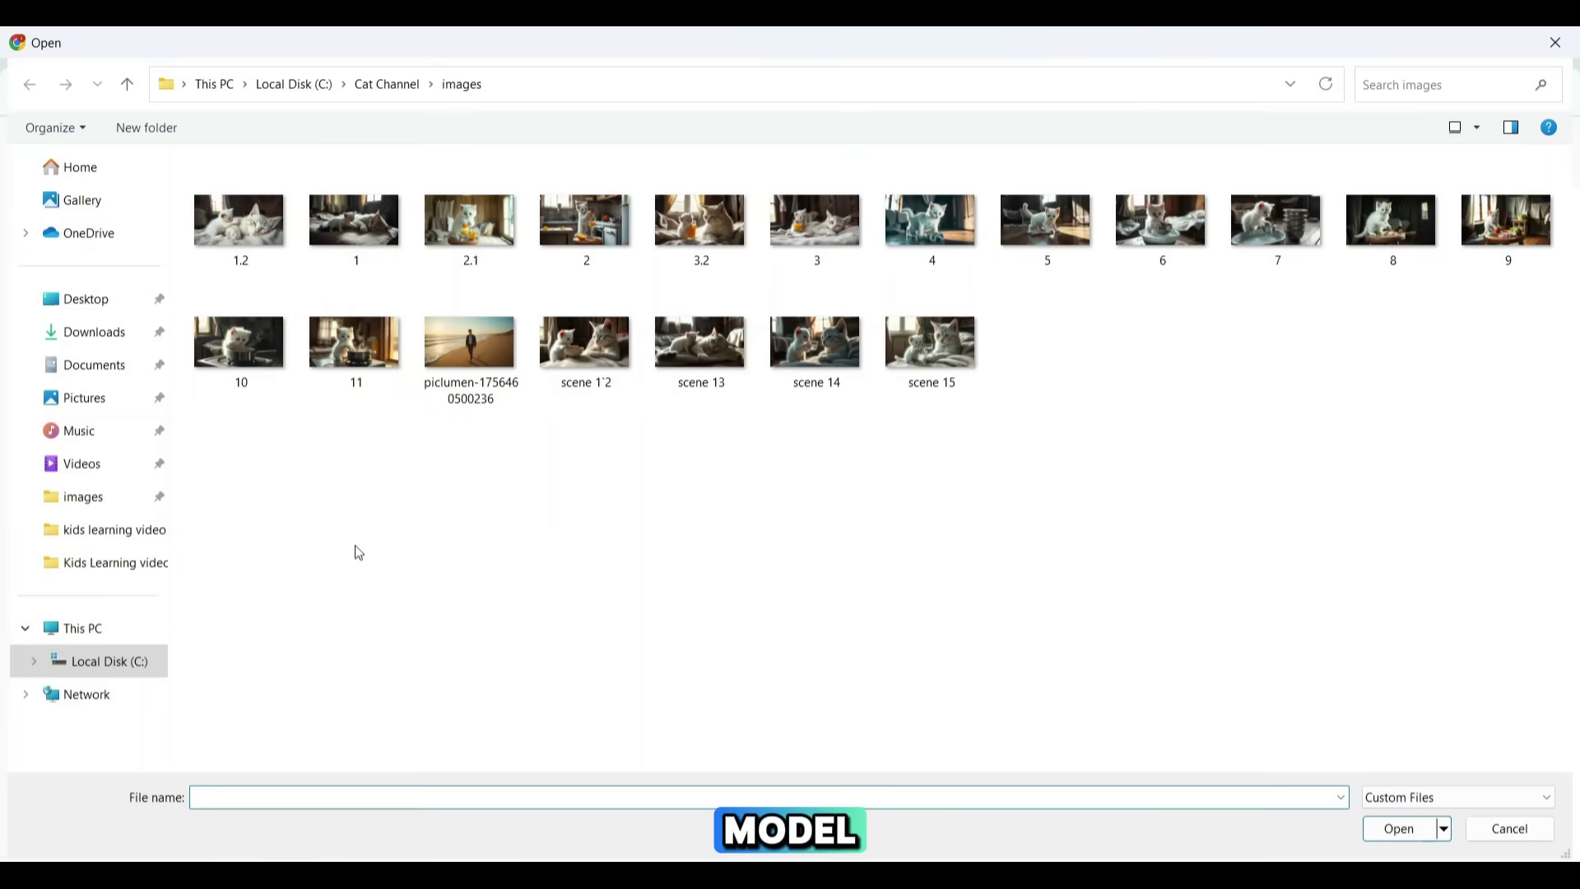
{"action": "double_click", "coordinate": [357, 374]}
{"action": "scroll", "coordinate": [361, 395], "scroll_direction": "up", "scroll_amount": 2}
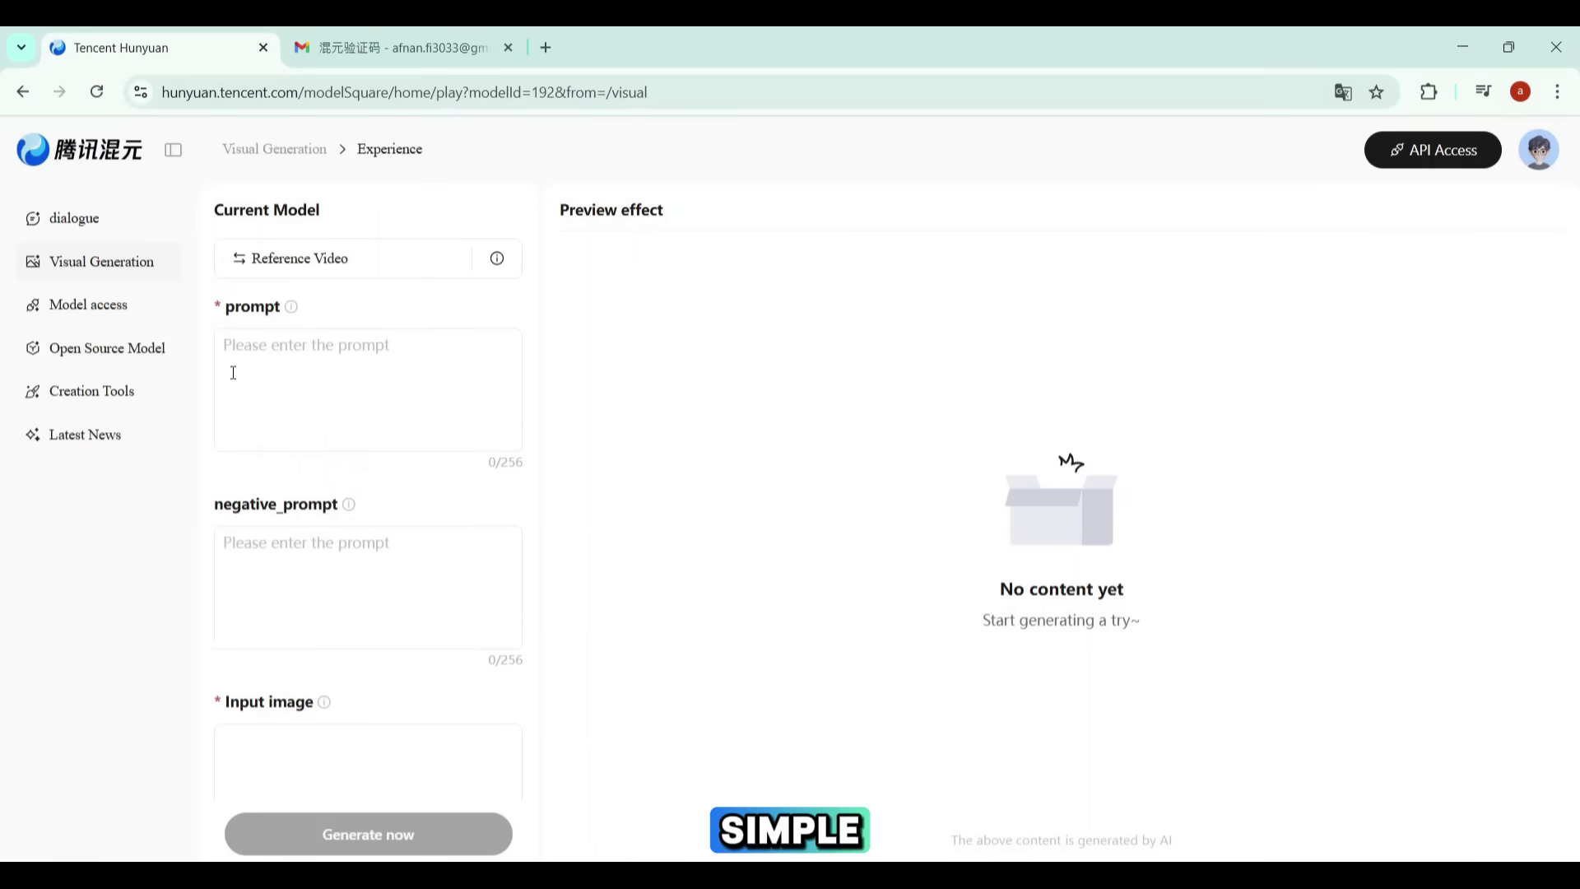
- Enter the cat prompt and keep the aspect ratio at 16:9
{"action": "type", "text": "cat is cooking"}
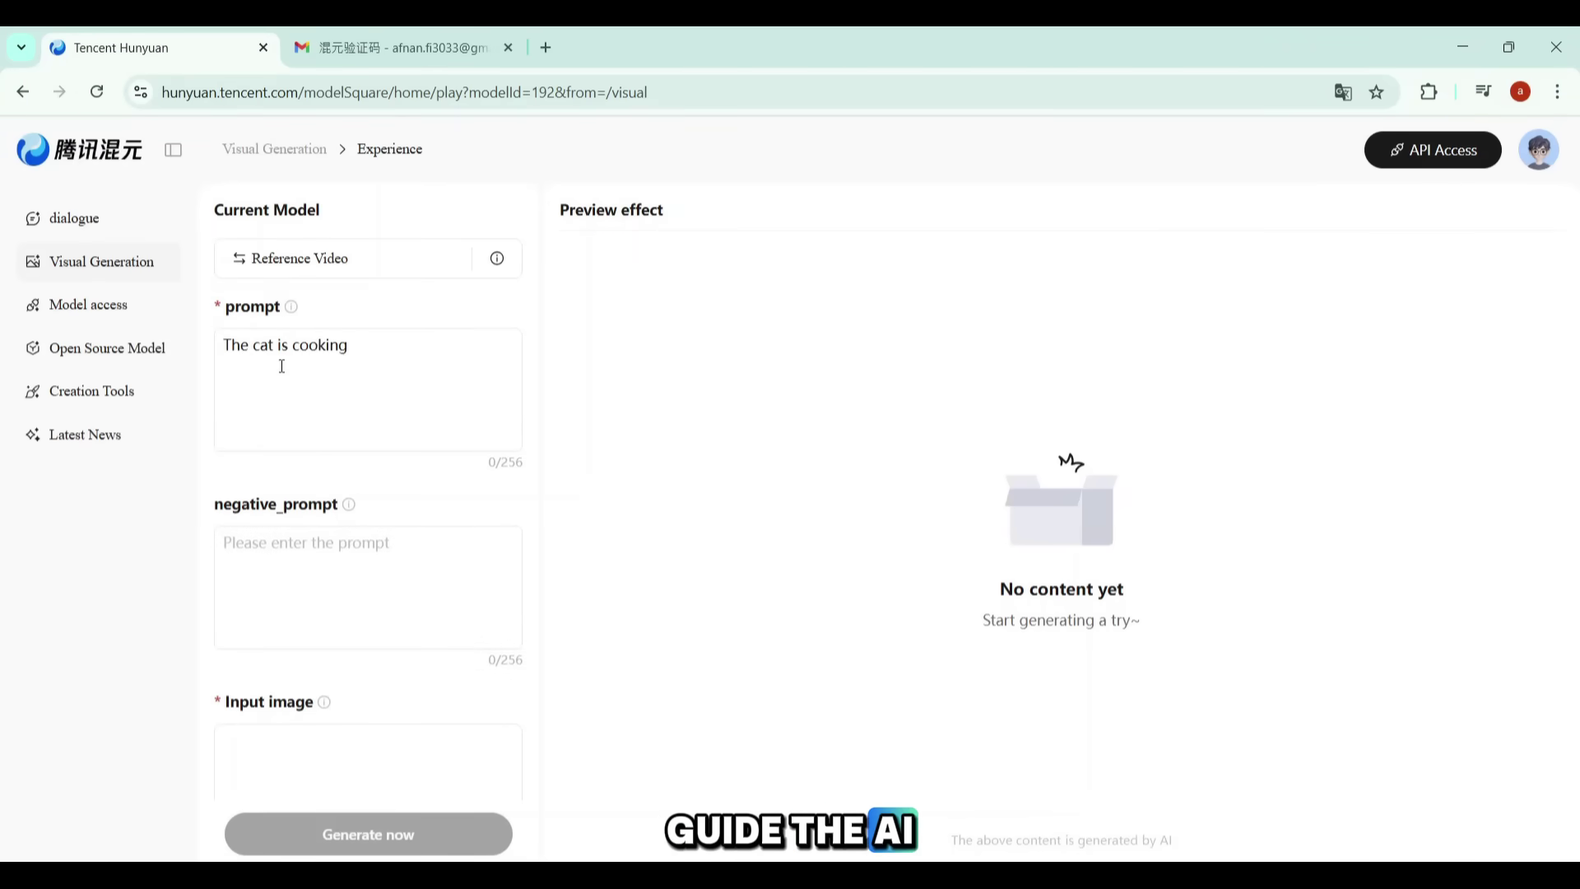
{"action": "scroll", "coordinate": [281, 366], "scroll_direction": "down", "scroll_amount": 5}
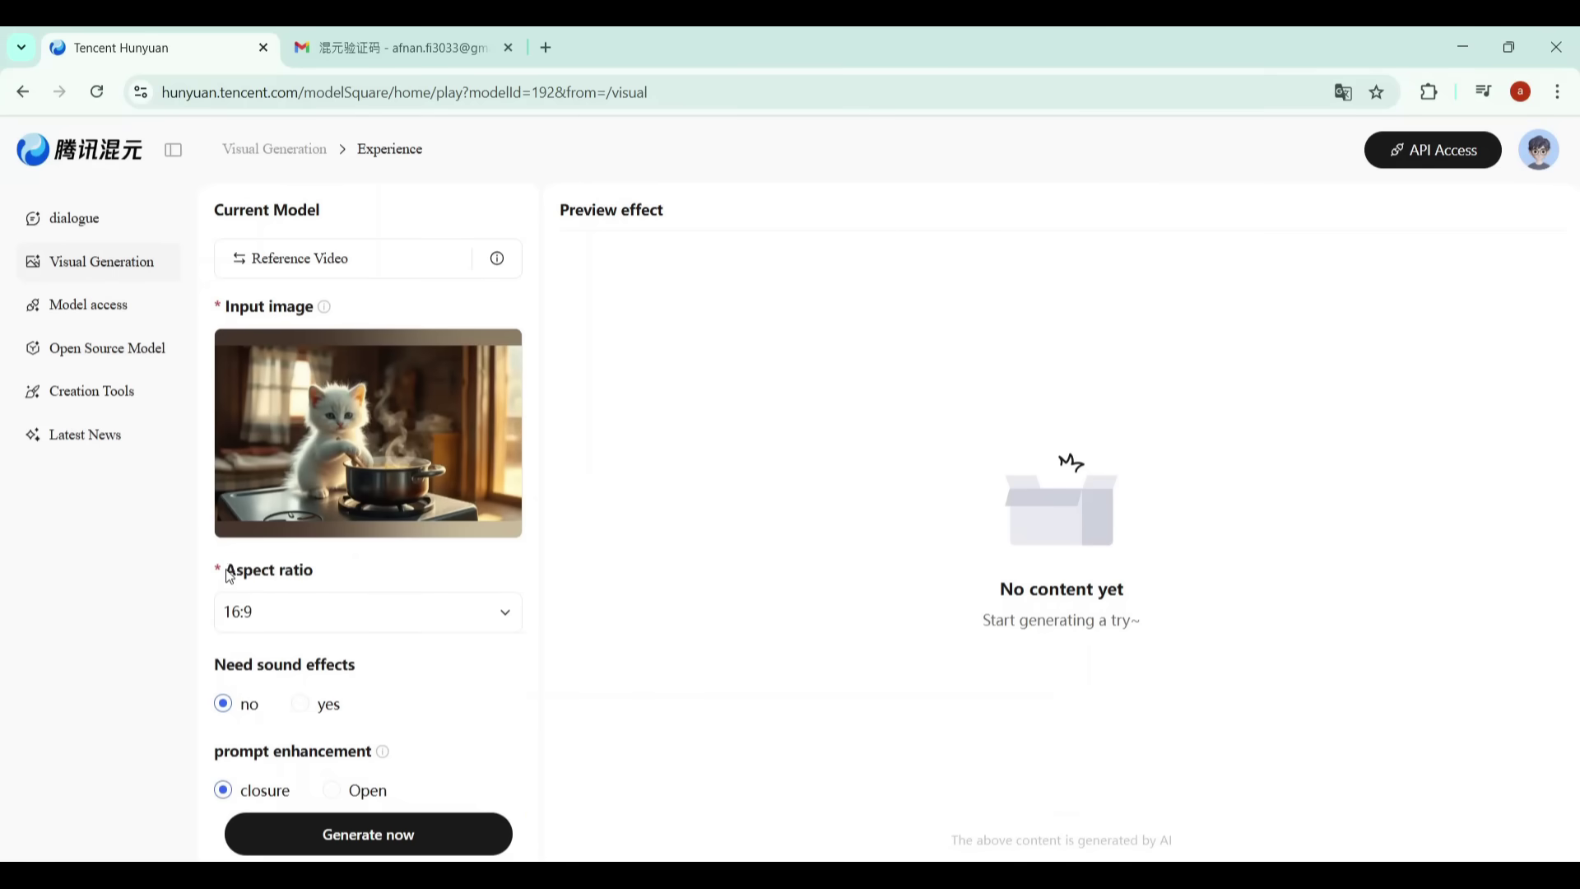
{"action": "left_click_drag", "start_coordinate": [226, 570], "coordinate": [309, 570]}
{"action": "left_click", "coordinate": [281, 612]}
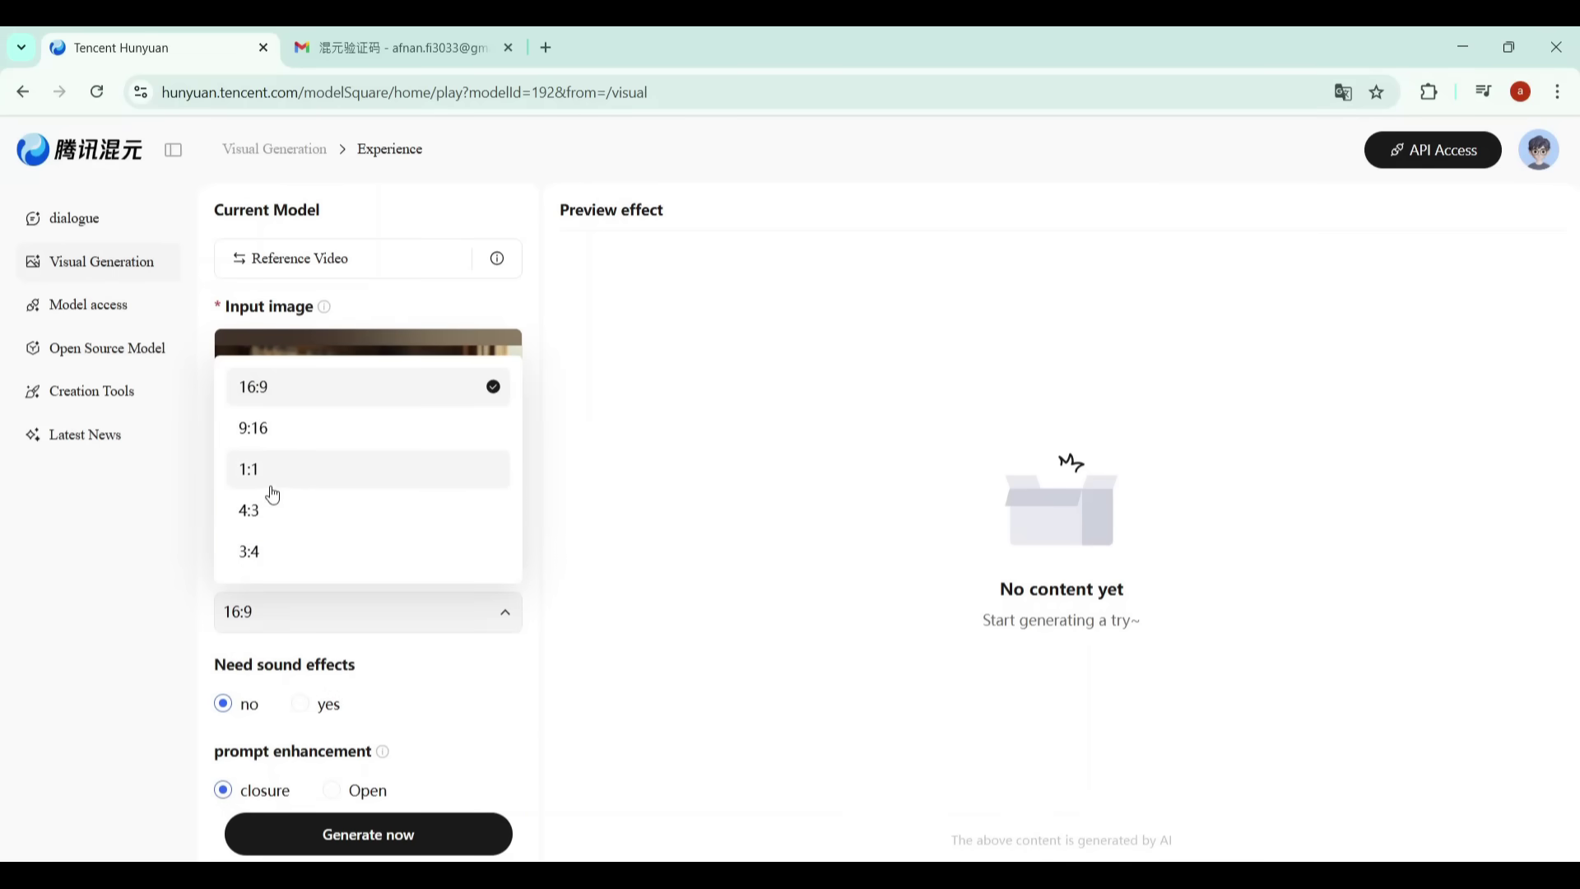
{"action": "left_click", "coordinate": [205, 574]}
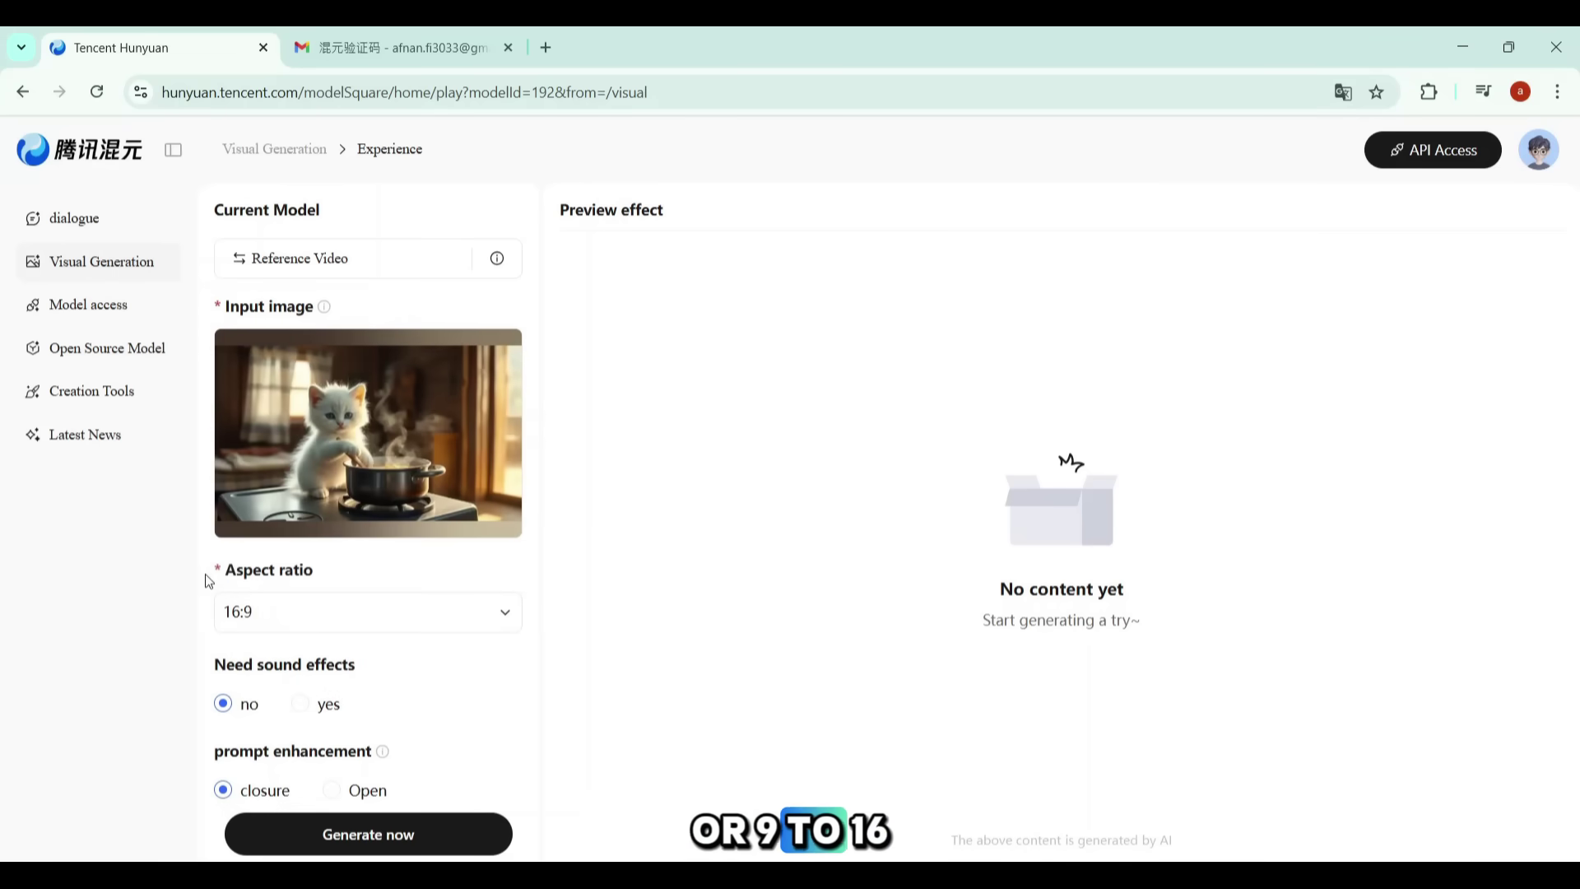
{"action": "scroll", "coordinate": [206, 568], "scroll_direction": "down", "scroll_amount": 1}
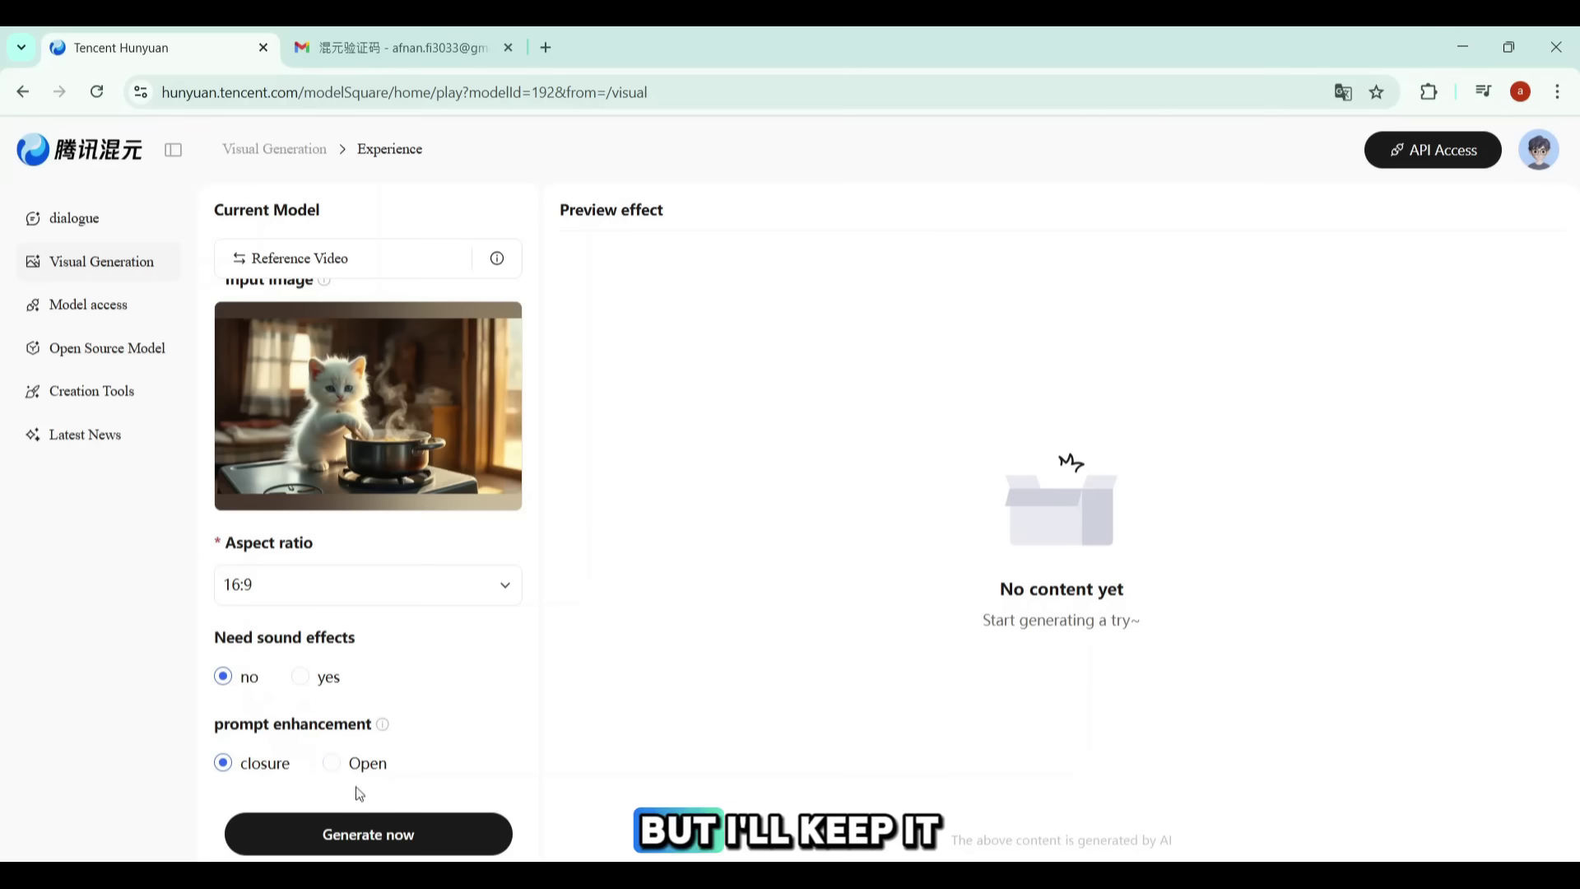
- Generate the cooking-cat video, then play the cat and boy-on-the-beach clips and close the player
{"action": "left_click", "coordinate": [370, 836]}
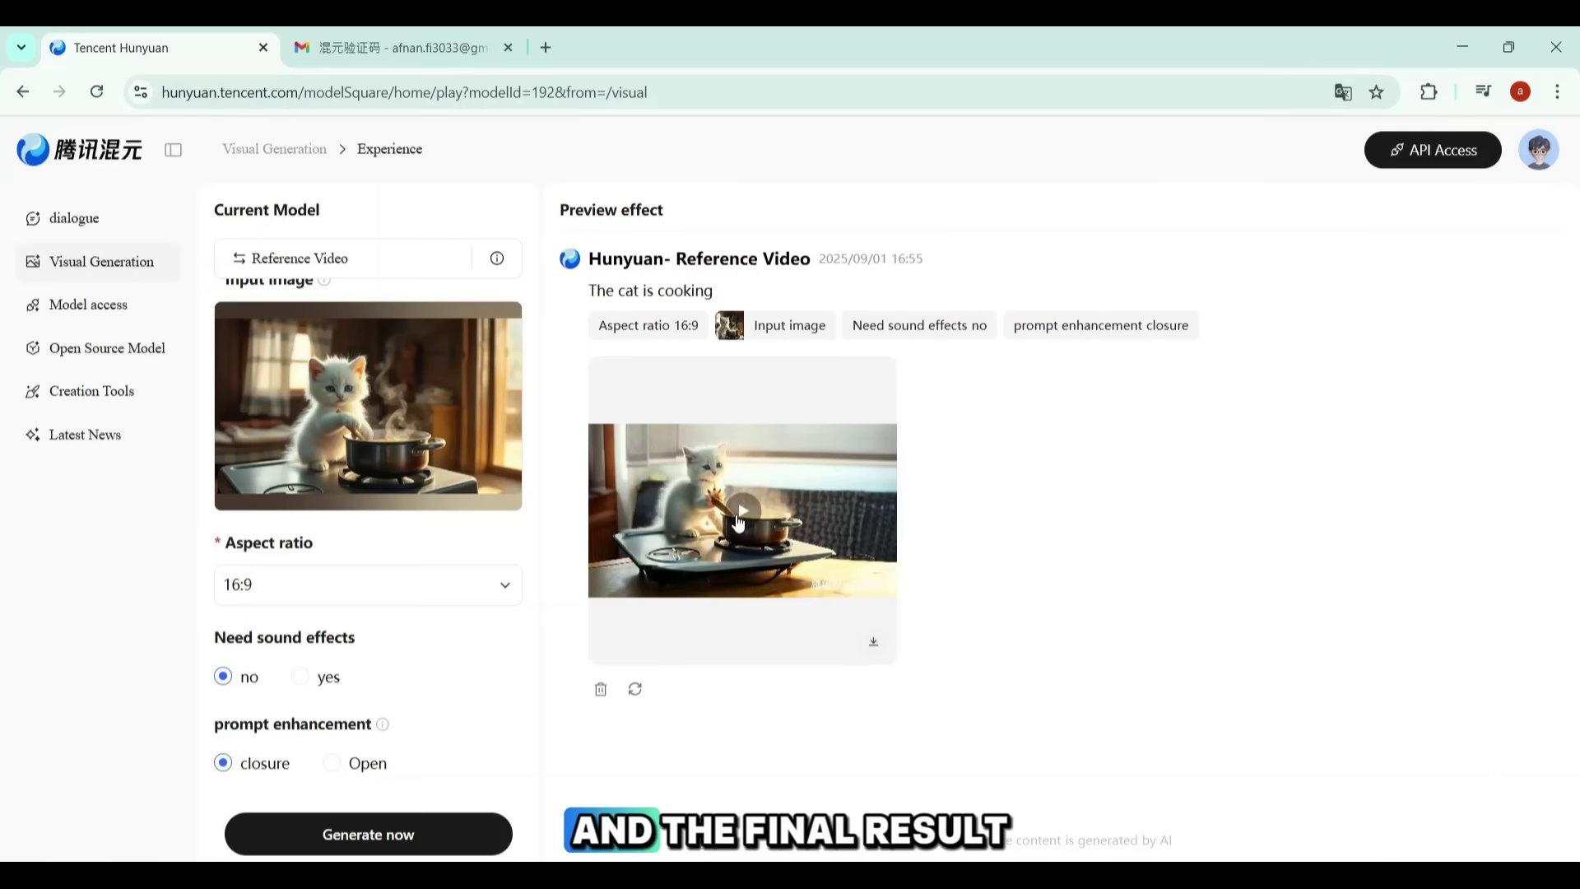
{"action": "left_click", "coordinate": [741, 514]}
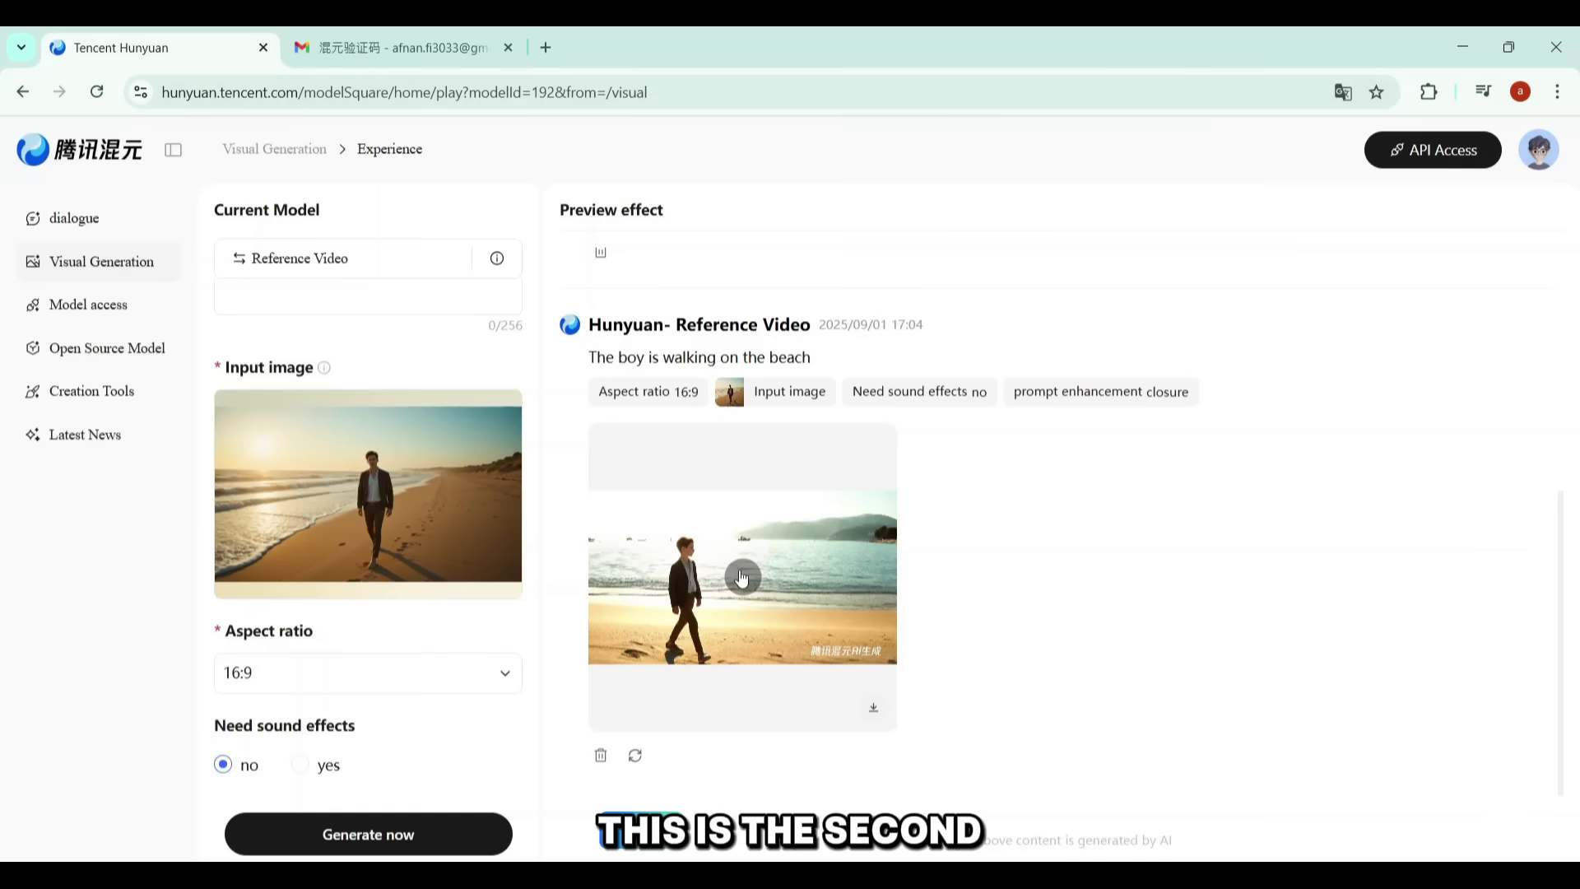
{"action": "left_click", "coordinate": [741, 578]}
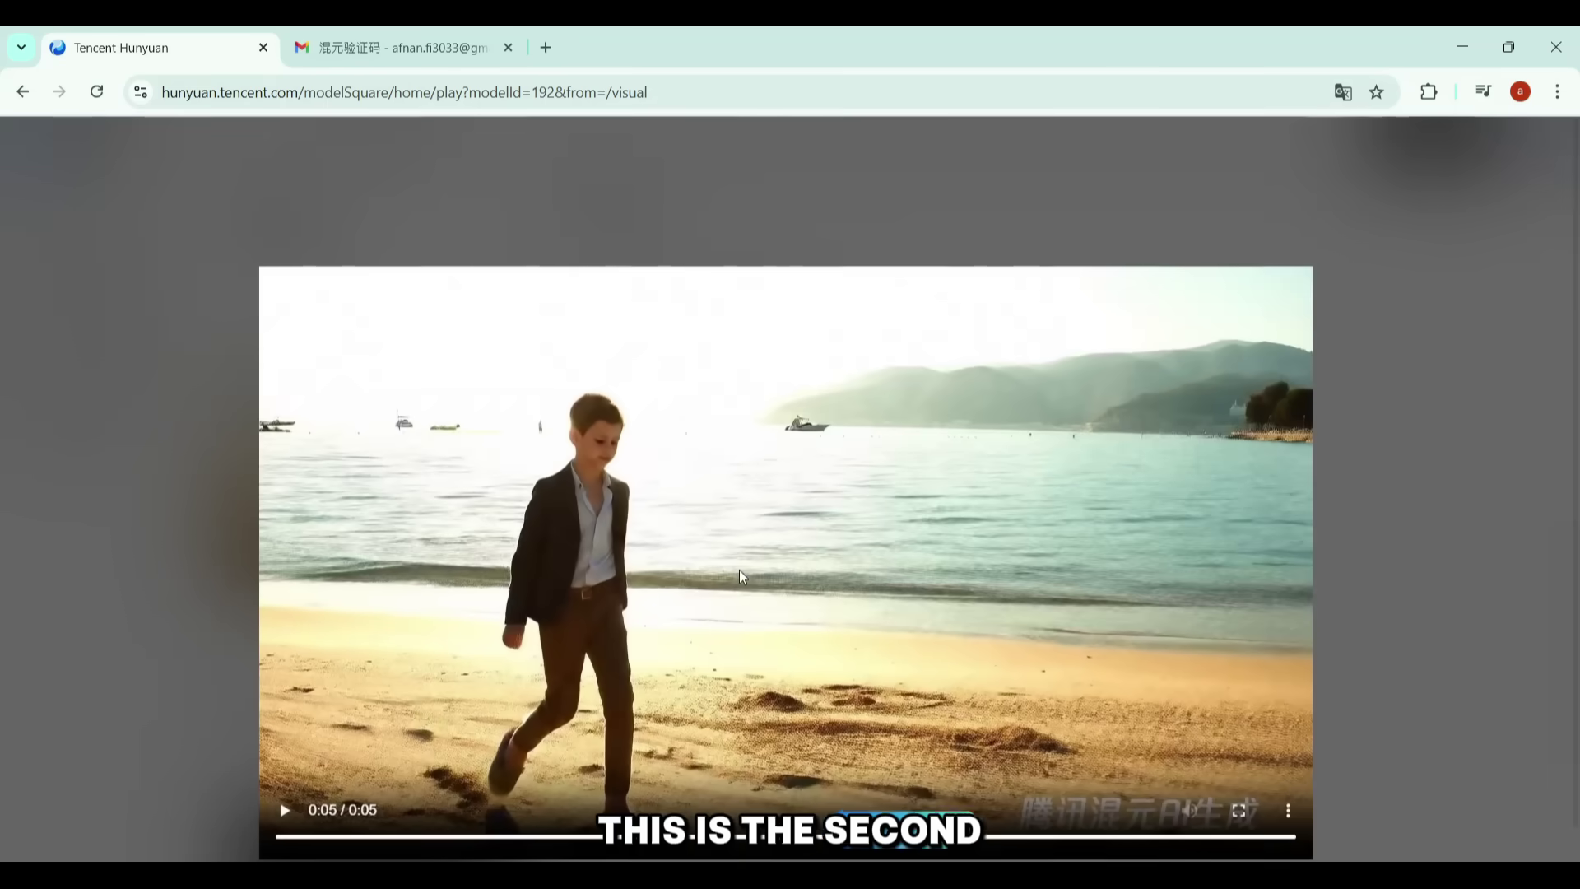
{"action": "left_click", "coordinate": [284, 813]}
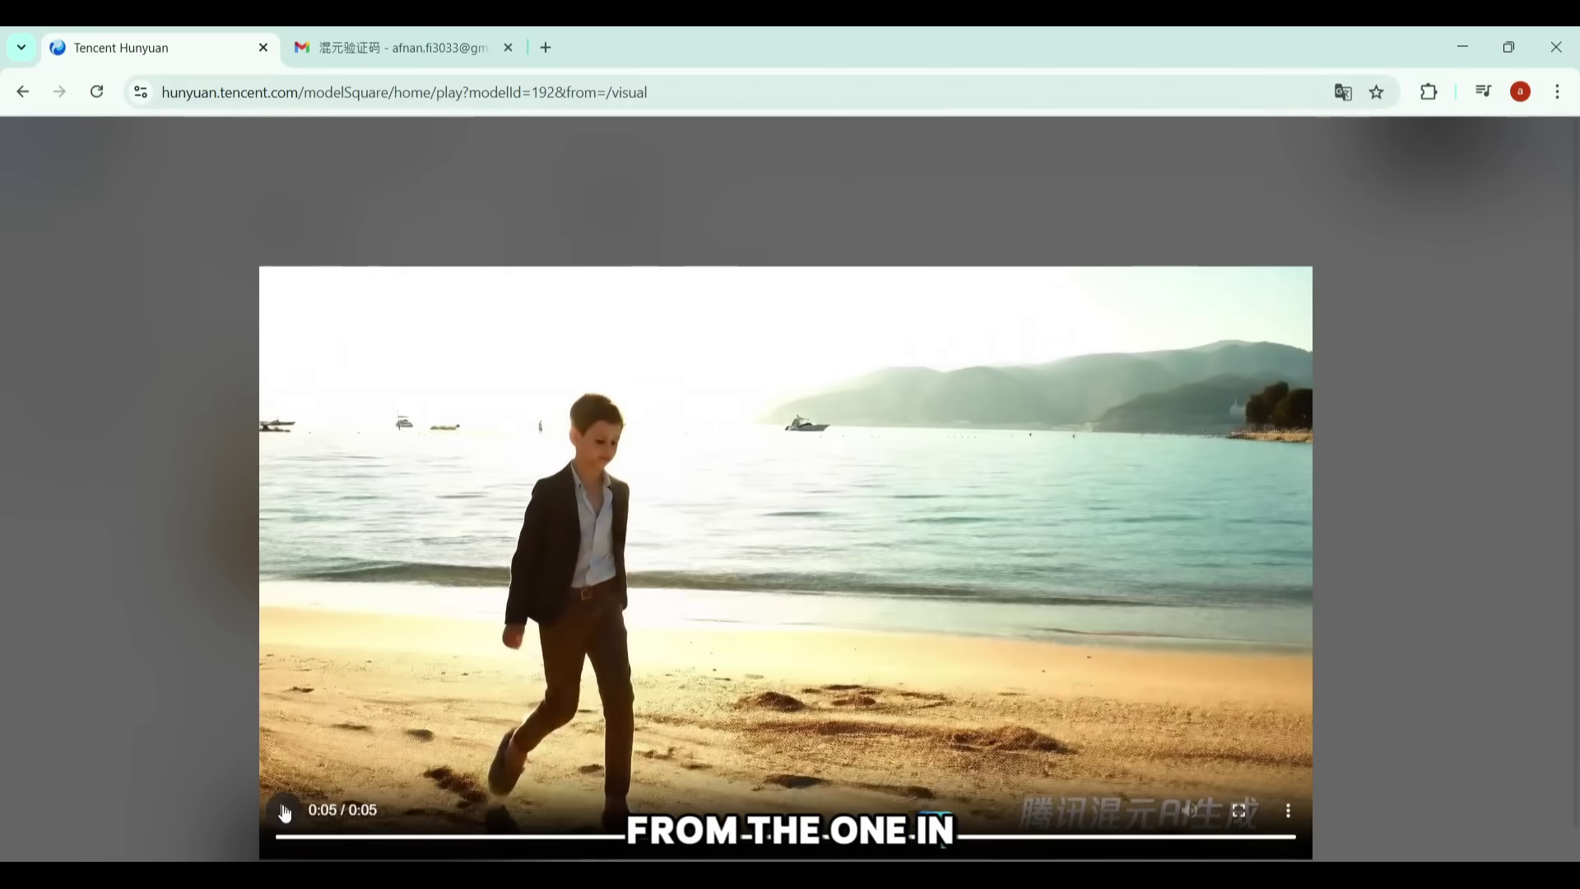
{"action": "left_click", "coordinate": [196, 589]}
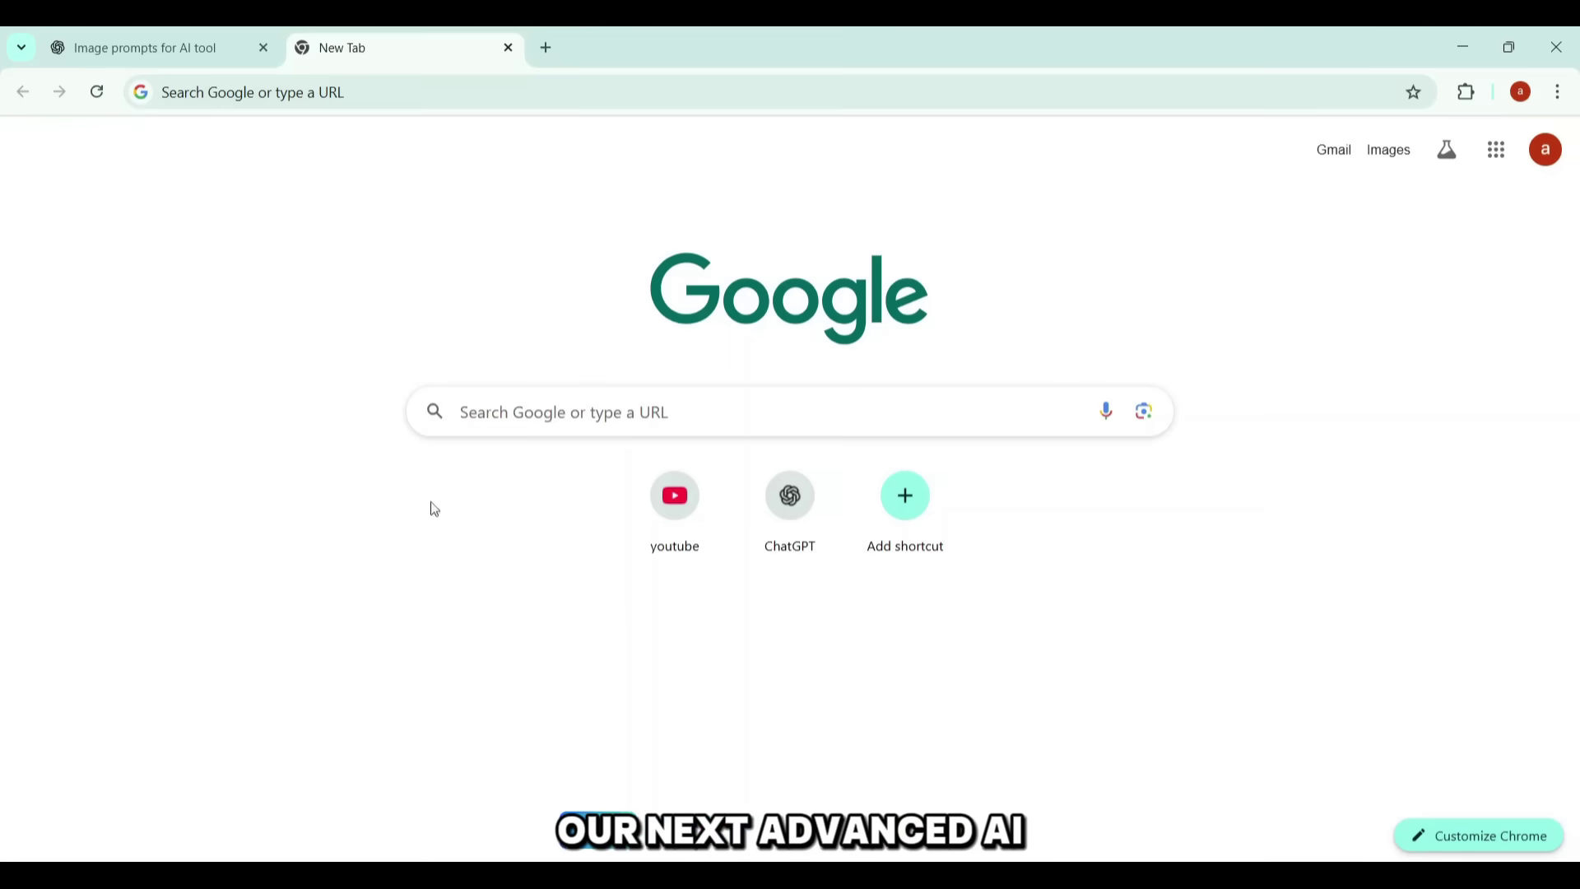
- Run a Google search for 'roboneo' from the new tab
{"action": "left_click", "coordinate": [575, 404]}
{"action": "type", "text": "roboneo"}
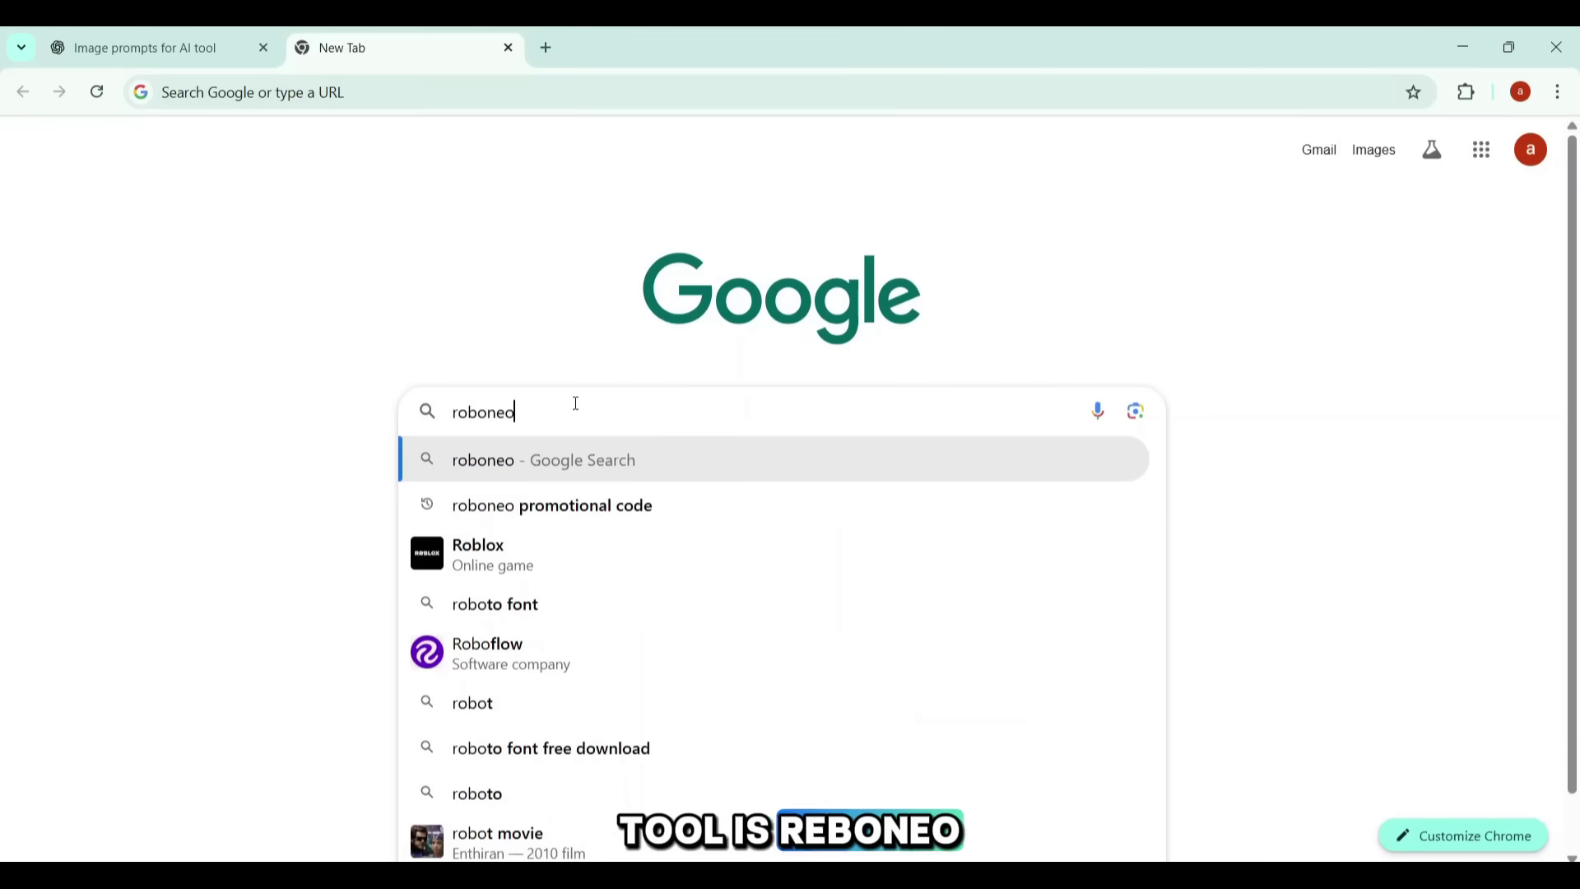
{"action": "key", "text": "Return"}
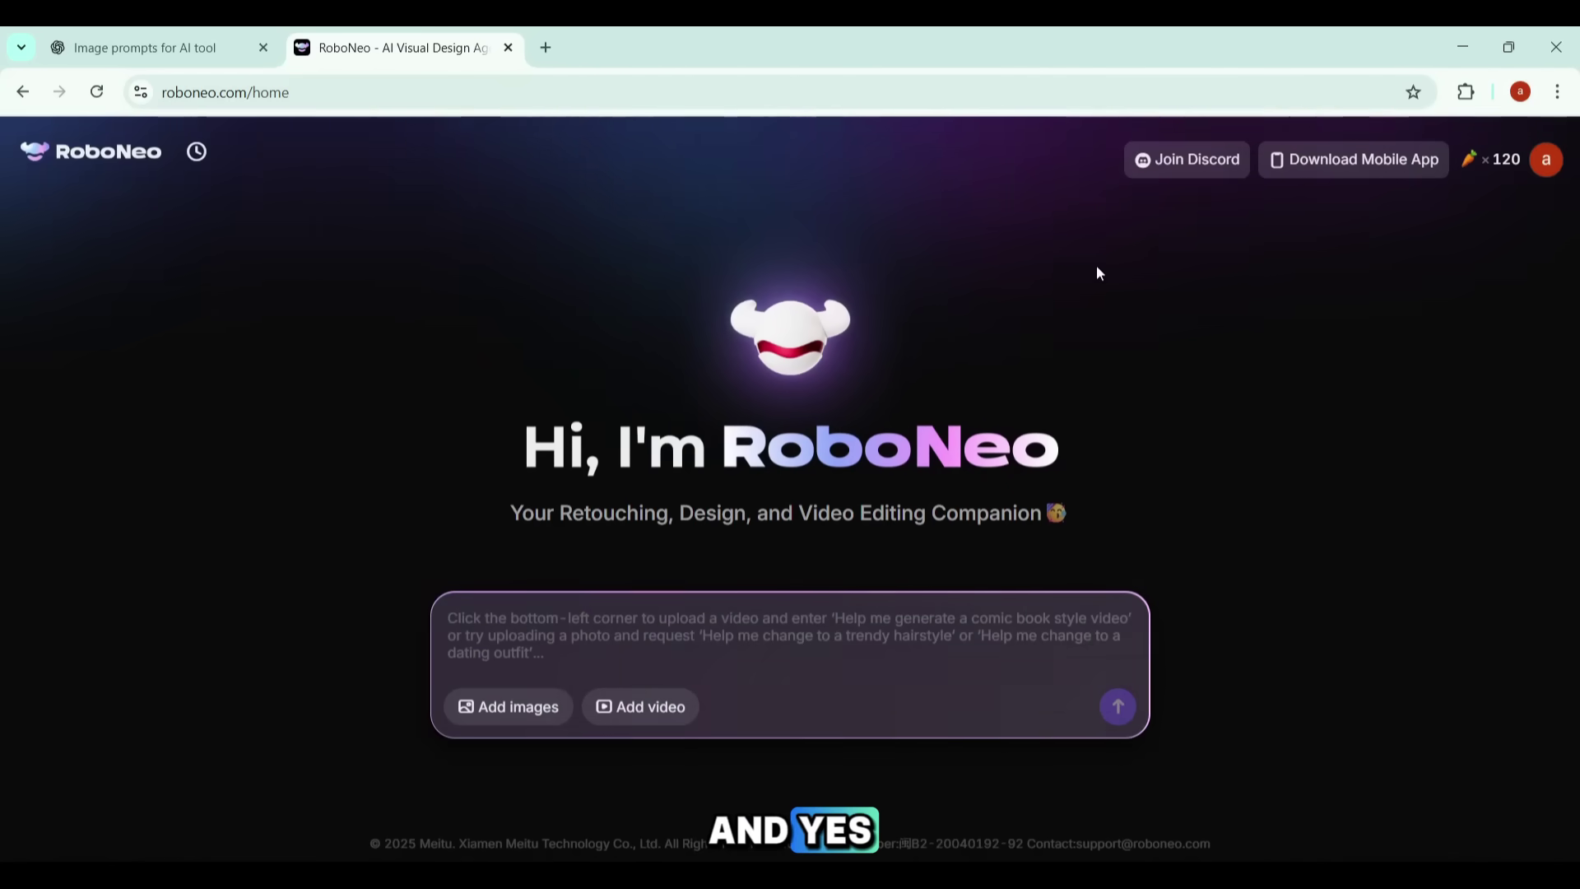
{"action": "mouse_move", "coordinate": [1331, 162]}
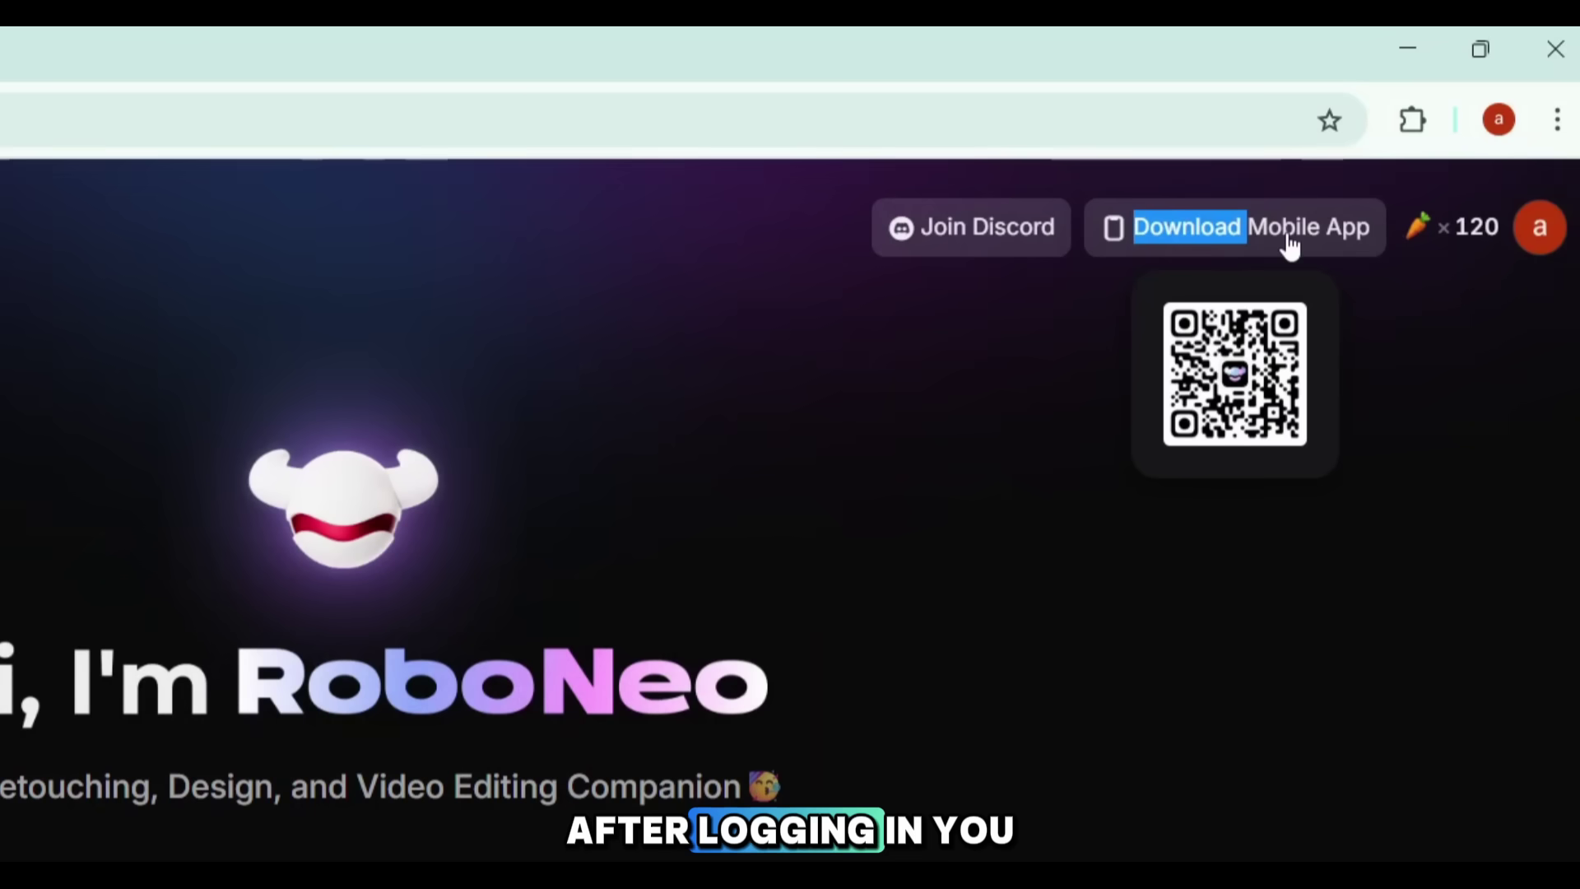
{"action": "left_click", "coordinate": [1286, 270]}
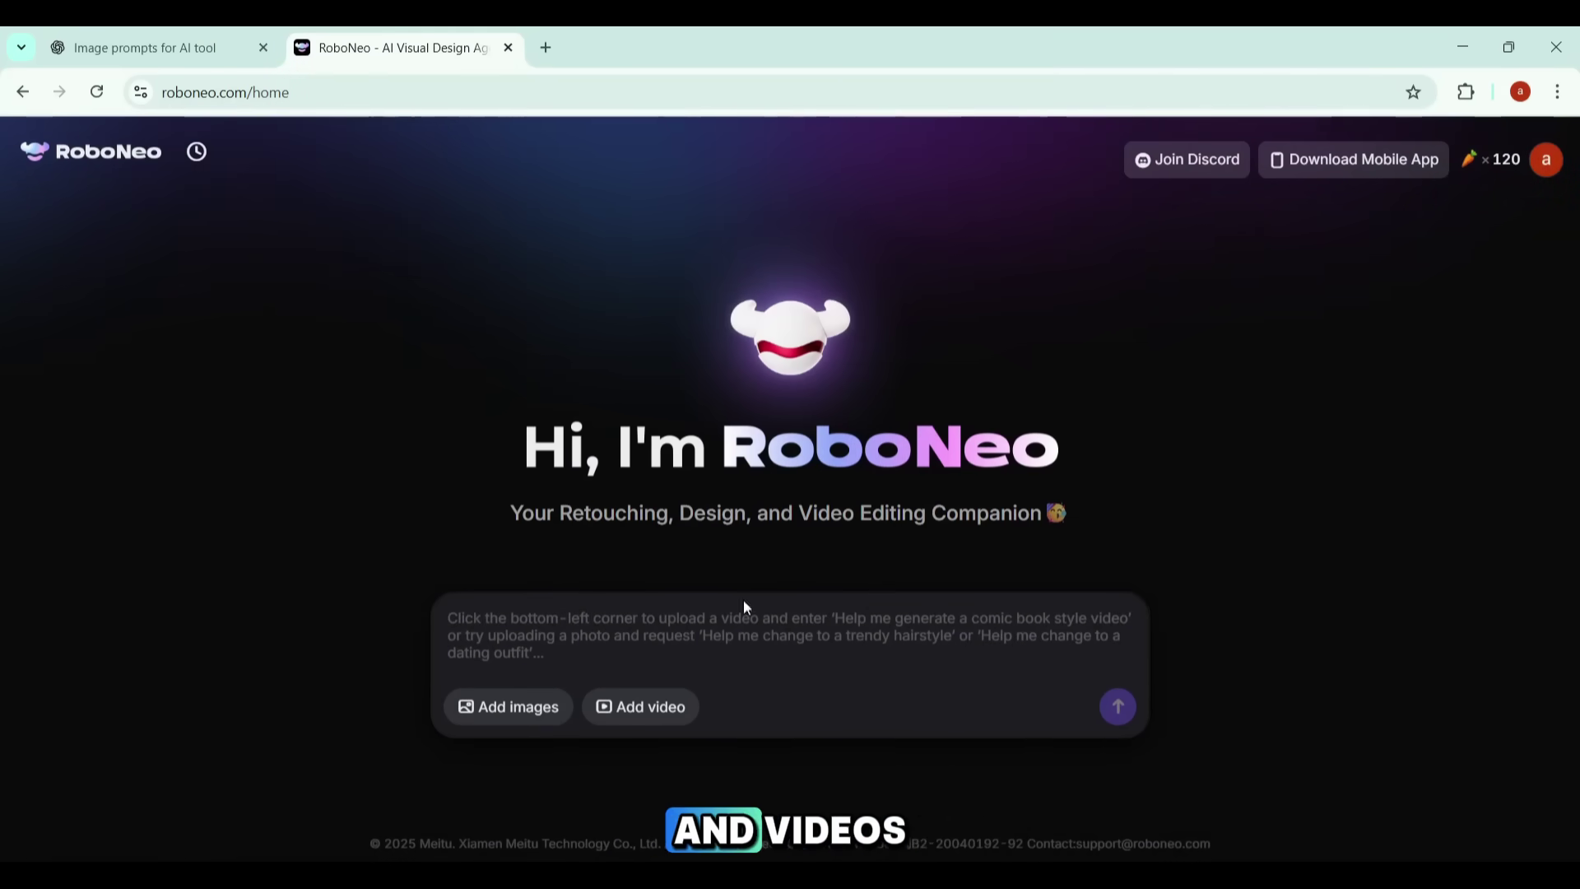
{"action": "left_click", "coordinate": [787, 621]}
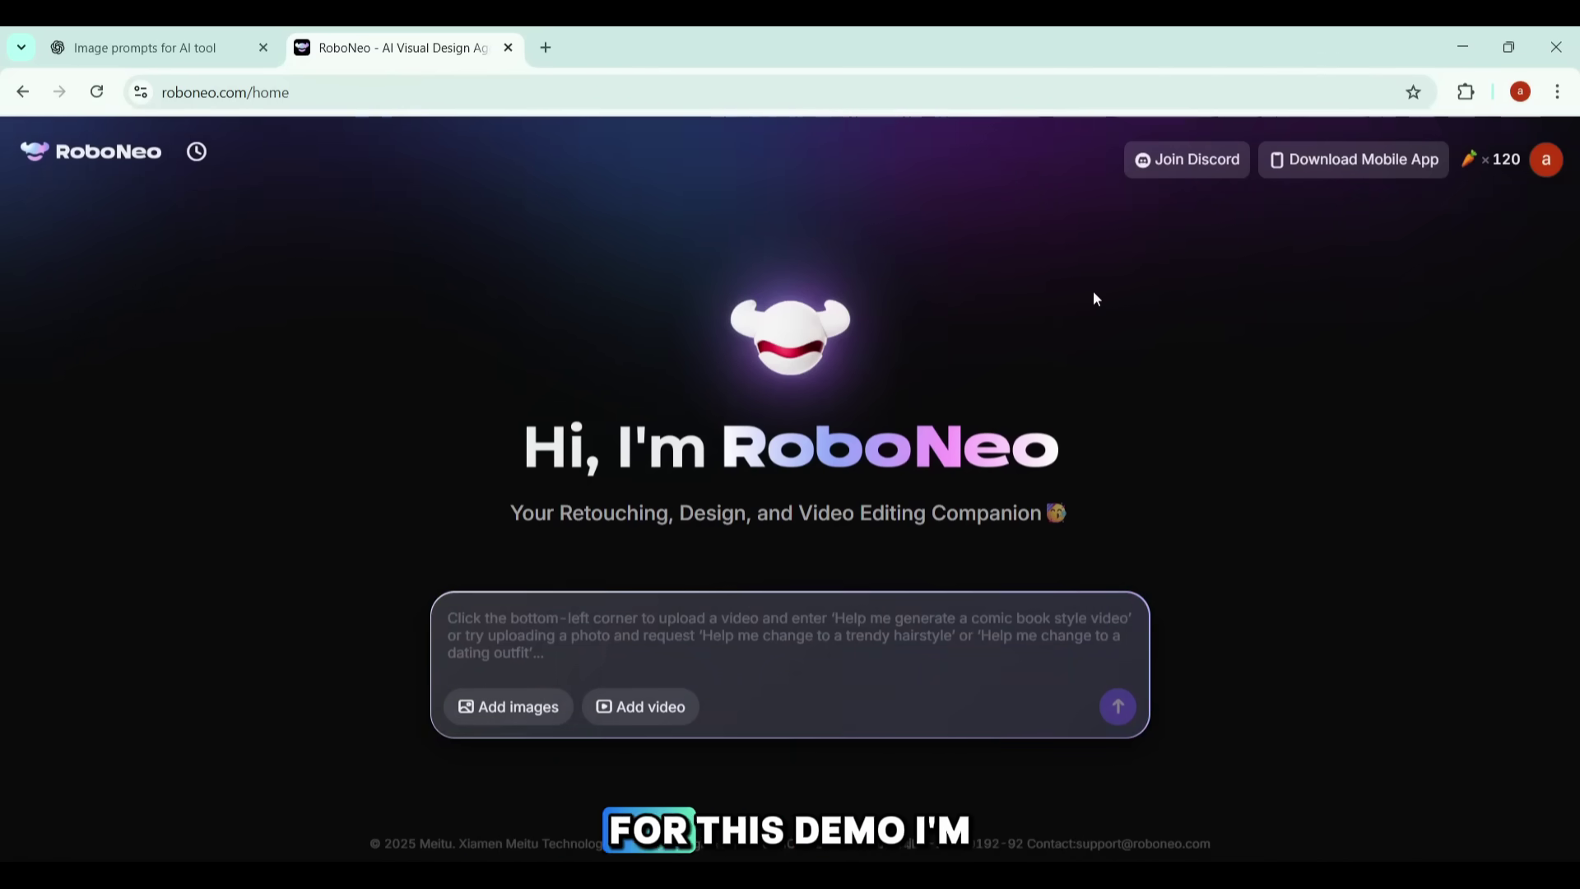
- Select prompt 8, the misty alien jungle description, in the saved ChatGPT image prompts
{"action": "left_click", "coordinate": [148, 47]}
{"action": "left_click_drag", "start_coordinate": [563, 239], "coordinate": [691, 301]}
{"action": "key", "text": "ctrl+c"}
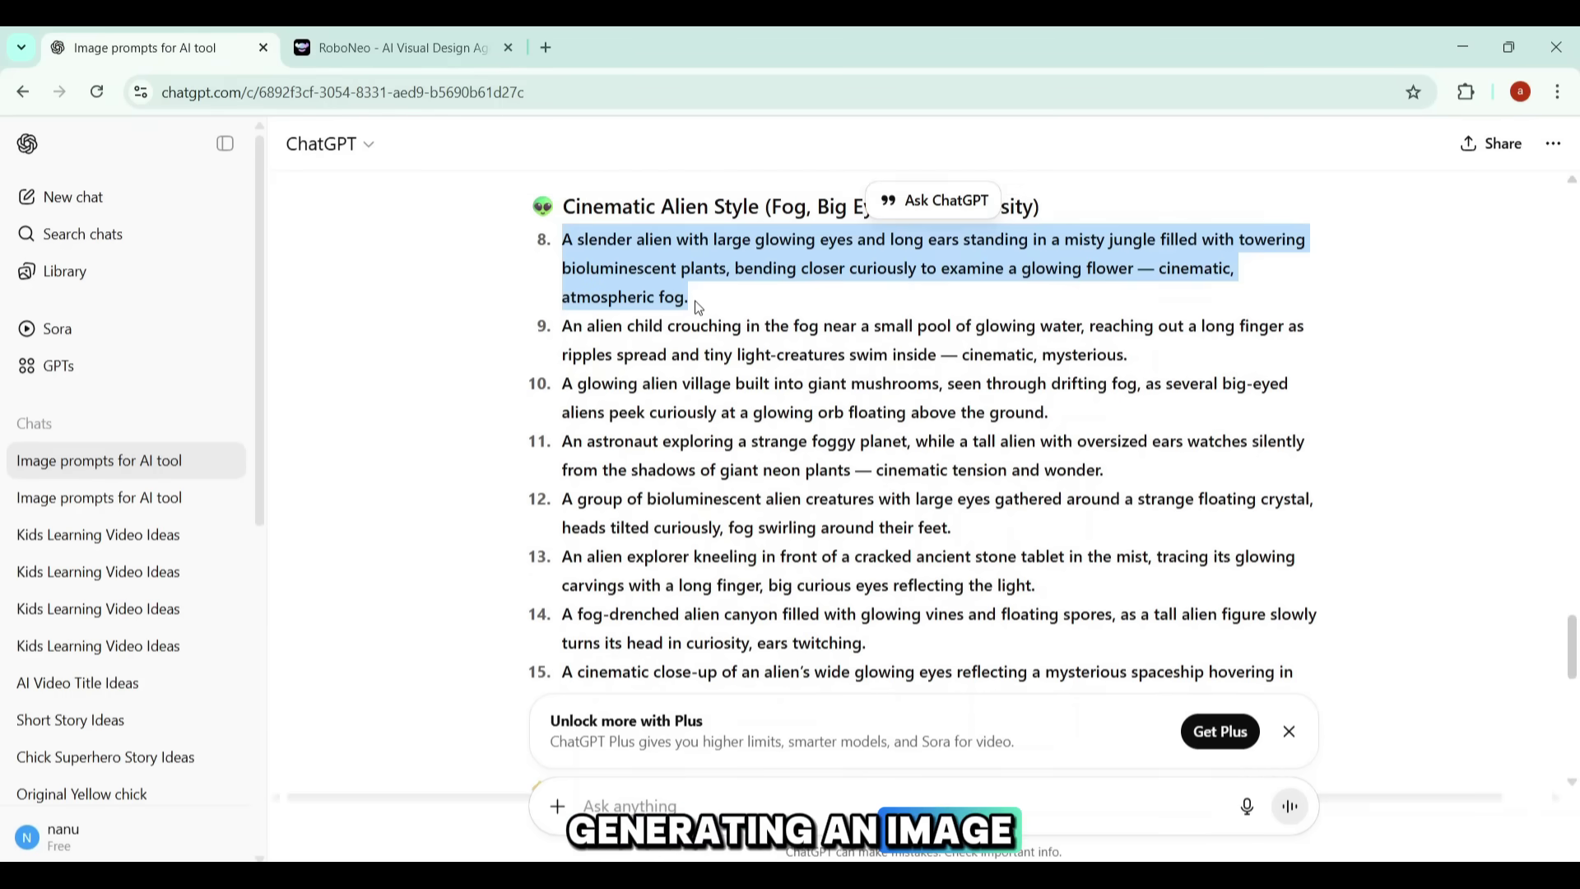
{"action": "key", "text": "ctrl+Tab"}
- Send RoboNeo 'Generate the image of' followed by the pasted alien jungle prompt
{"action": "left_click", "coordinate": [670, 654]}
{"action": "type", "text": "Generate"}
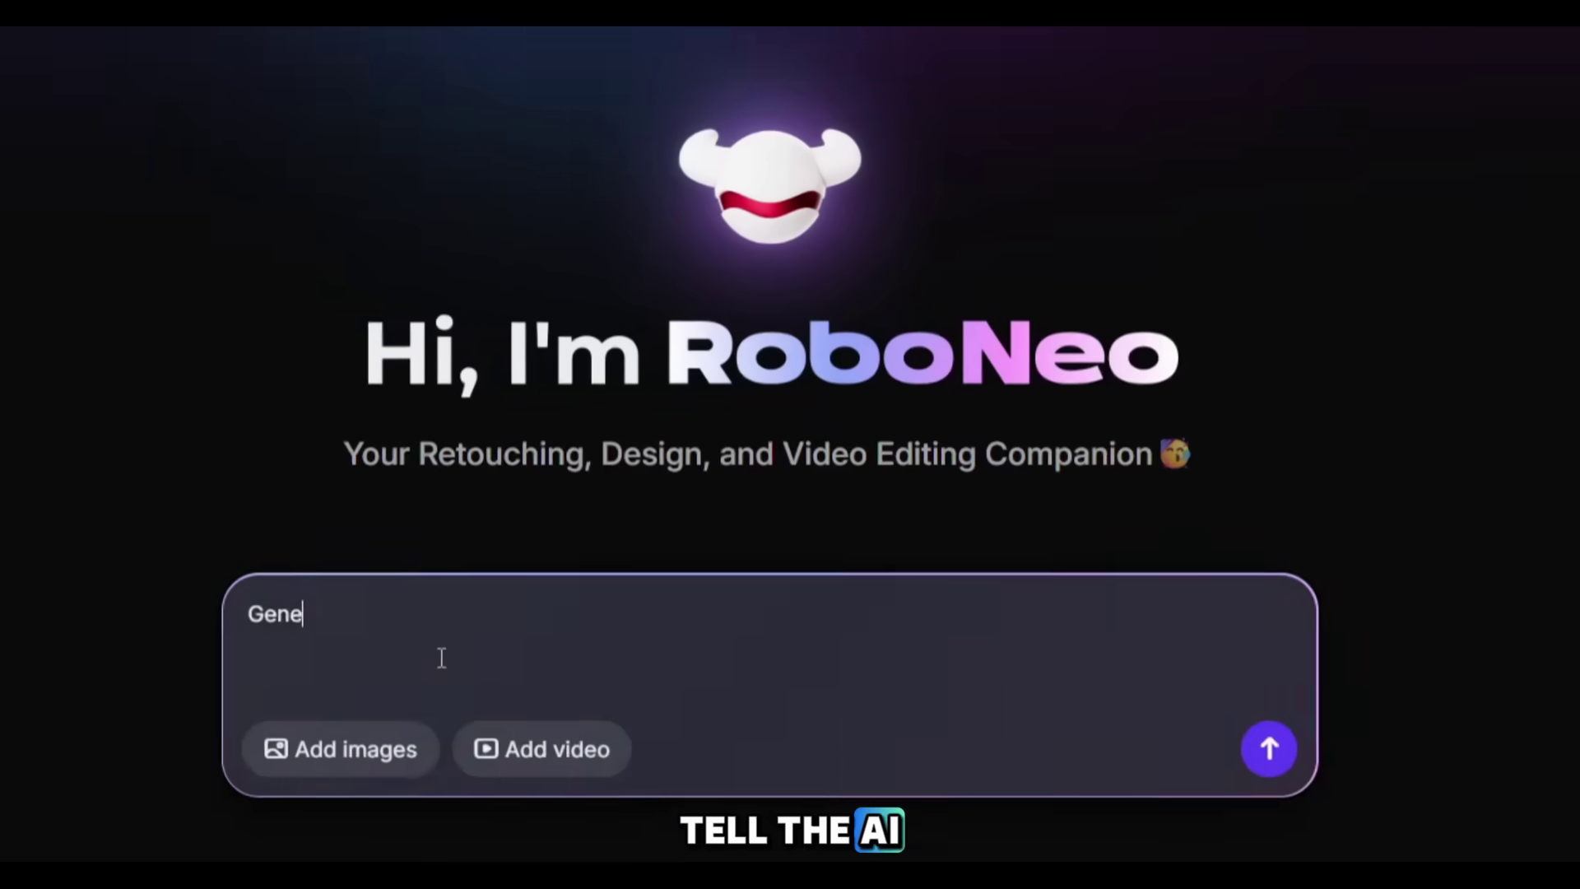
{"action": "type", "text": " the image"}
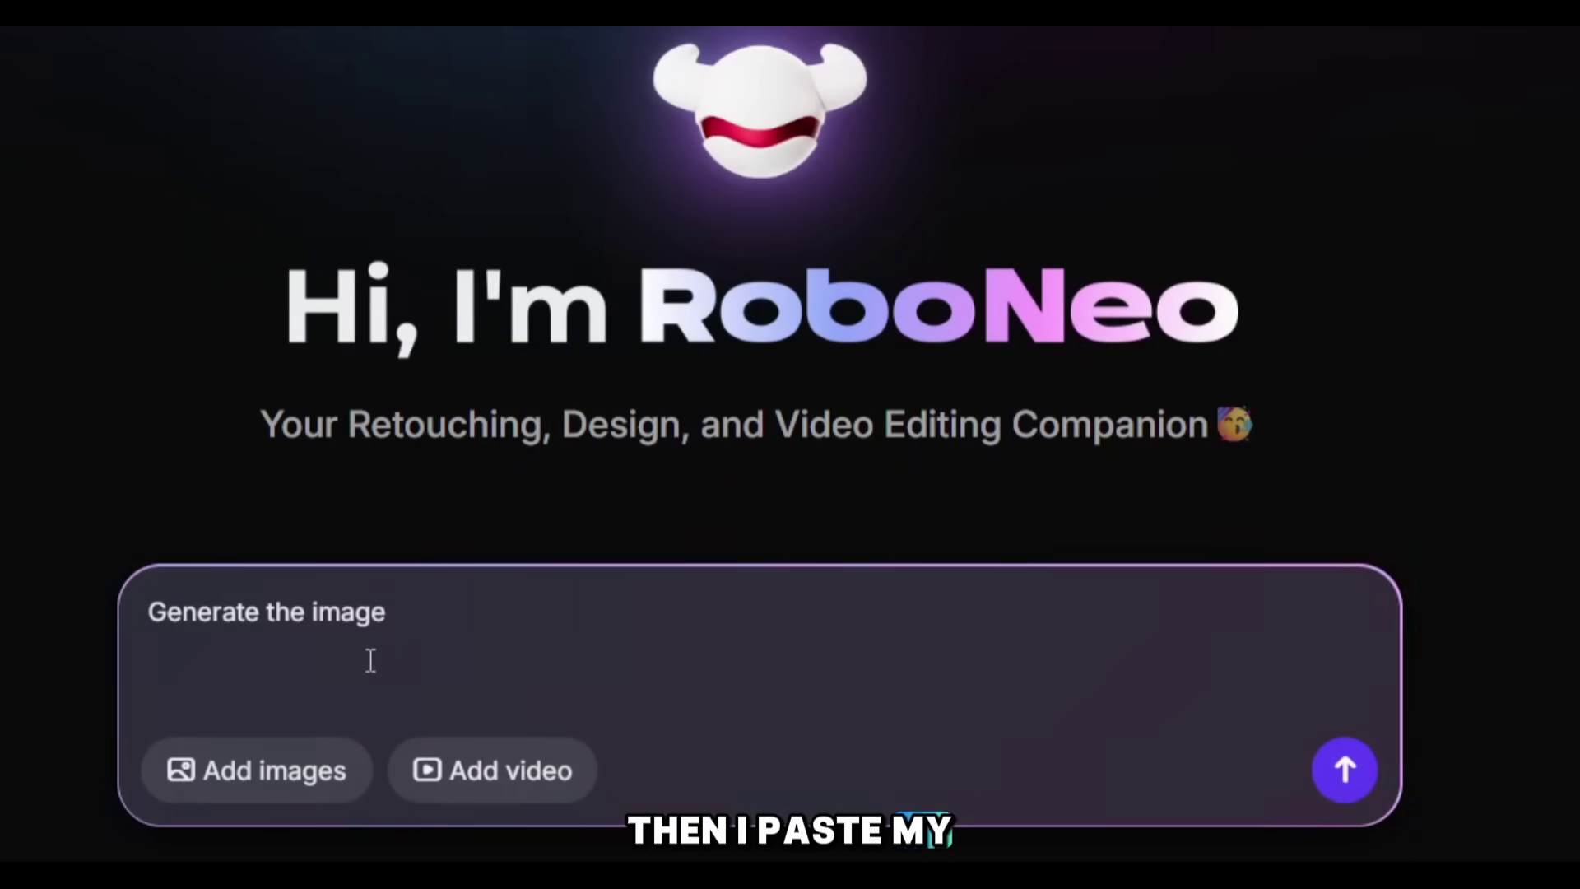
{"action": "type", "text": " of"}
{"action": "key", "text": "ctrl+v"}
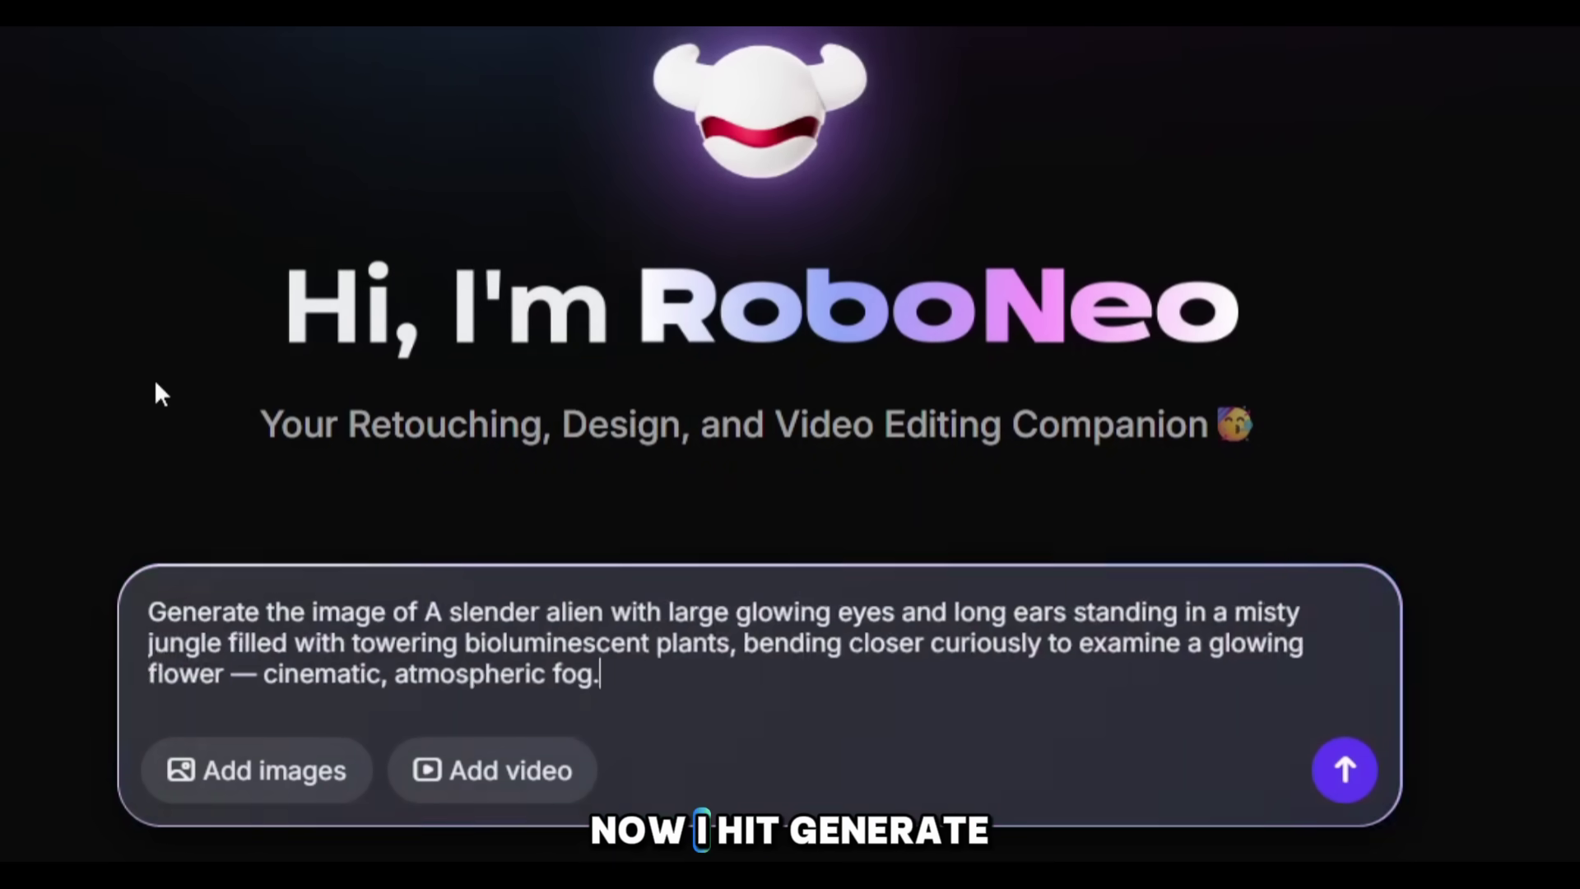
{"action": "key", "text": "ctrl+a"}
{"action": "left_click", "coordinate": [1118, 706]}
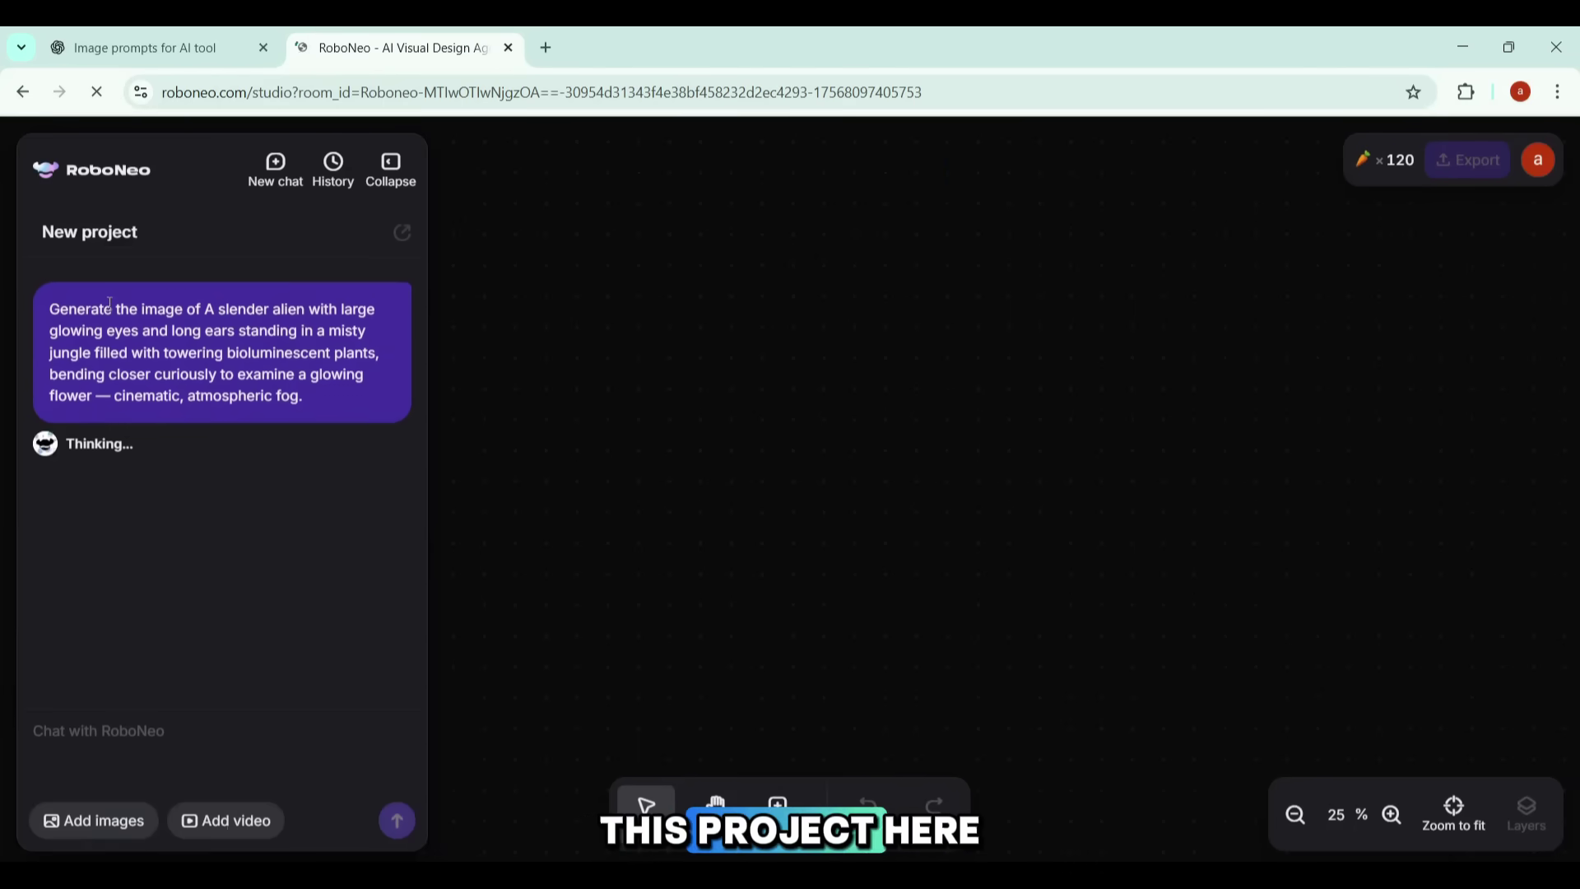
- Select the project title and highlight RoboNeo's replies while the 1024×1536 image renders
{"action": "left_click", "coordinate": [146, 230]}
{"action": "key", "text": "ctrl+a"}
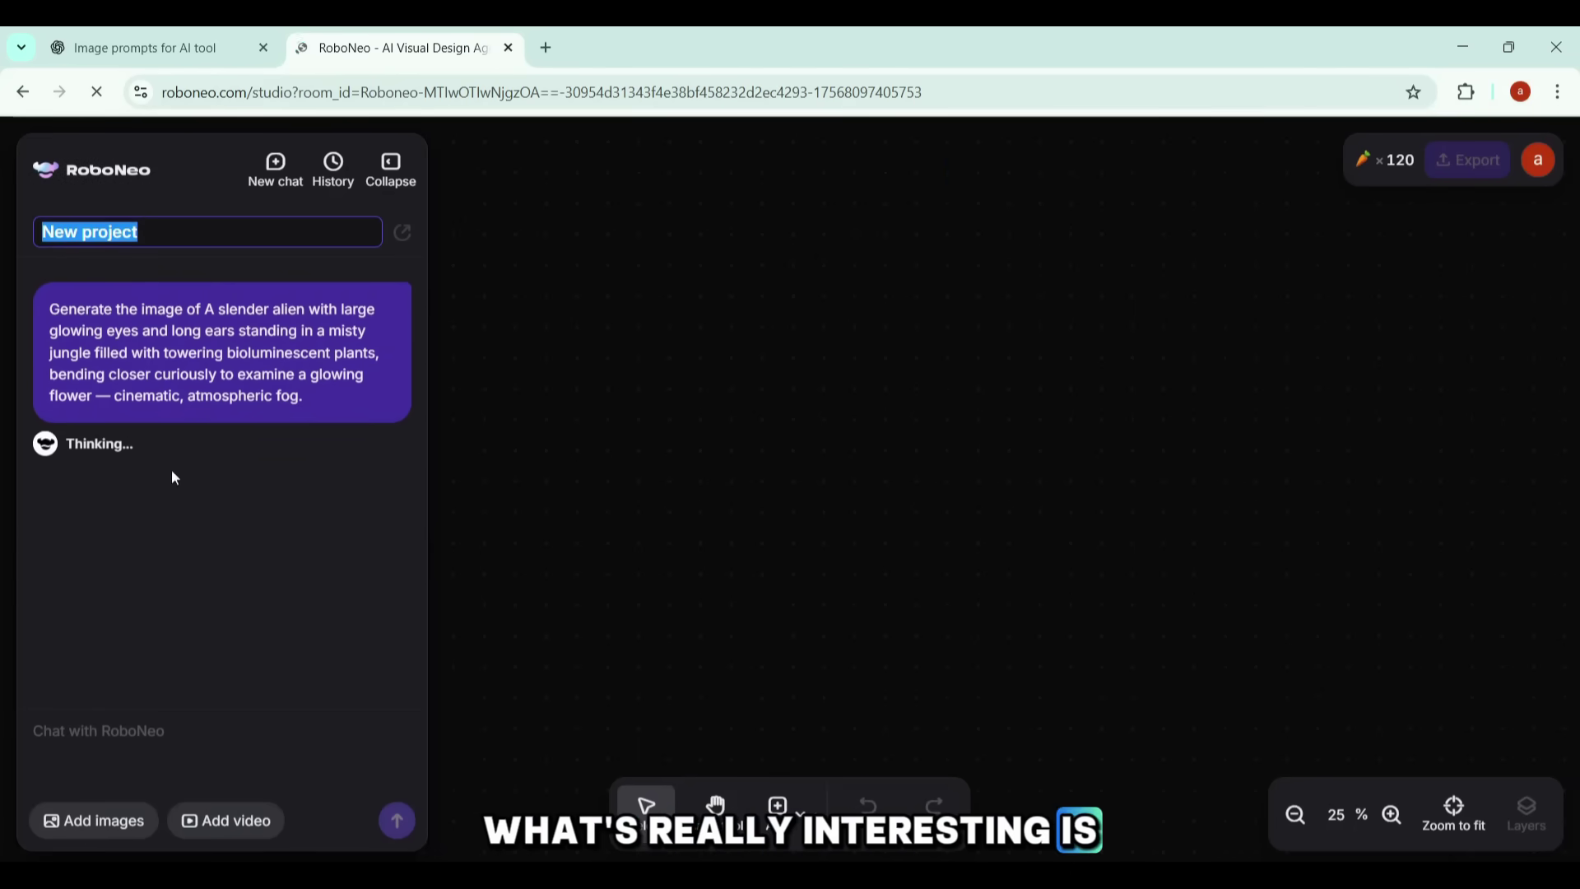
{"action": "left_click_drag", "start_coordinate": [70, 447], "coordinate": [145, 447]}
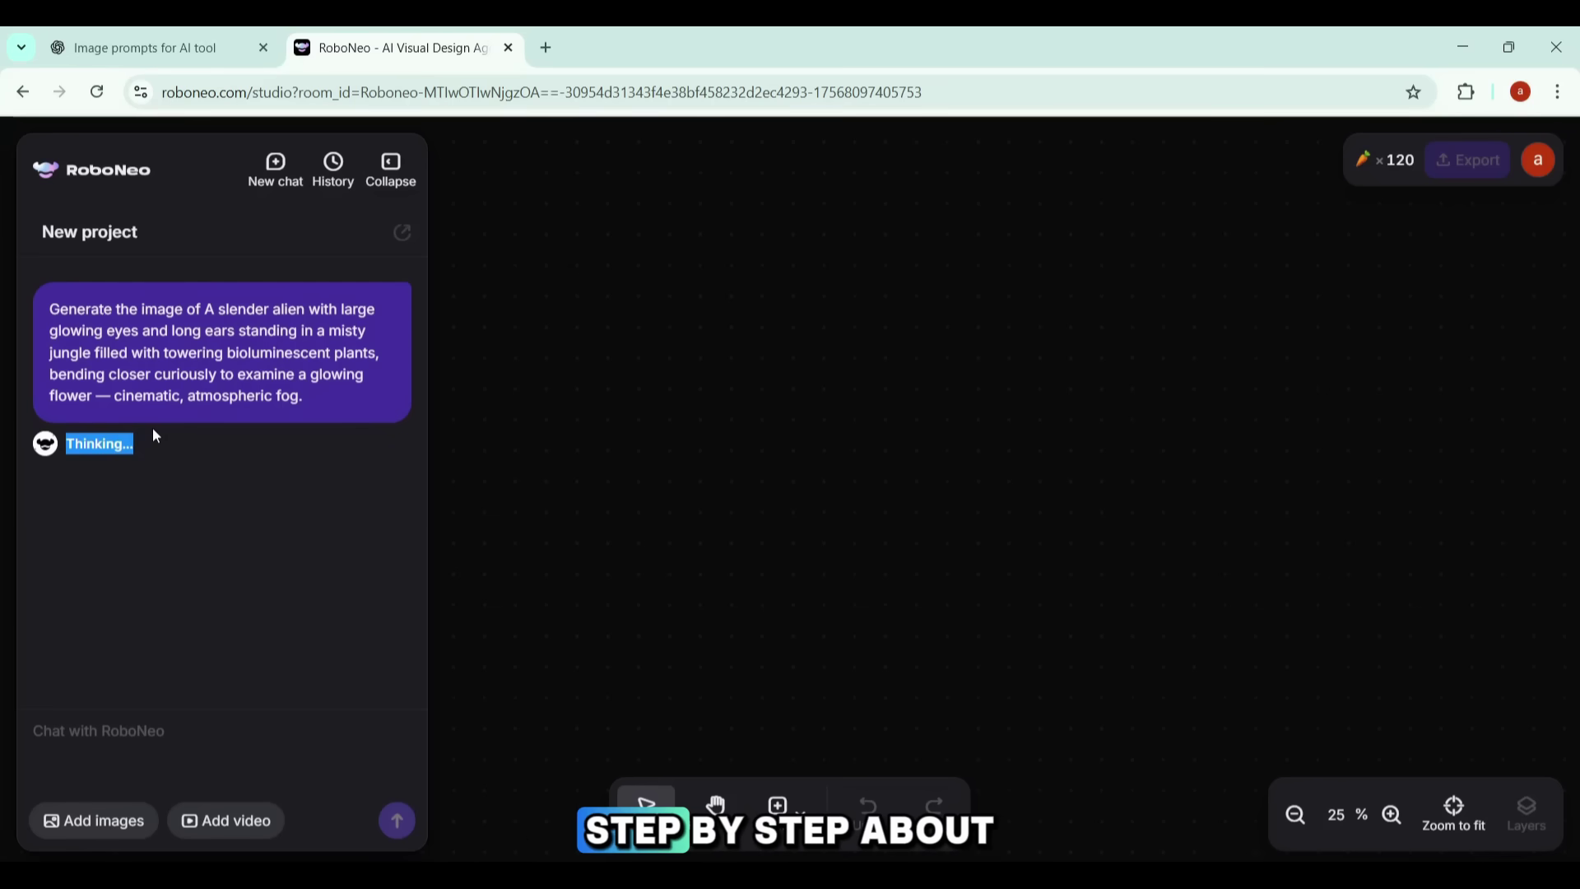
{"action": "left_click_drag", "start_coordinate": [51, 507], "coordinate": [239, 529]}
{"action": "left_click", "coordinate": [312, 550]}
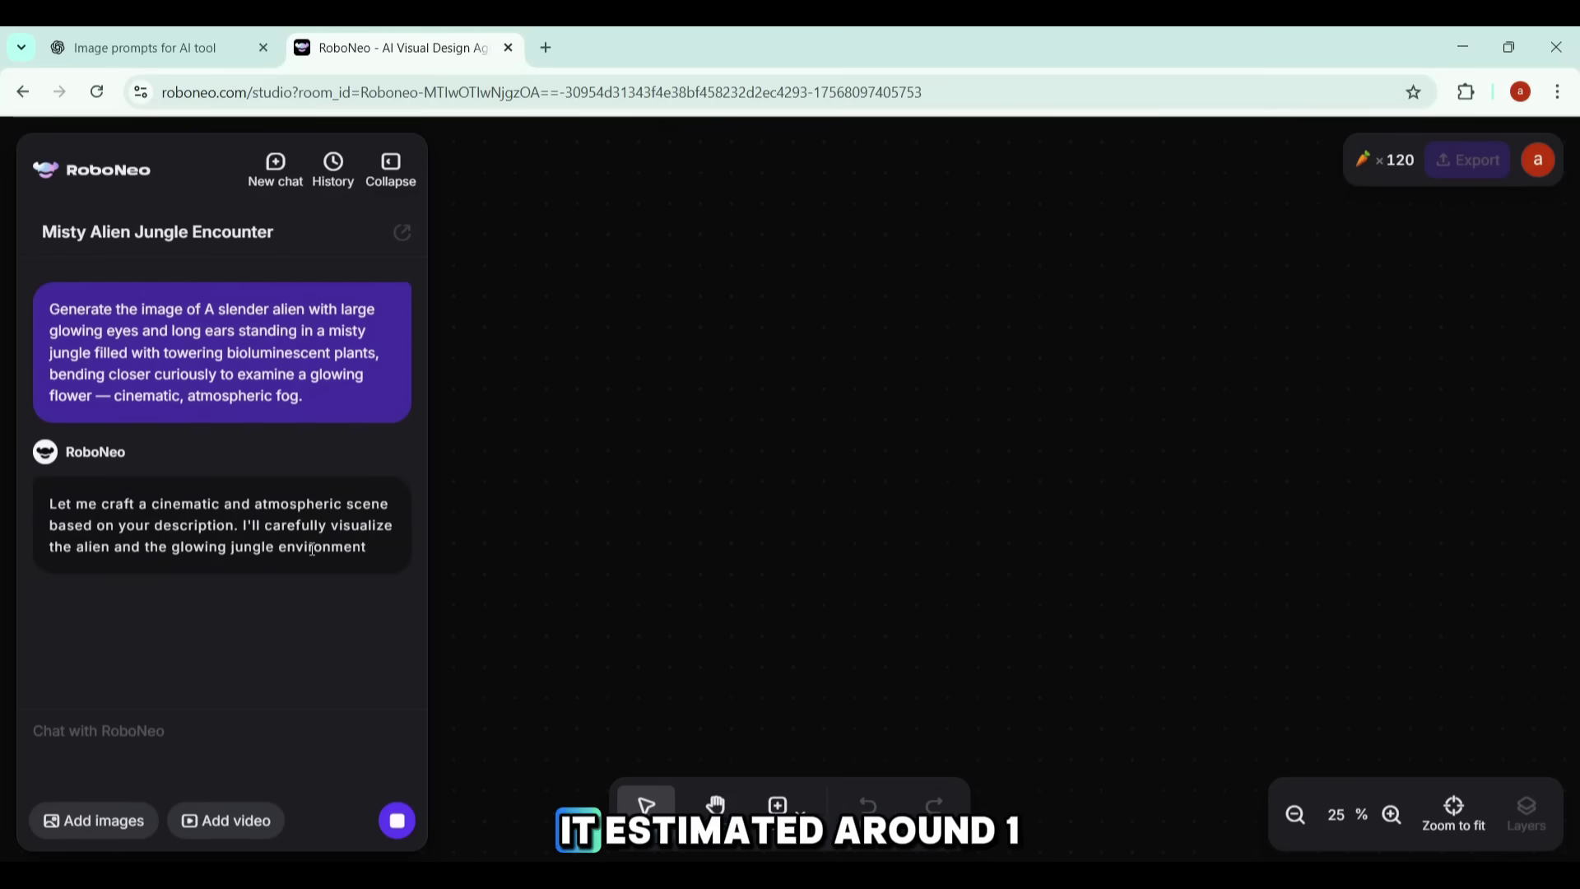
{"action": "left_click_drag", "start_coordinate": [50, 447], "coordinate": [267, 453]}
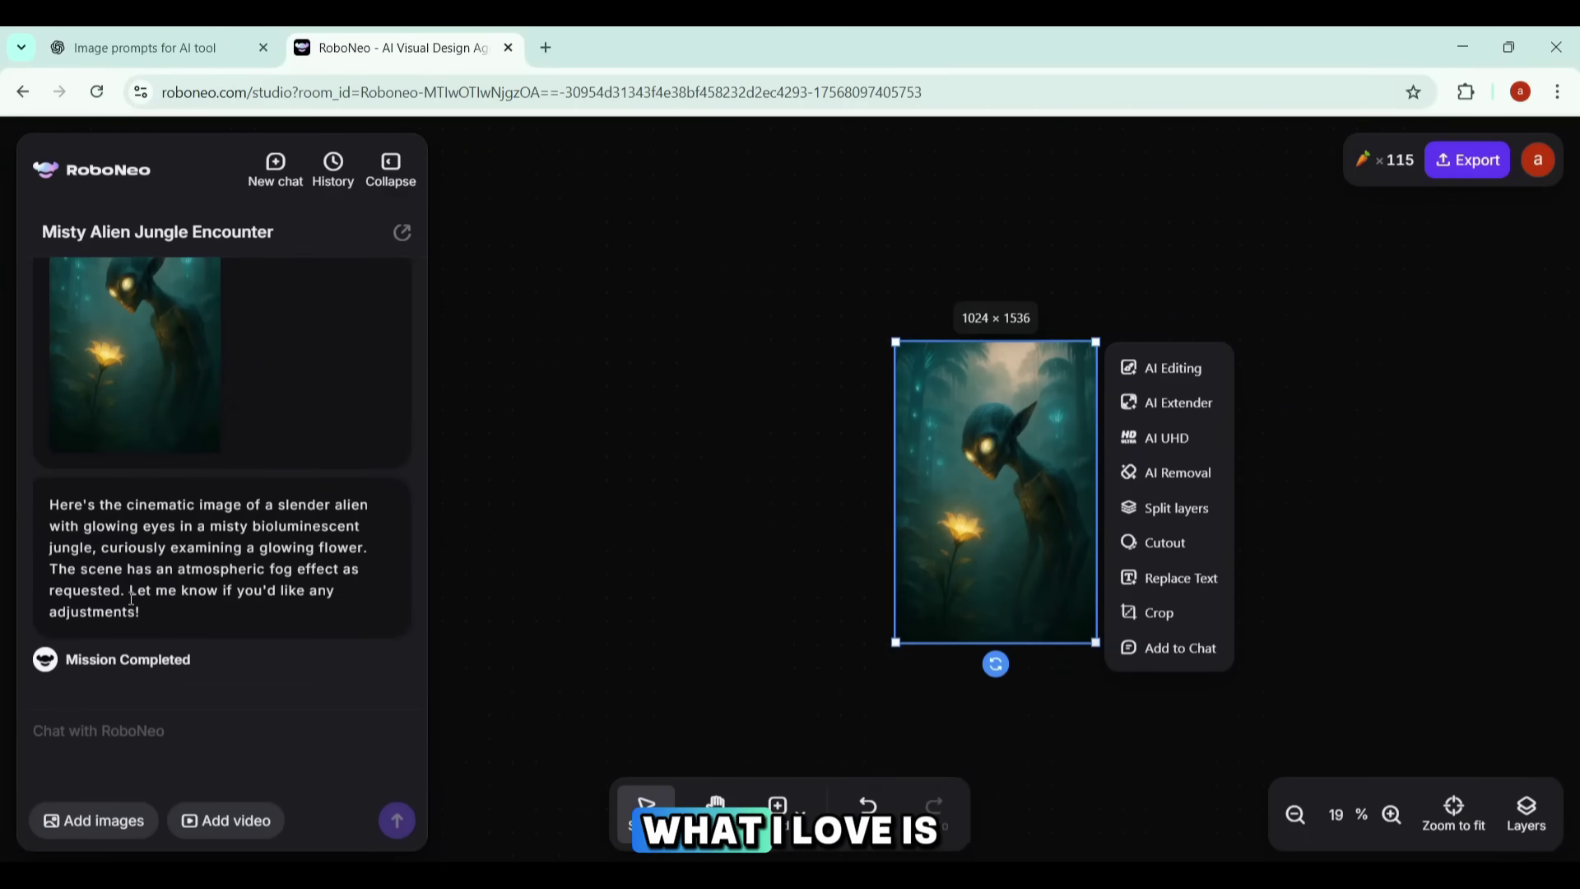
{"action": "left_click_drag", "start_coordinate": [129, 590], "coordinate": [148, 617]}
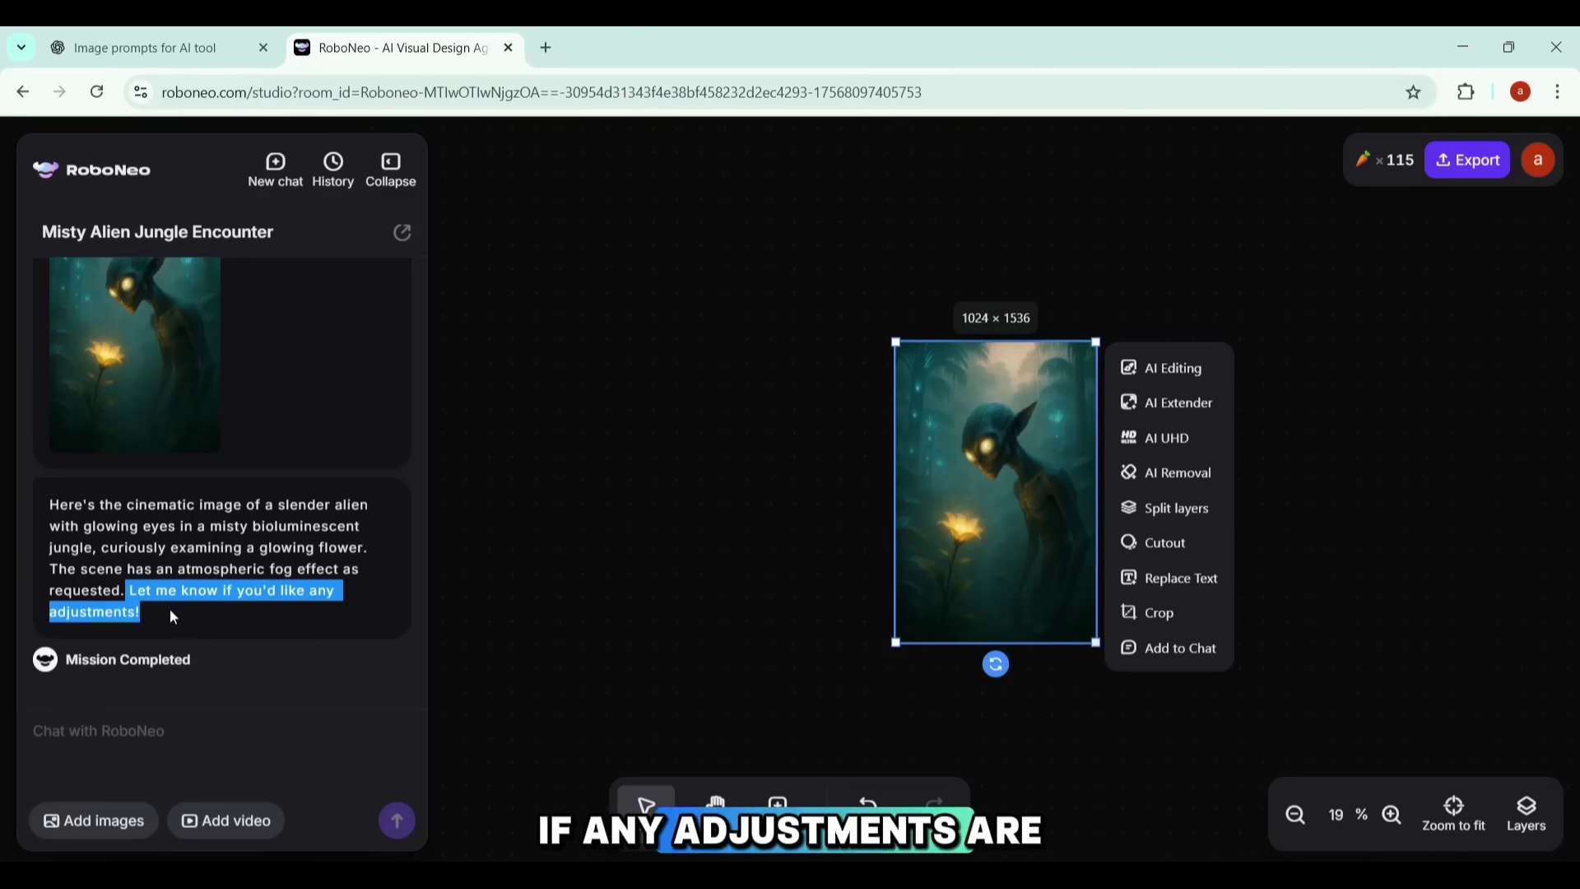
{"action": "scroll", "coordinate": [164, 559], "scroll_direction": "up", "scroll_amount": 1}
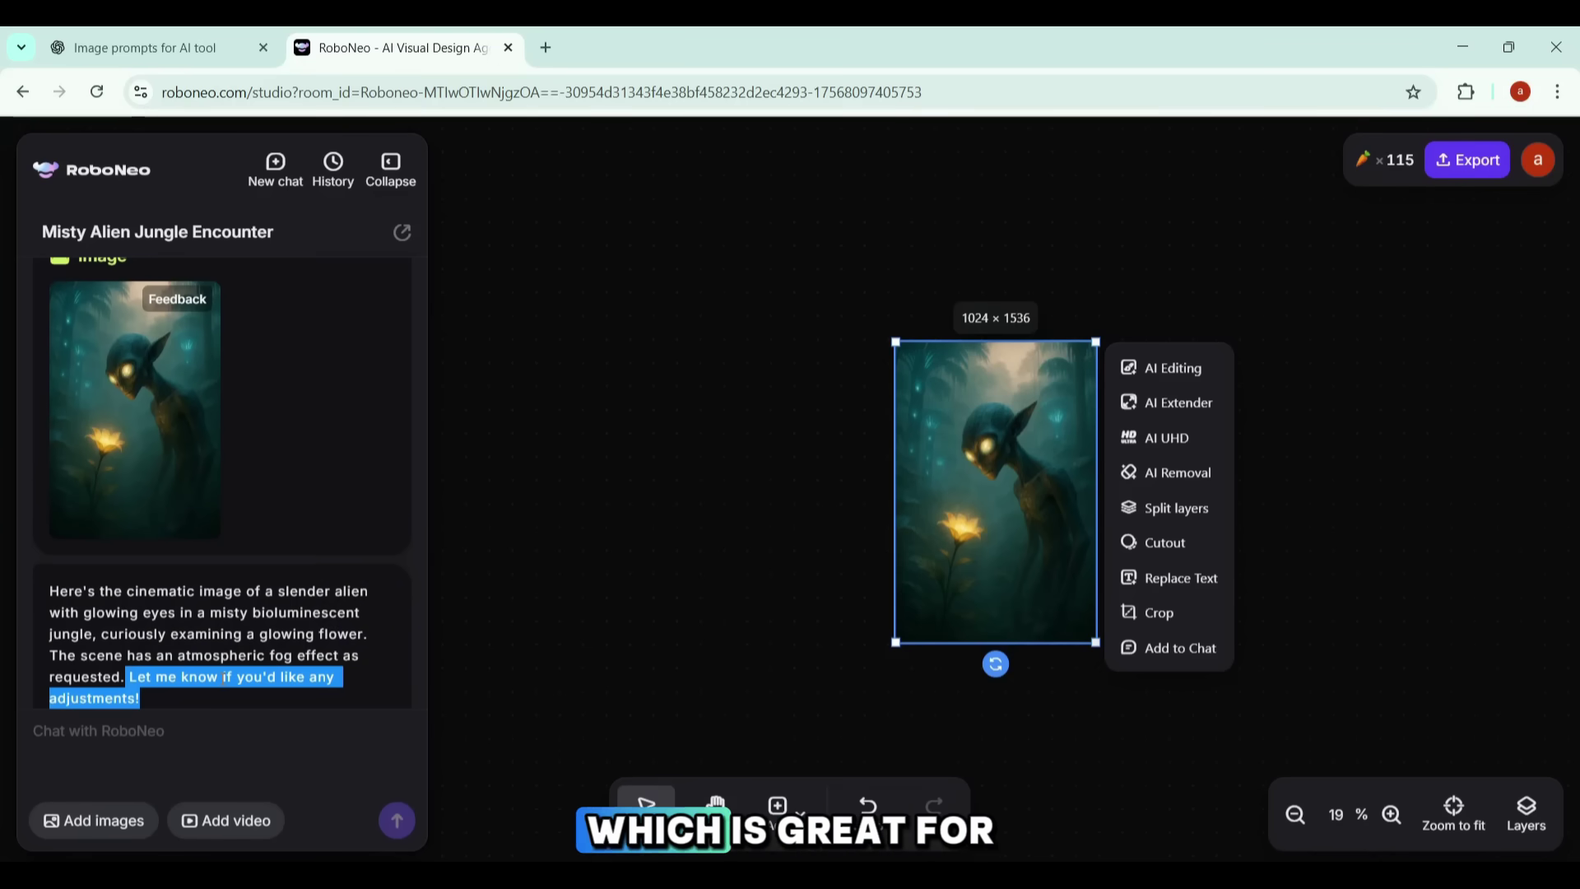
{"action": "scroll", "coordinate": [226, 677], "scroll_direction": "down", "scroll_amount": 1}
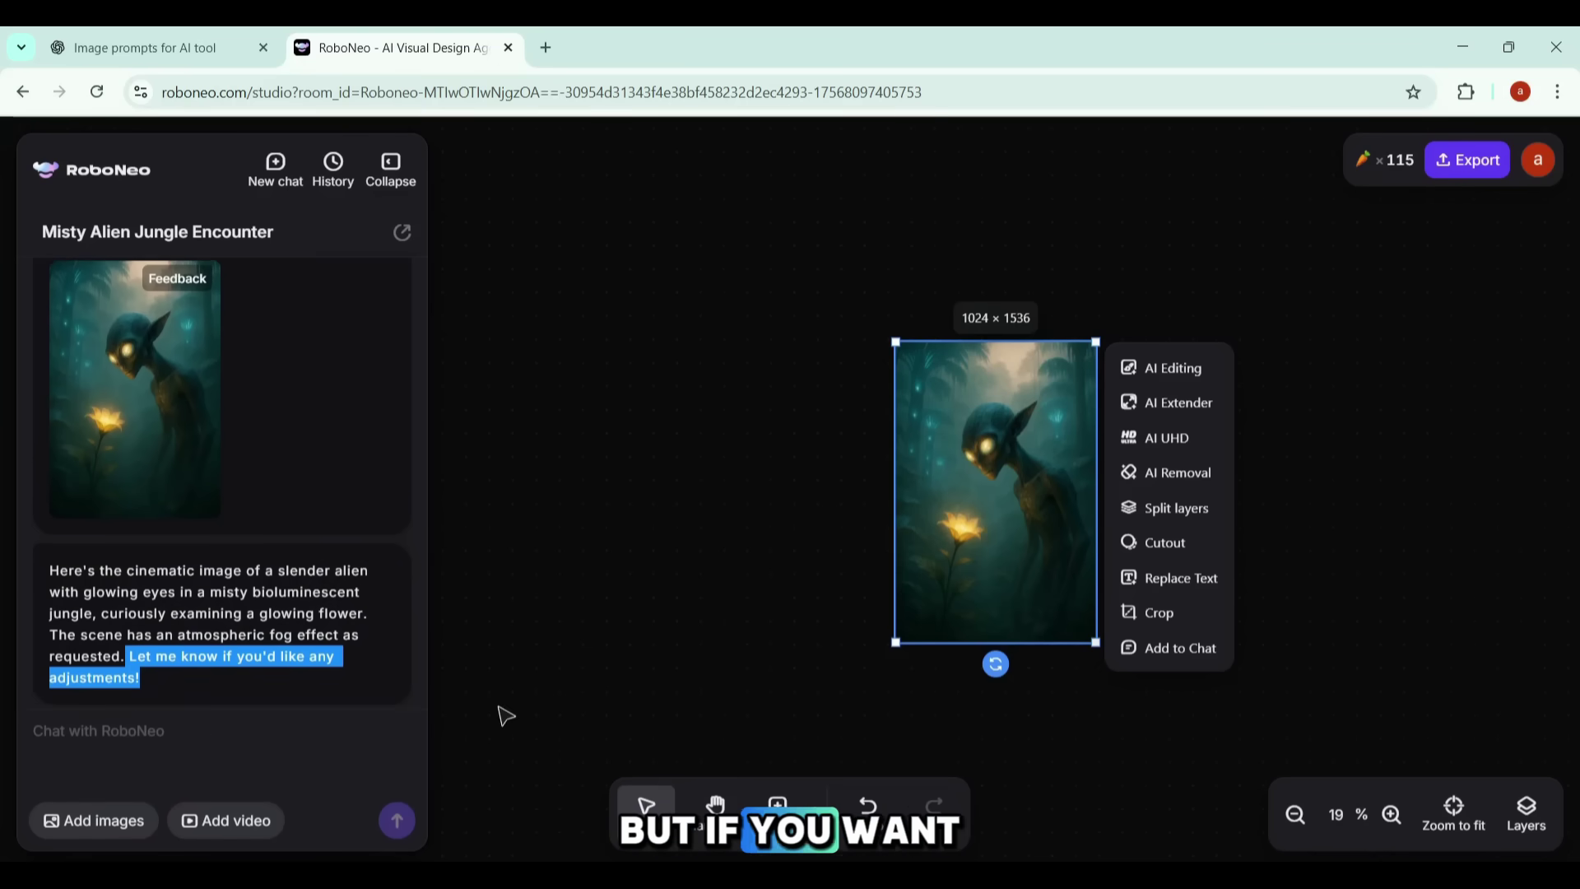
- Ask RoboNeo to 'Generate this image in 16:9' and review the four wide variations
{"action": "left_click", "coordinate": [130, 725]}
{"action": "type", "text": "Generate this image in 16"}
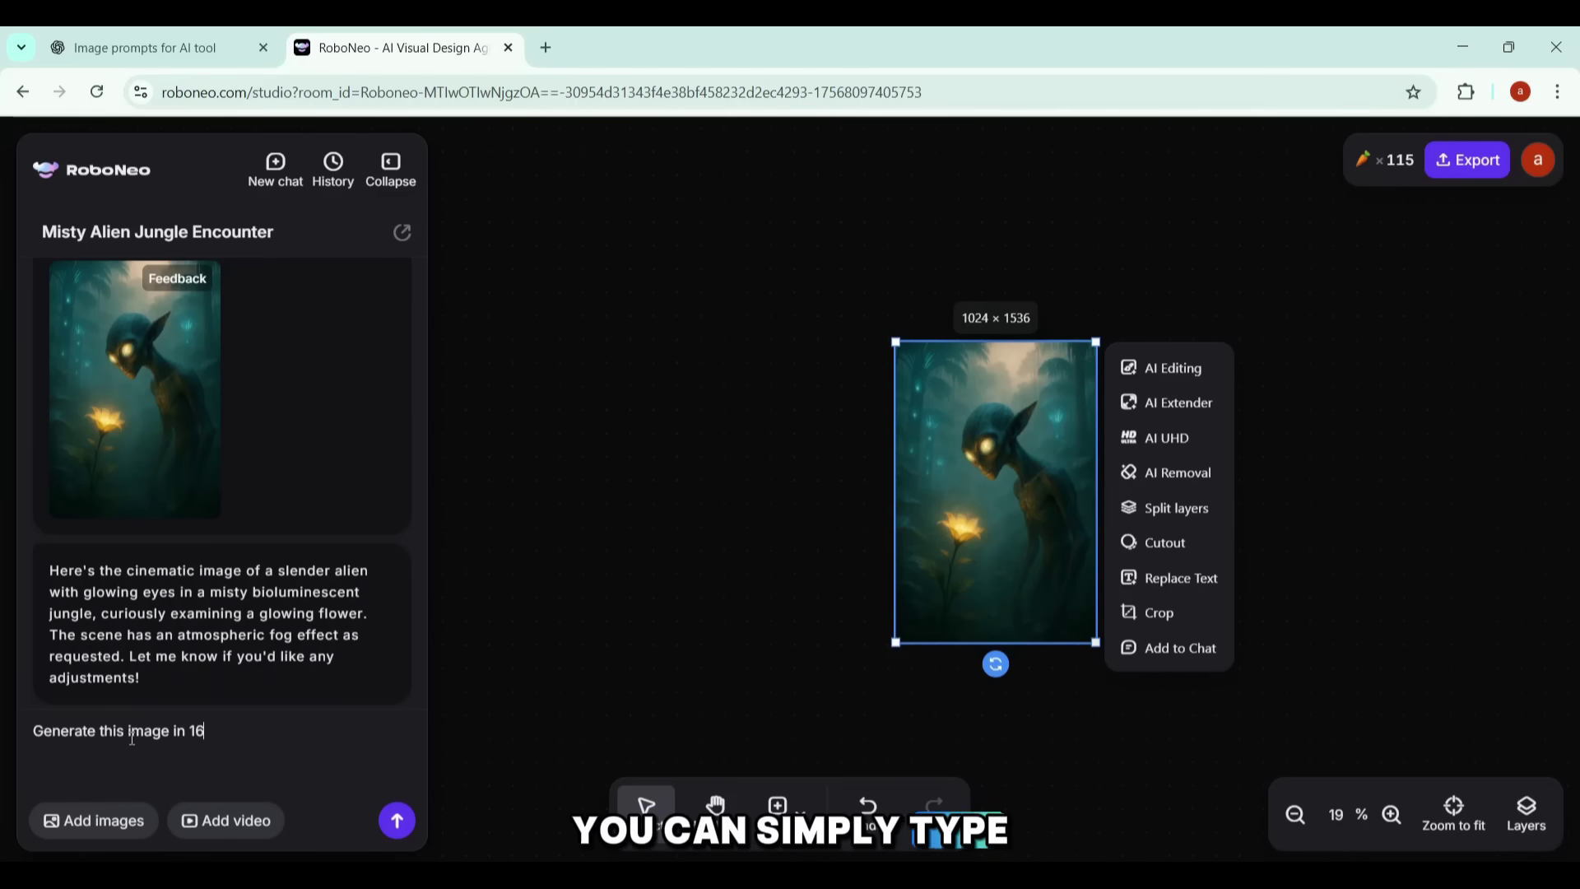
{"action": "type", "text": ":9"}
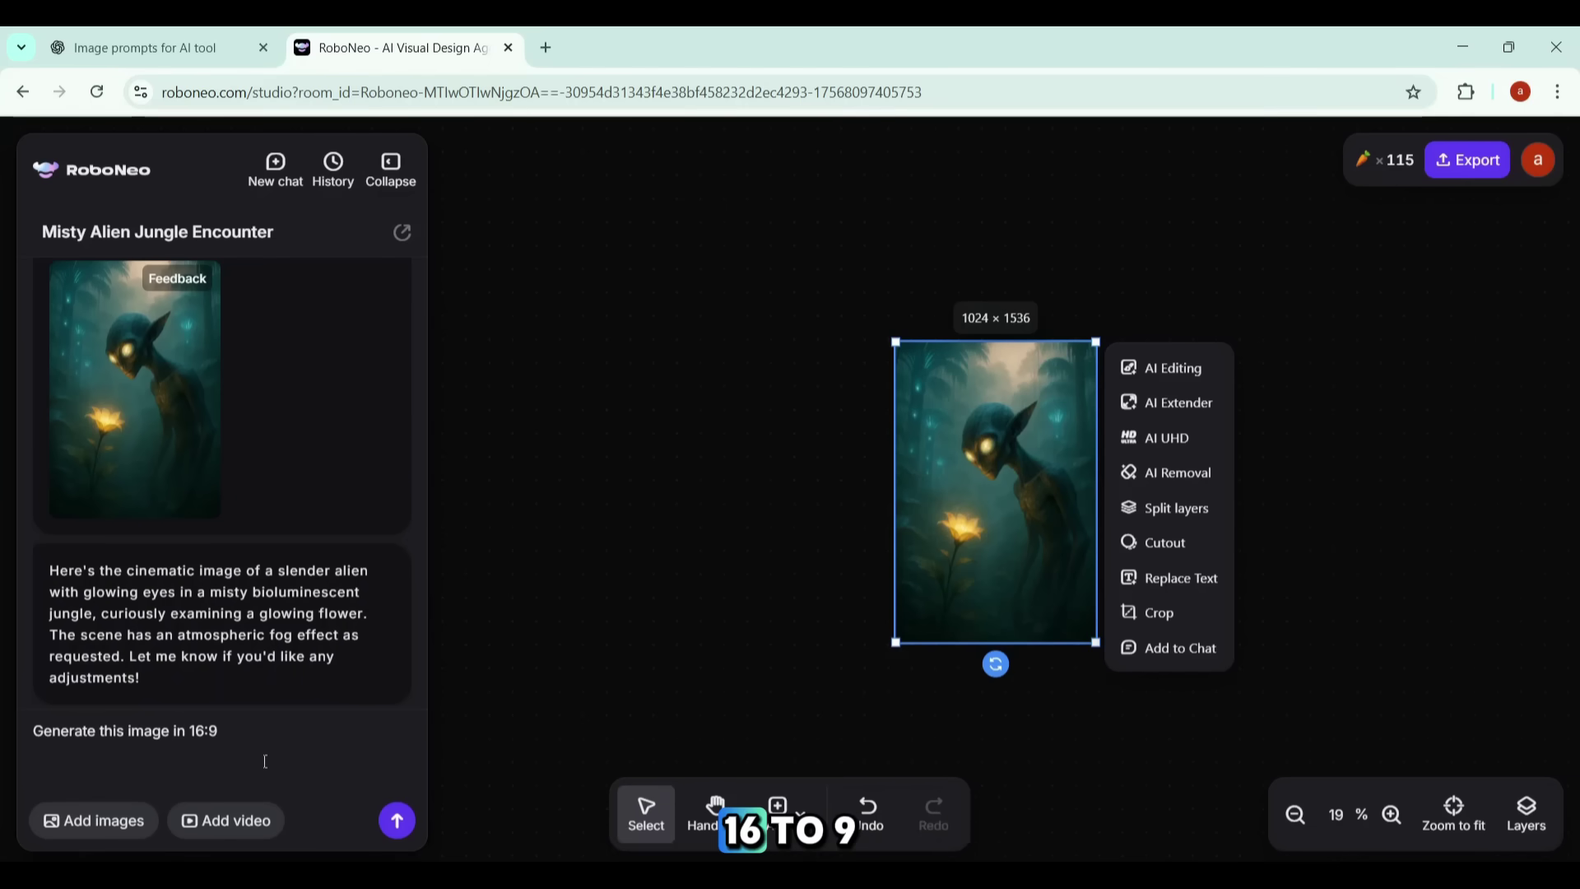
{"action": "triple_click", "coordinate": [170, 733]}
{"action": "left_click", "coordinate": [398, 822]}
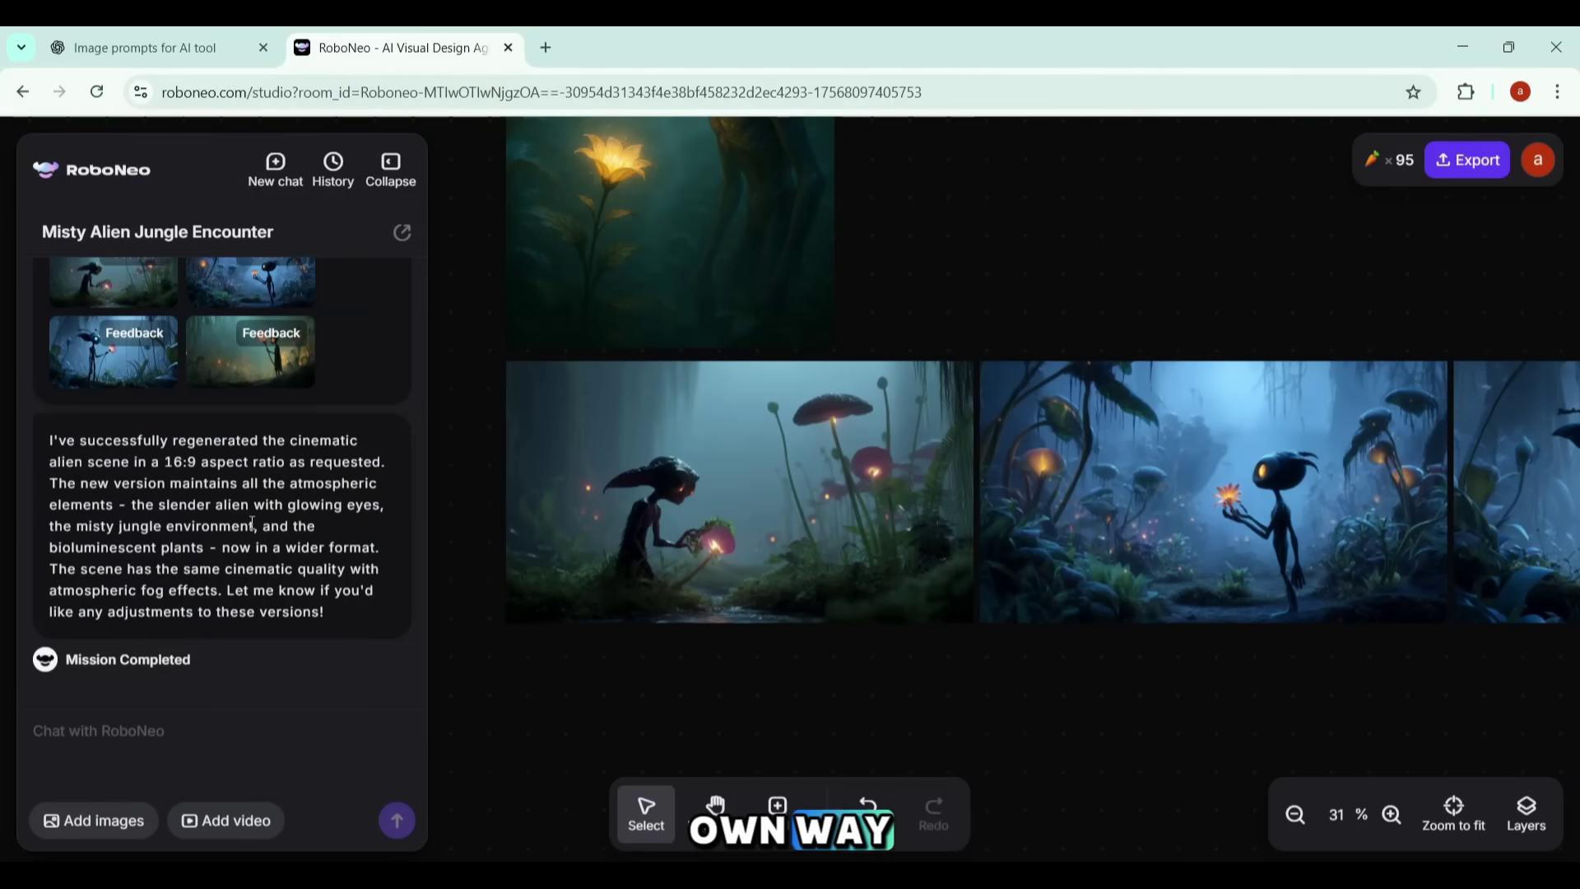
{"action": "scroll", "coordinate": [252, 523], "scroll_direction": "up", "scroll_amount": 3}
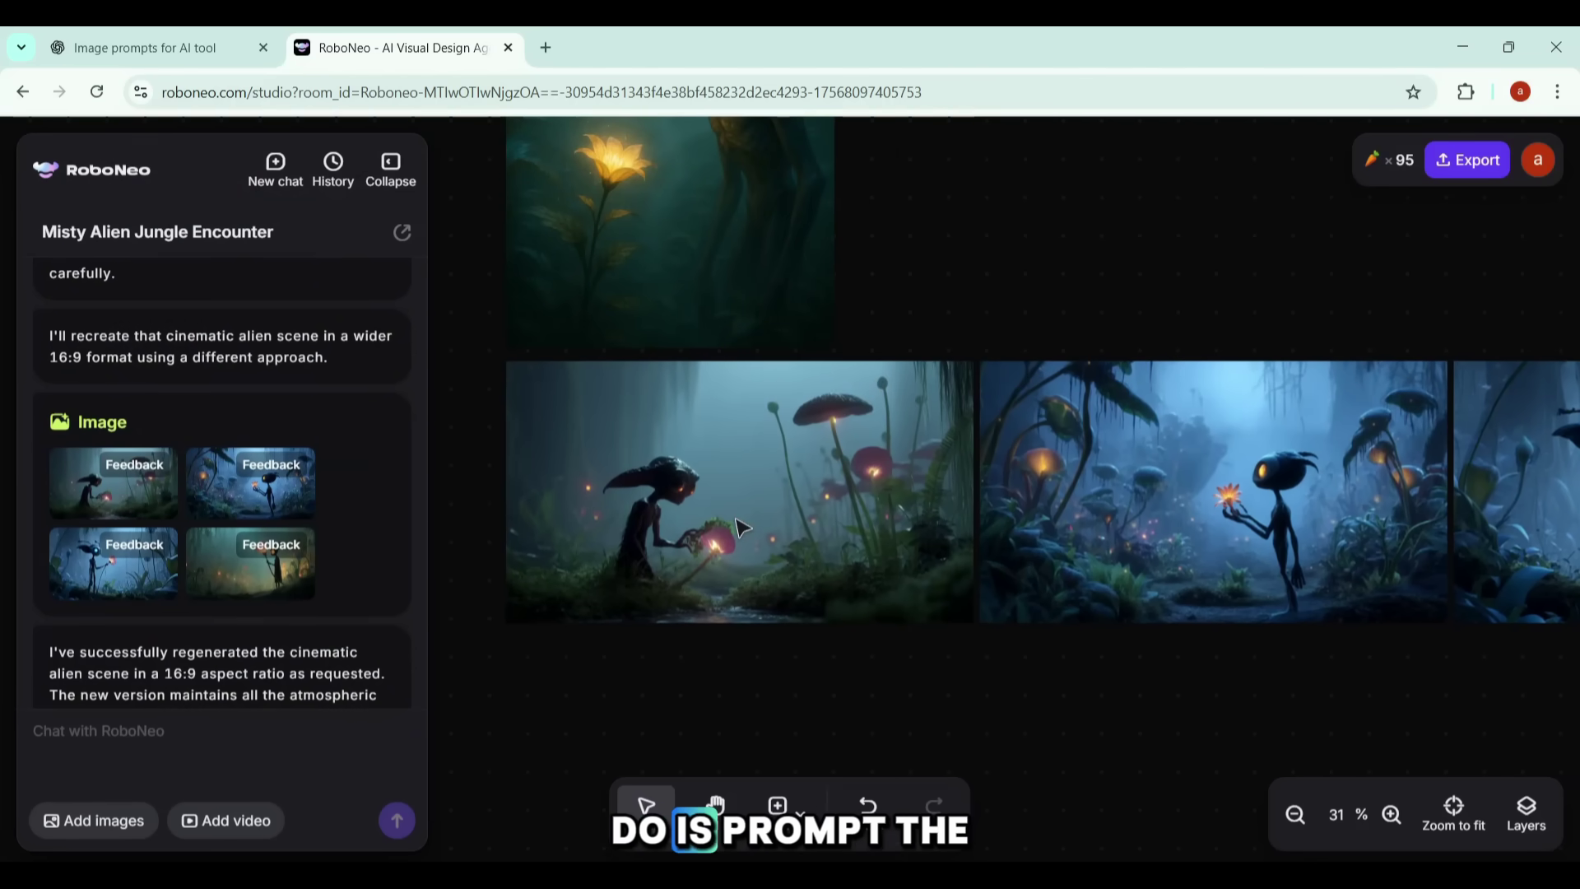
{"action": "scroll", "coordinate": [741, 527], "scroll_direction": "right", "scroll_amount": 2}
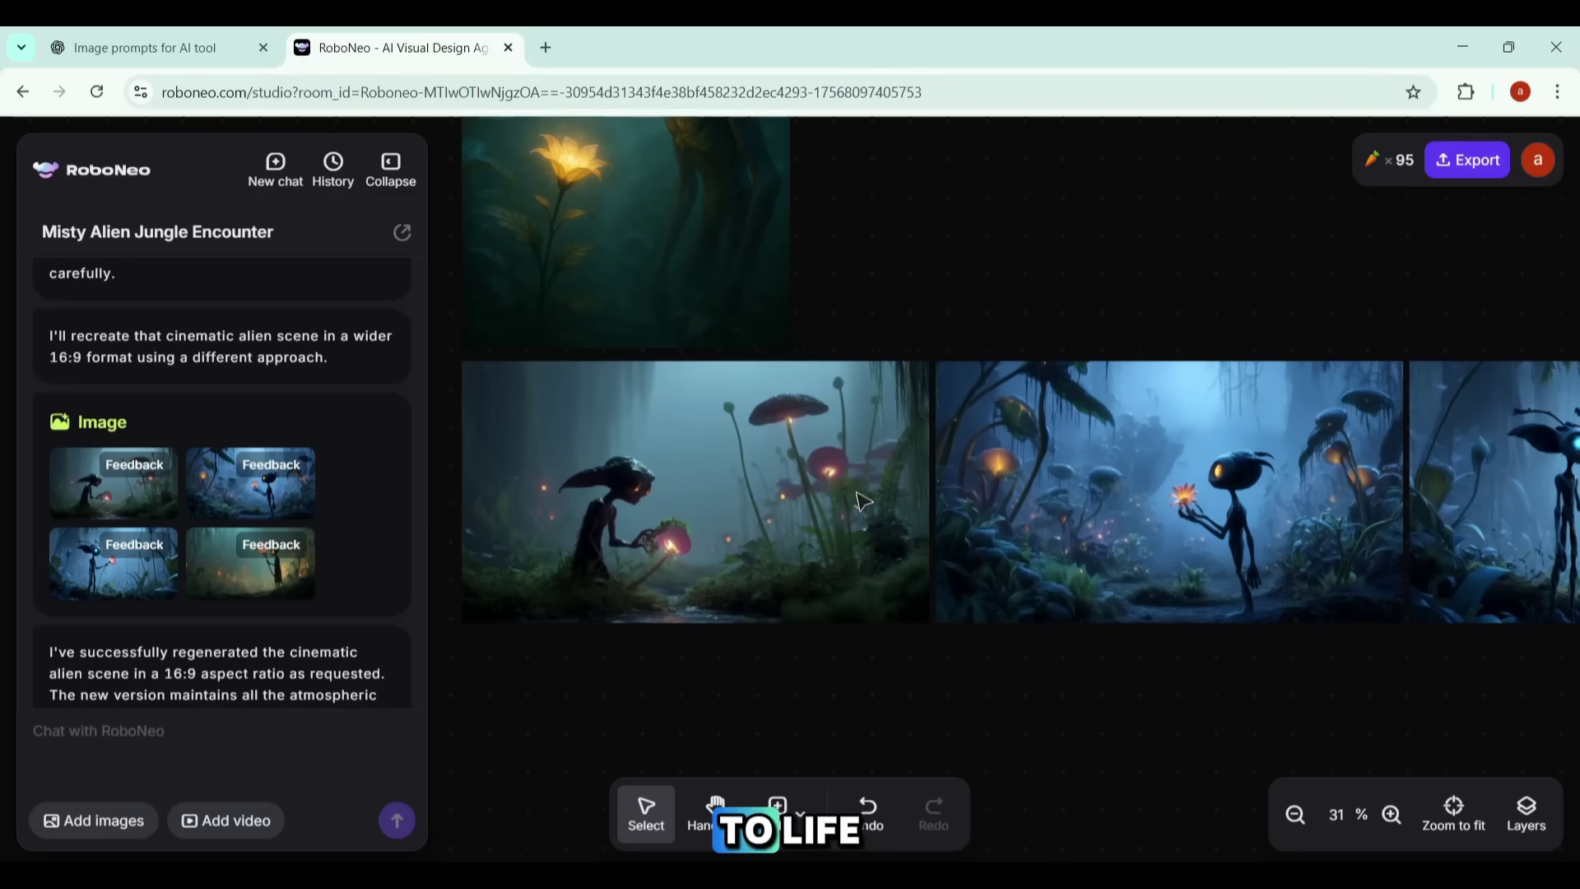
- Ask RoboNeo to animate image #1 into a 5-second video following the motion prompt
{"action": "left_click", "coordinate": [89, 735]}
{"action": "type", "text": "N"}
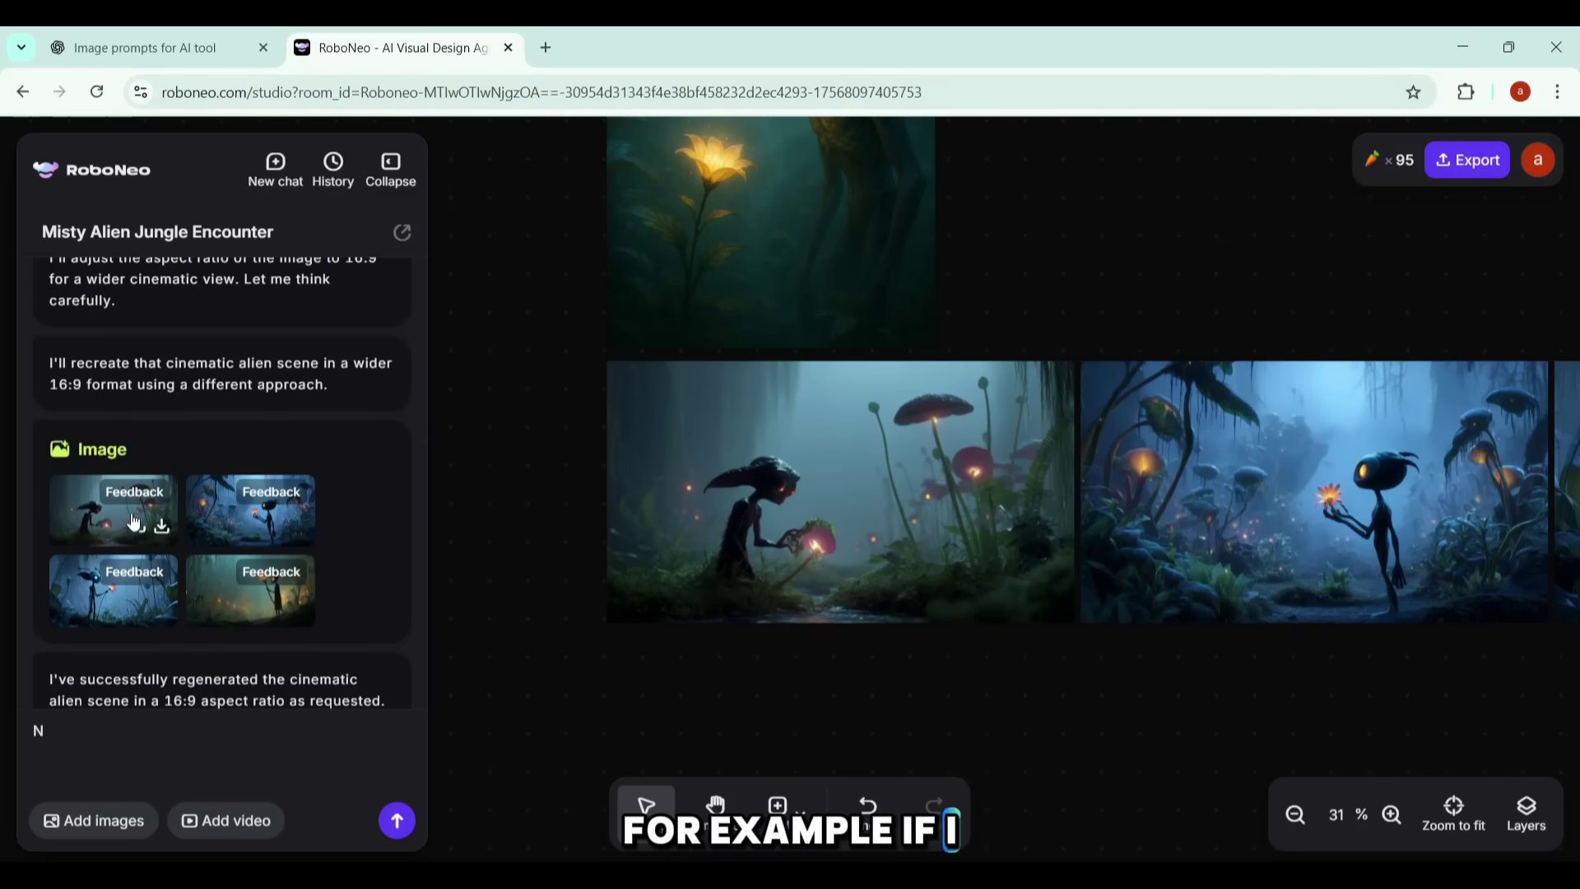
{"action": "type", "text": "ow gener"}
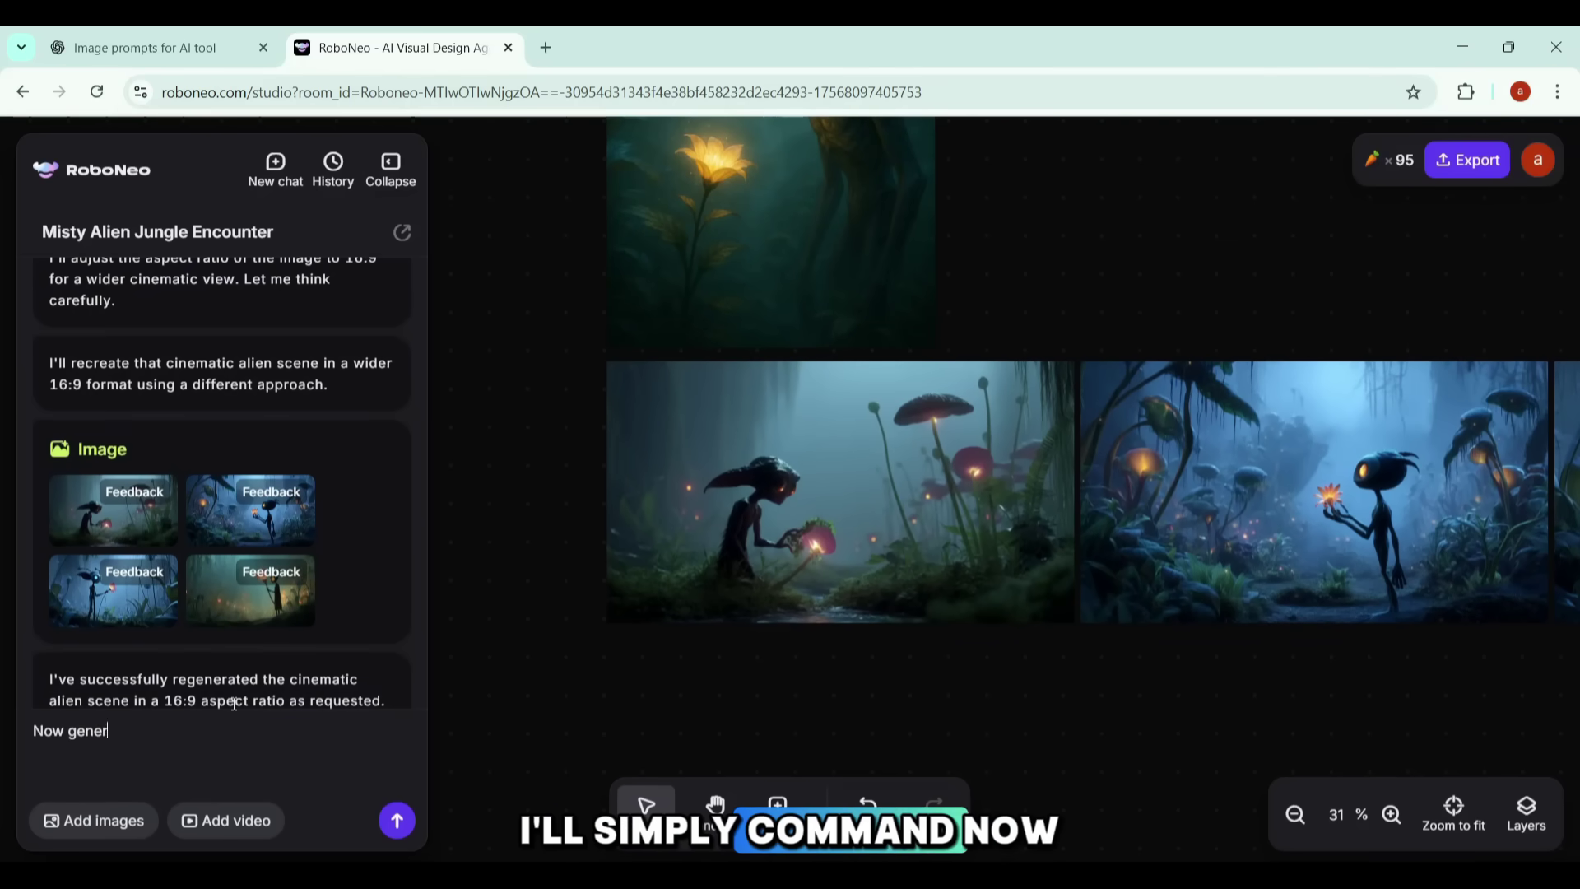
{"action": "type", "text": "ate the video of image "}
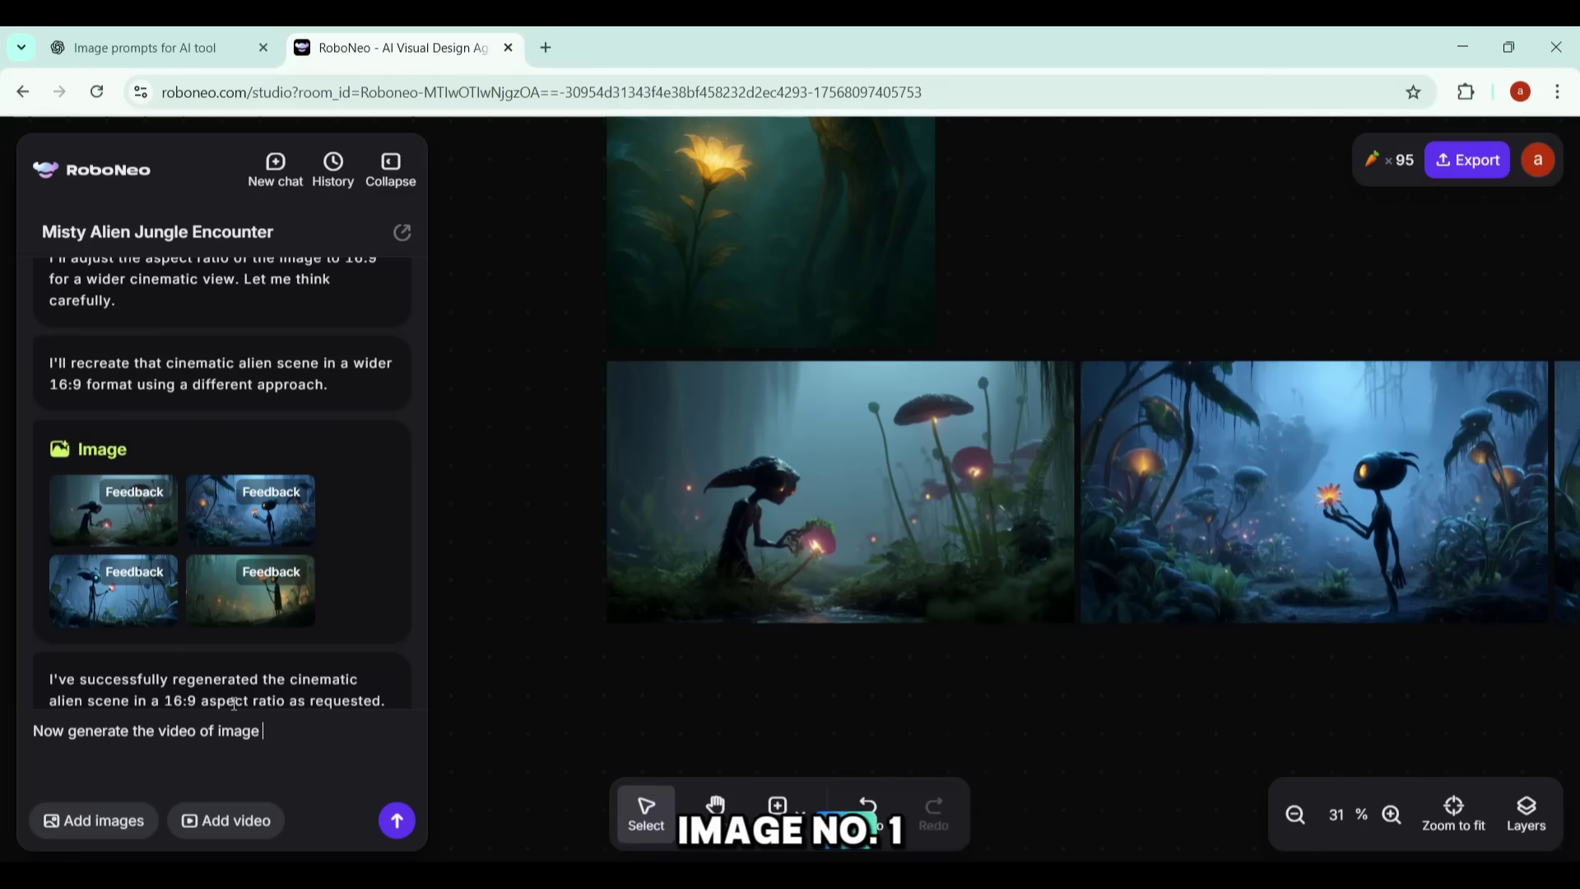
{"action": "type", "text": "#1 following the below "}
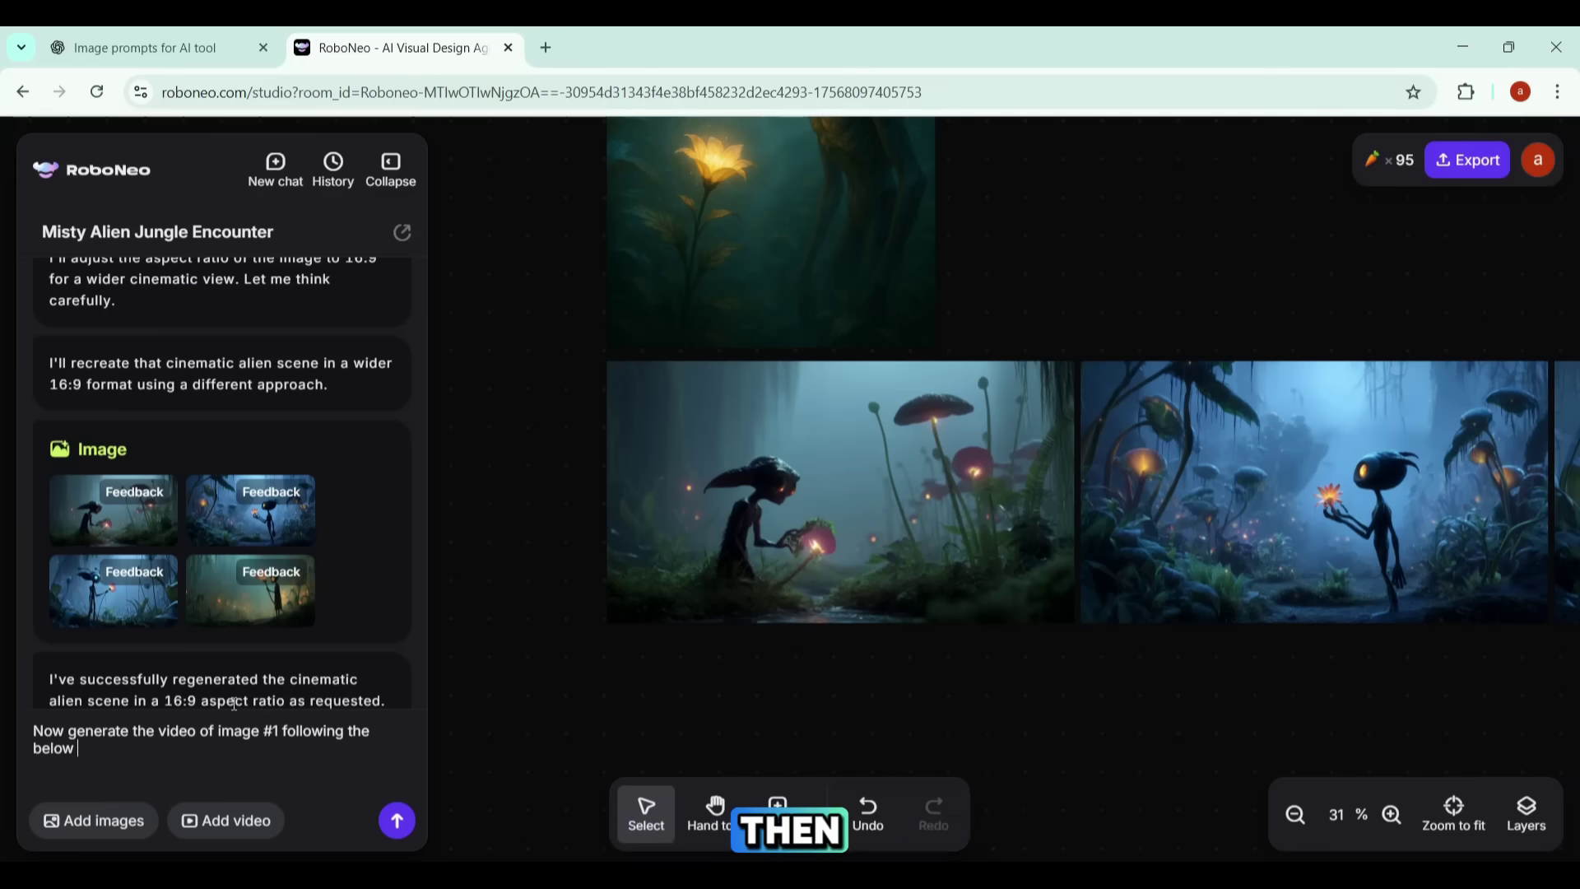
{"action": "type", "text": "prompt"}
{"action": "key", "text": "ctrl+a"}
{"action": "key", "text": "End"}
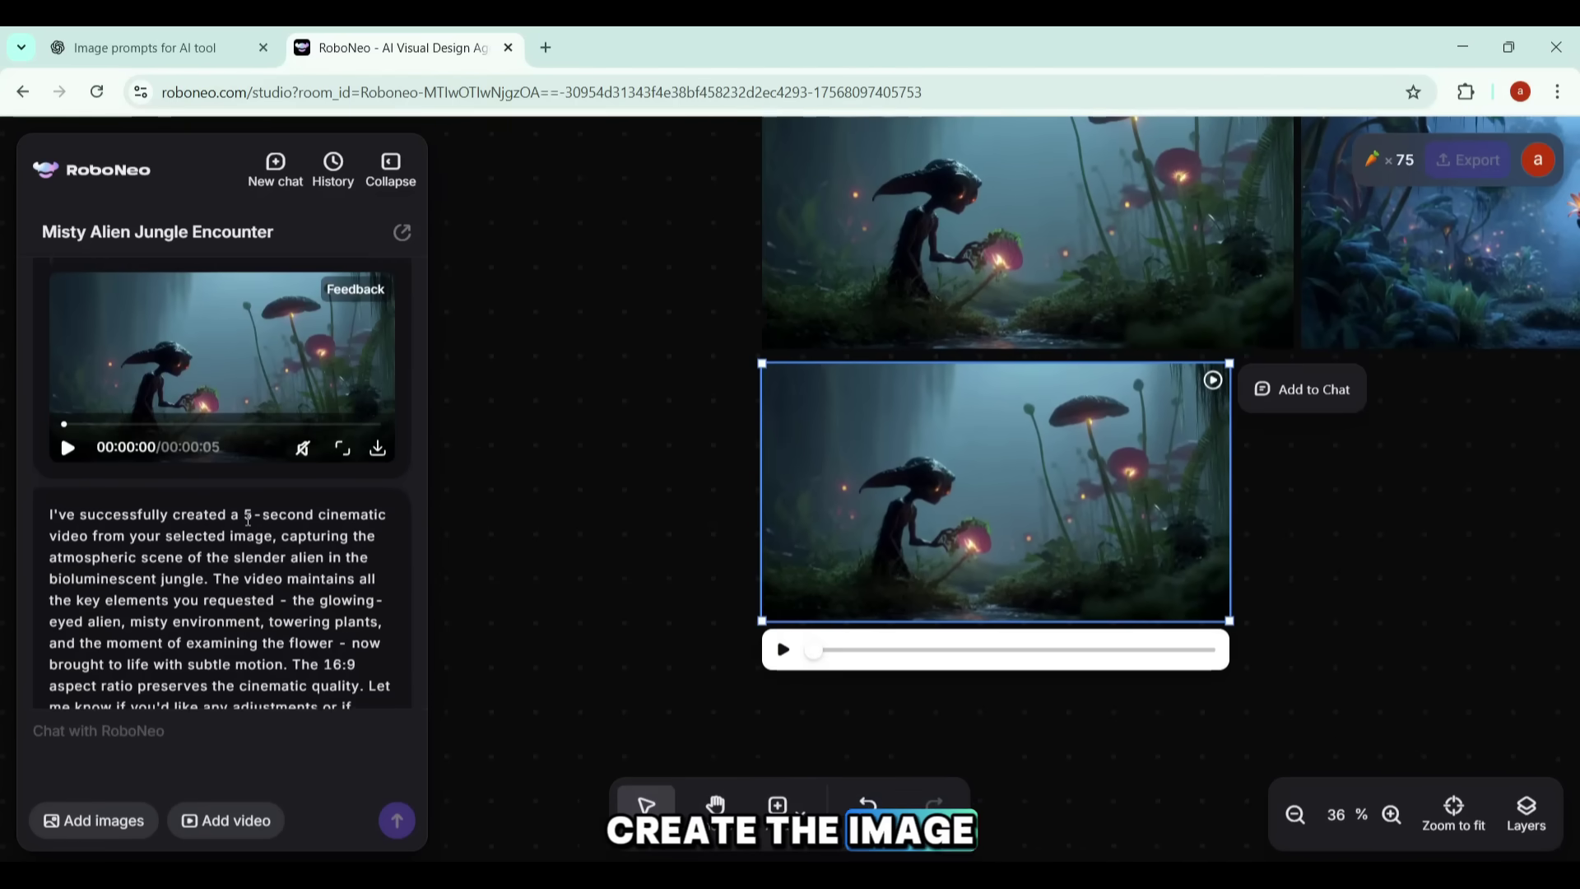
{"action": "scroll", "coordinate": [249, 519], "scroll_direction": "up", "scroll_amount": 1}
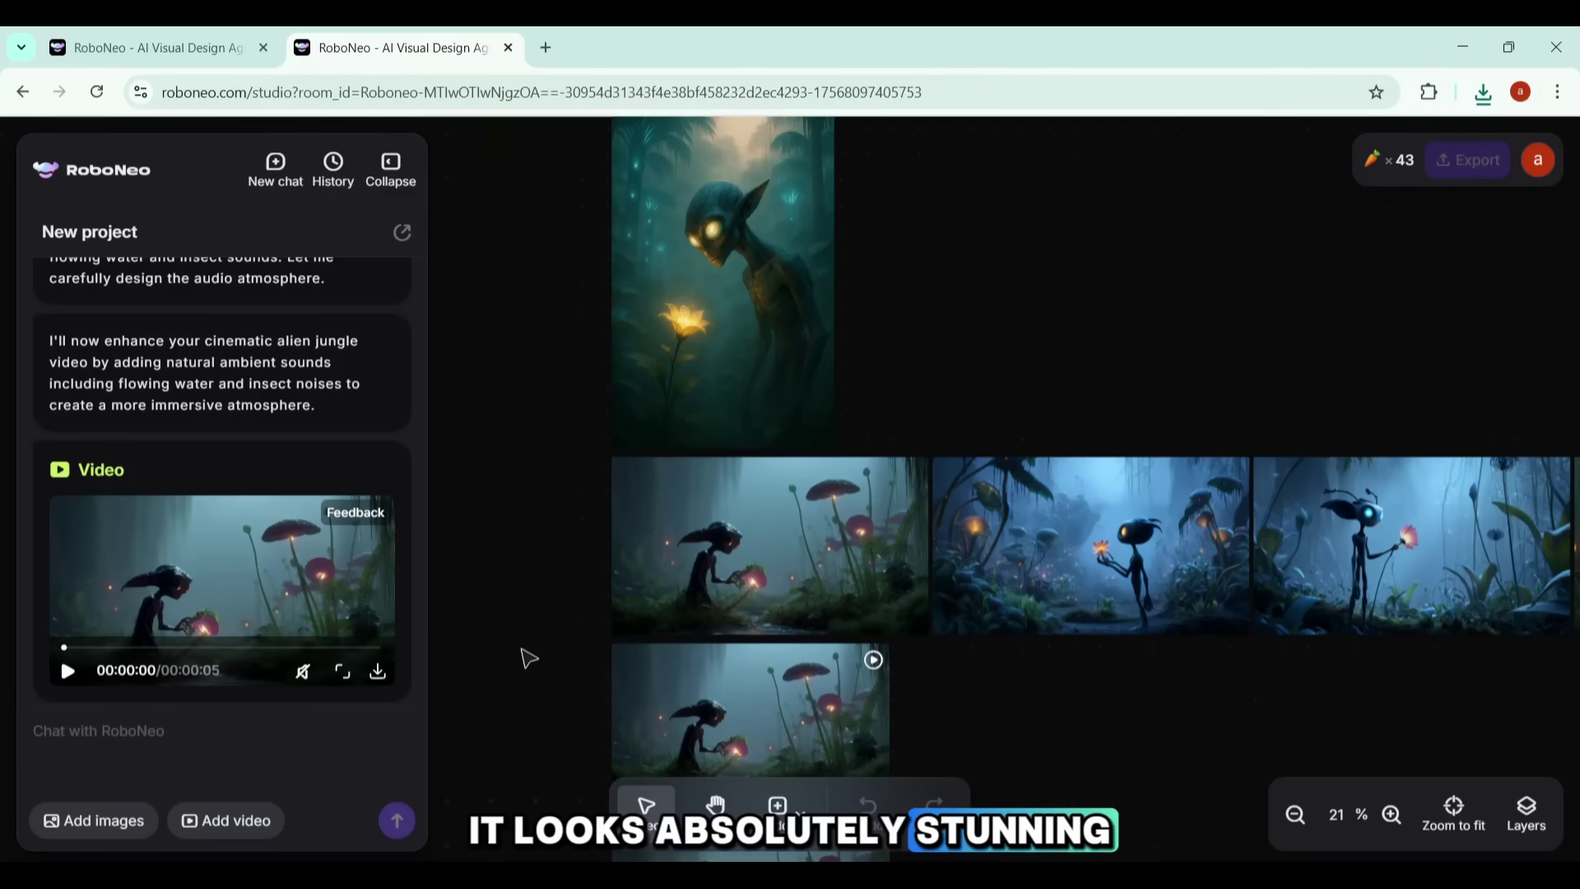
- Download the alien jungle video as an mp4 and open the downloaded file
{"action": "left_click", "coordinate": [377, 673]}
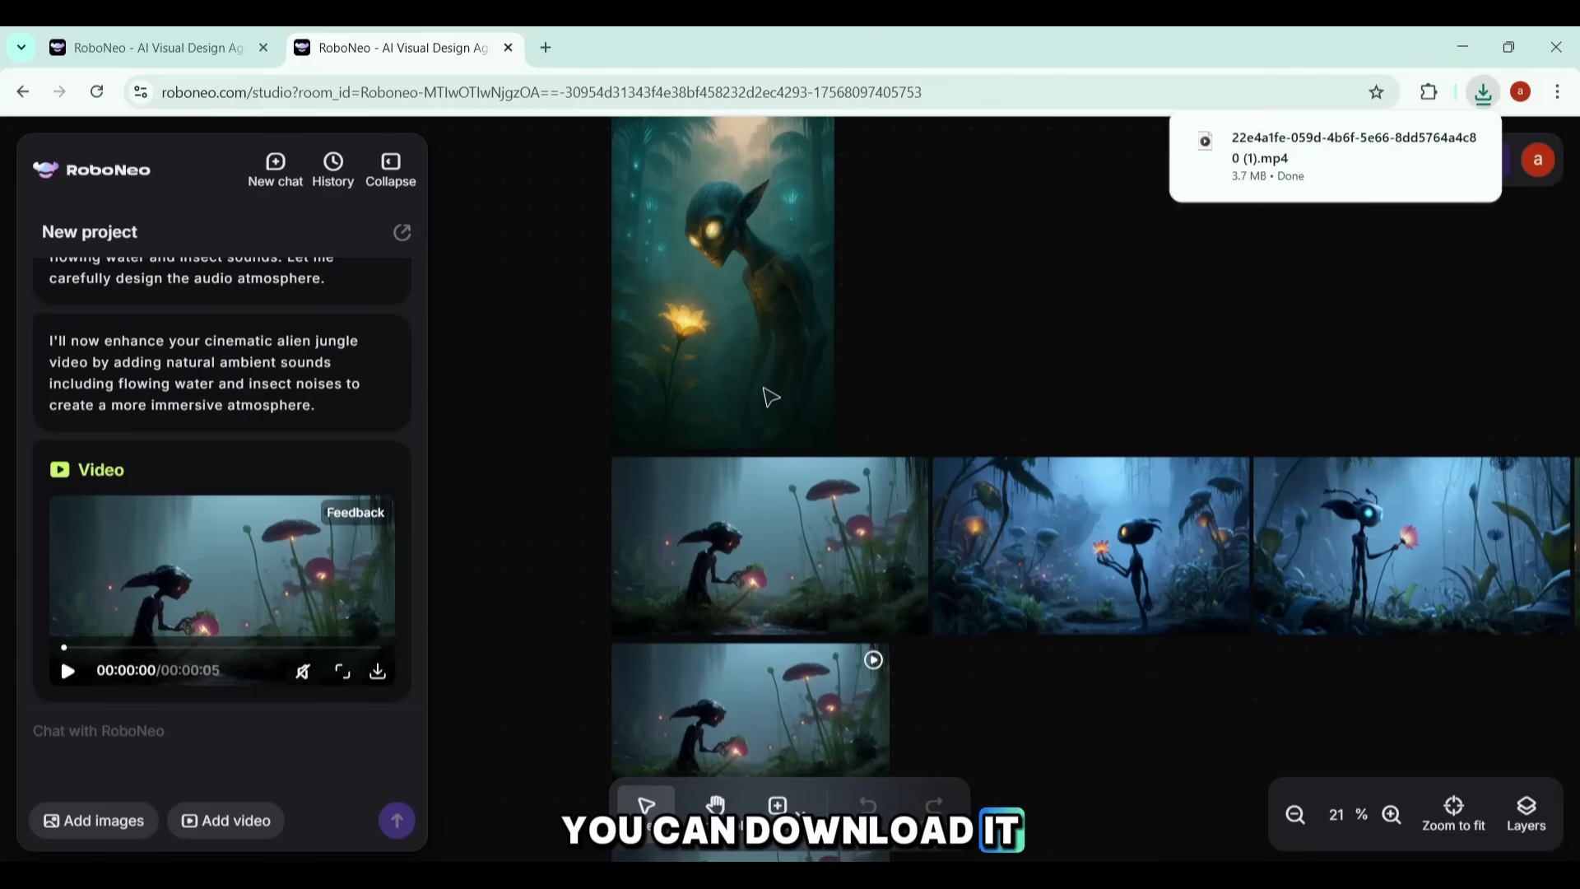
{"action": "left_click", "coordinate": [1310, 153]}
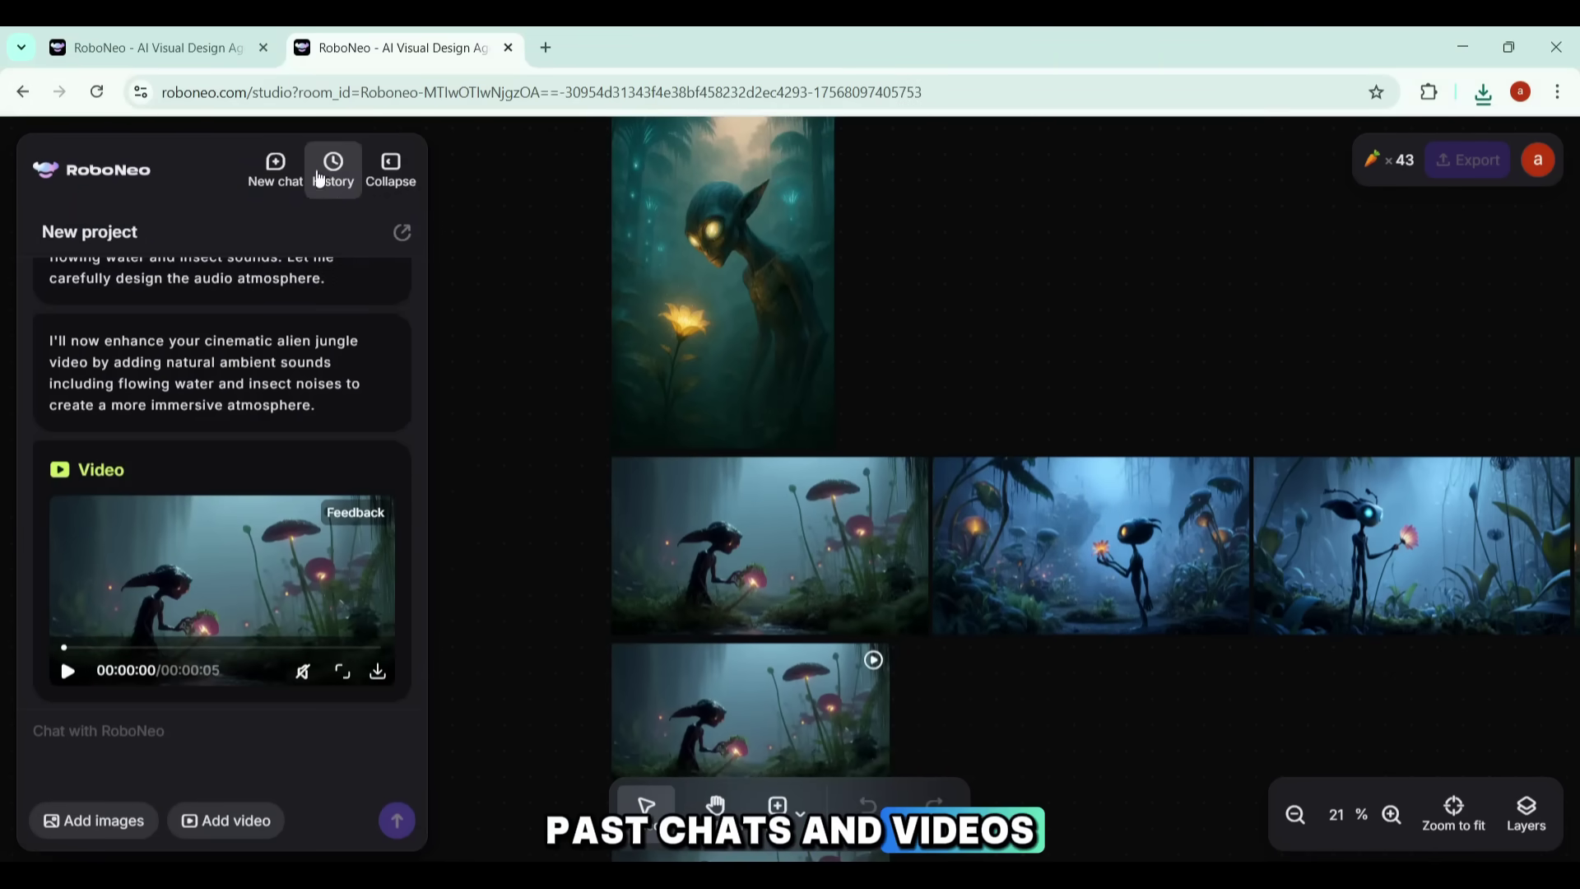
- Open the Curious Baby Elephant project from History and browse its images and videos
{"action": "left_click", "coordinate": [330, 183]}
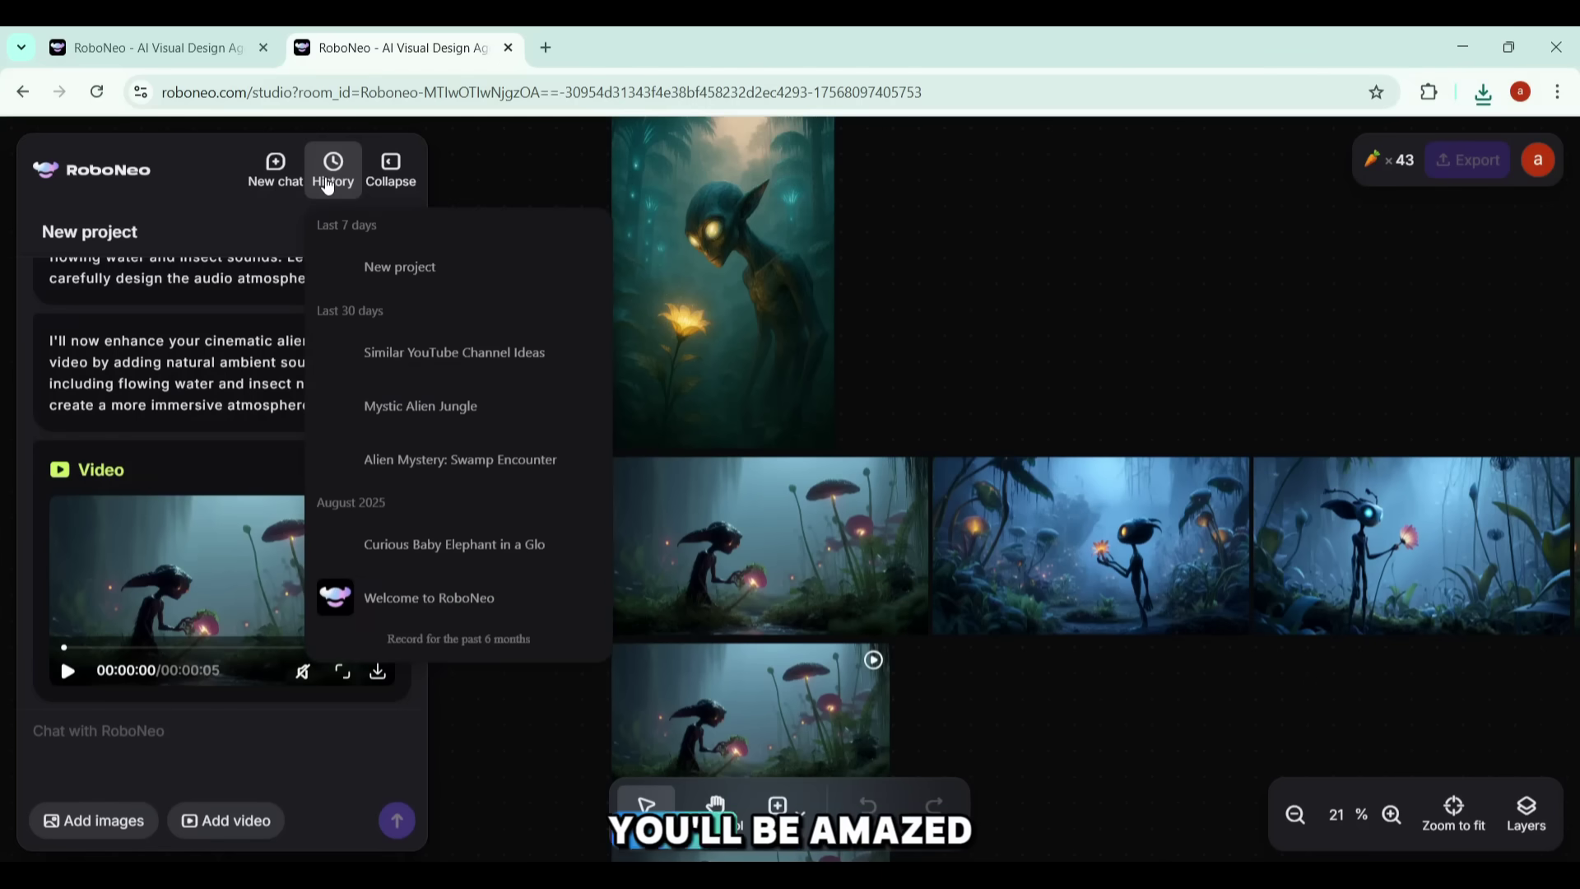
{"action": "left_click", "coordinate": [451, 545]}
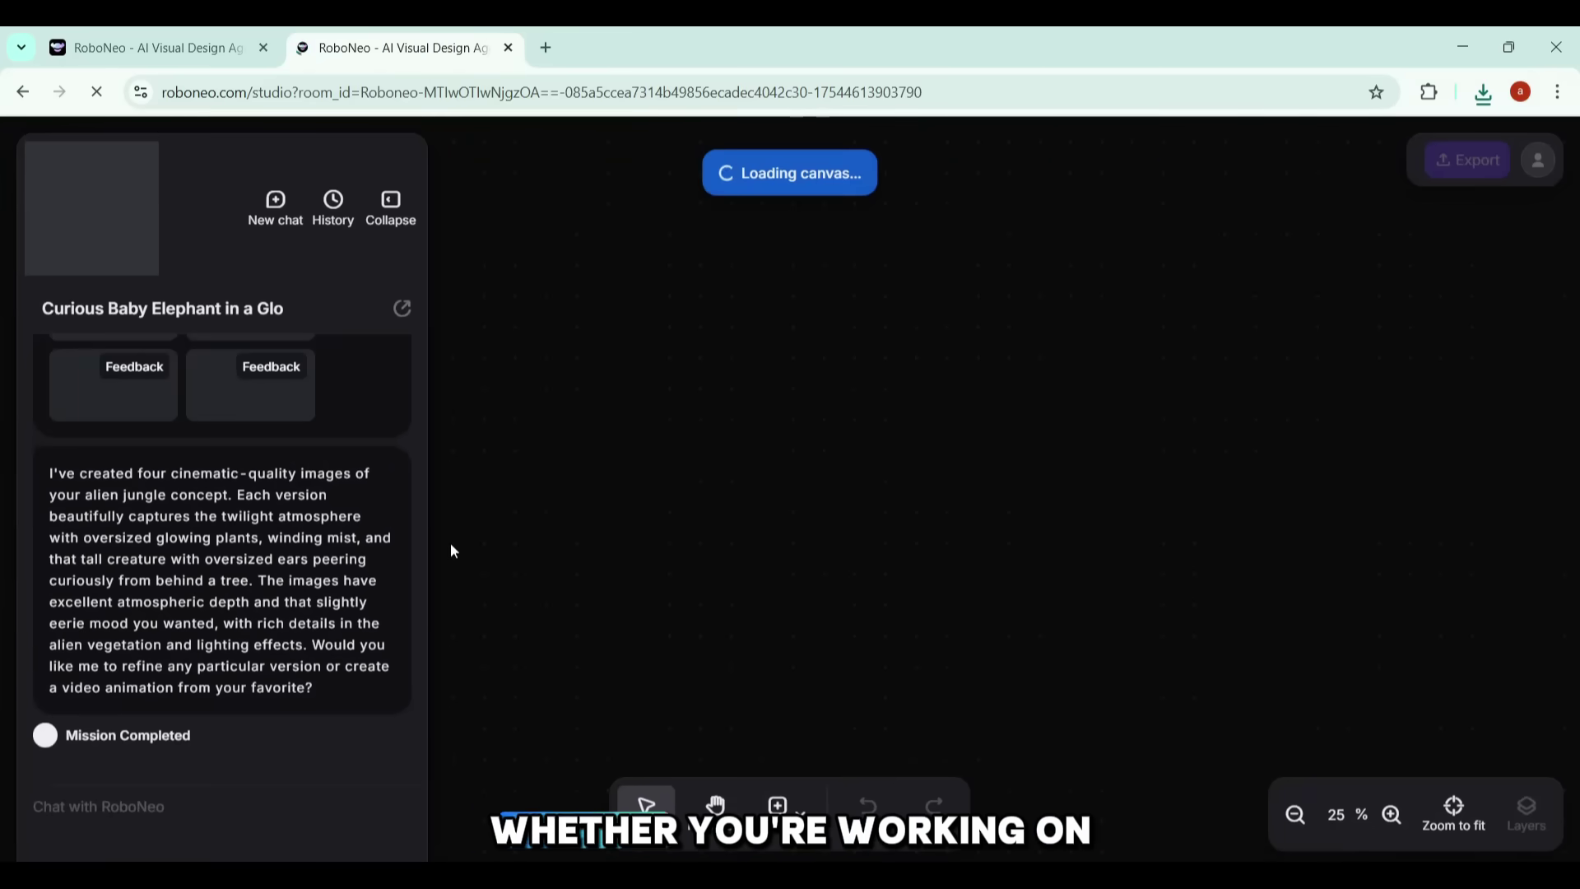
{"action": "scroll", "coordinate": [236, 566], "scroll_direction": "up", "scroll_amount": 2}
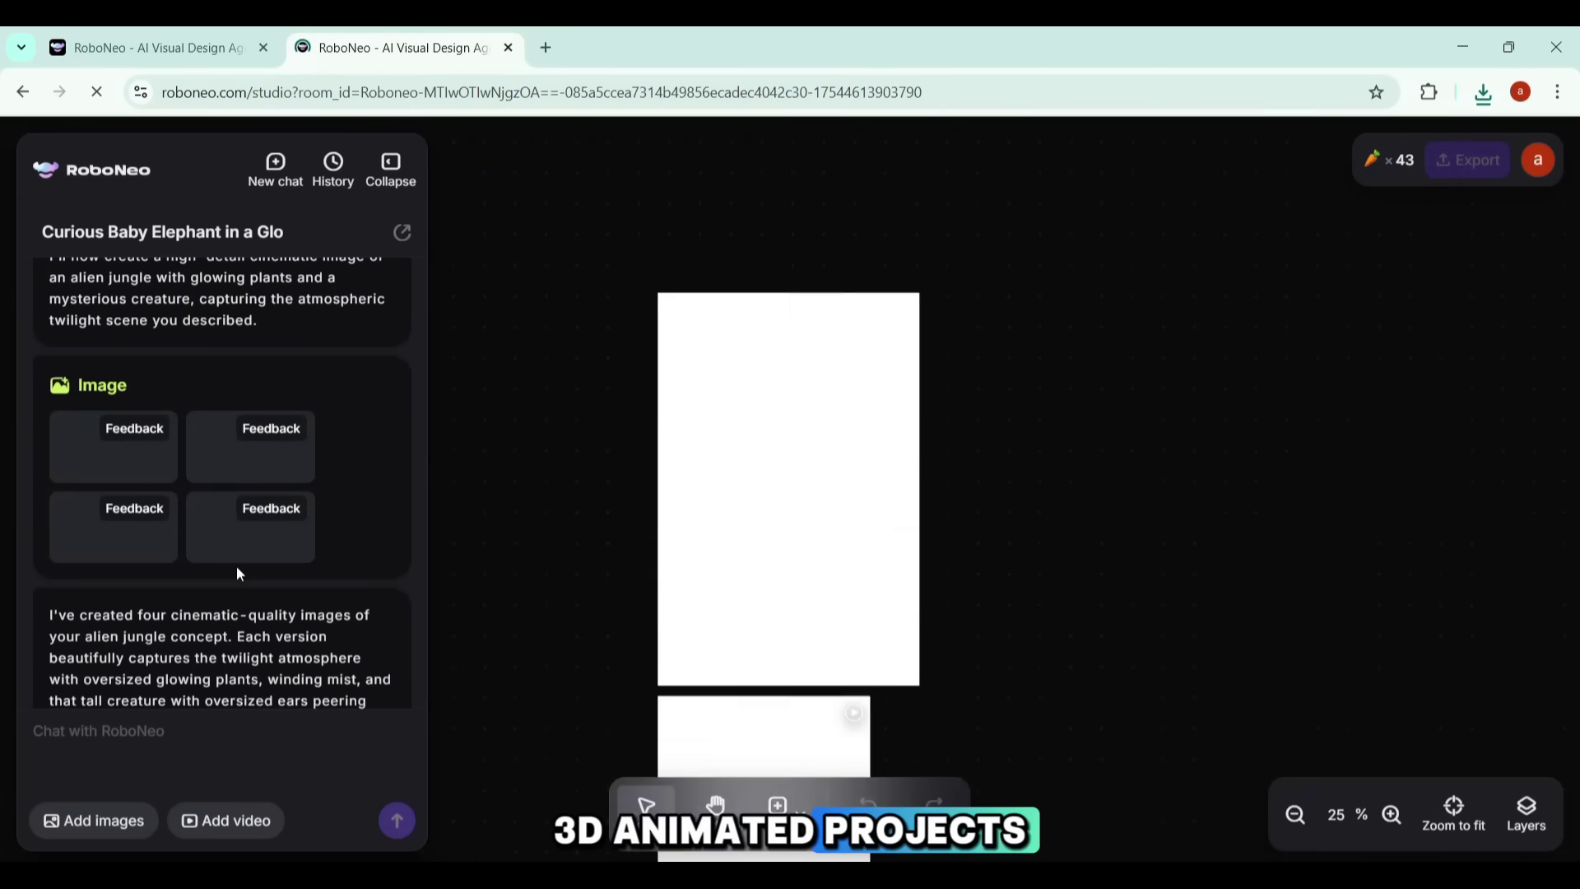
{"action": "mouse_move", "coordinate": [241, 481]}
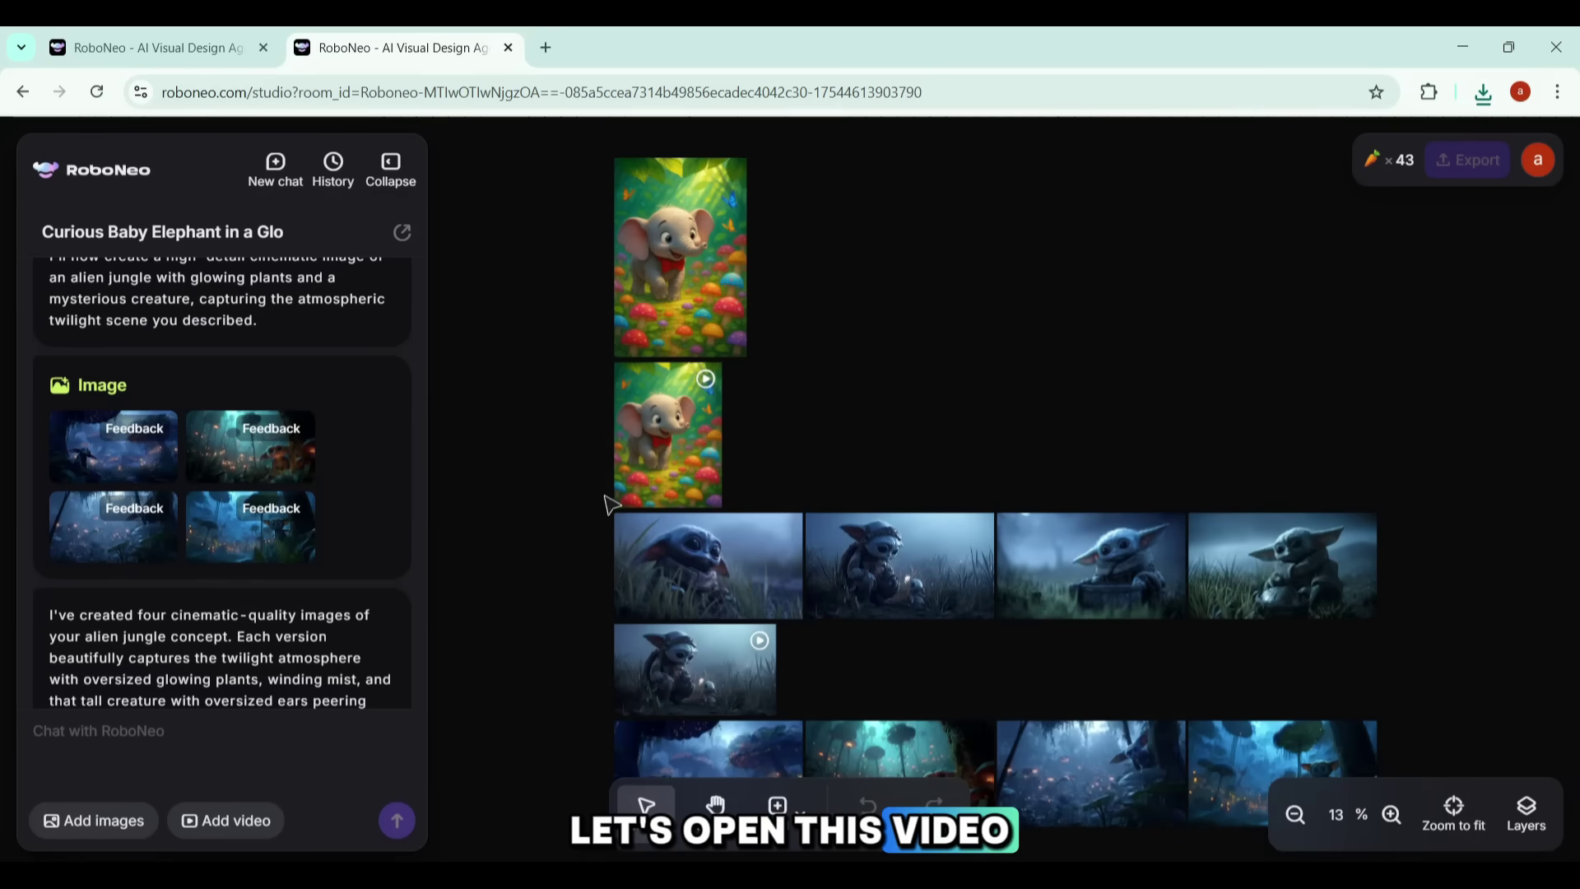
{"action": "scroll", "coordinate": [285, 545], "scroll_direction": "down", "scroll_amount": 5}
- Play the 5-second alien child clip in the full-screen viewer
{"action": "left_click", "coordinate": [344, 651]}
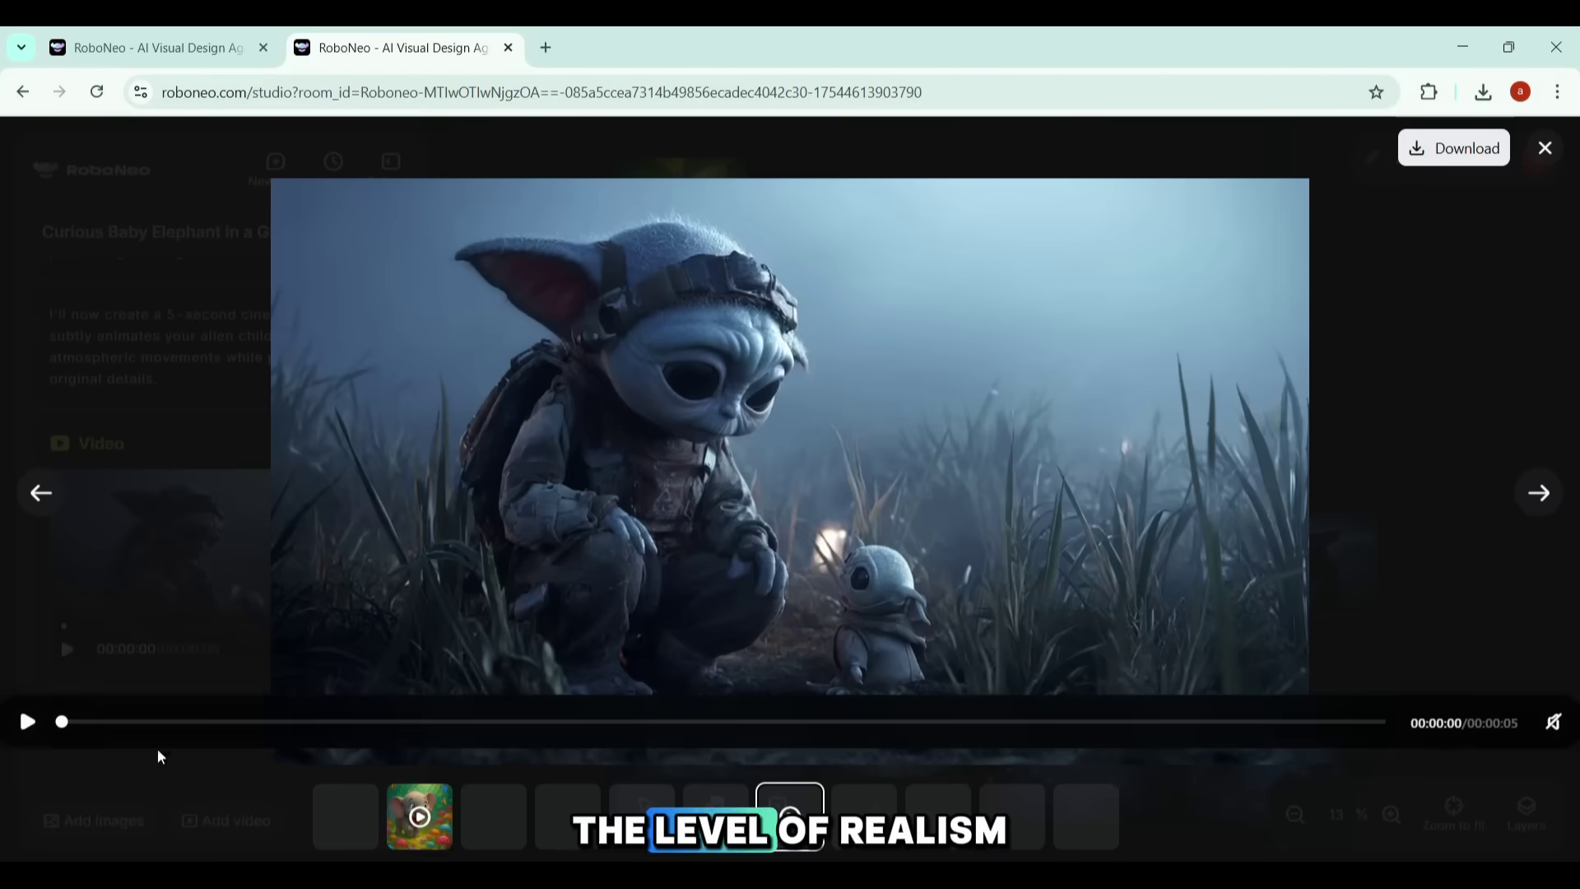
{"action": "left_click", "coordinate": [23, 733]}
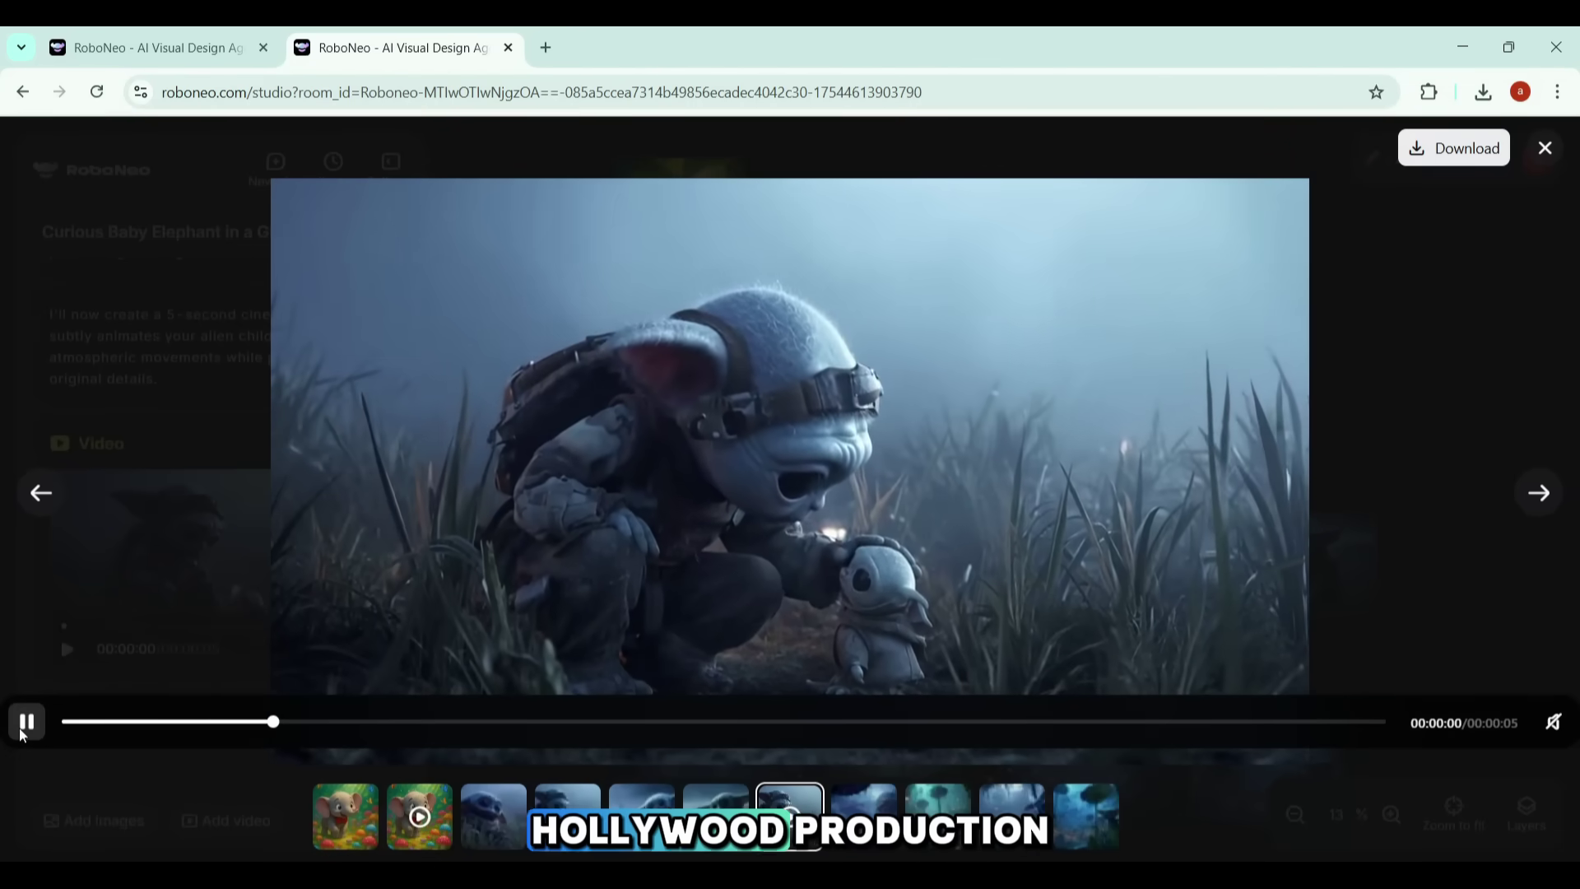